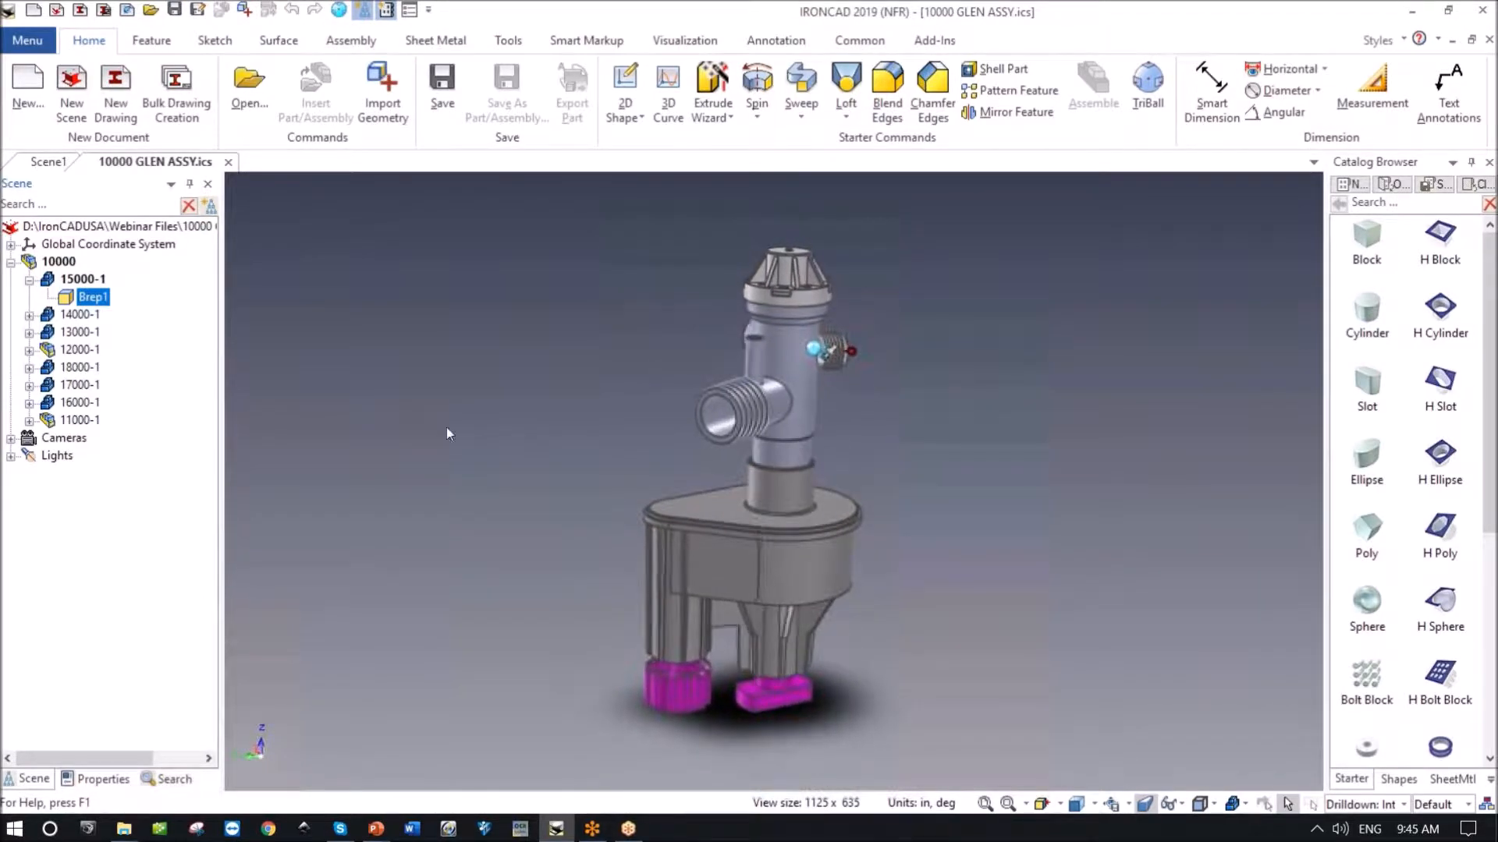
Collapse the 15000-1 part and the 10000 assembly in the scene tree and clear the selection.
click(30, 280)
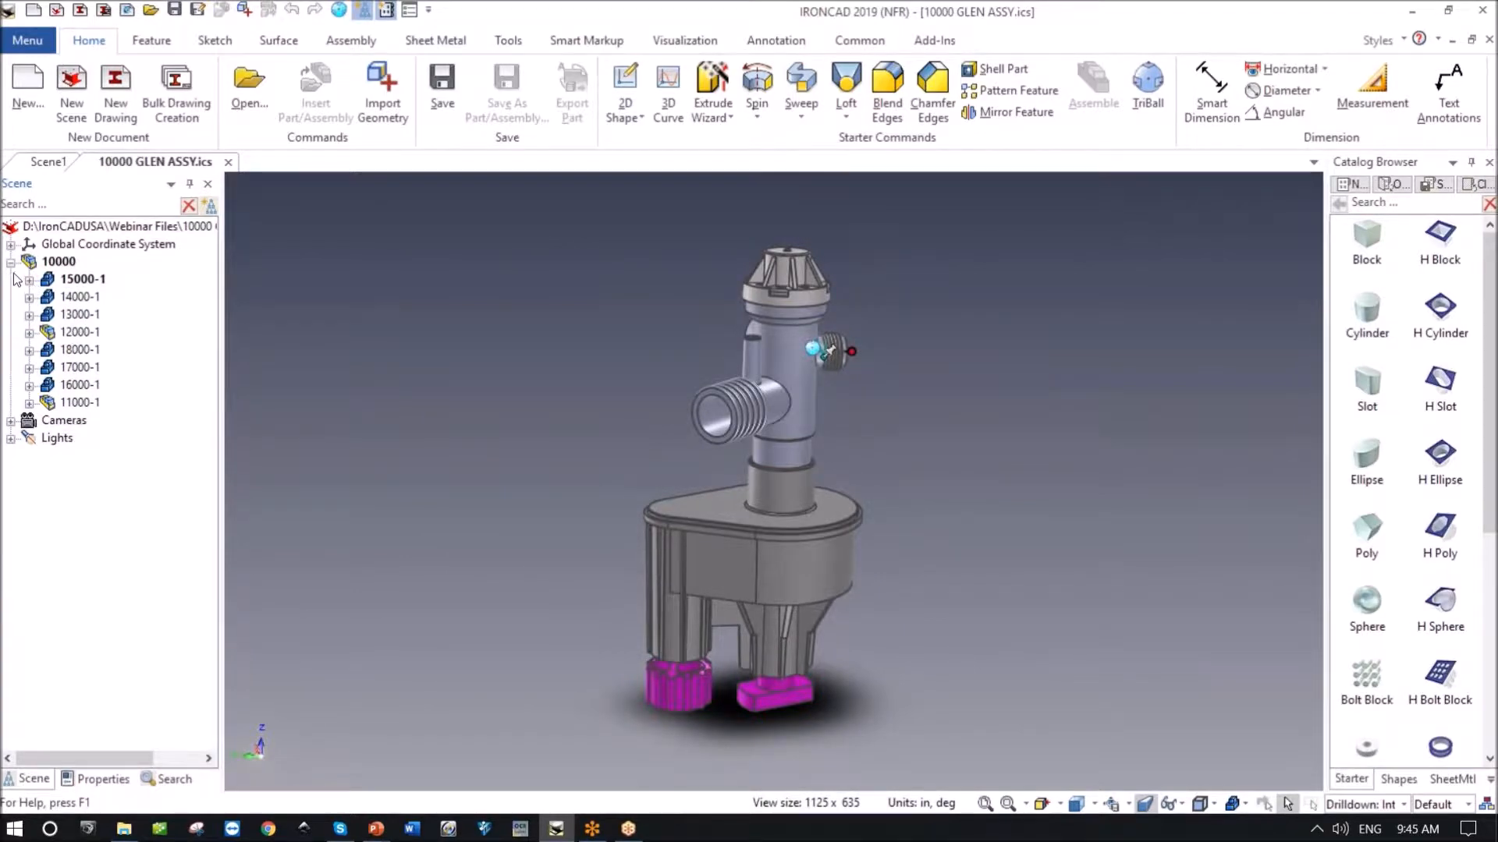
click(11, 263)
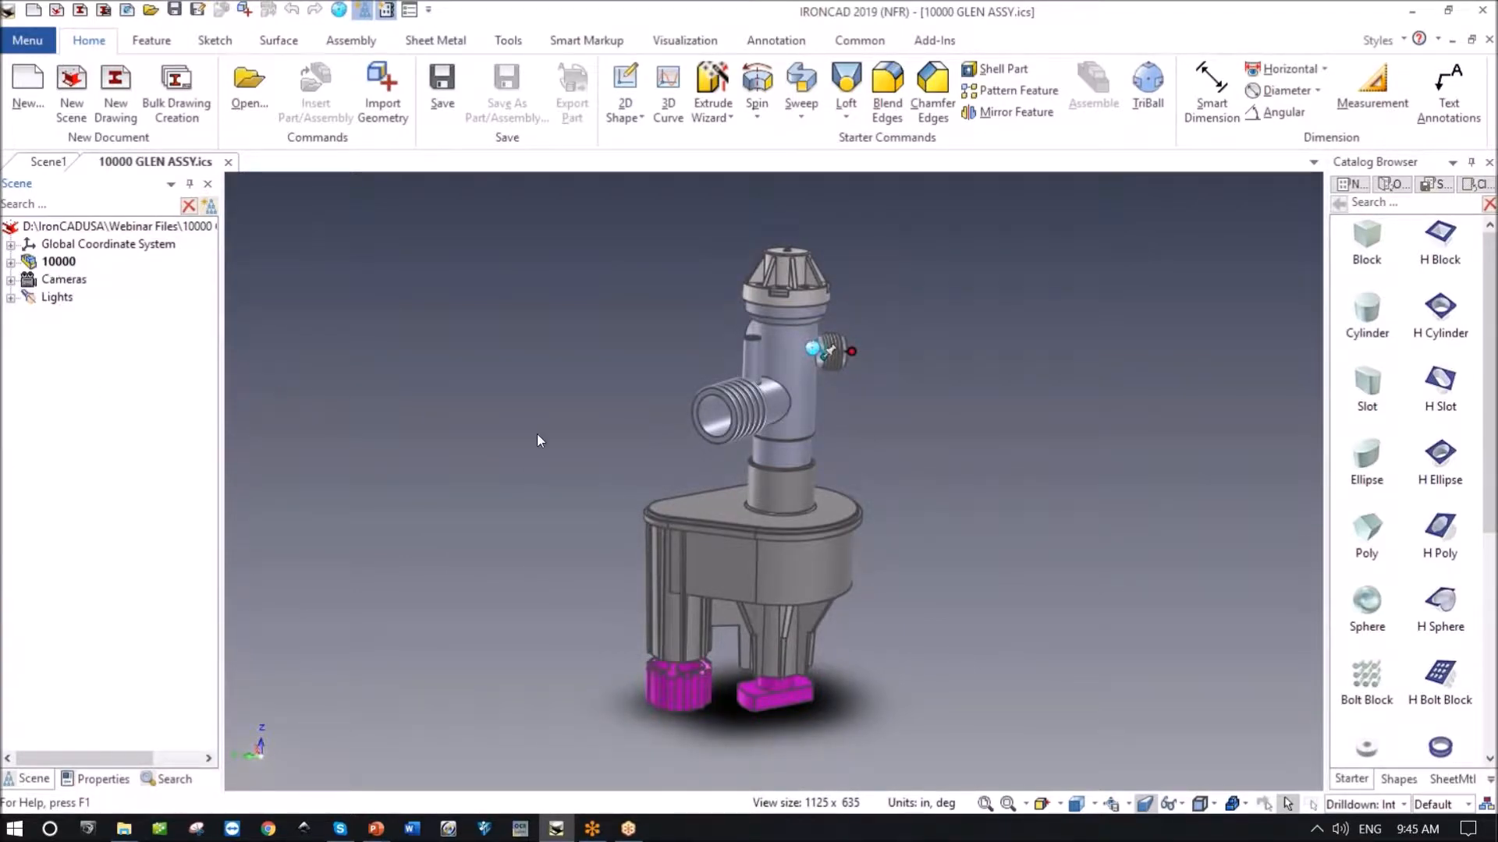
click(981, 476)
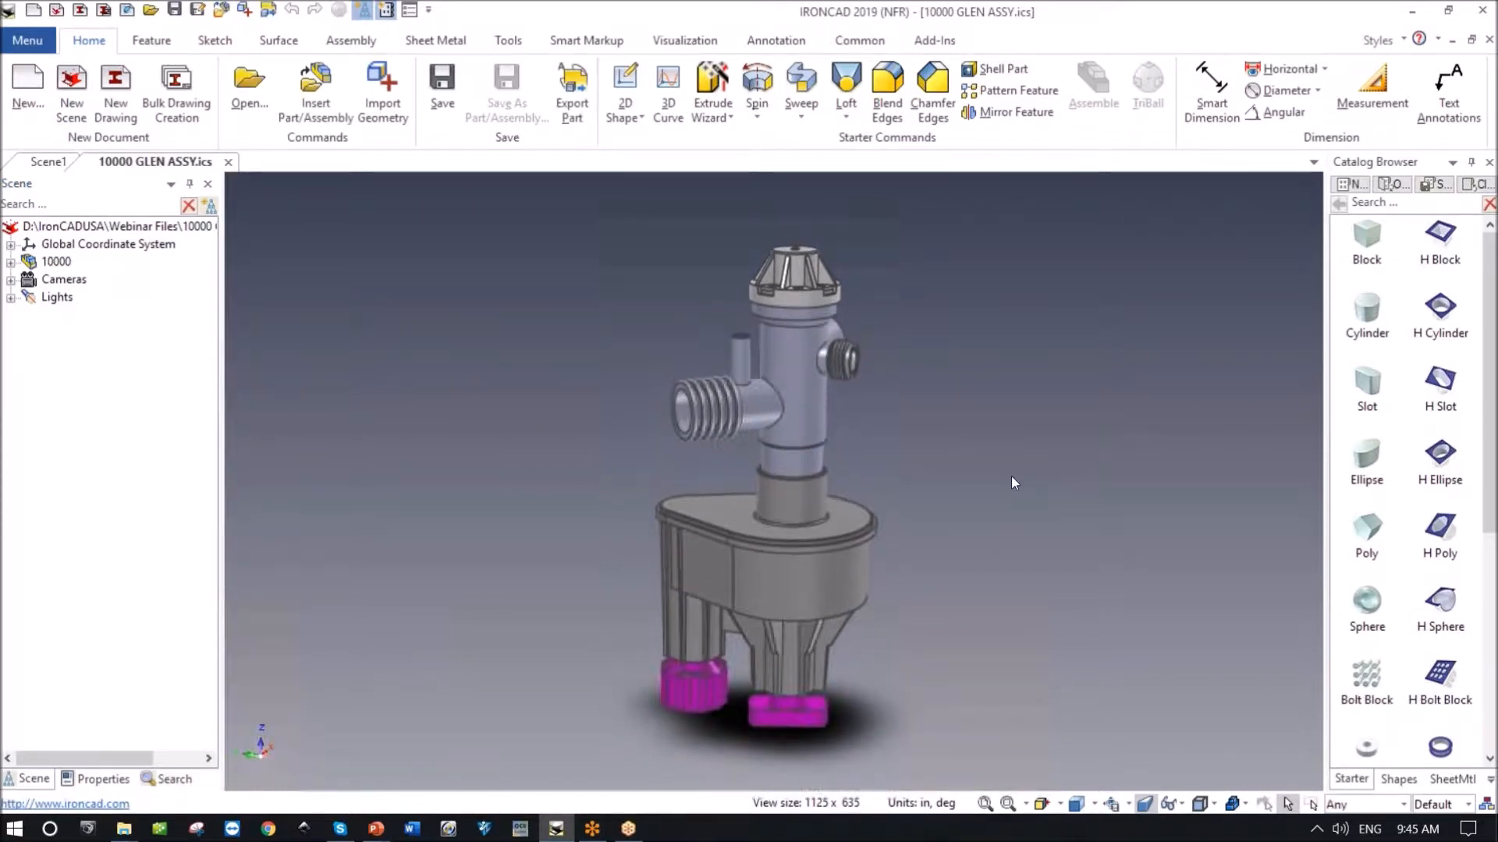
Restrict selection to faces and select all faces of the threaded side port, its neck and the small vertical tube on it.
click(1403, 804)
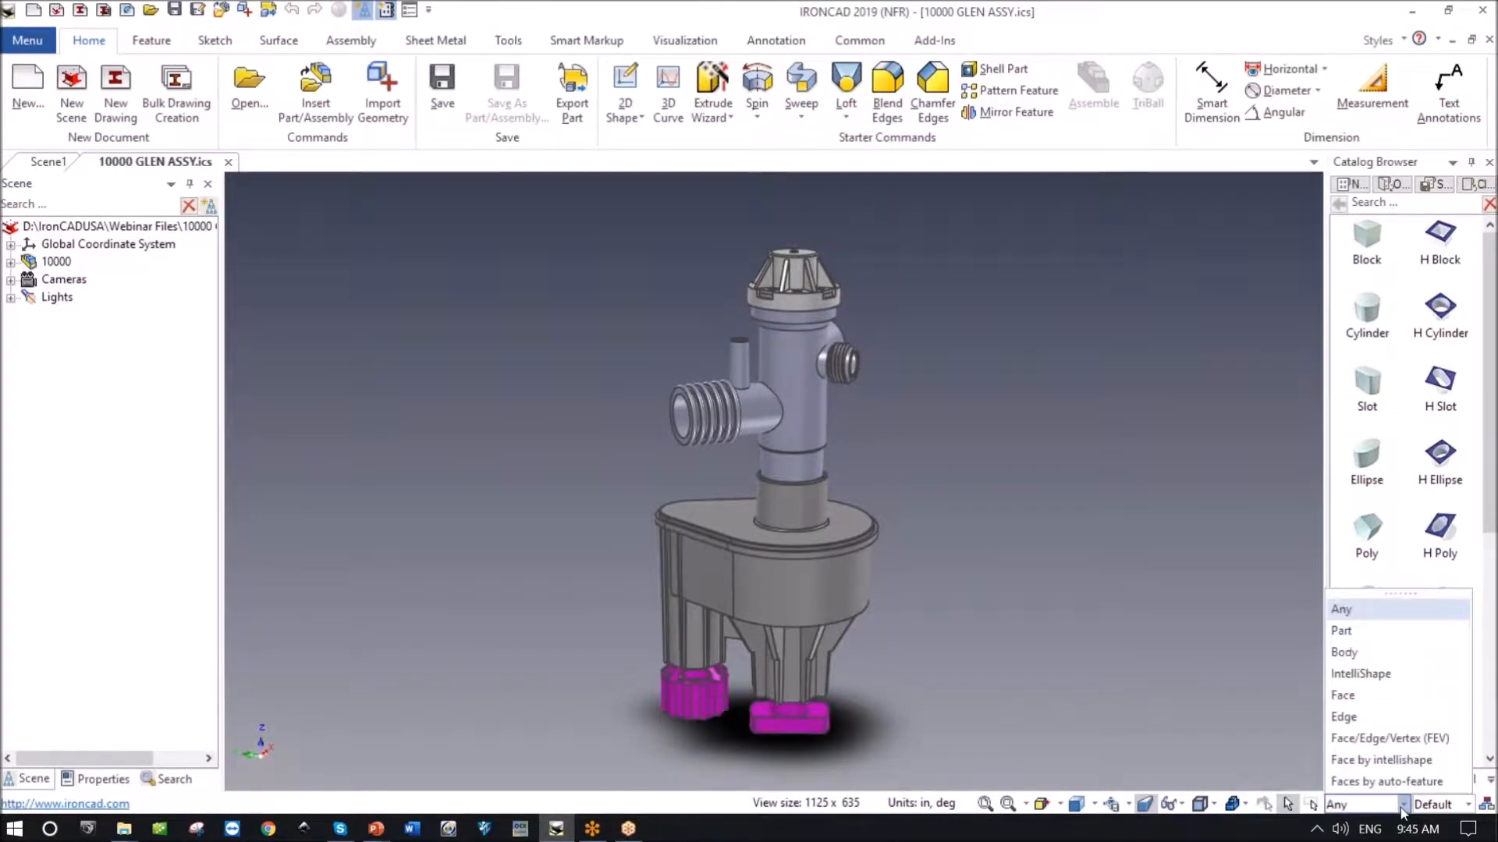
click(1343, 696)
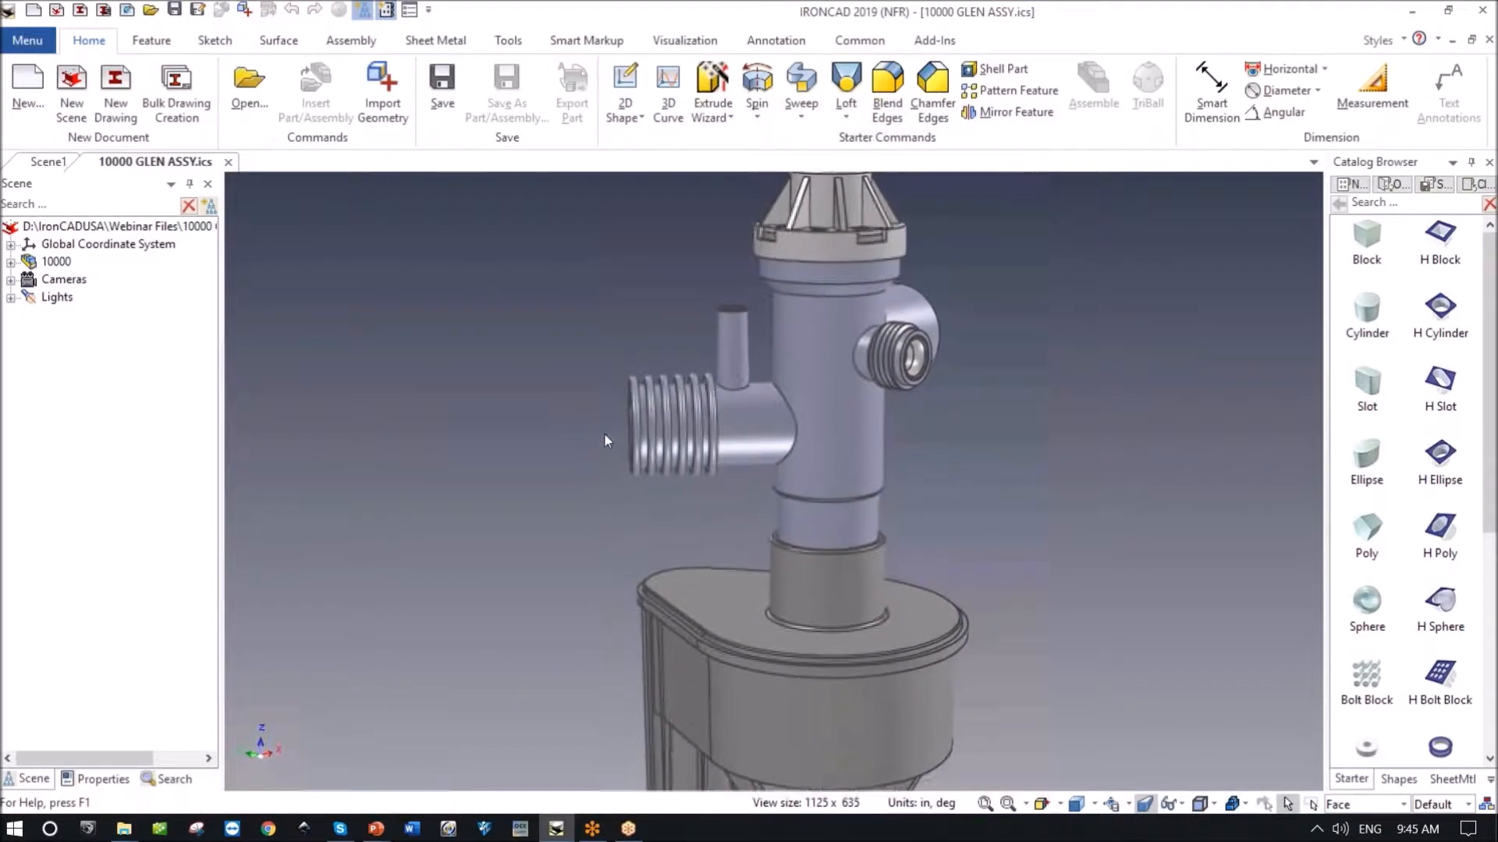
drag(593, 282, 761, 483)
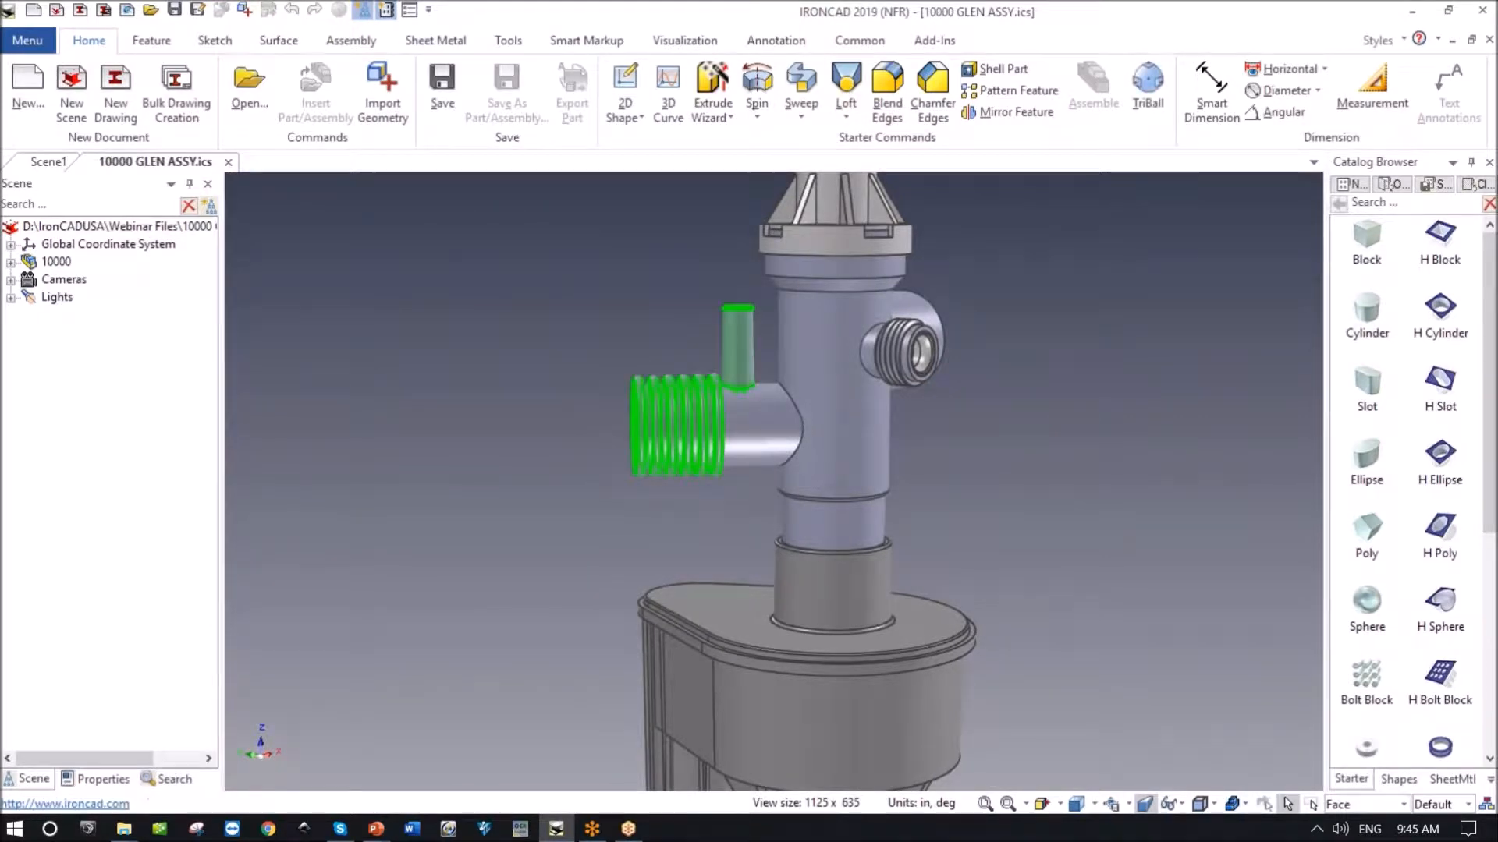
shift+click(749, 431)
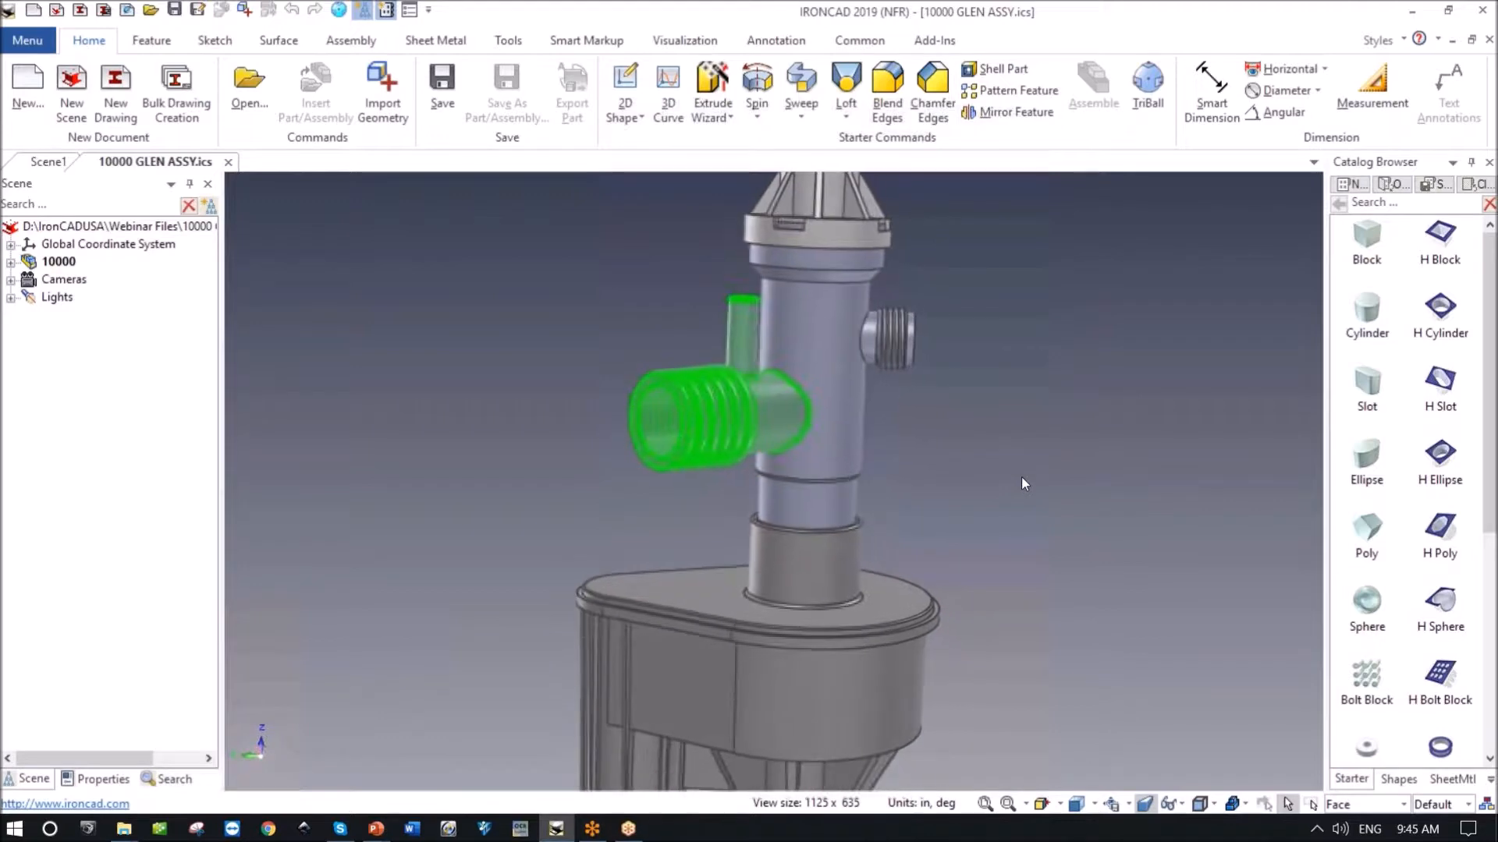
Start moving the selected port faces with the TriBall and reposition only the TriBall to the centre point of the main cylindrical body.
key(F10)
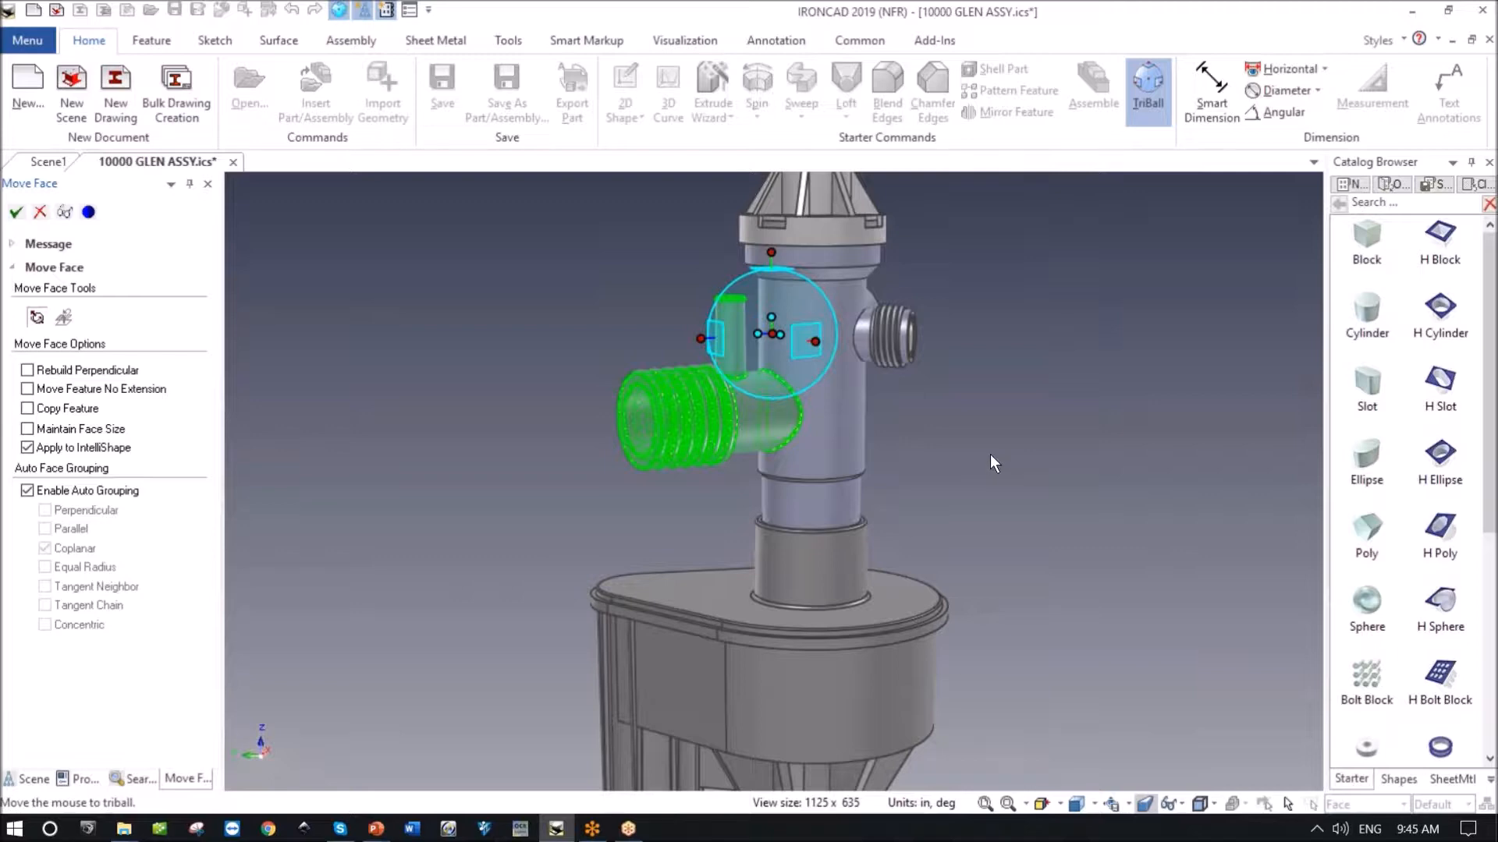
key(space)
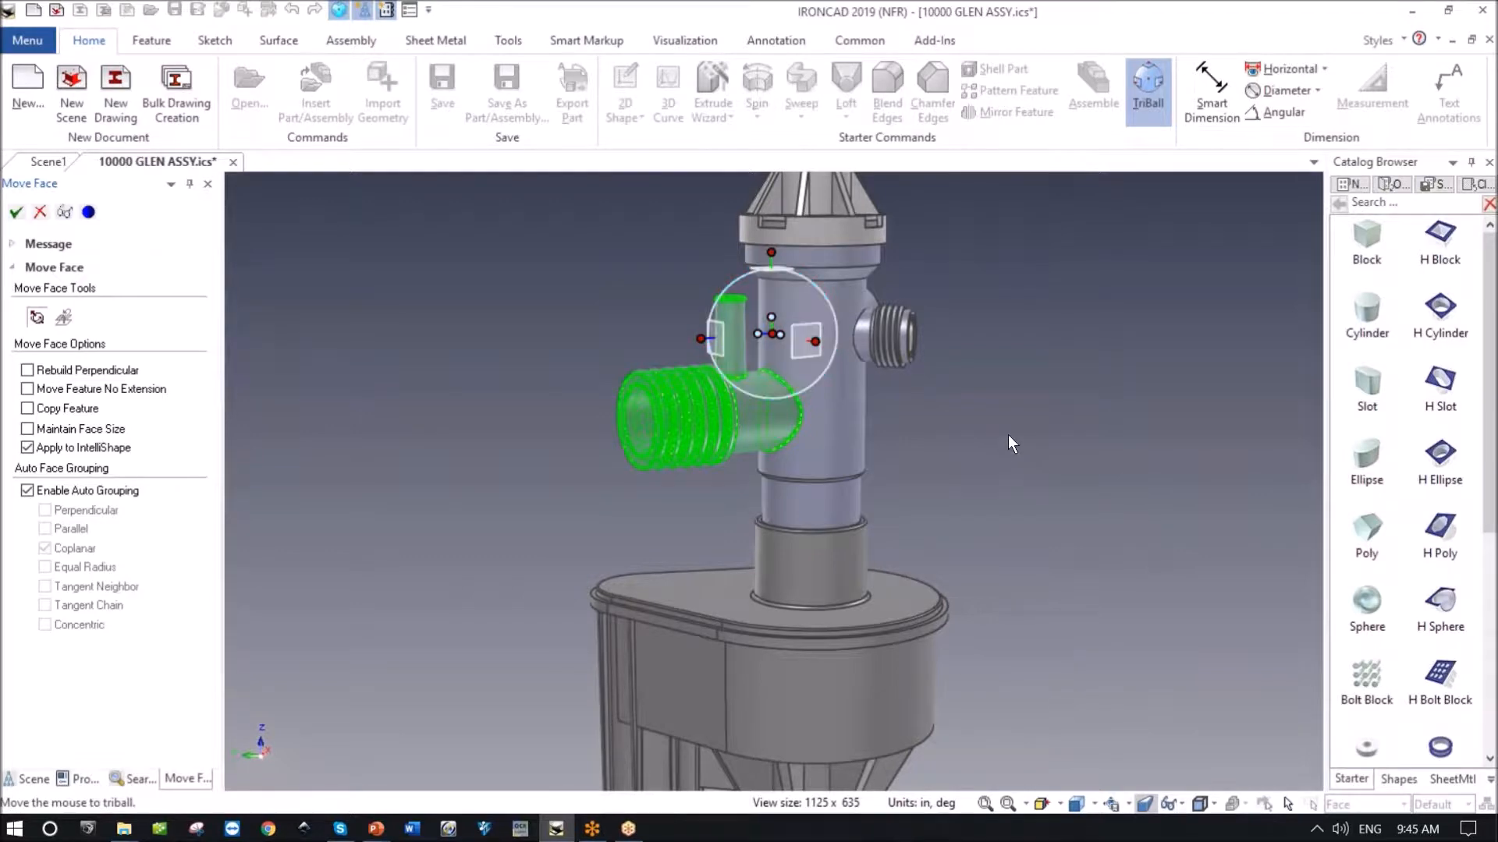
right_click(774, 335)
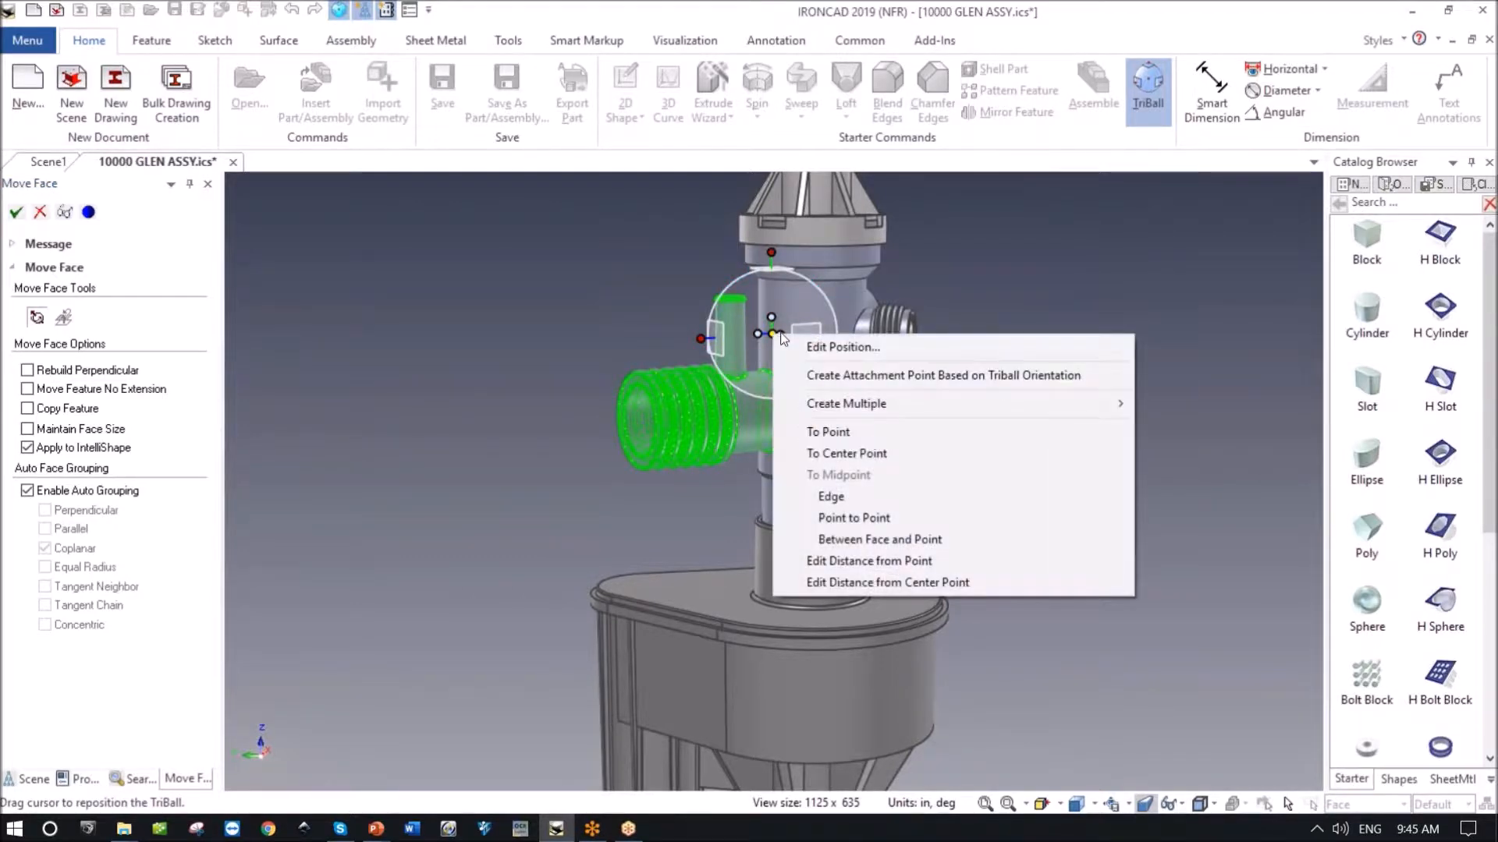
click(883, 454)
click(822, 472)
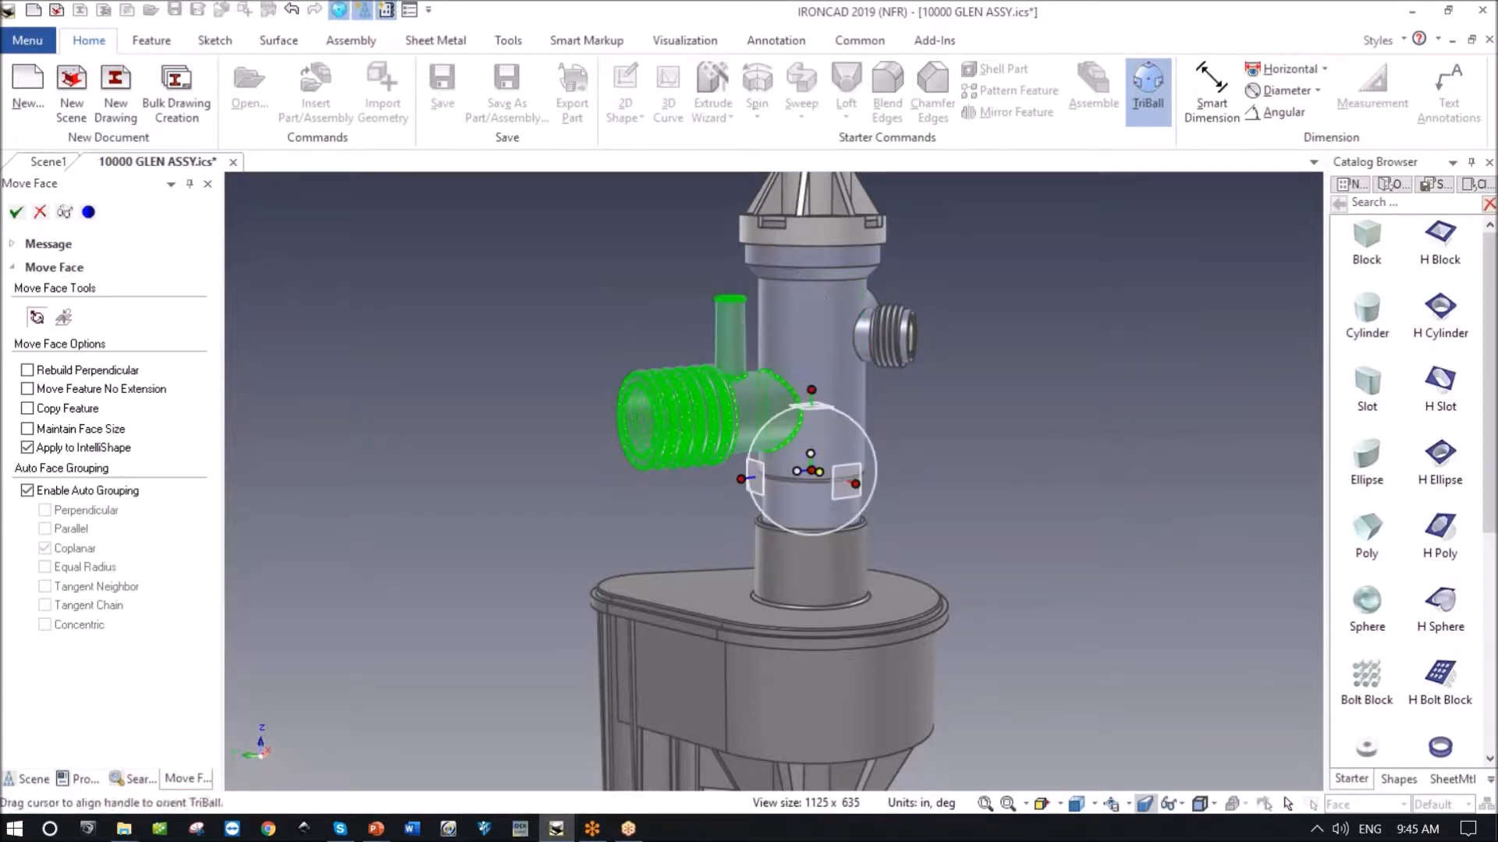
key(space)
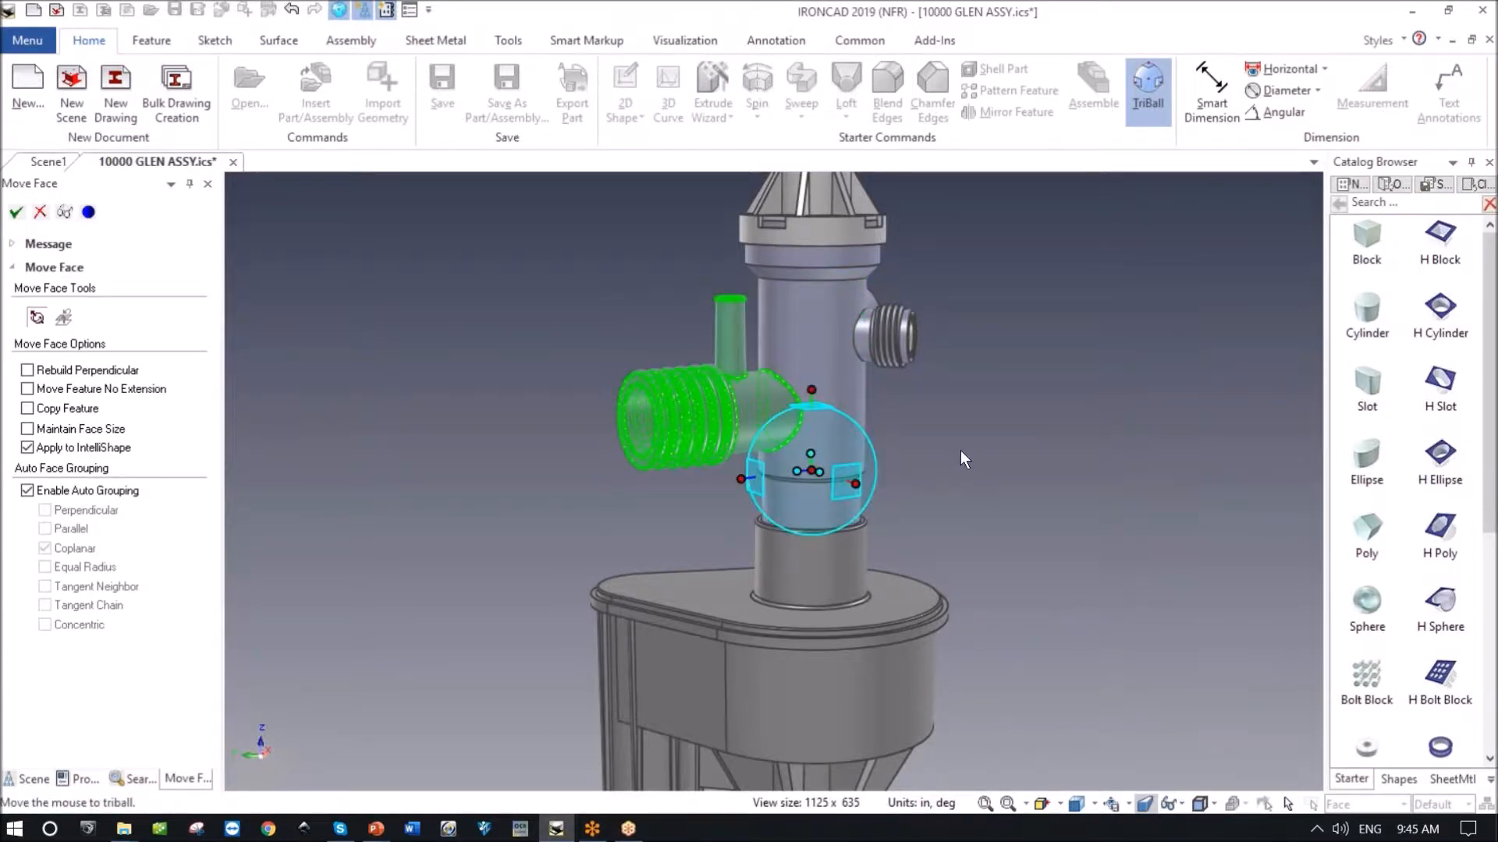
Rotate the selected port faces 45 degrees about the body's vertical axis and apply the move with Rebuild Perpendicular enabled.
click(814, 389)
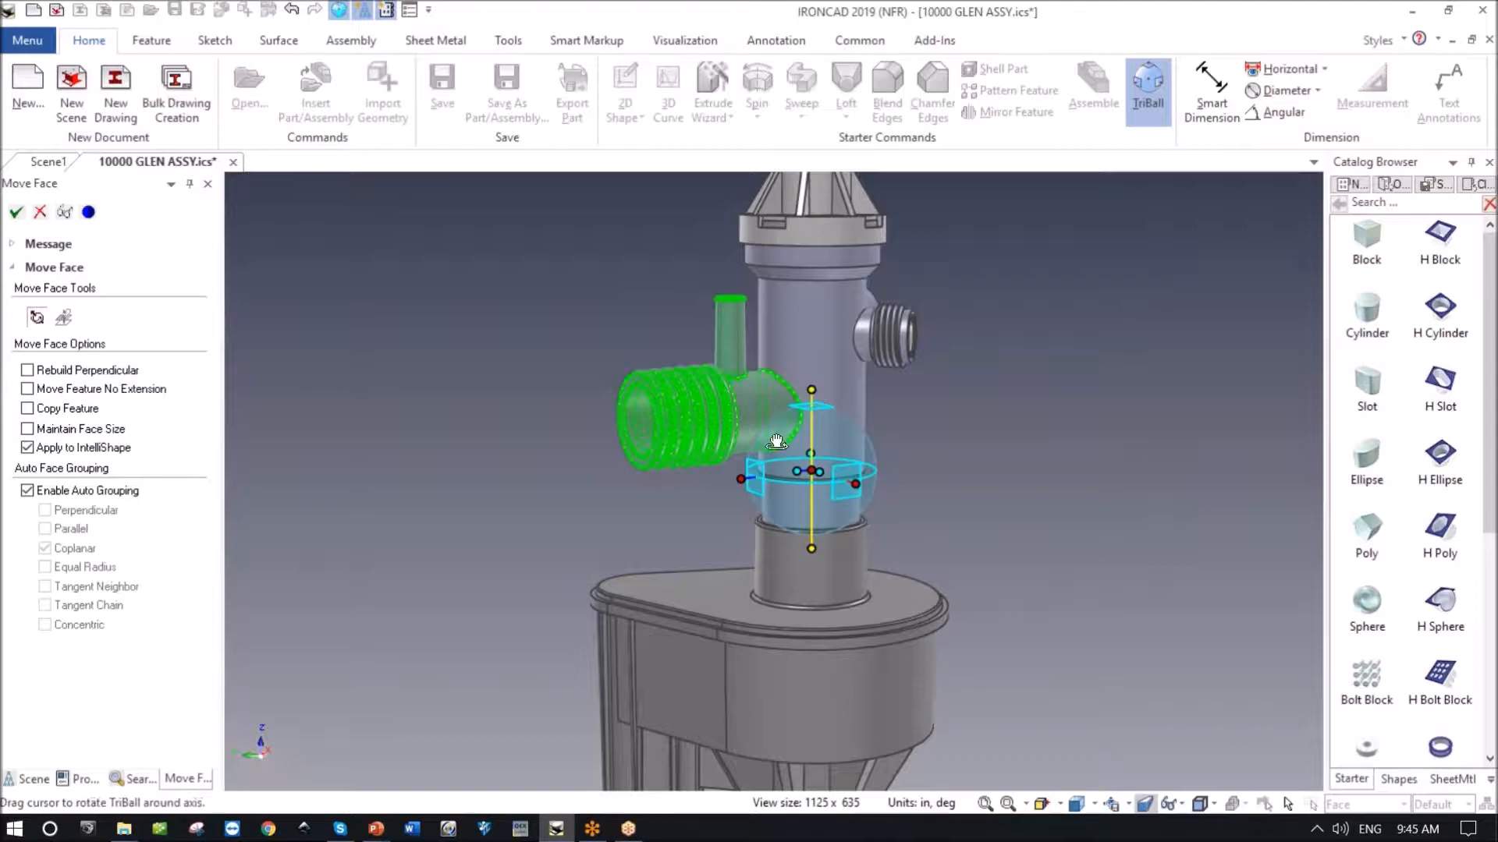
drag(789, 460, 827, 462)
text(45)
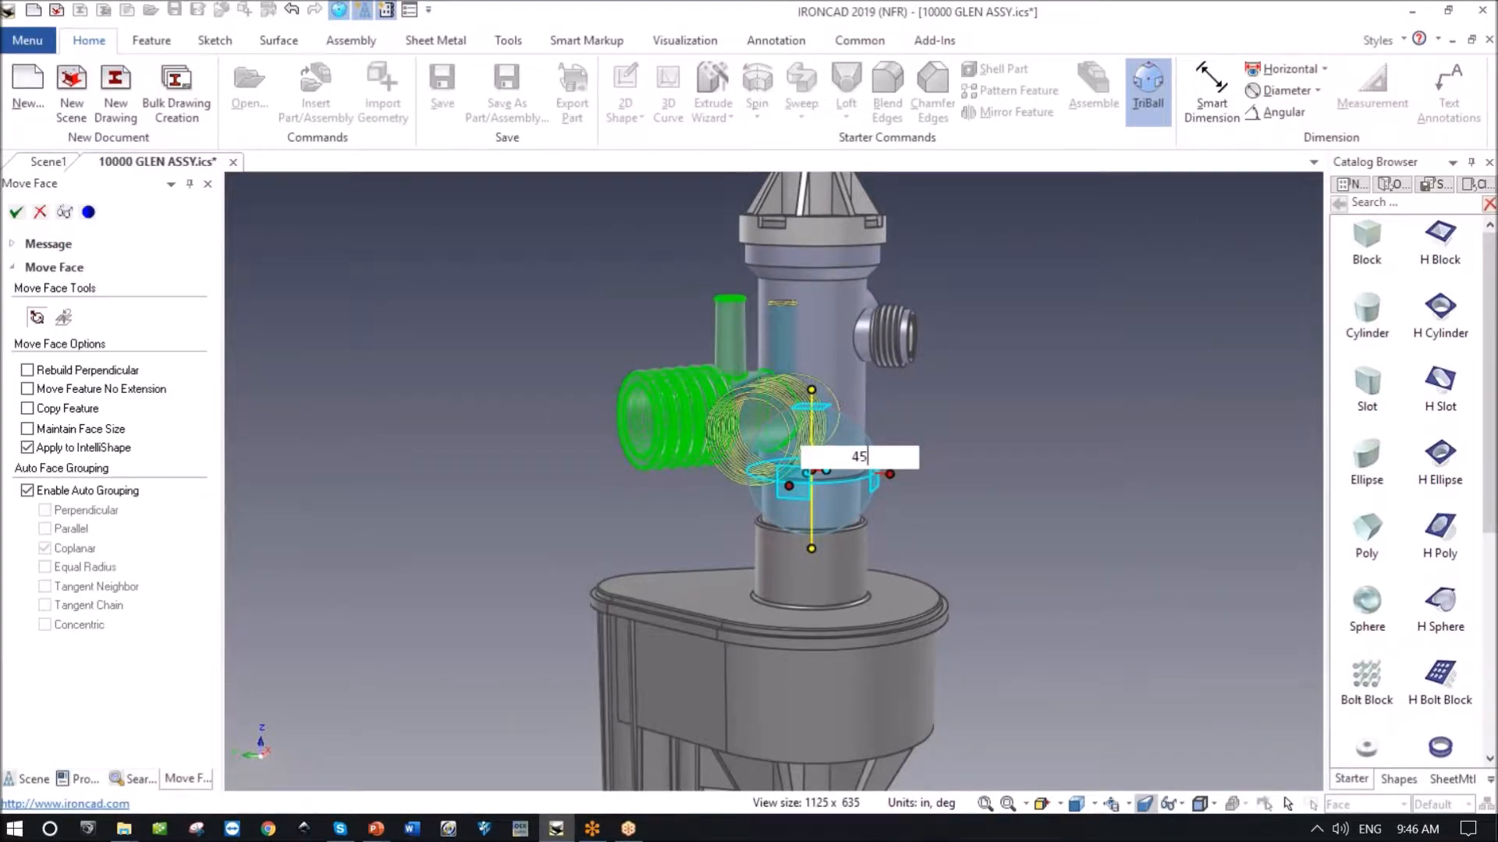
key(Return)
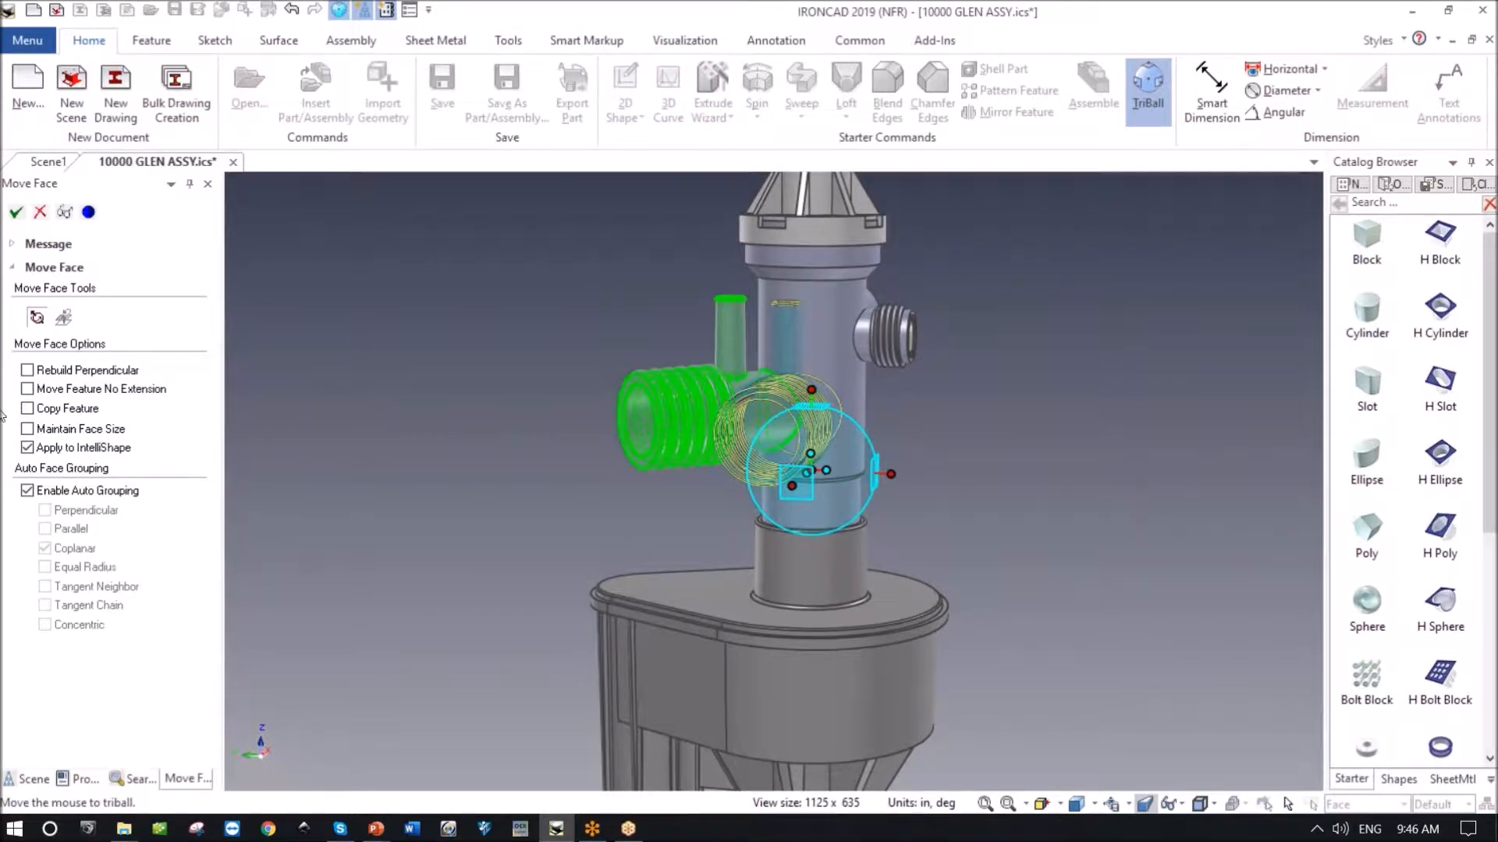
click(28, 369)
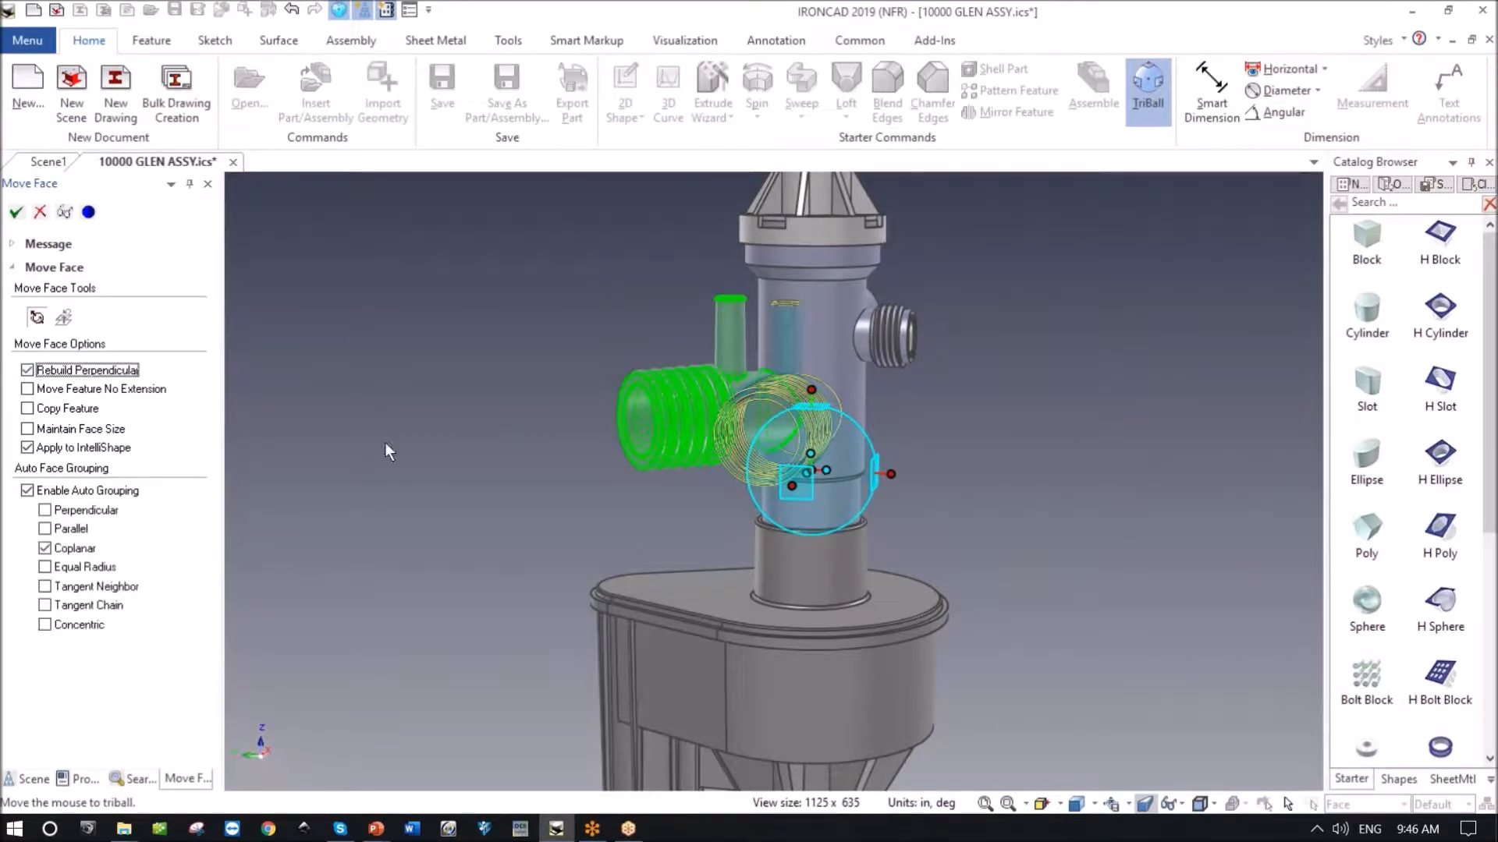
click(16, 213)
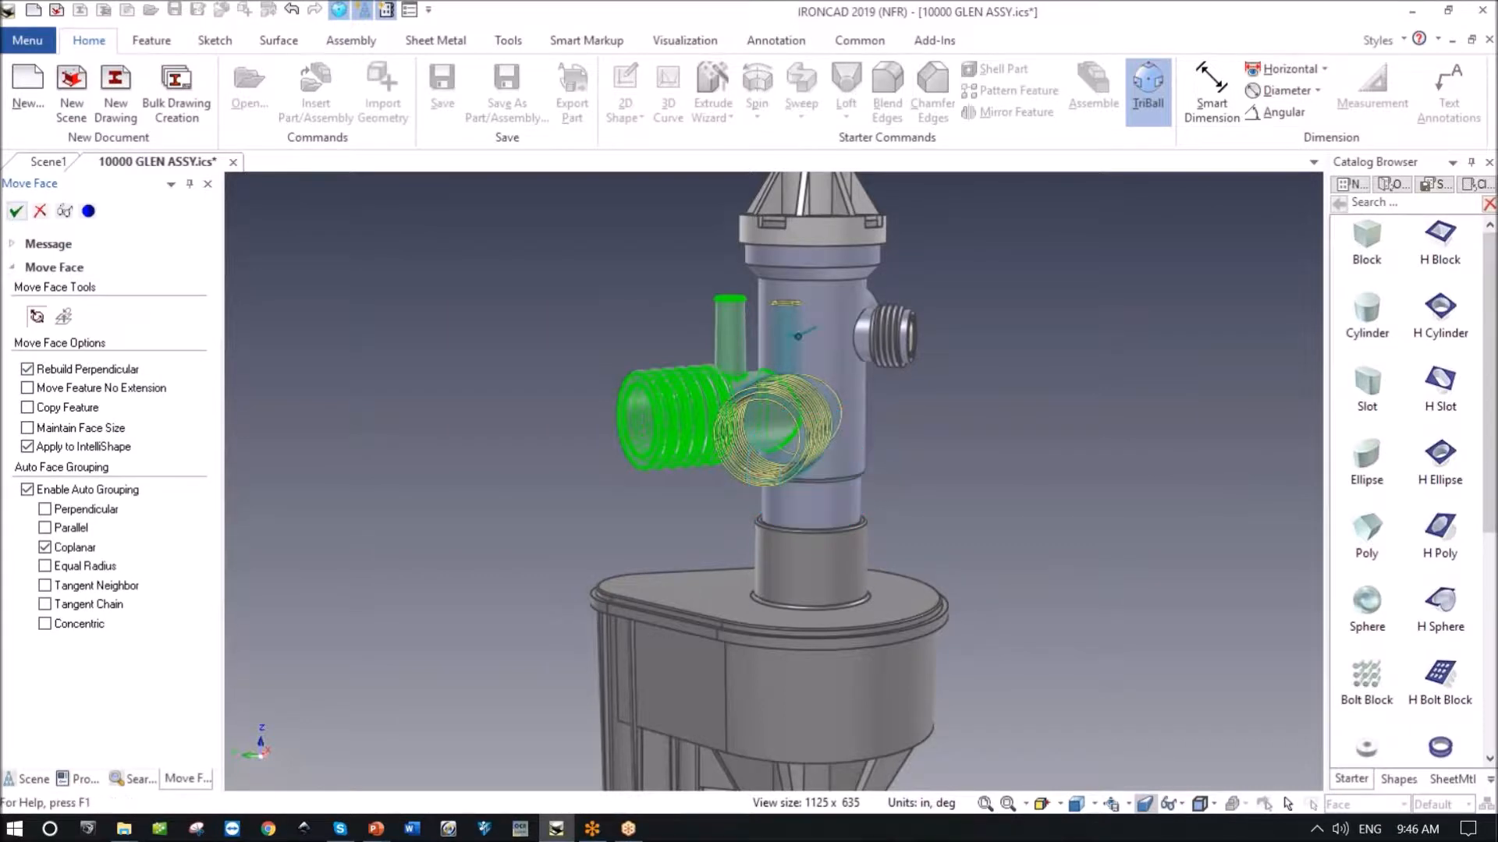
middle_drag(542, 399, 1064, 466)
click(1121, 435)
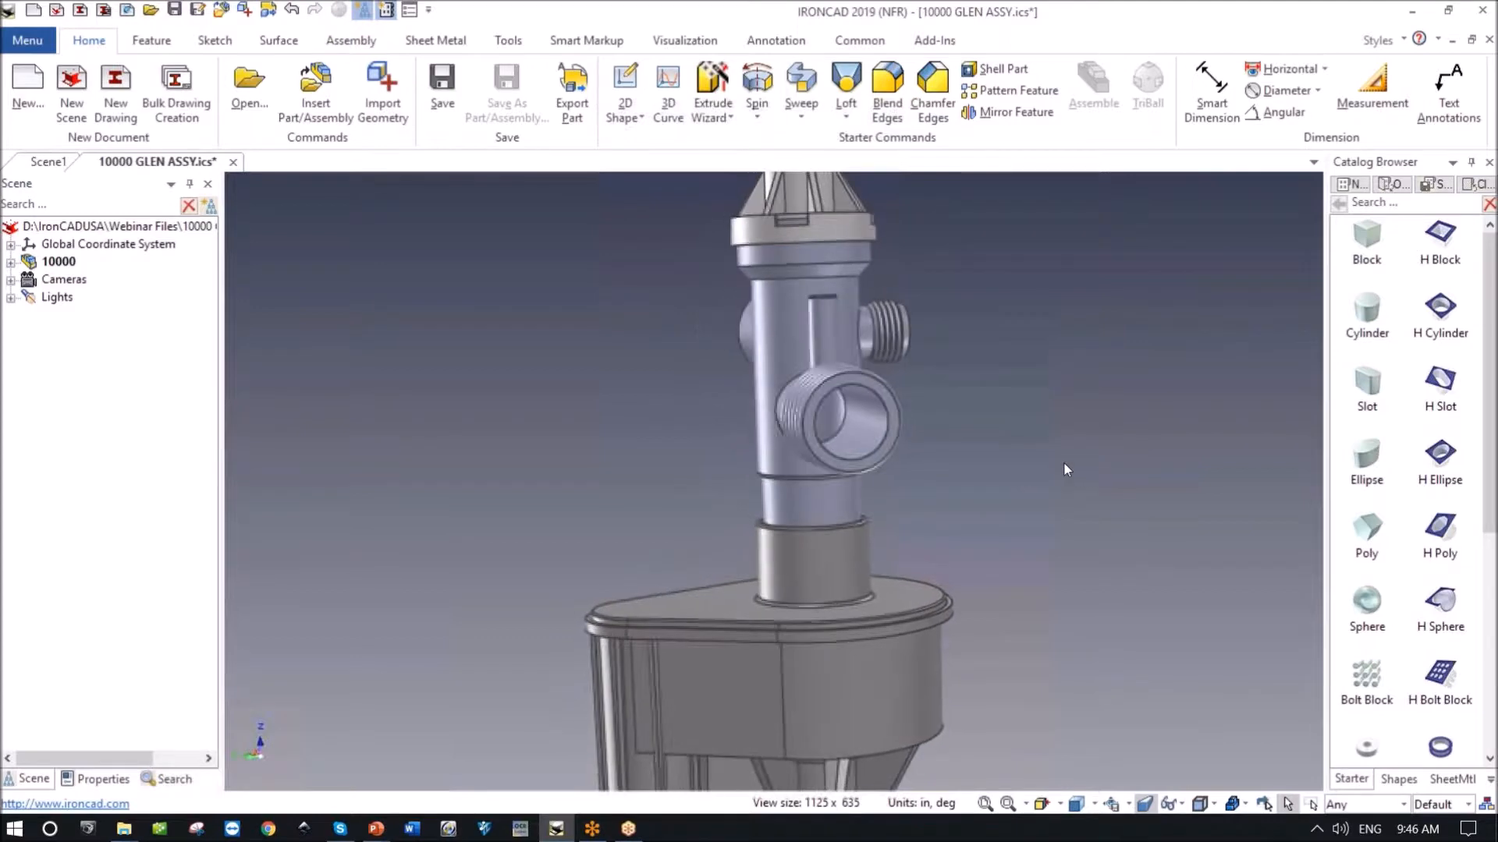
Select the top face of the pink pin protruding through the ribbed cap and pull it upward to lengthen the pin.
middle_drag(835, 412, 791, 427)
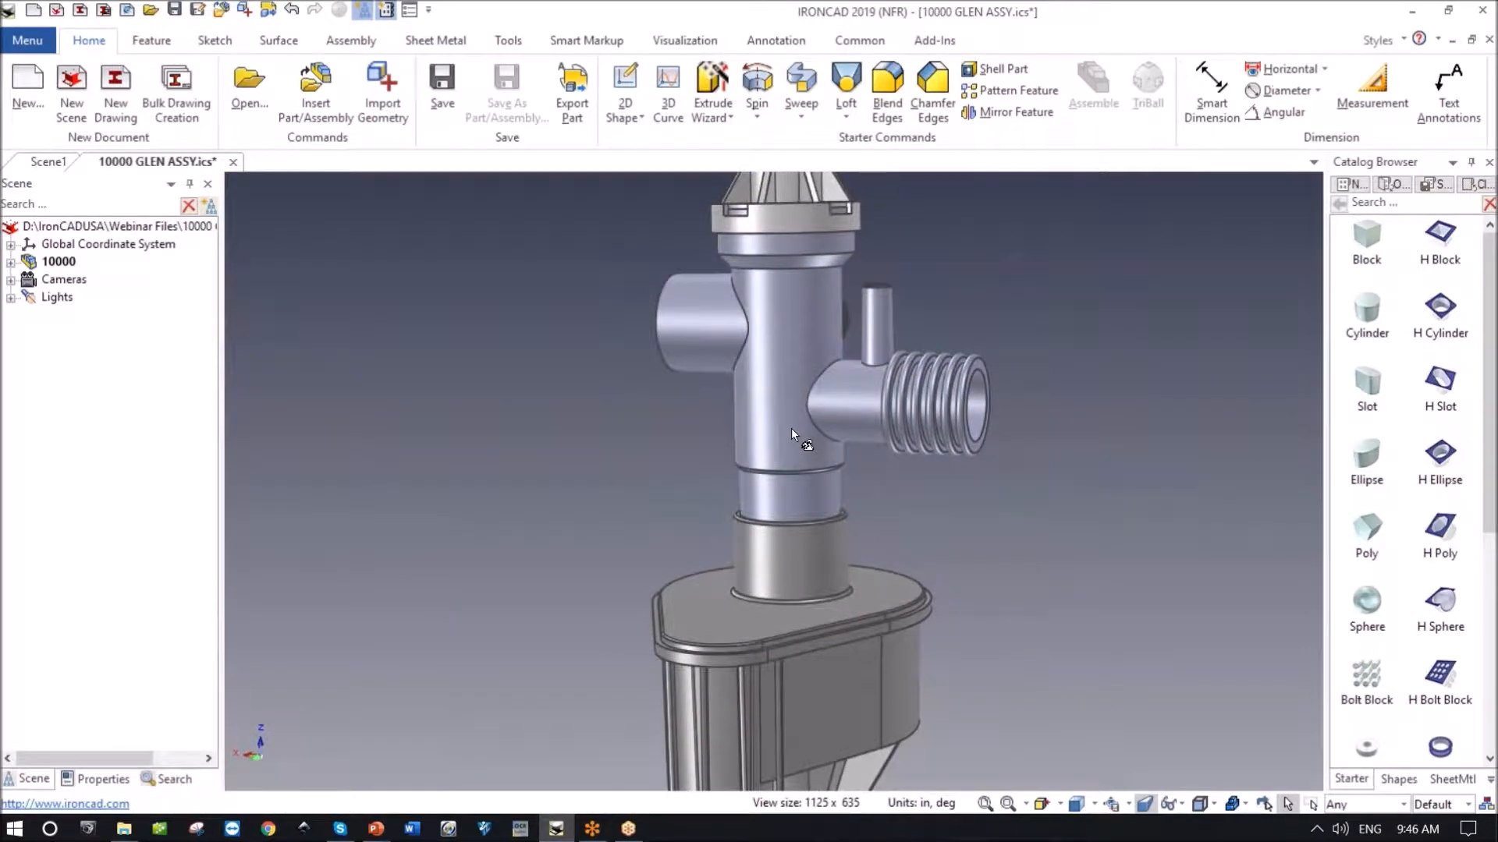
middle_drag(791, 428, 791, 428)
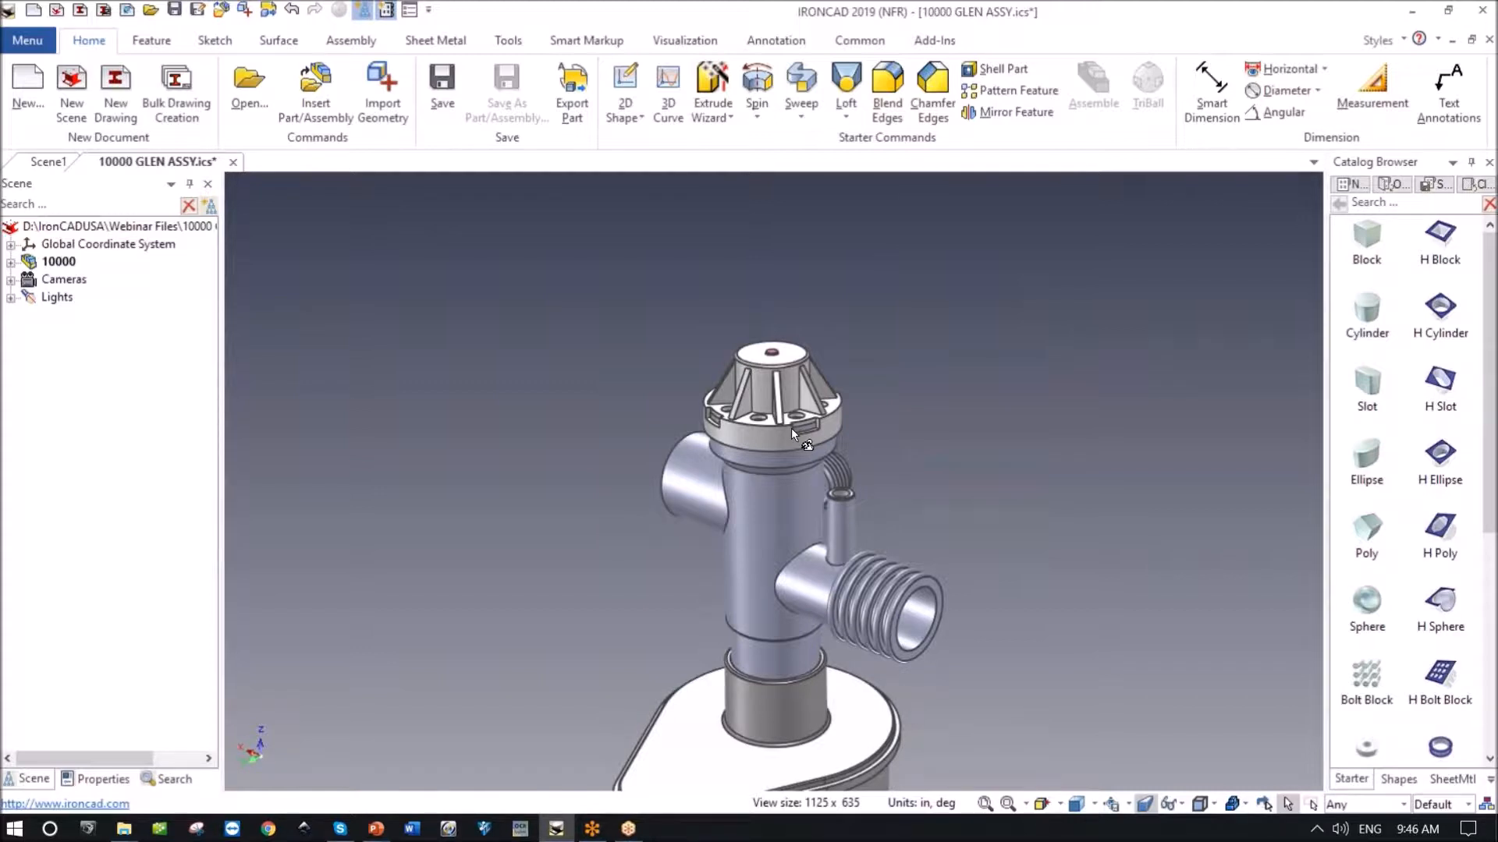
middle_drag(791, 427, 1014, 376)
scroll(1014, 377, up, 5)
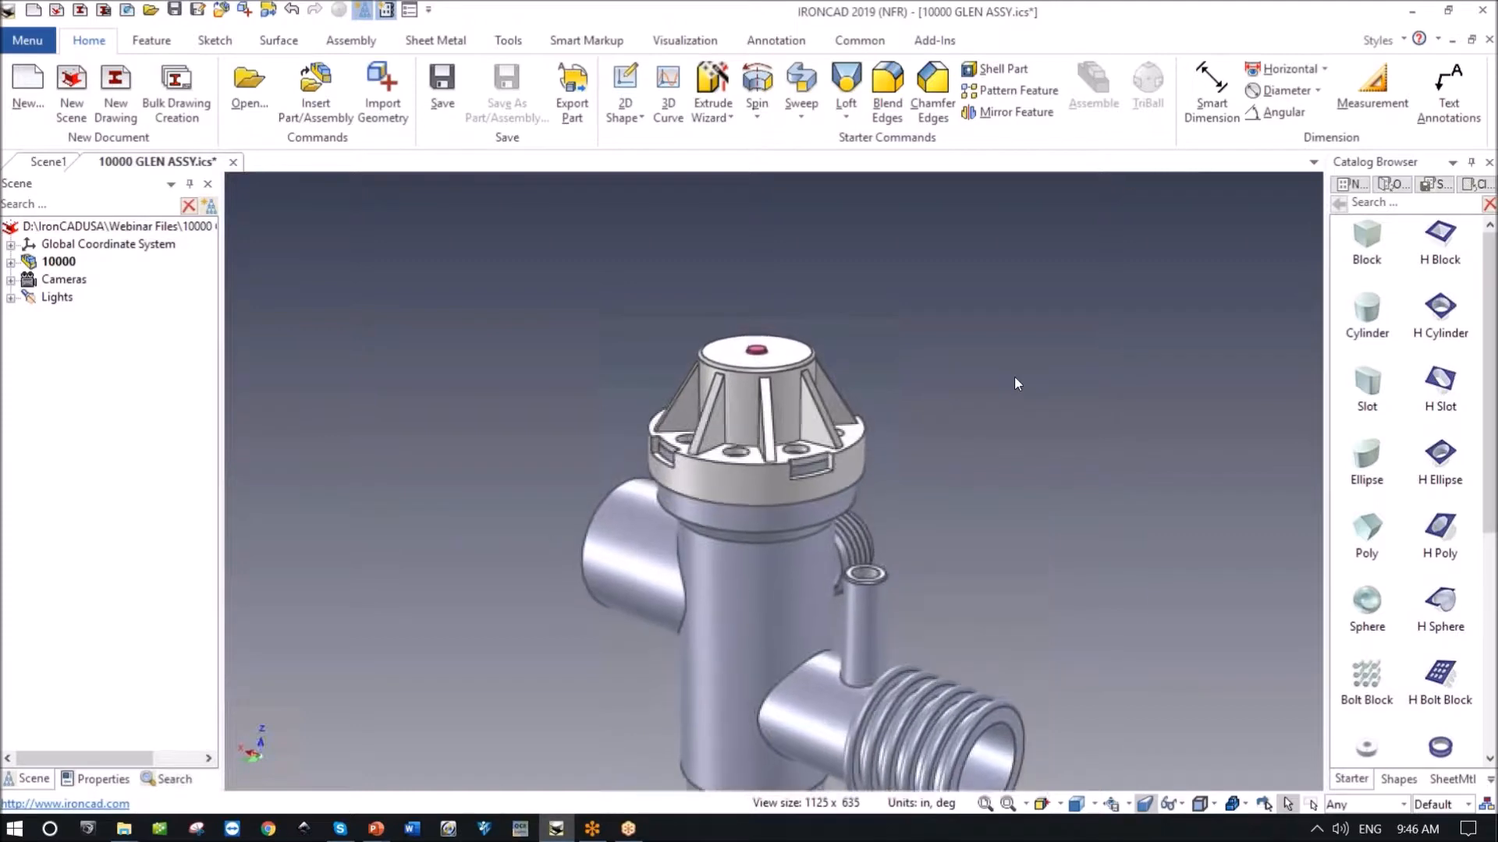
scroll(1012, 378, up, 5)
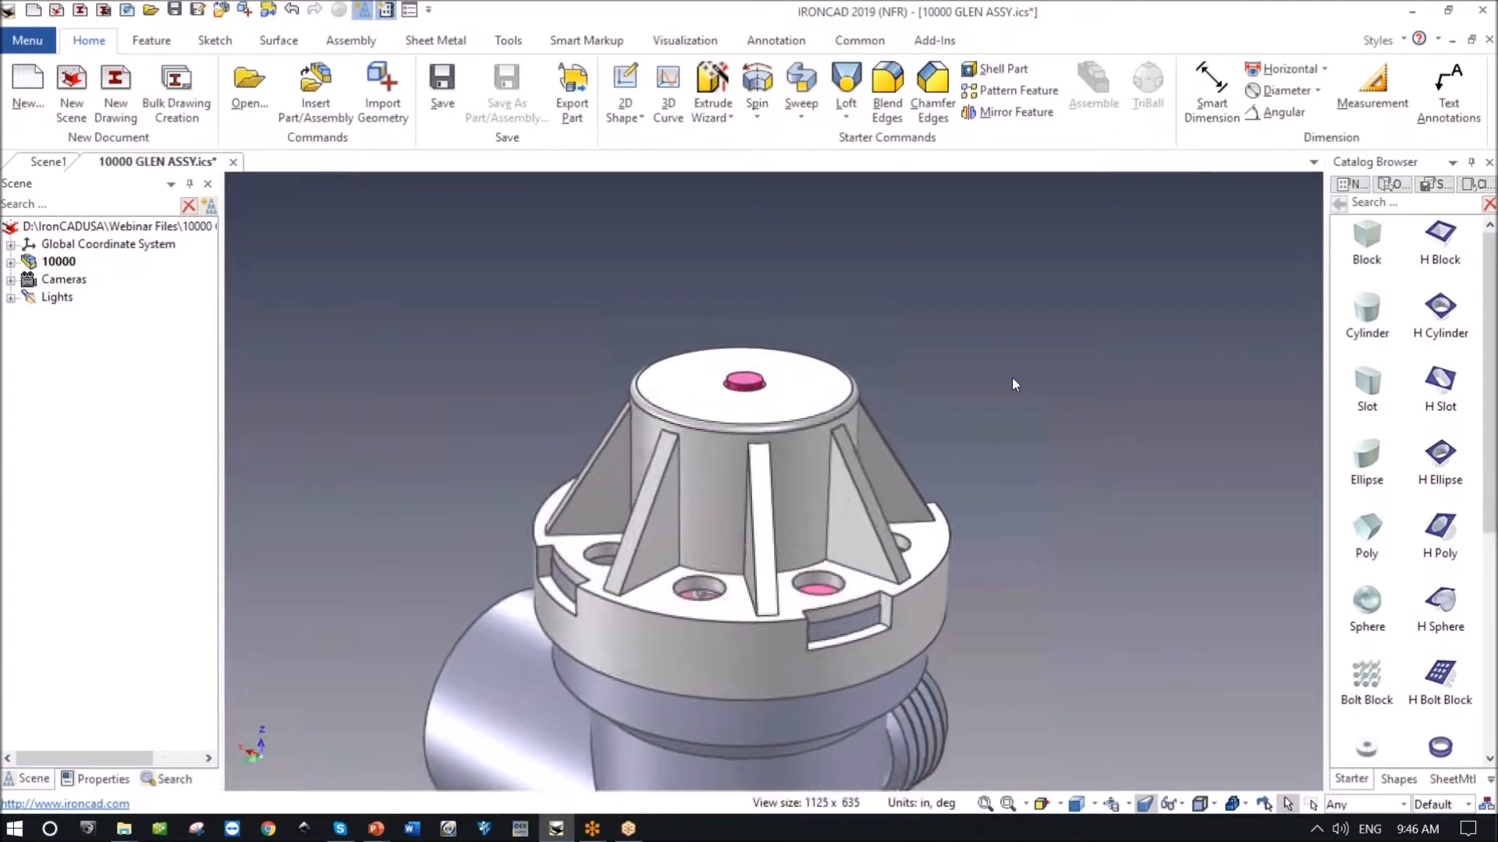
scroll(1013, 377, up, 3)
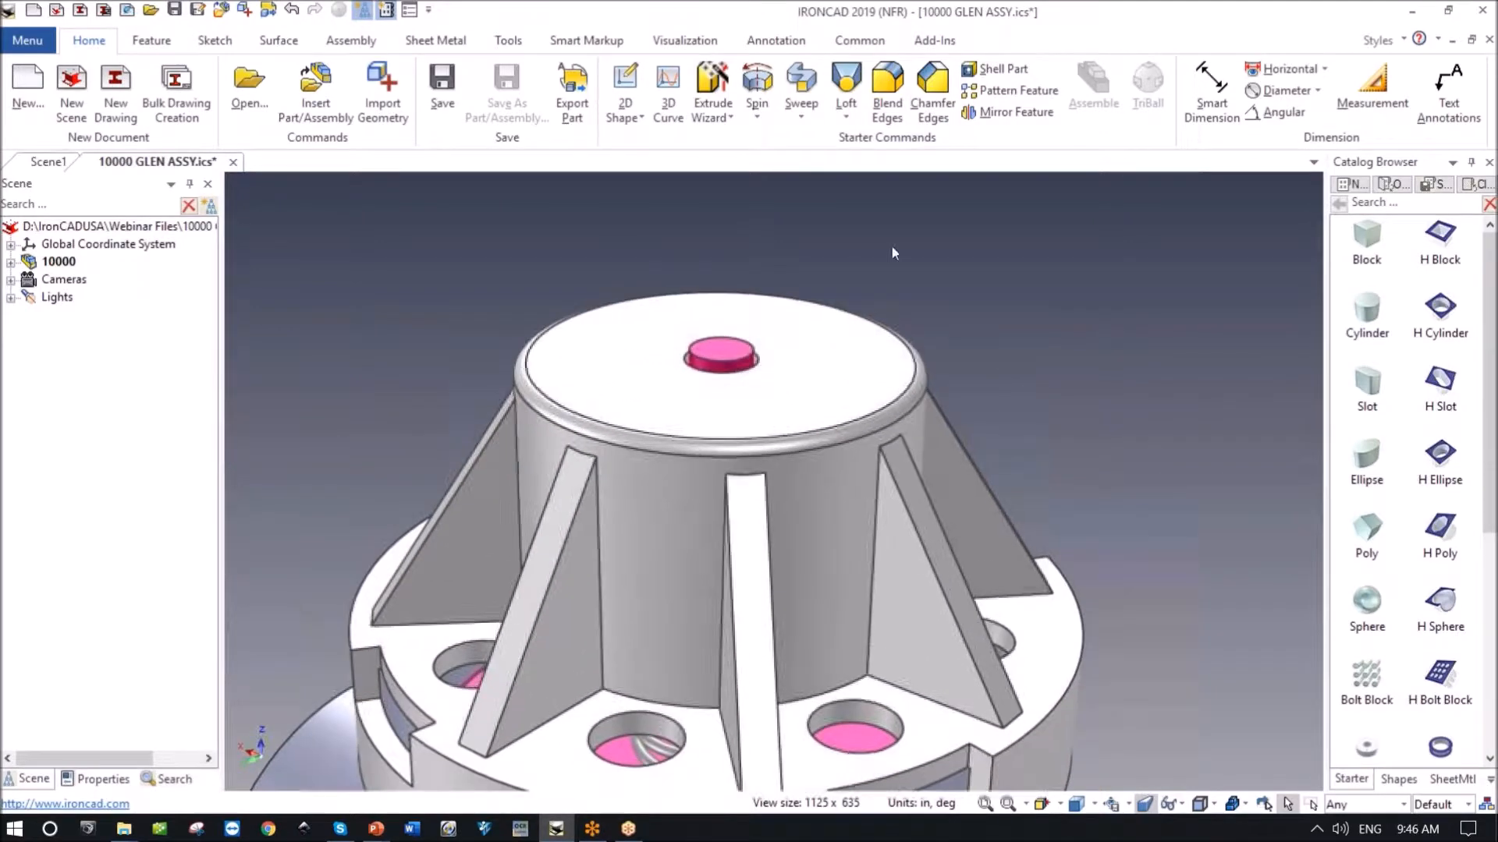
click(725, 351)
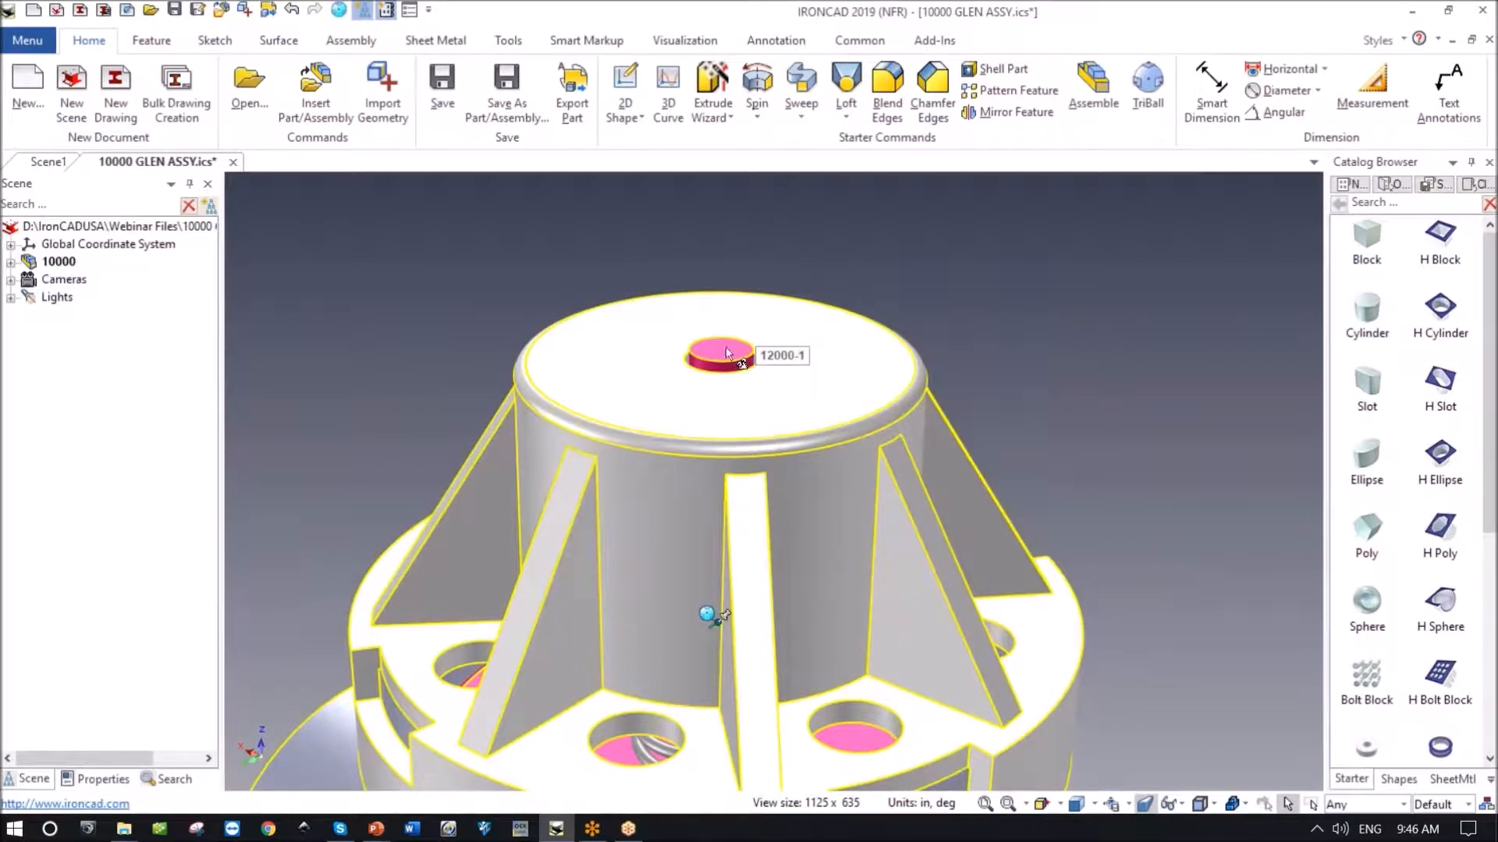
click(721, 352)
click(721, 352)
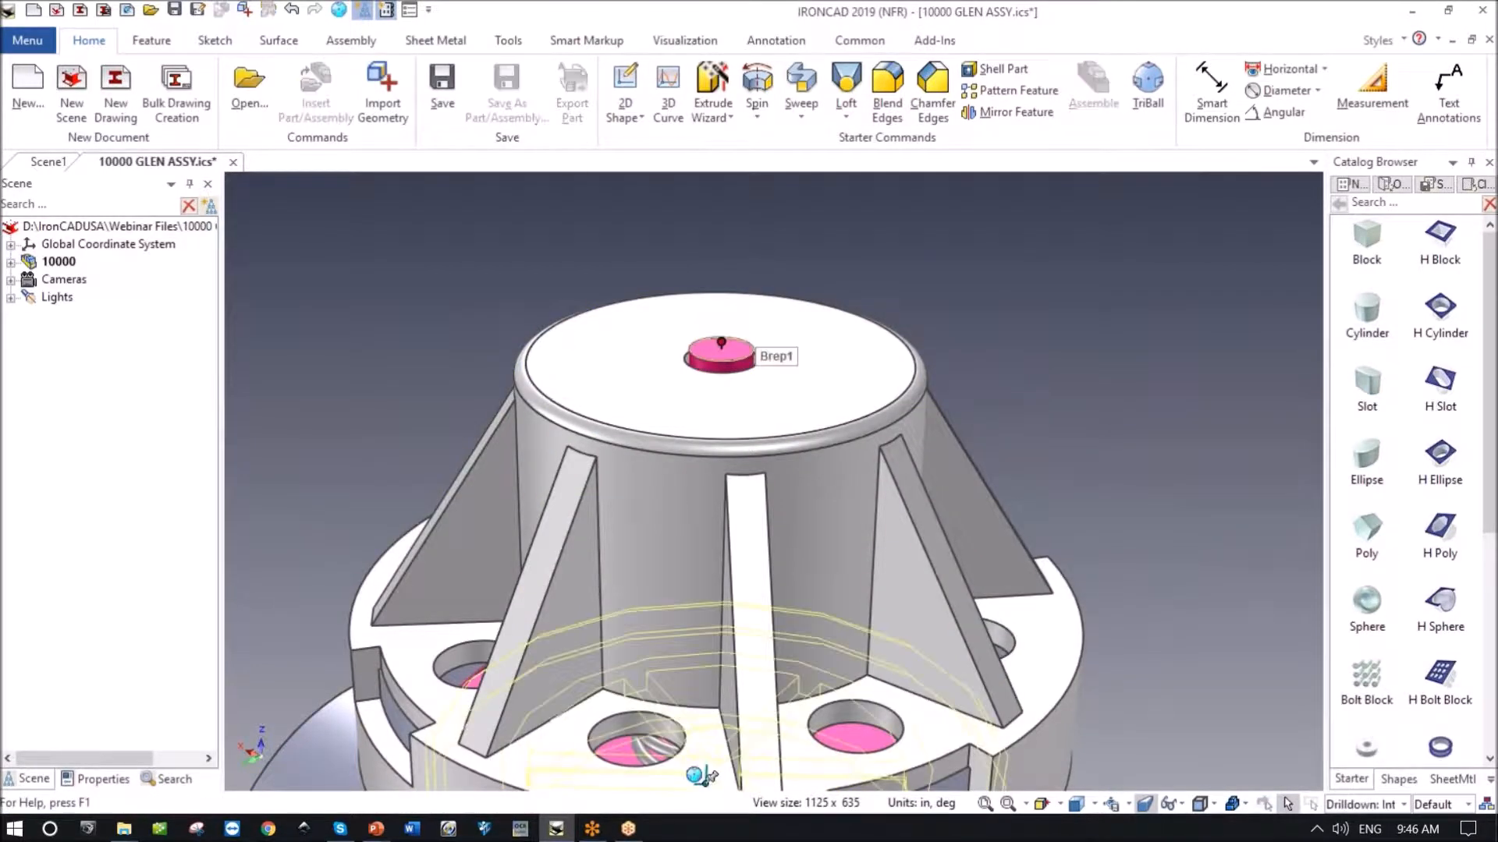
click(721, 351)
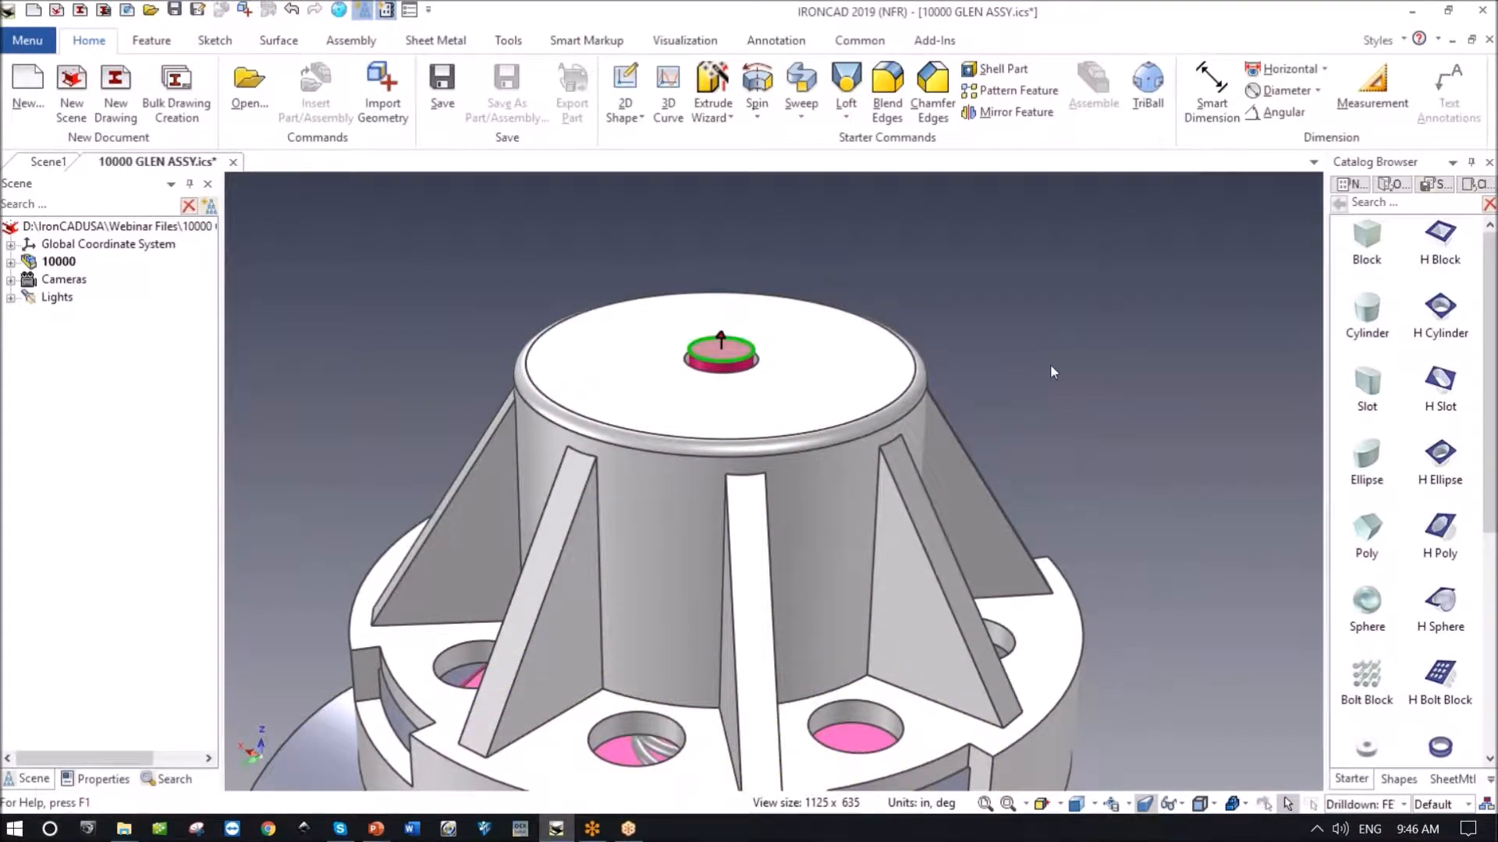
drag(725, 334, 728, 293)
key(BackSpace)
key(Return)
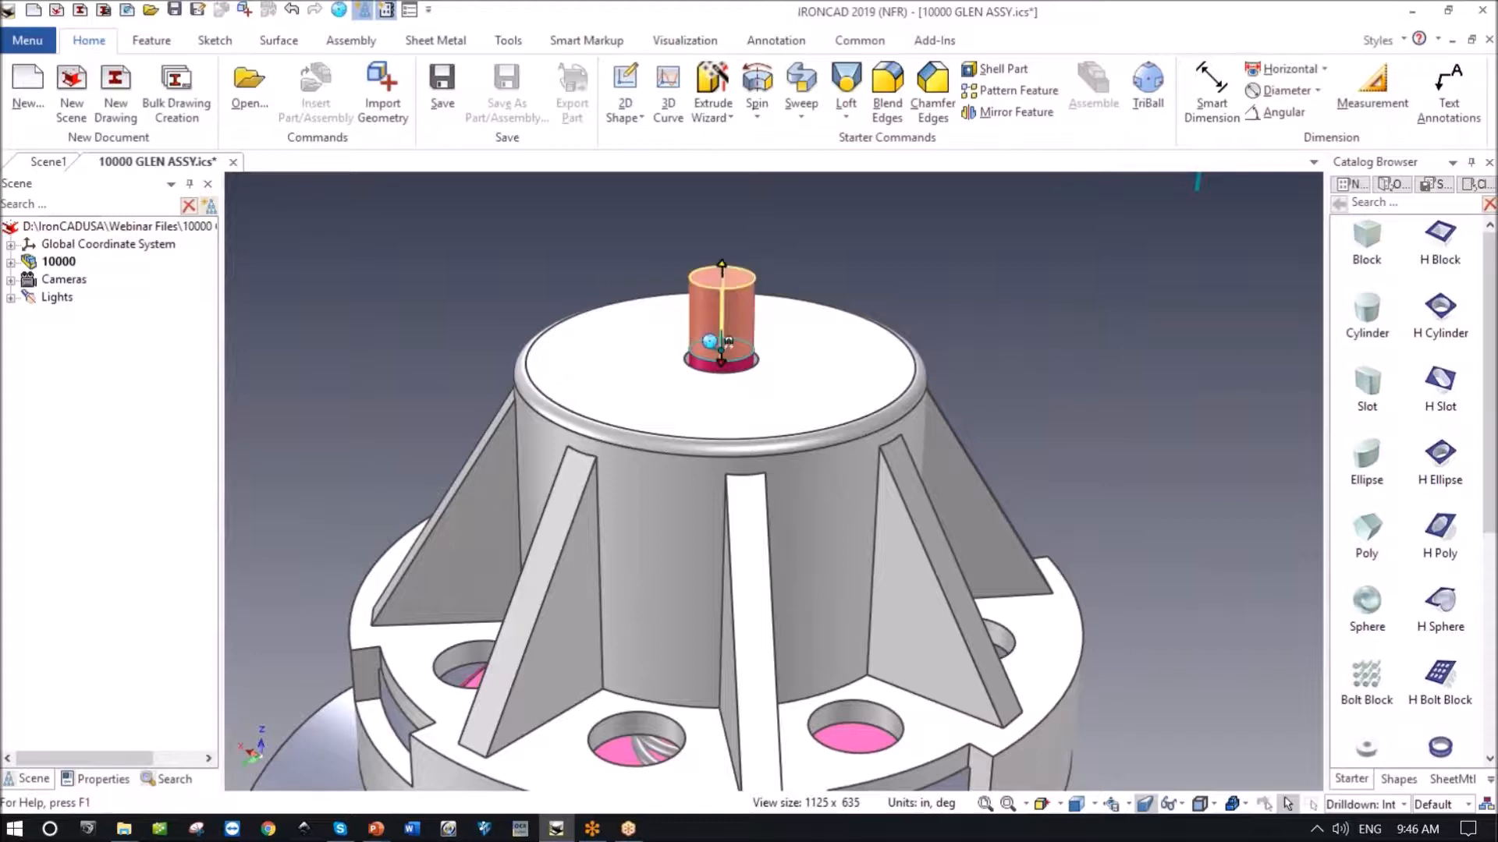
click(1060, 312)
Move the ribbed cap part 12101-1 upward 0.125 in along the vertical axis with the TriBall.
scroll(1061, 312, down, 4)
scroll(1061, 312, down, 2)
click(849, 426)
click(809, 433)
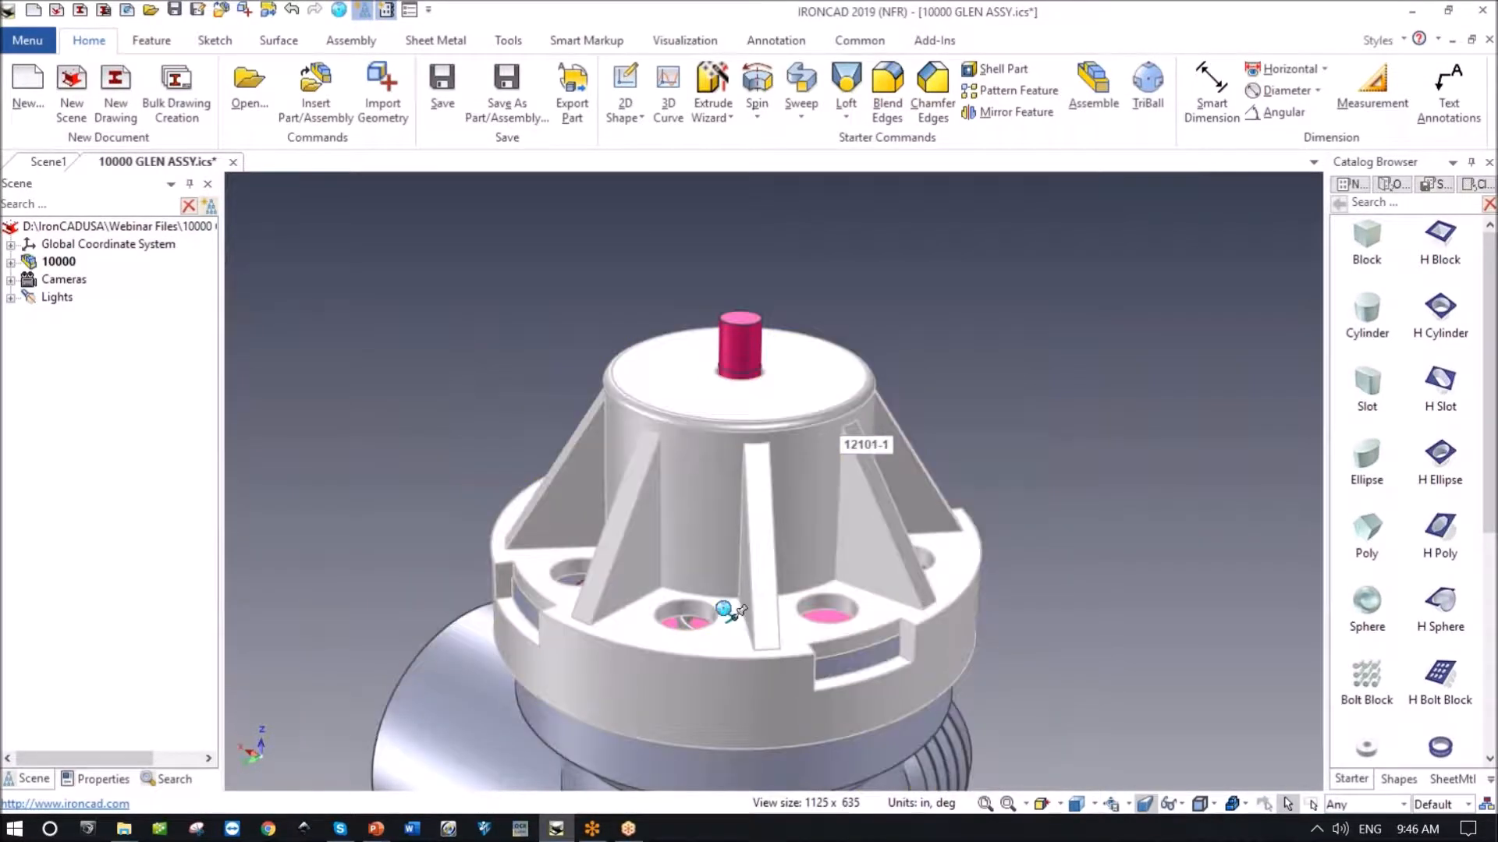
key(F10)
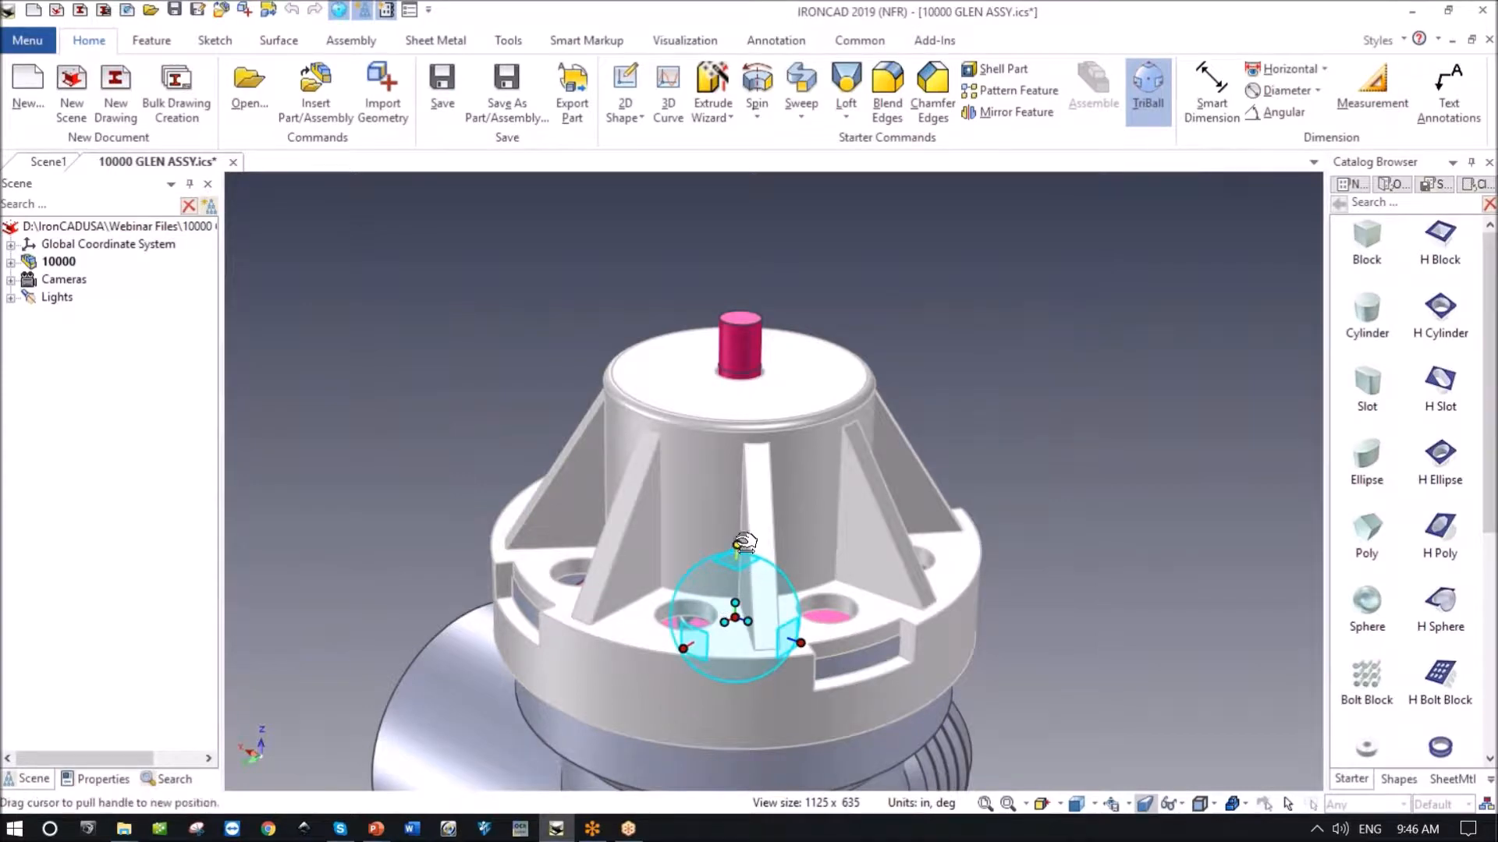
drag(732, 538, 736, 521)
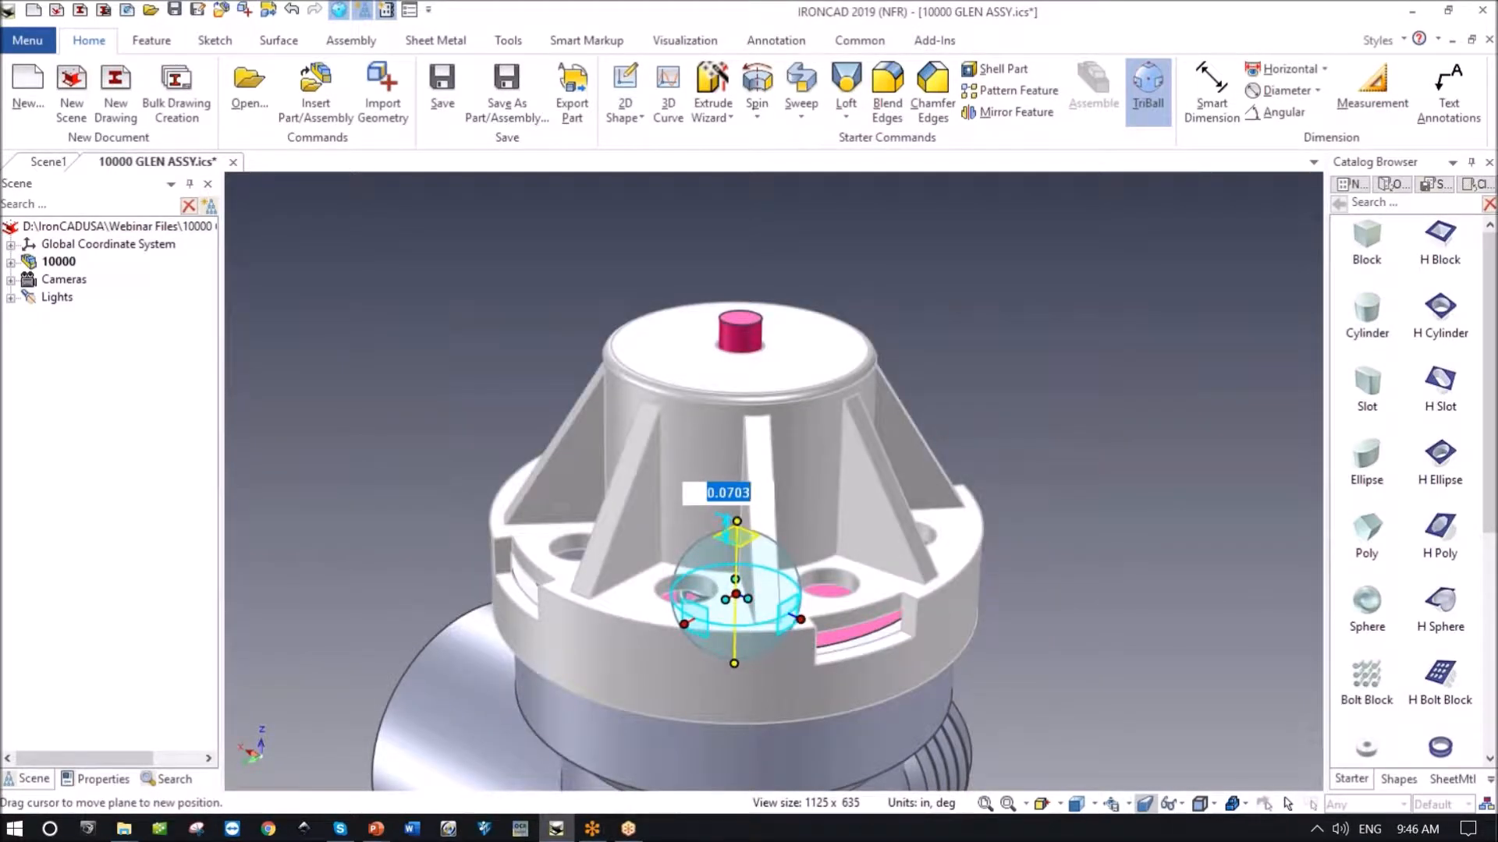
text(.125)
key(Return)
middle_drag(861, 563, 1070, 493)
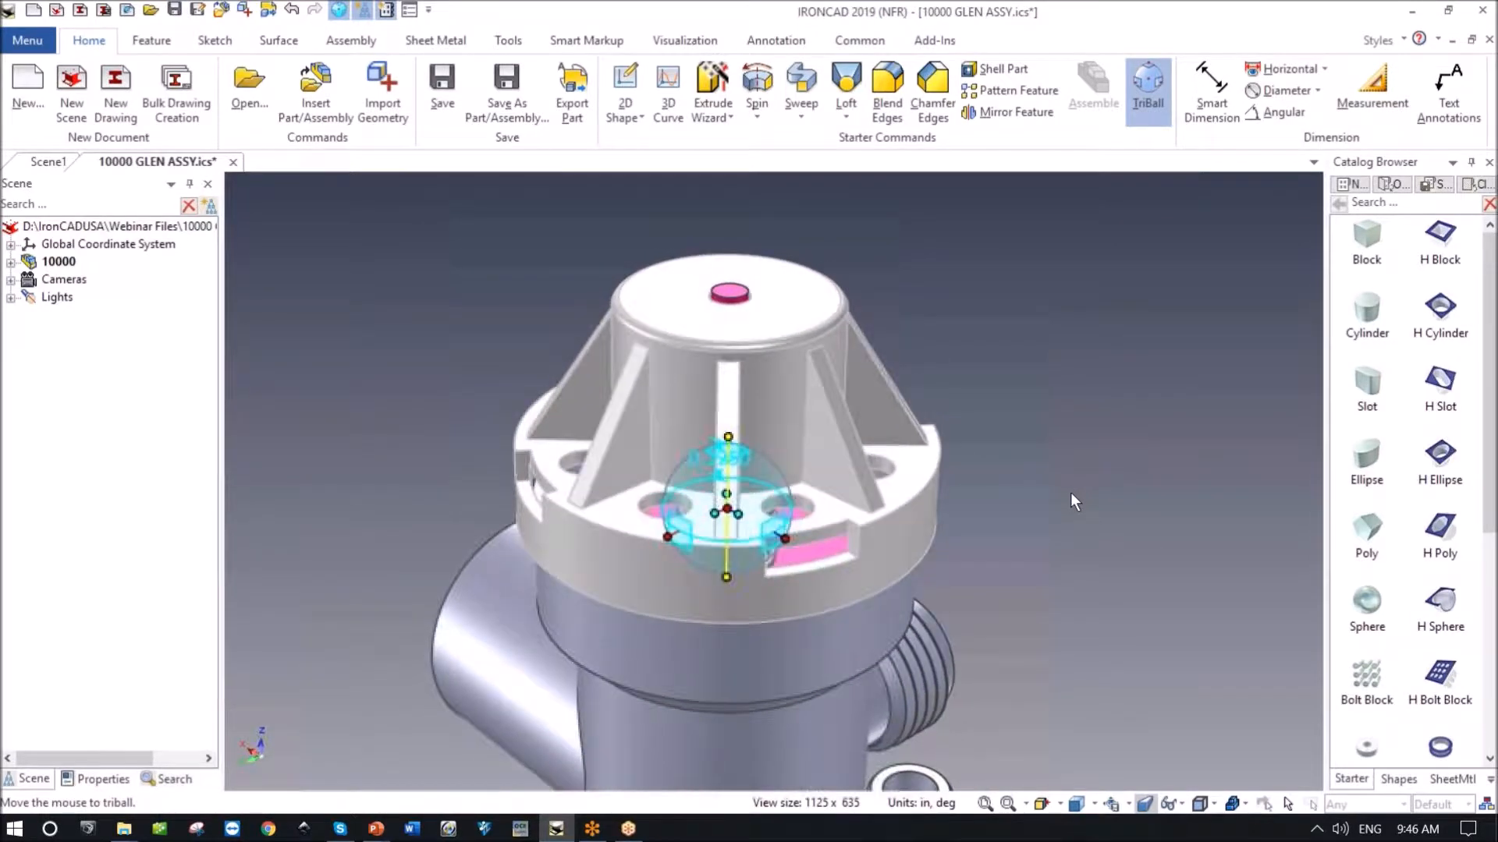
key(F10)
Select the ribbed cap part 12101-1 and ghost it so the parts underneath can be seen.
scroll(1082, 467, down, 2)
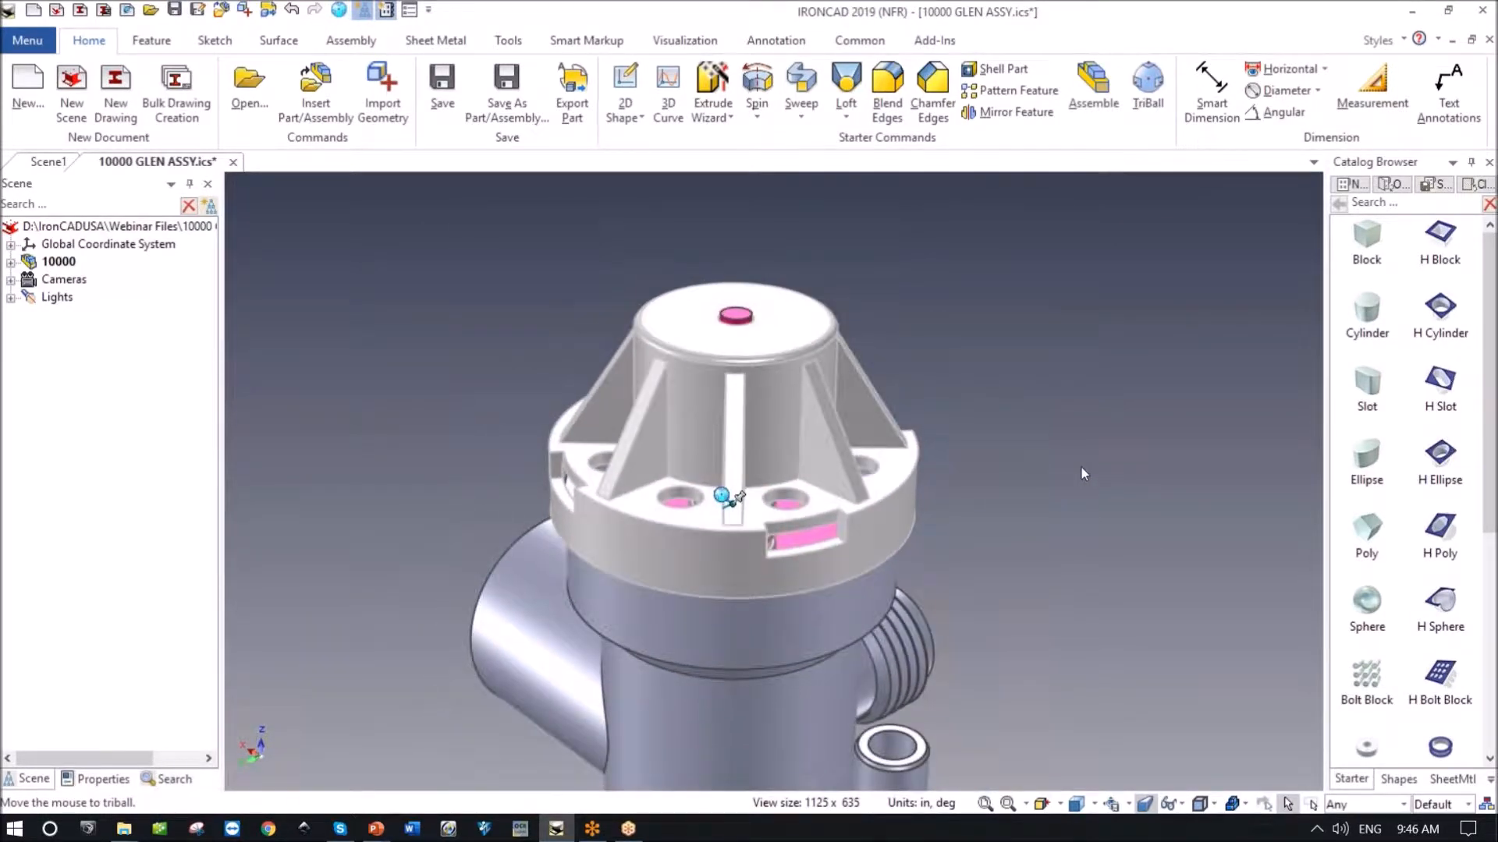
click(788, 425)
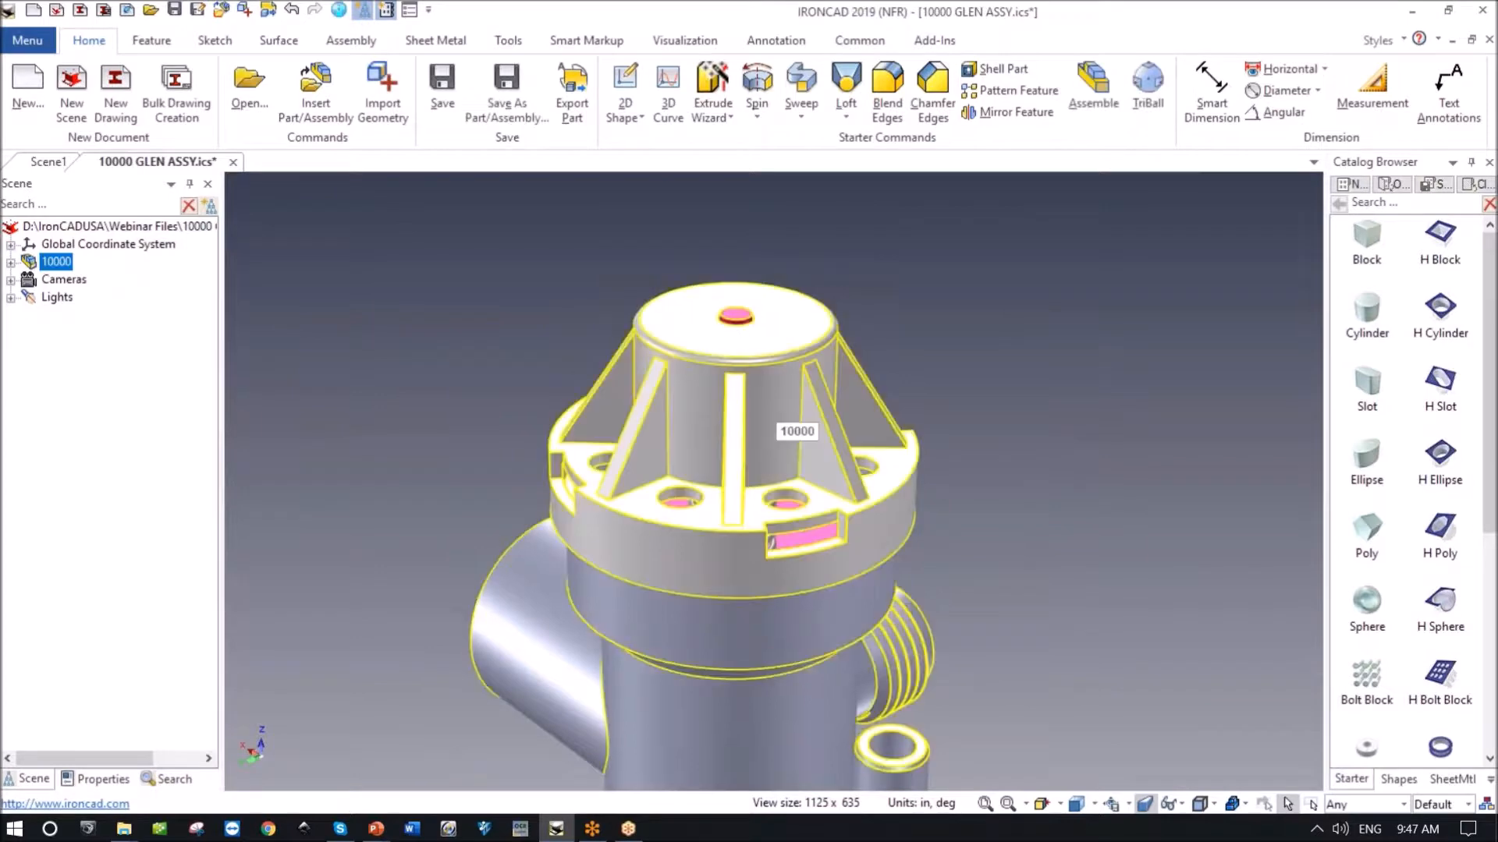
click(721, 496)
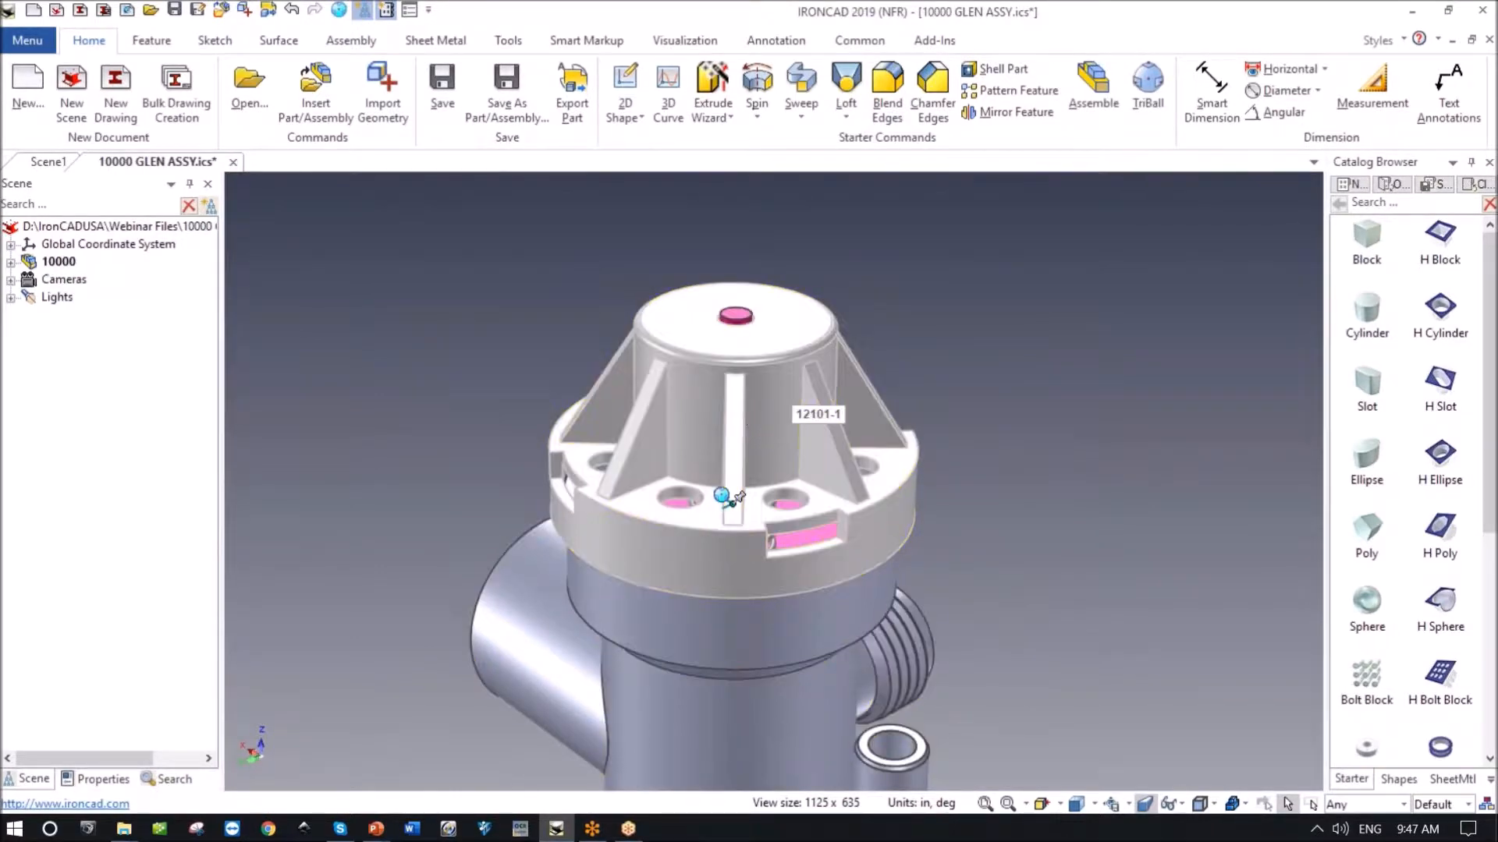
click(505, 41)
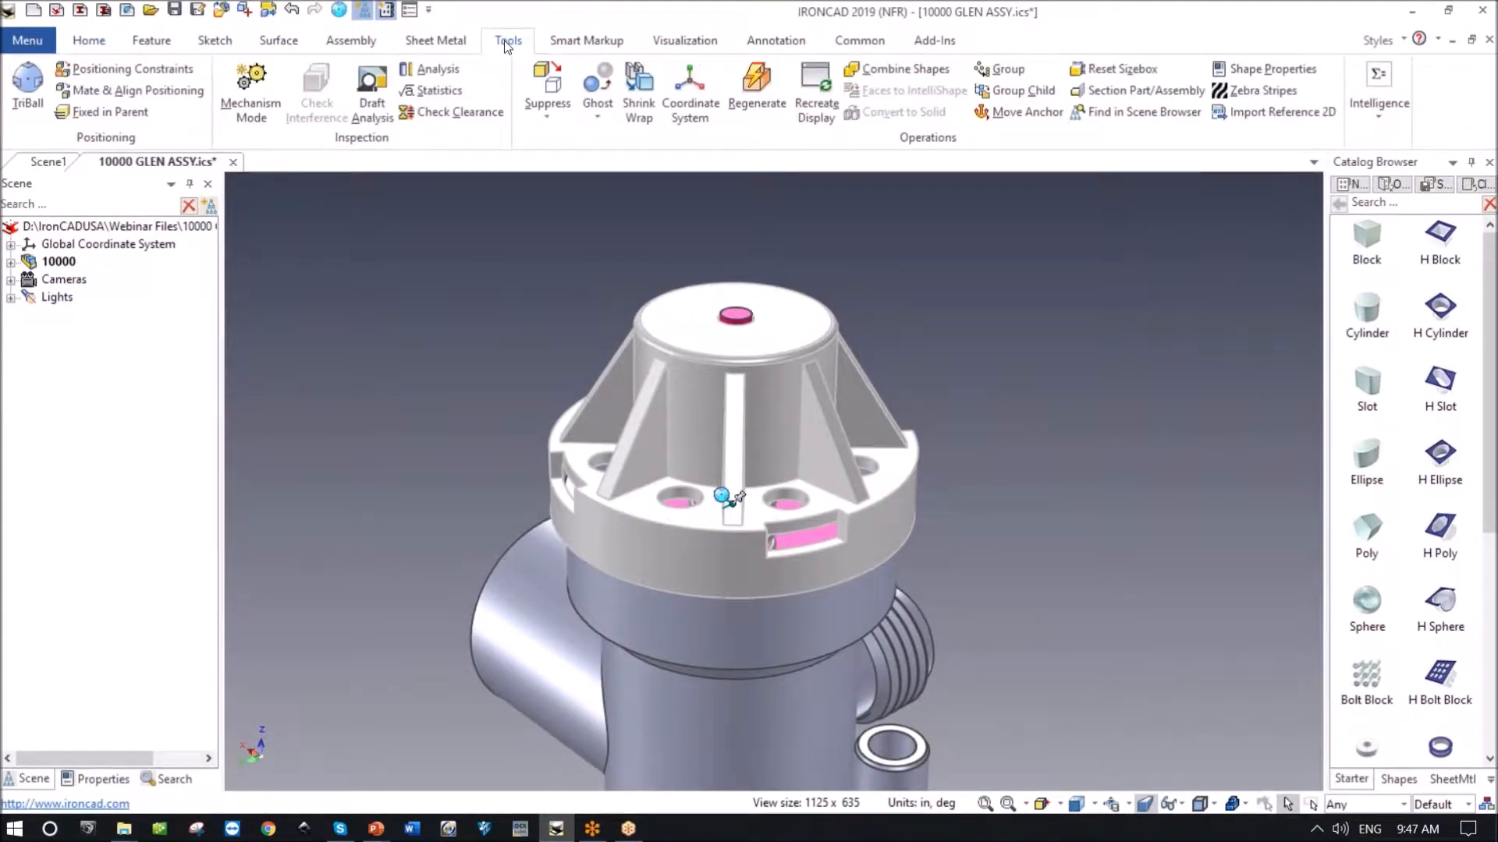
click(597, 88)
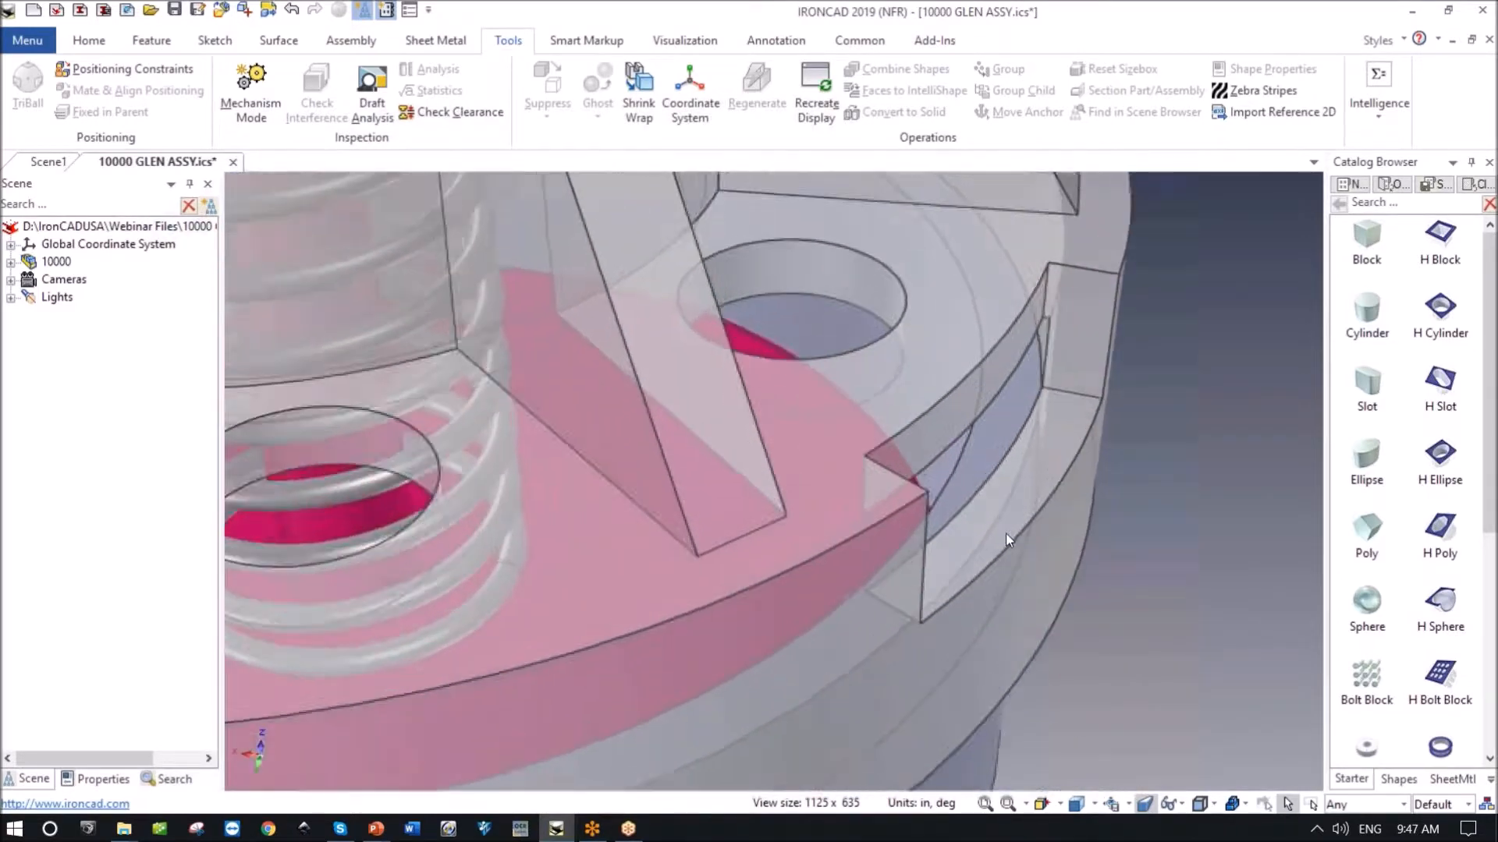
Select the ring-shaped top face of body 12000-1 under the ghosted cap and pull it upward 0.125 in.
click(994, 433)
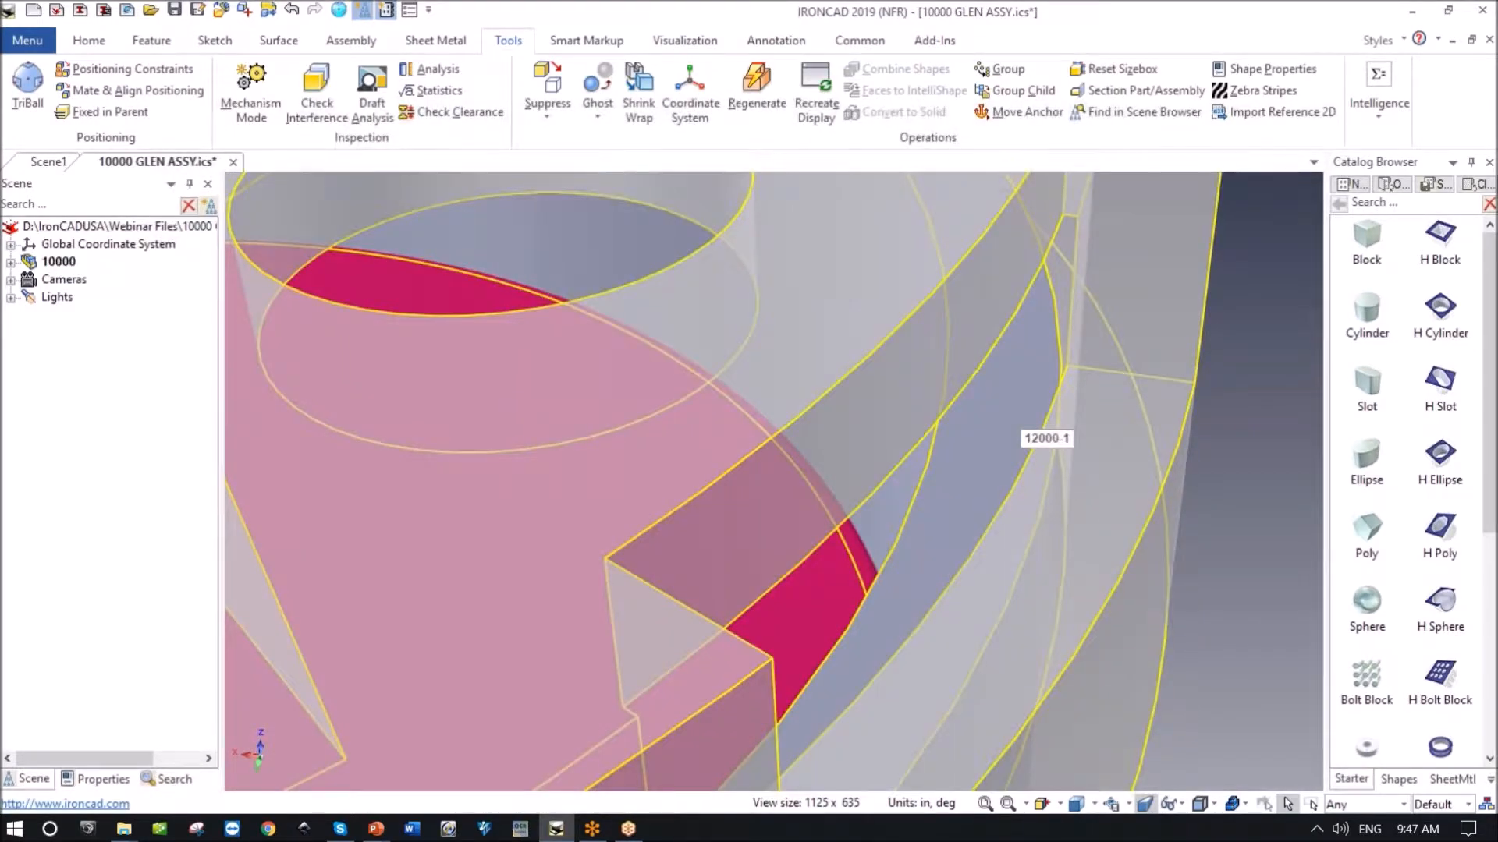
click(1002, 426)
click(1002, 426)
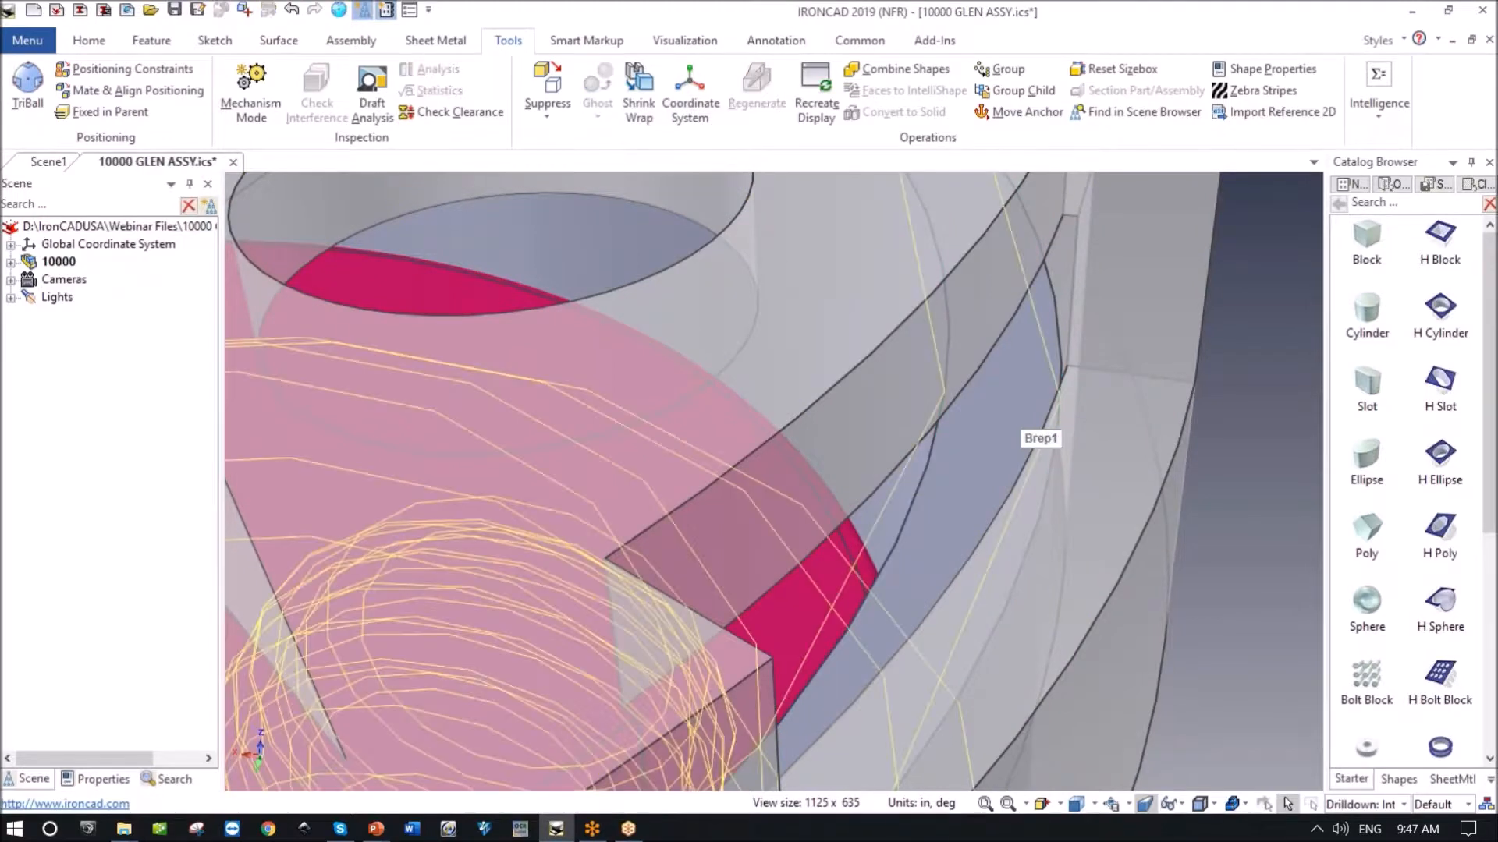
click(1002, 425)
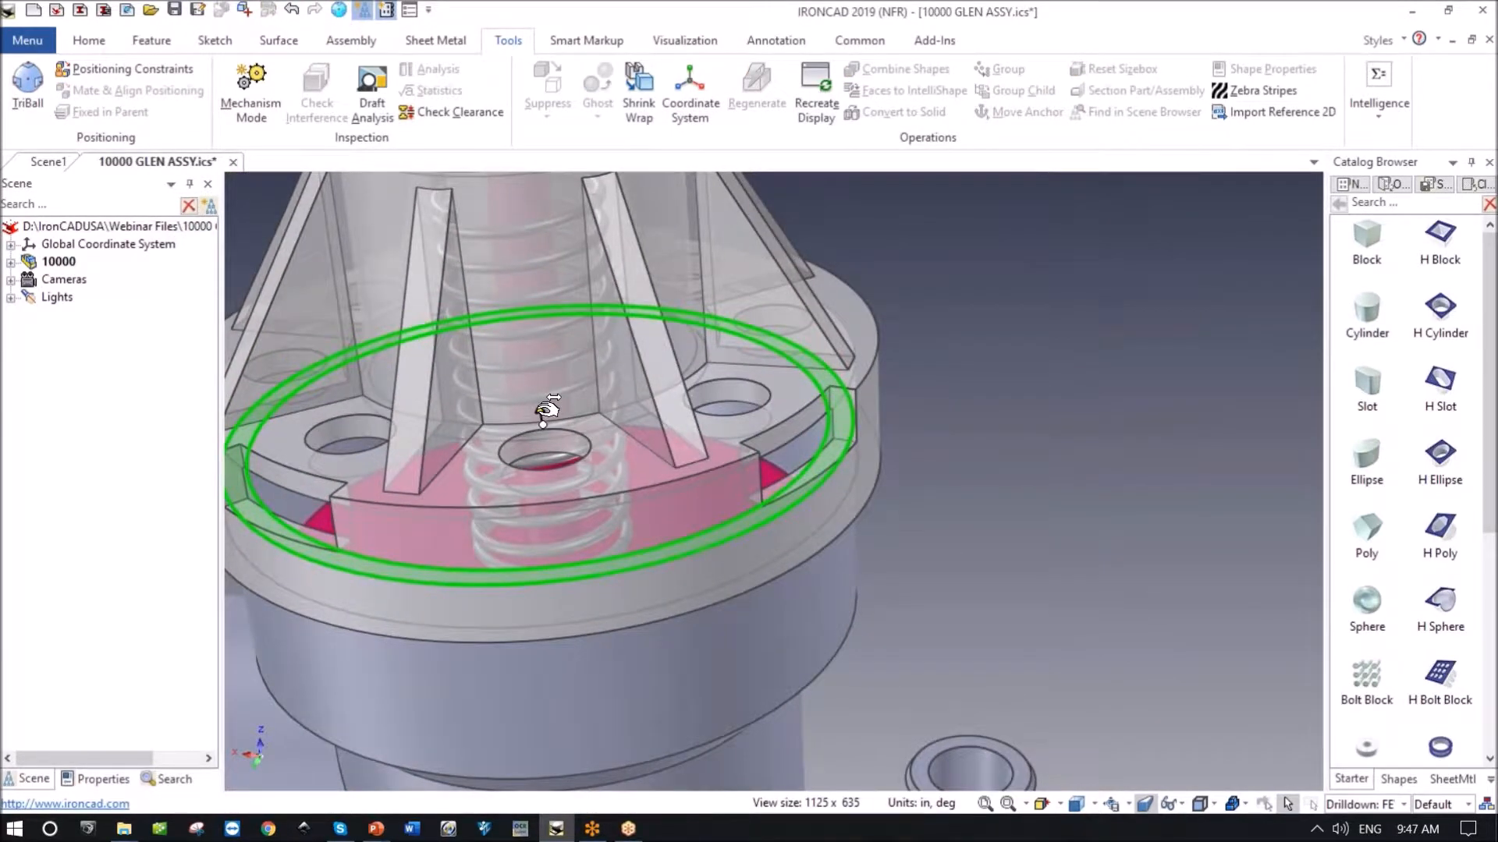
shift+drag(542, 409, 787, 442)
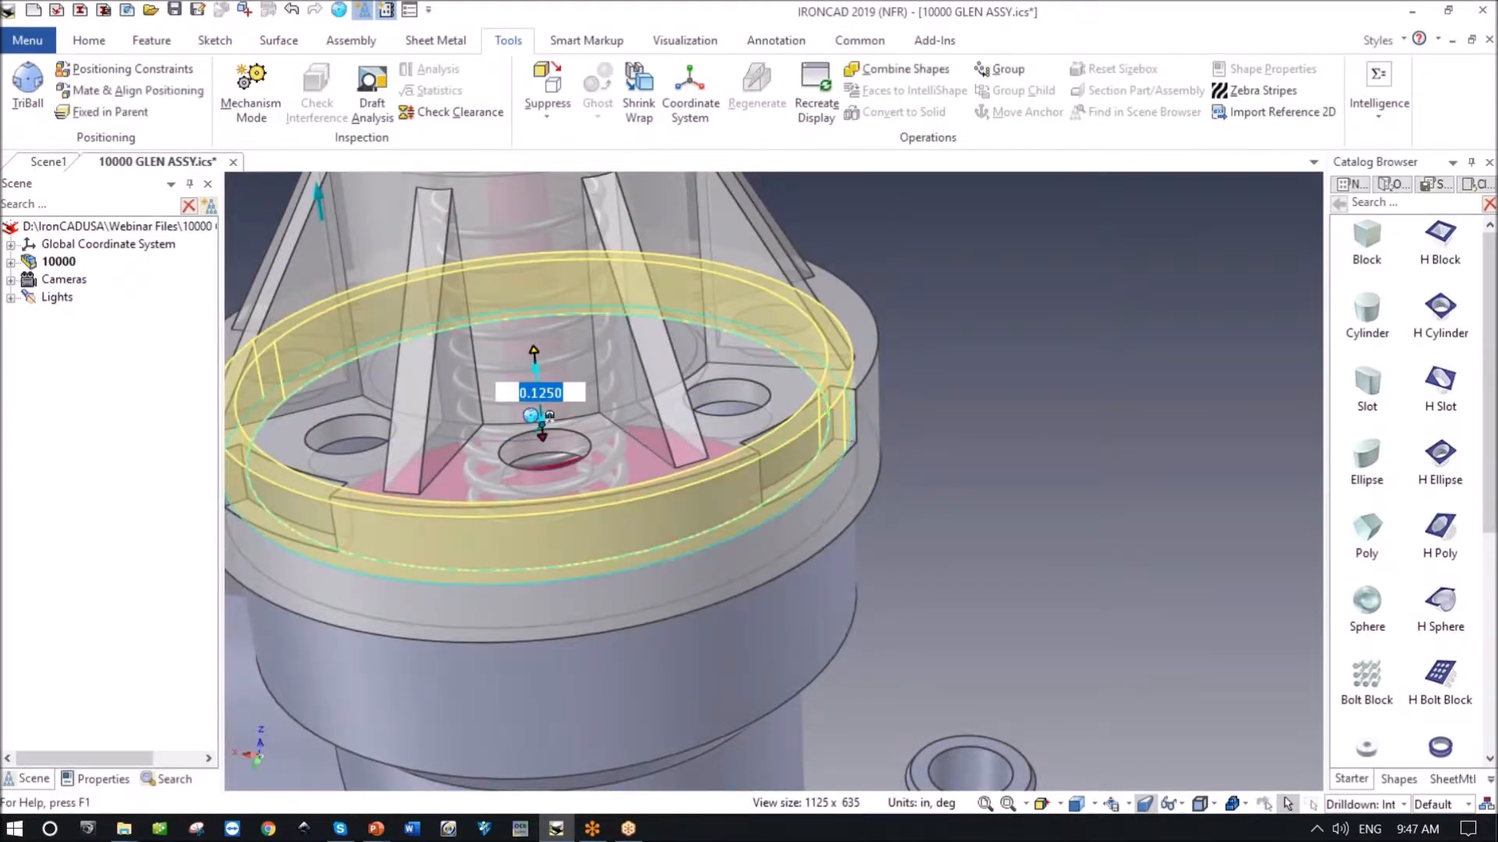
click(1041, 481)
Examine the pin, the ghosted cap and the outer collar face of body 12000-1, and look over the whole valve assembly.
scroll(1030, 470, down, 4)
middle_drag(1029, 470, 629, 202)
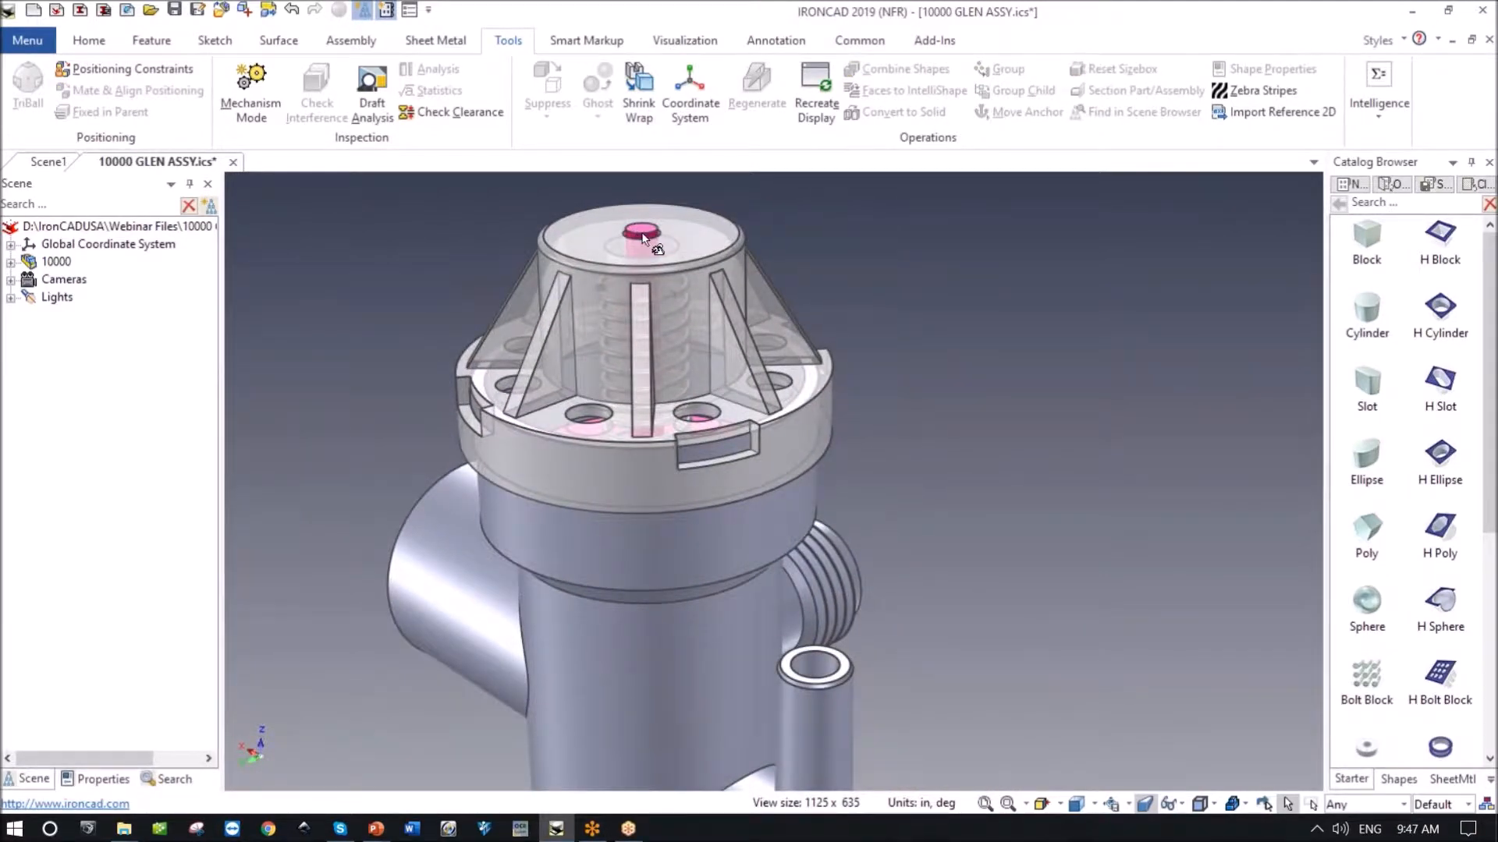
scroll(783, 511, up, 3)
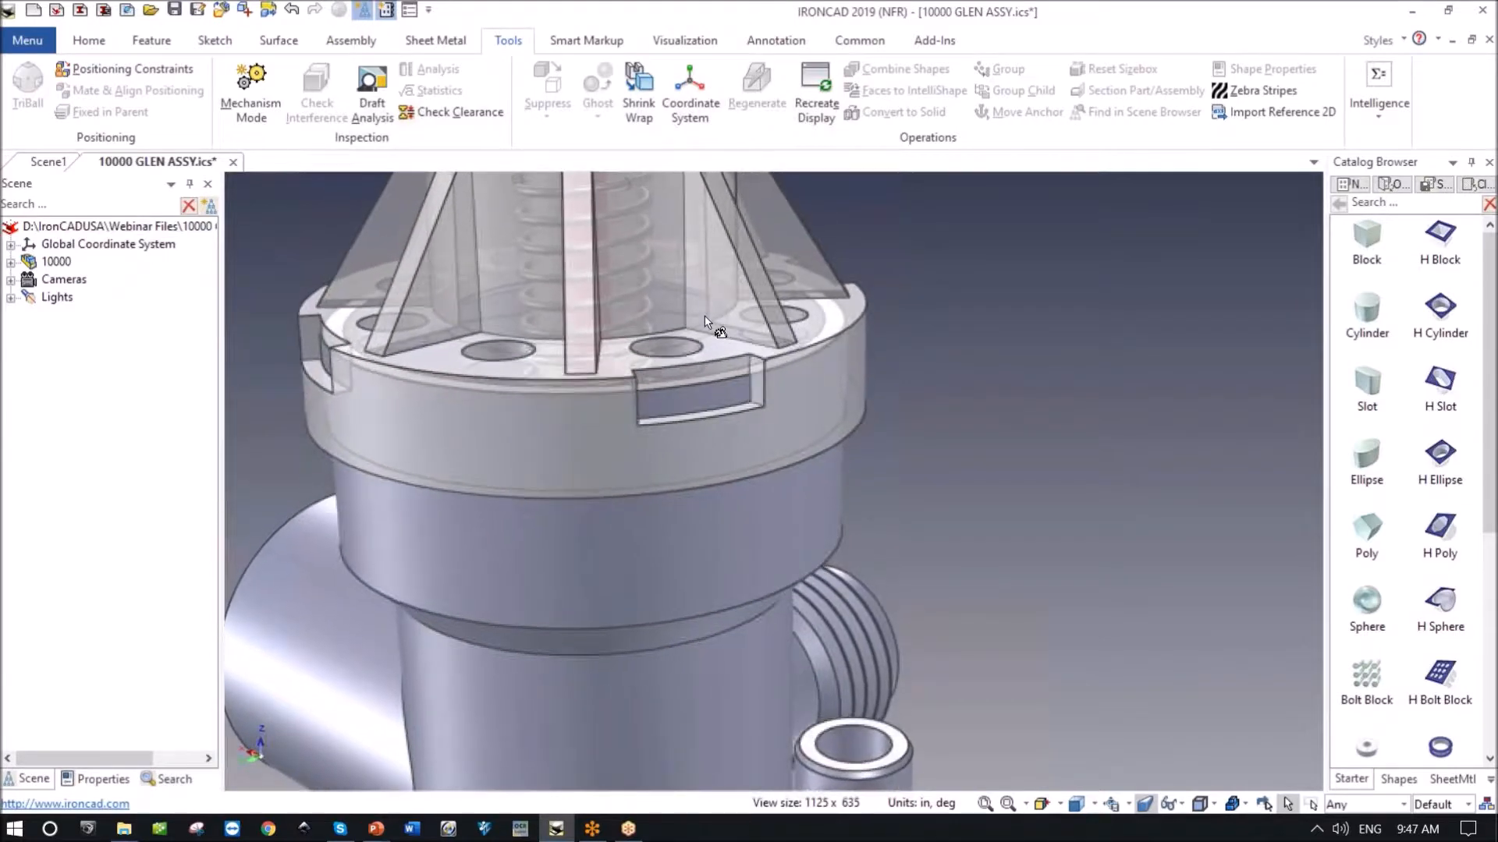
click(769, 520)
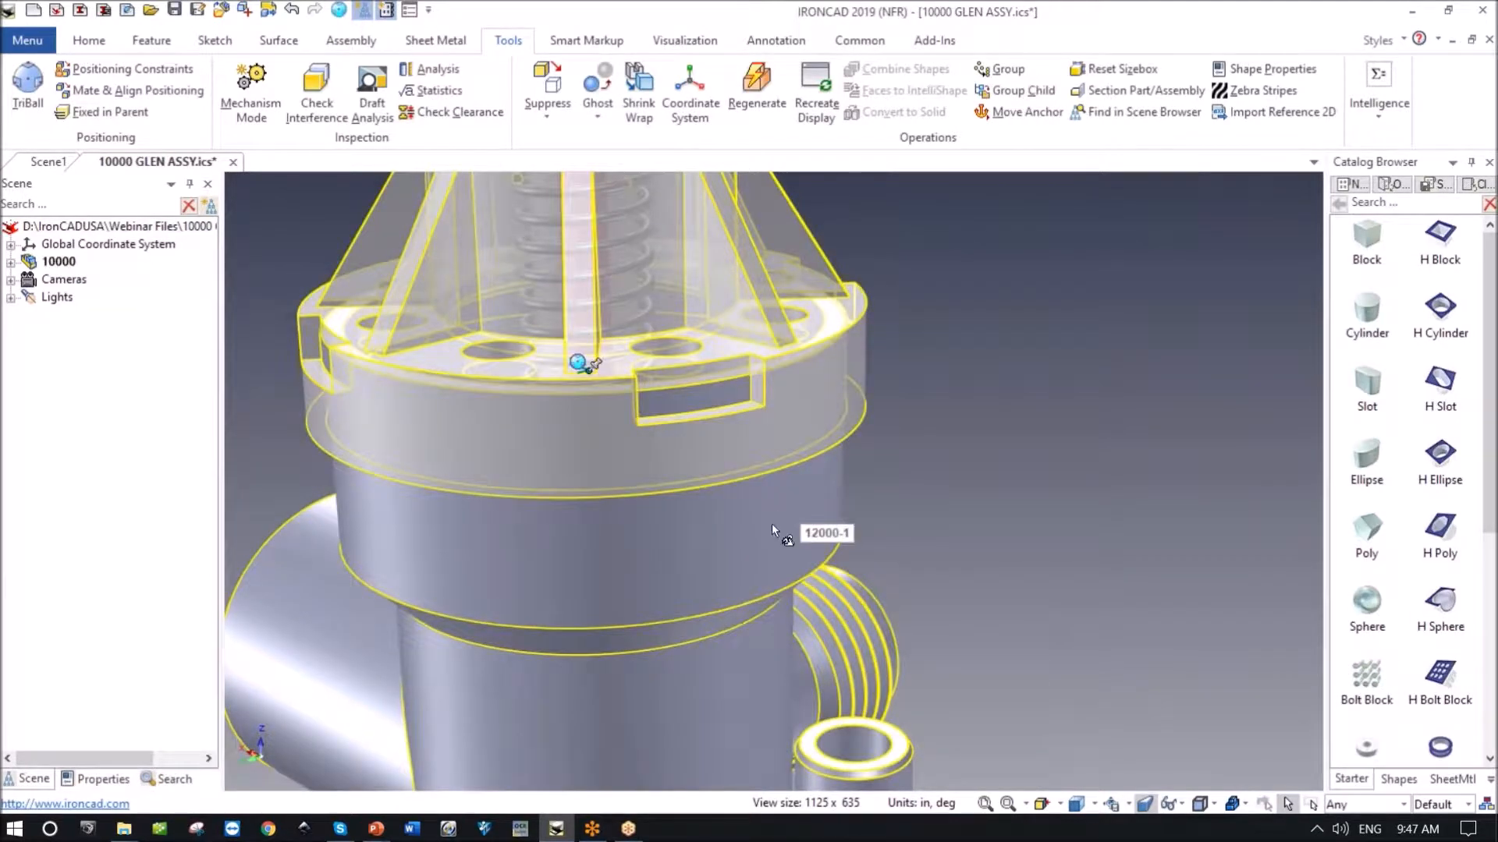
click(771, 522)
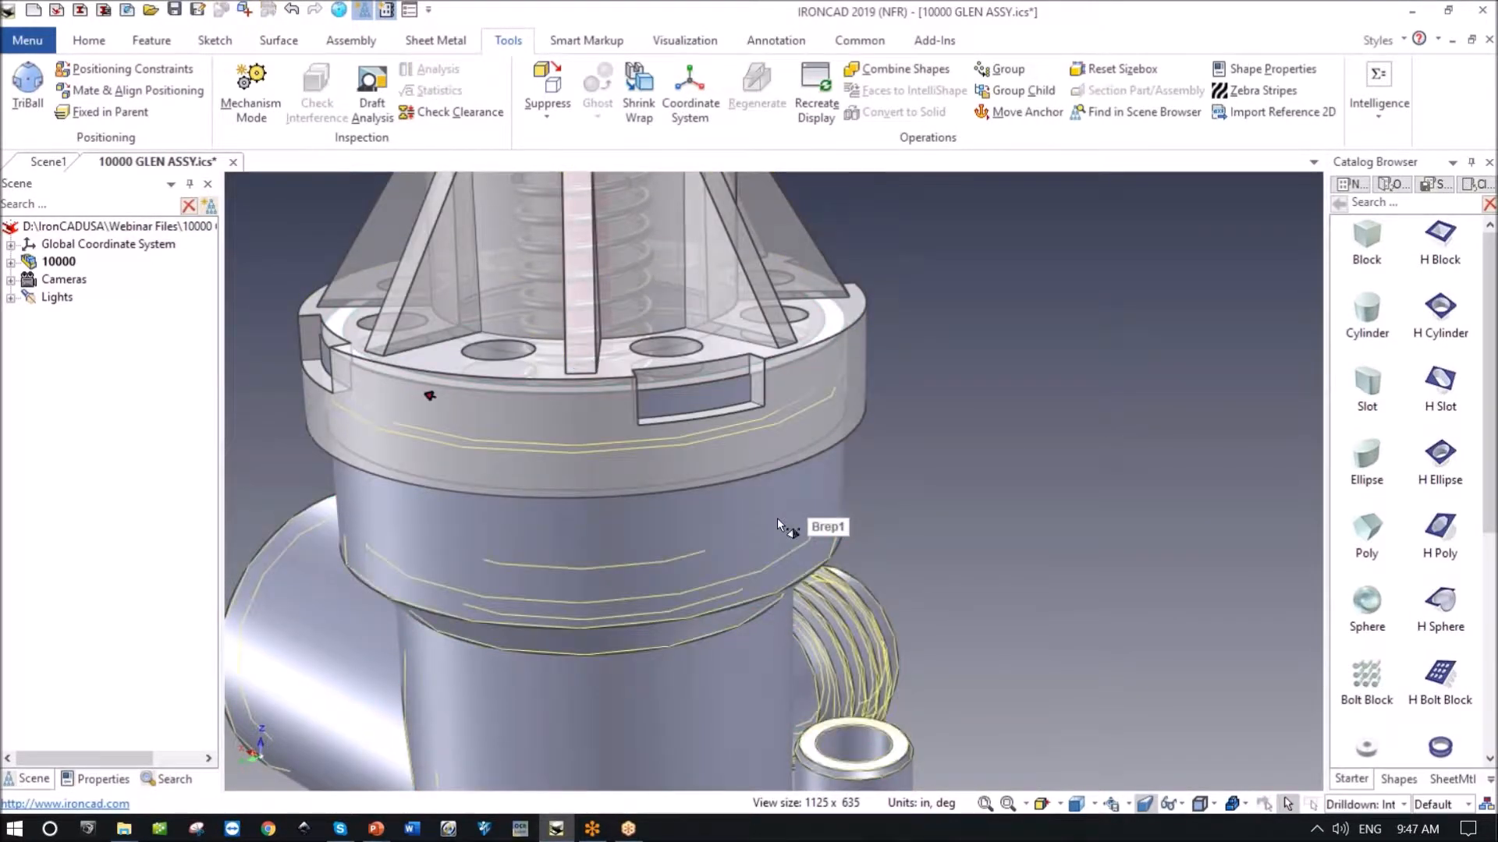
click(777, 519)
middle_drag(1008, 495, 1027, 476)
scroll(1067, 465, down, 7)
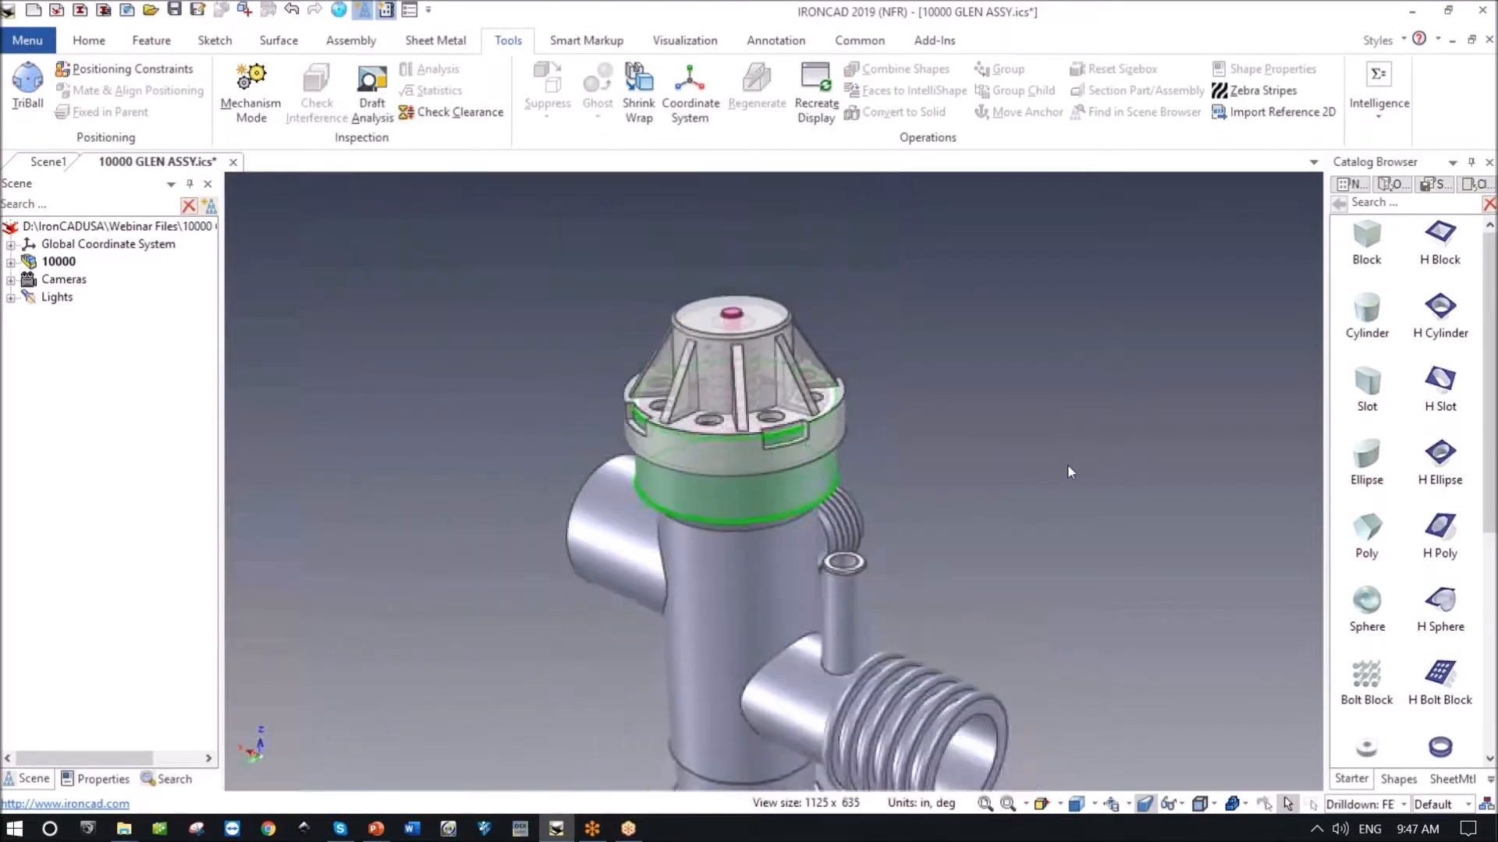
click(1038, 442)
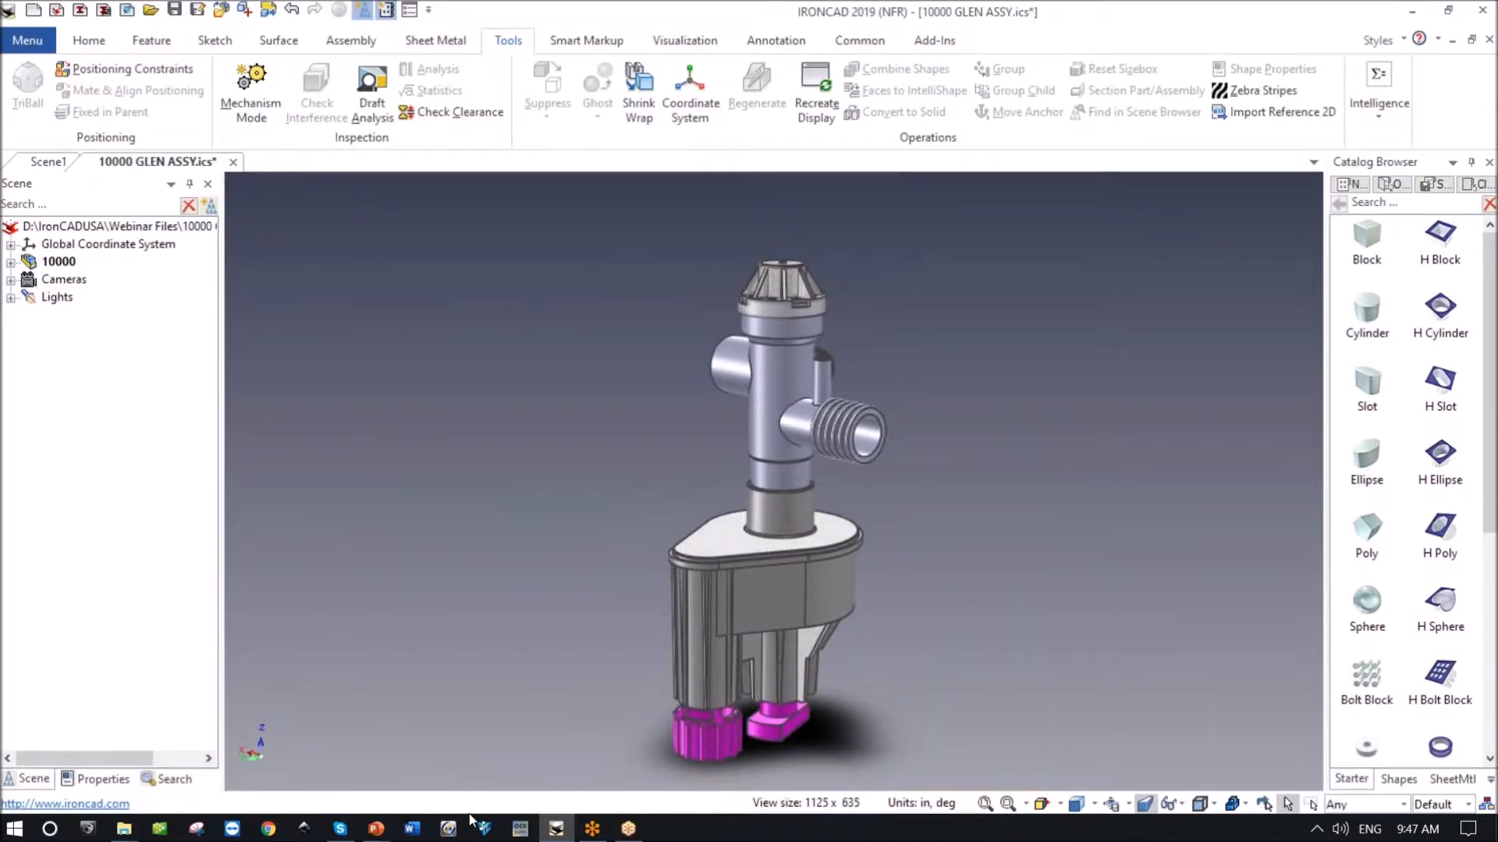
Switch to PowerPoint and show the title slide of the Direct-Edit webinar presentation.
mouse_move(375, 833)
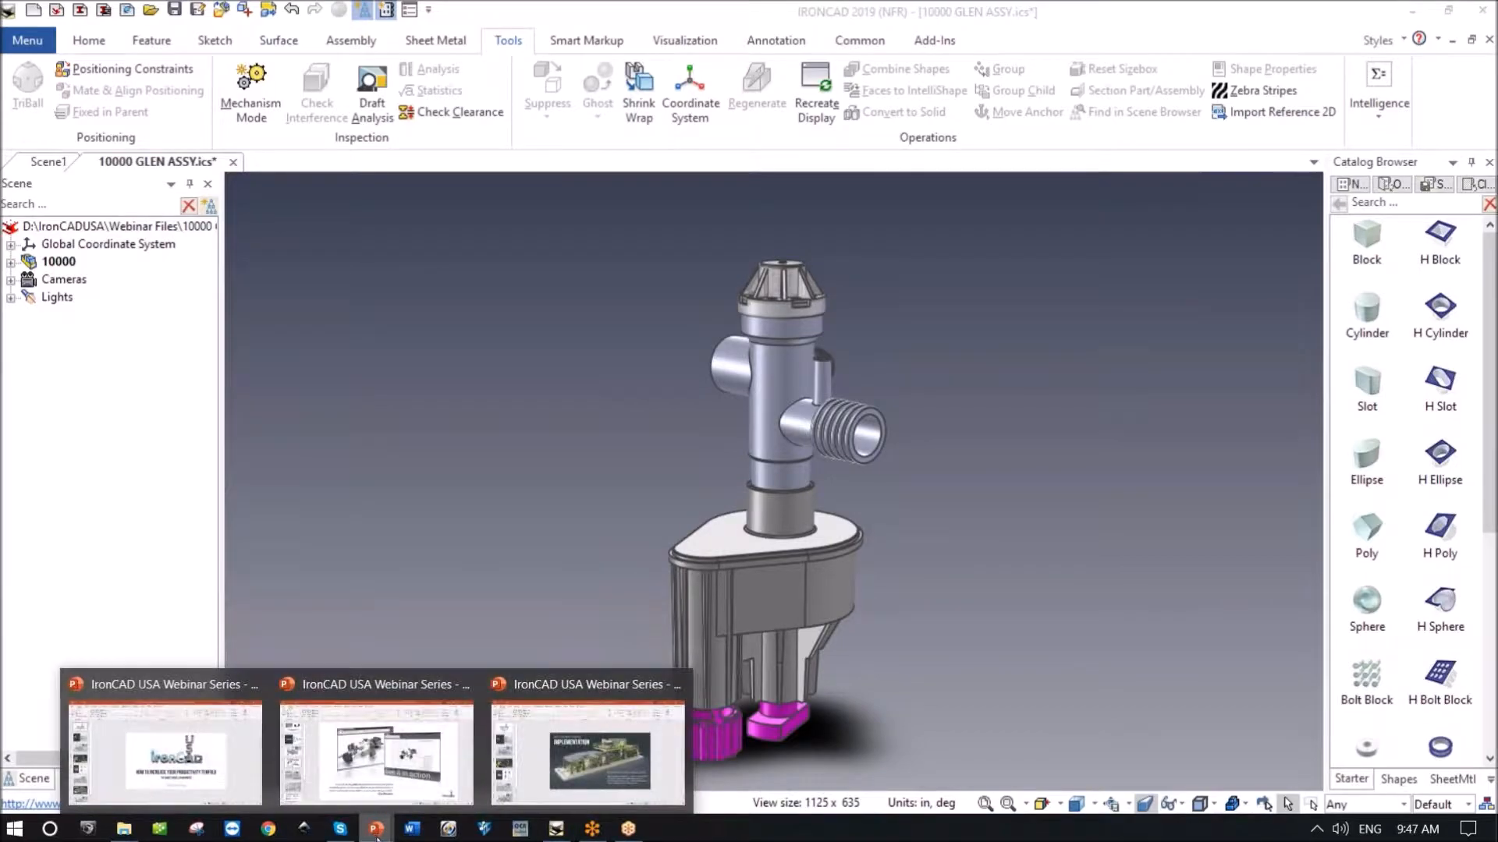
click(387, 780)
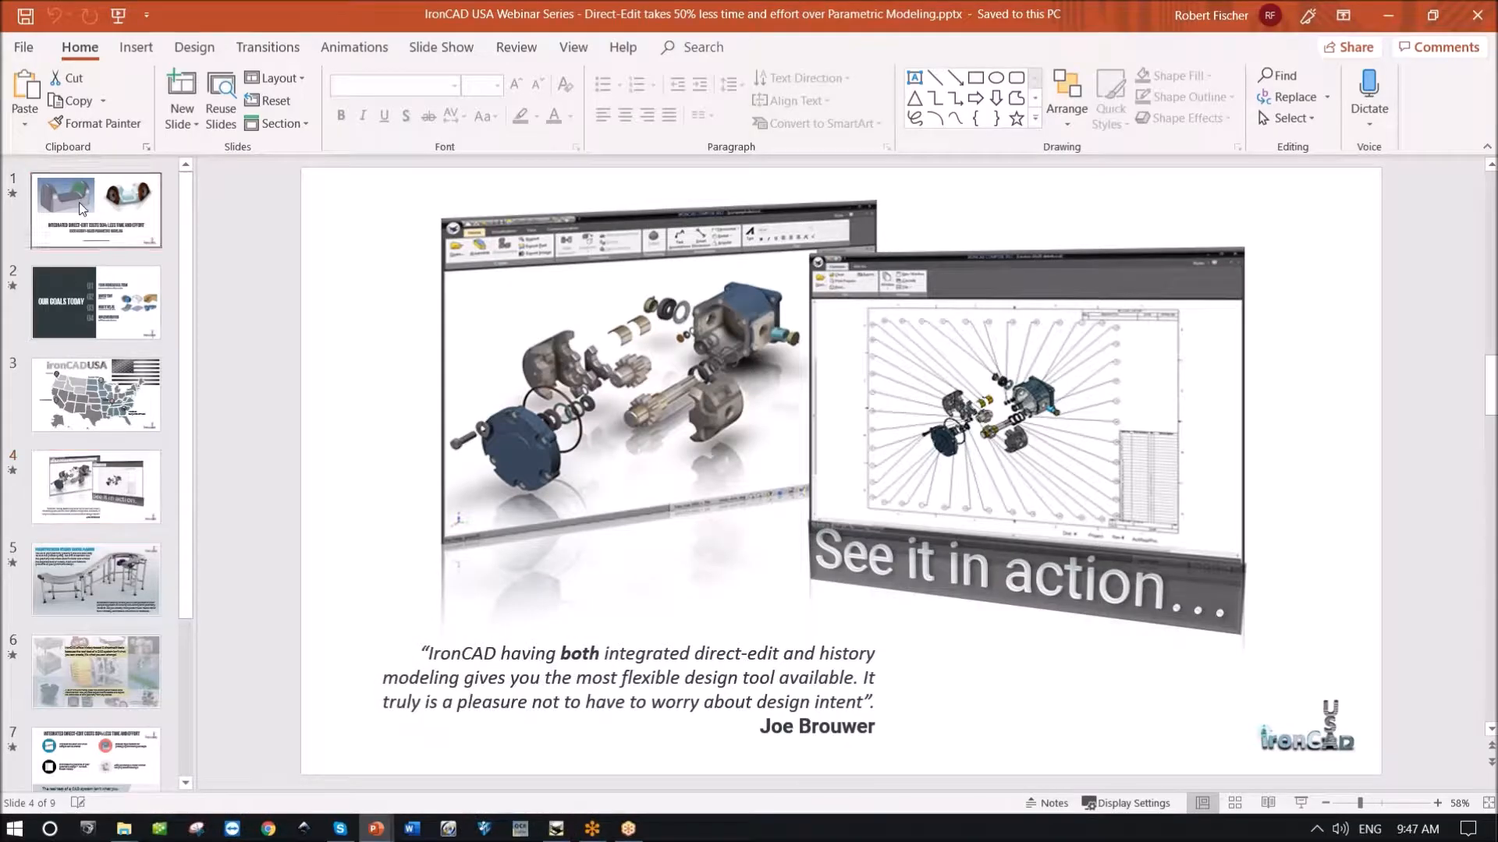
click(96, 209)
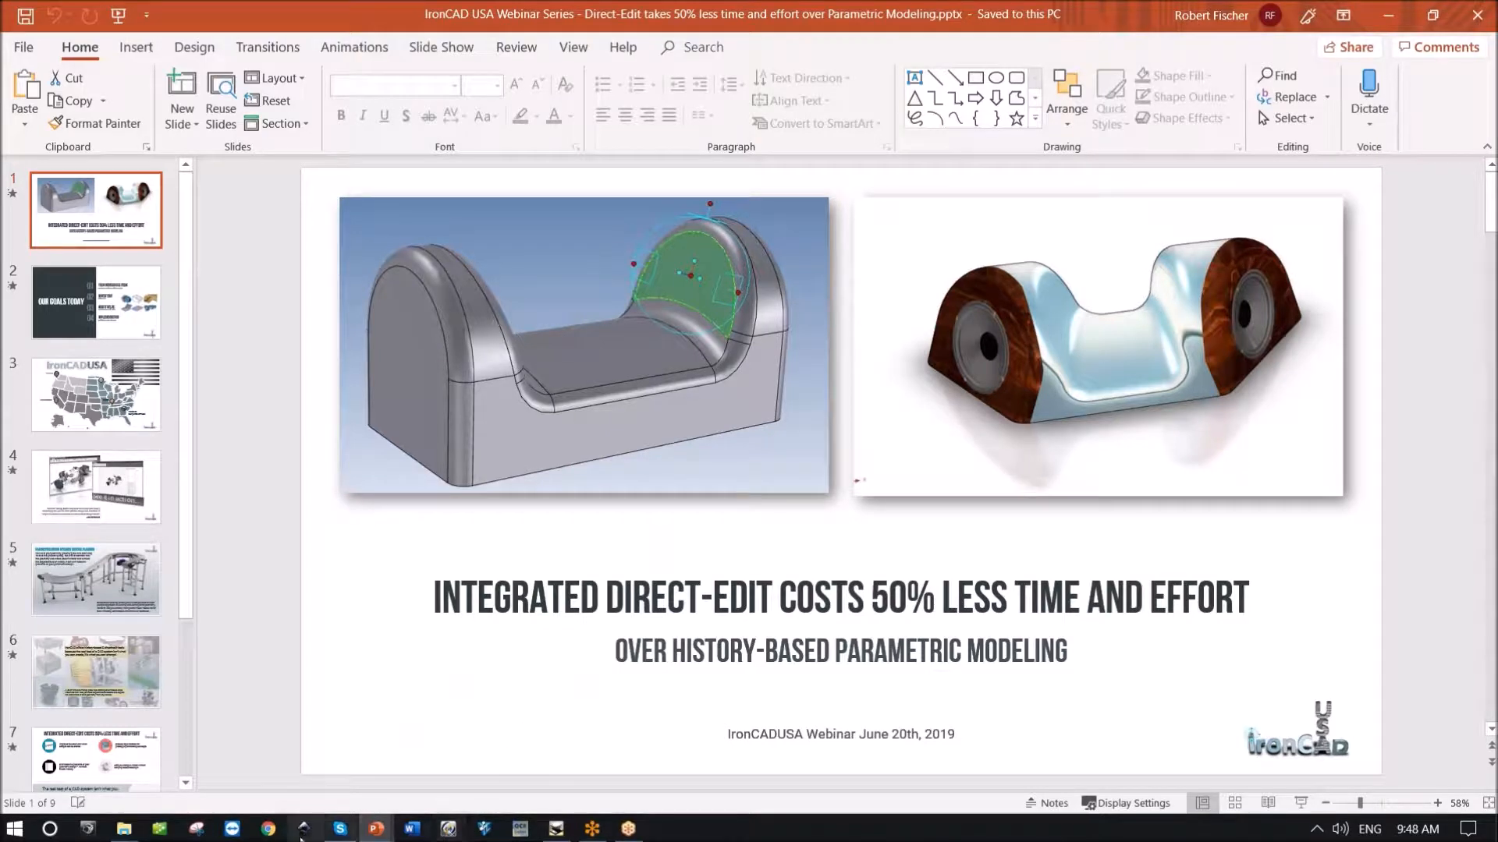
Switch back to IRONCAD, go to the empty Scene1 and add a Block shape from the catalog in the middle of the scene.
click(555, 828)
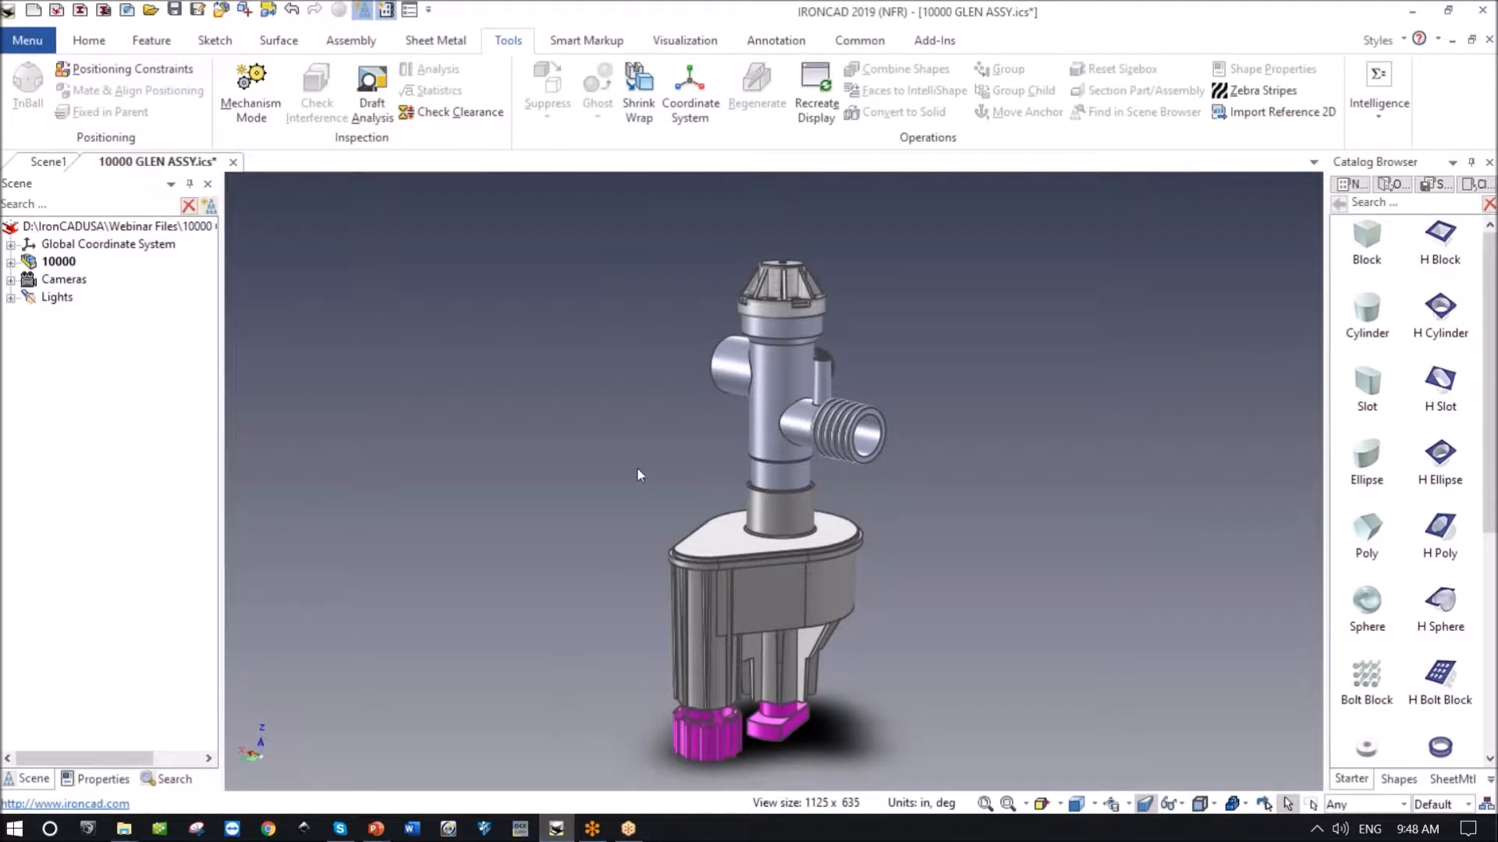
click(45, 163)
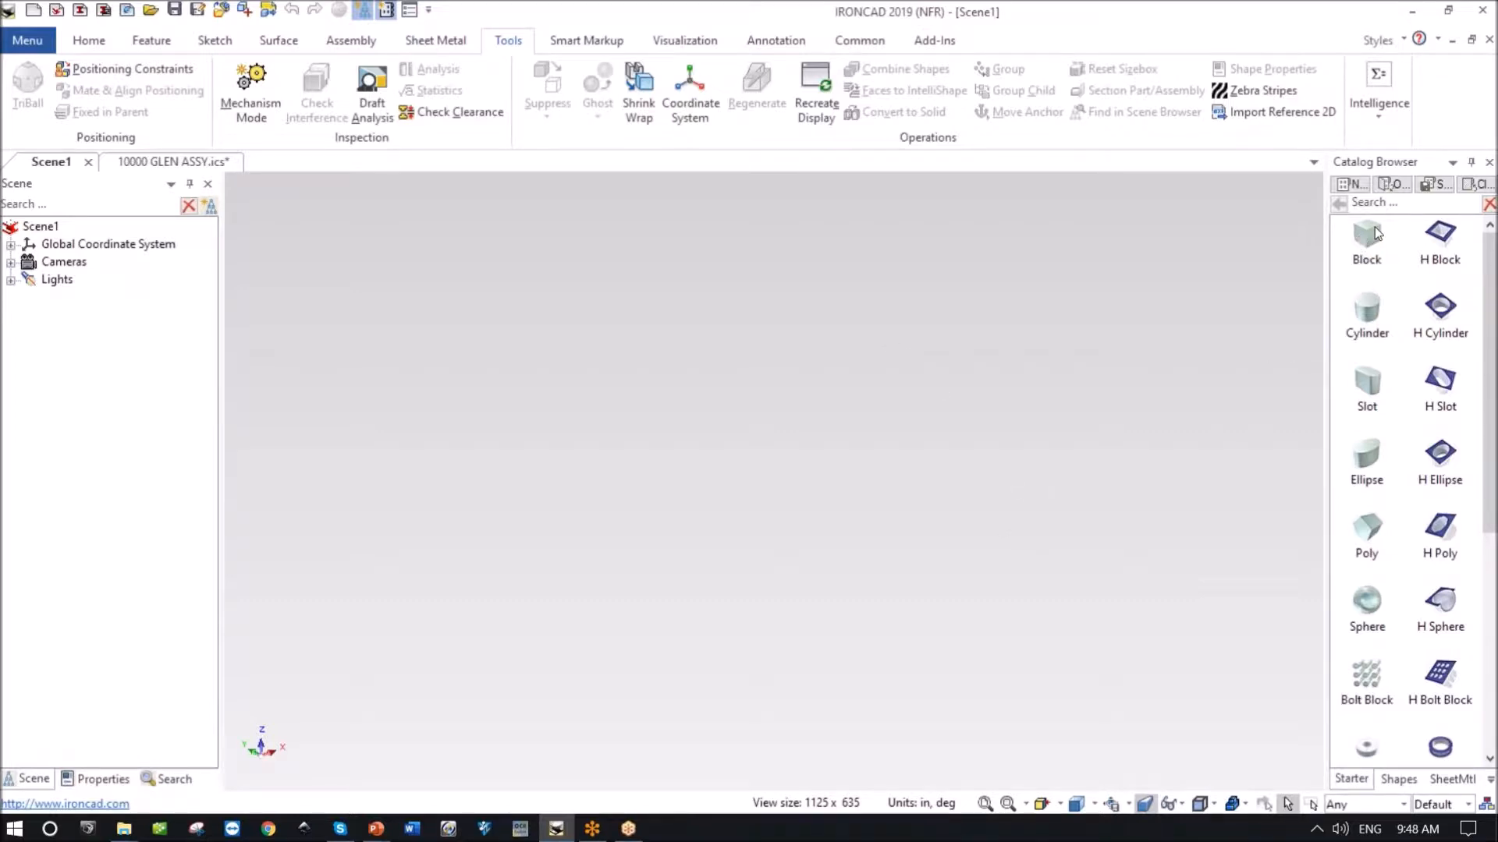
drag(1368, 234, 786, 467)
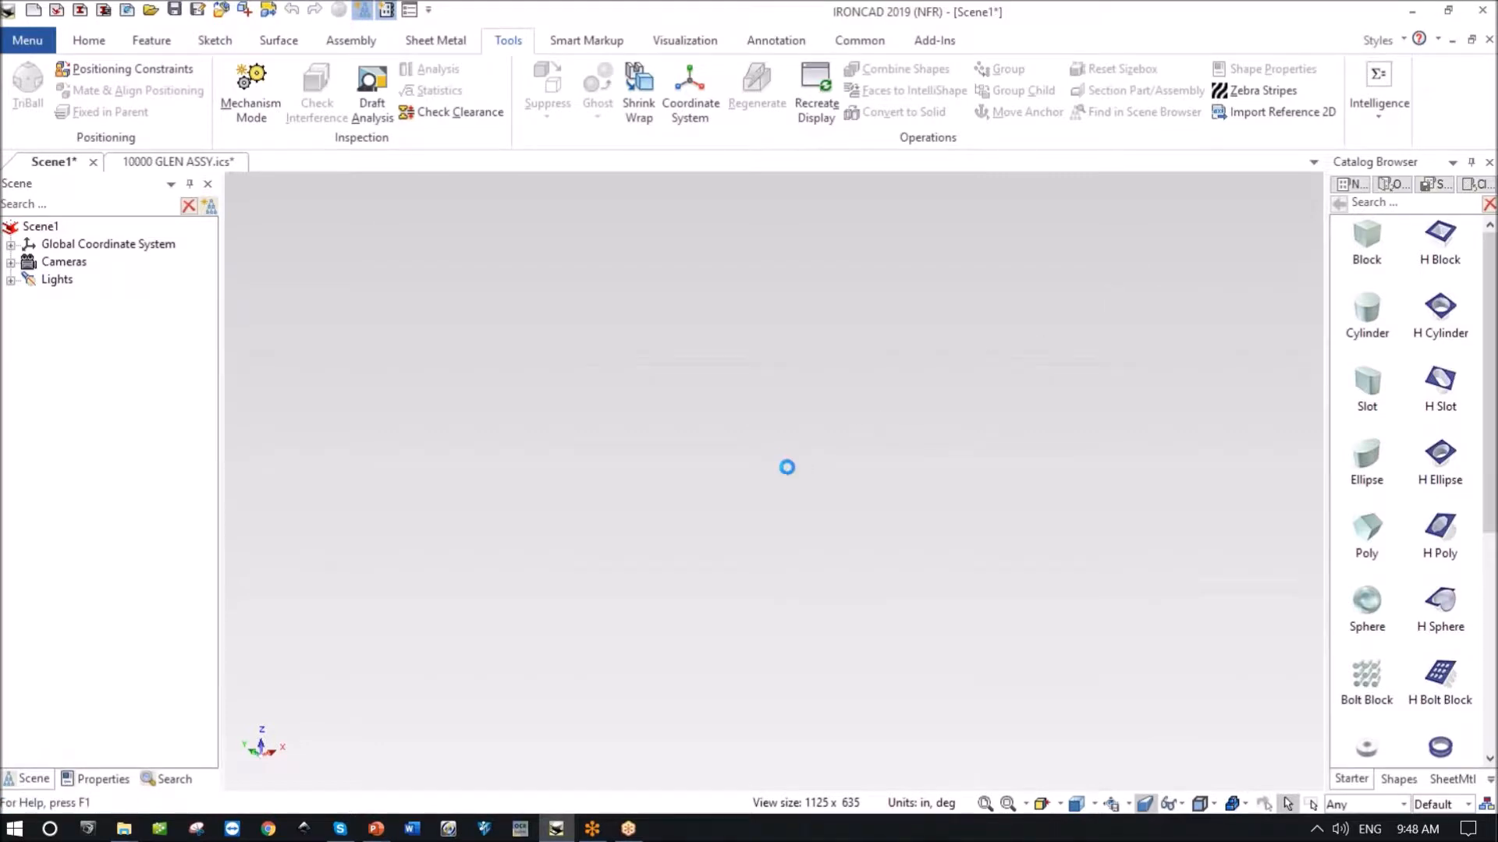
middle_click(1070, 528)
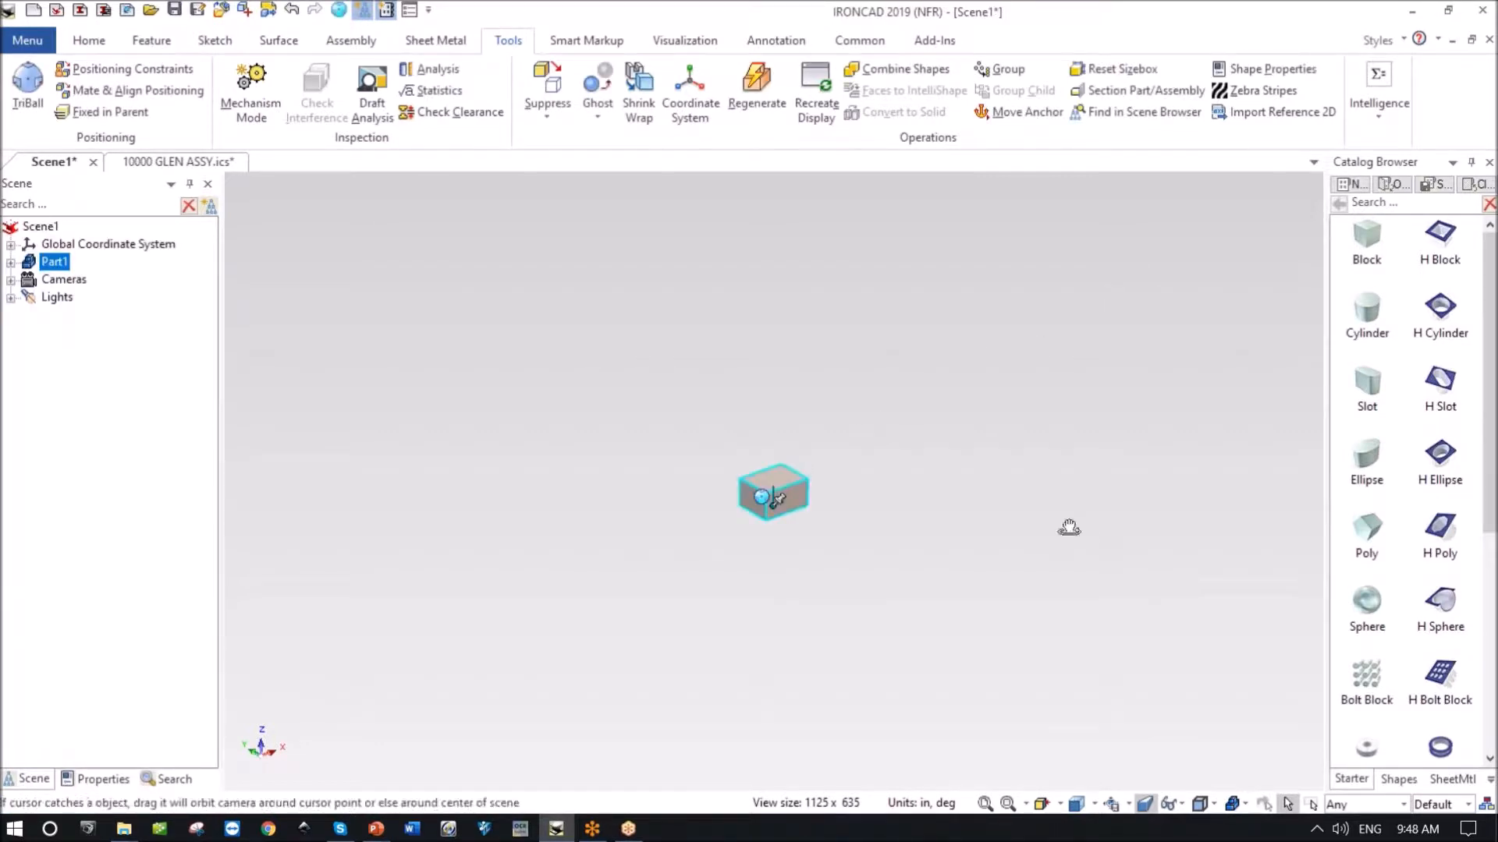
middle_click(1069, 528)
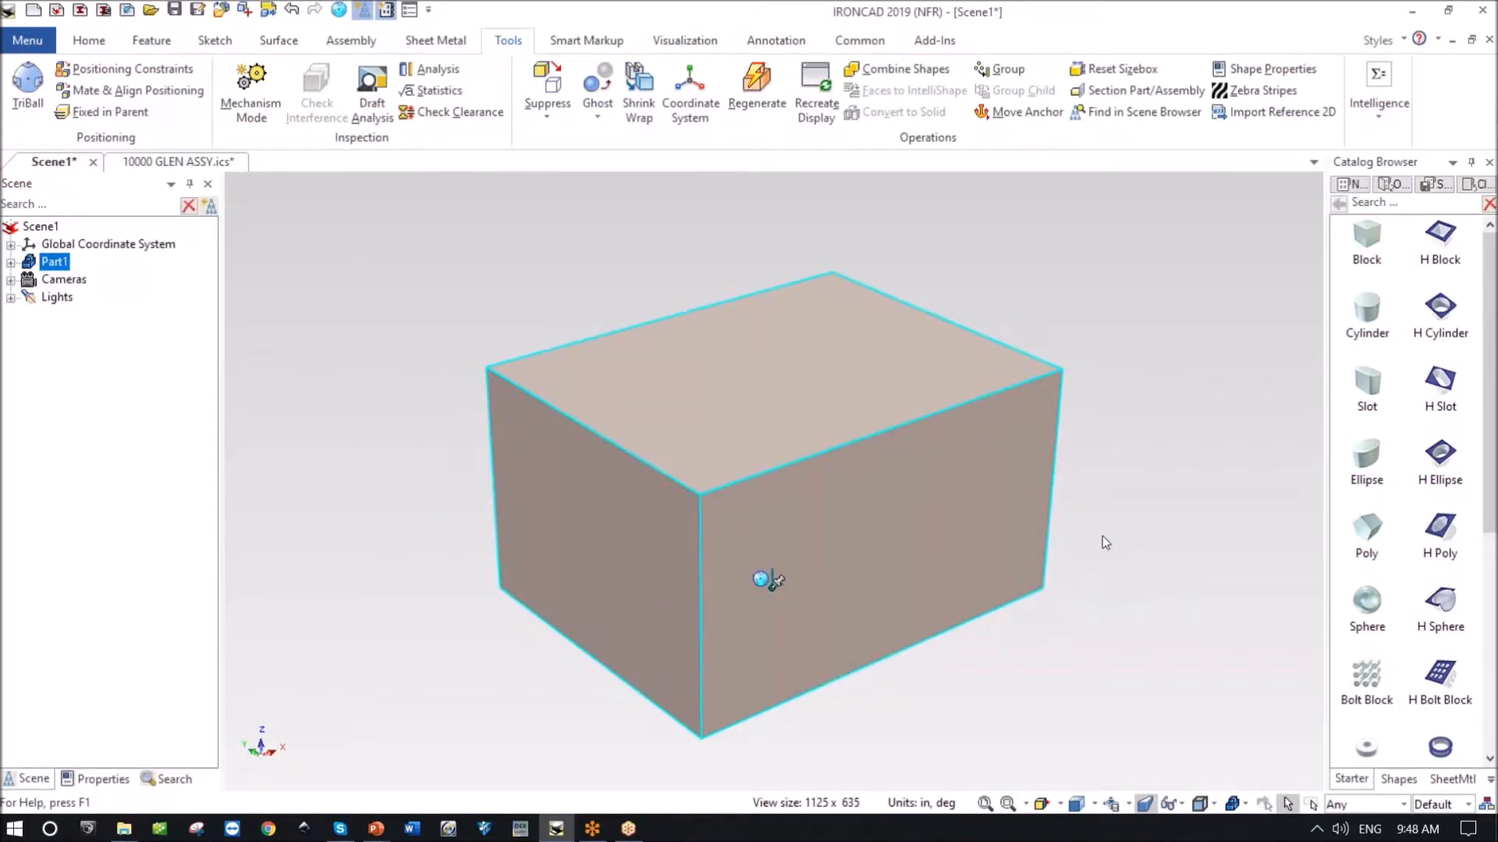
scroll(1102, 536, down, 3)
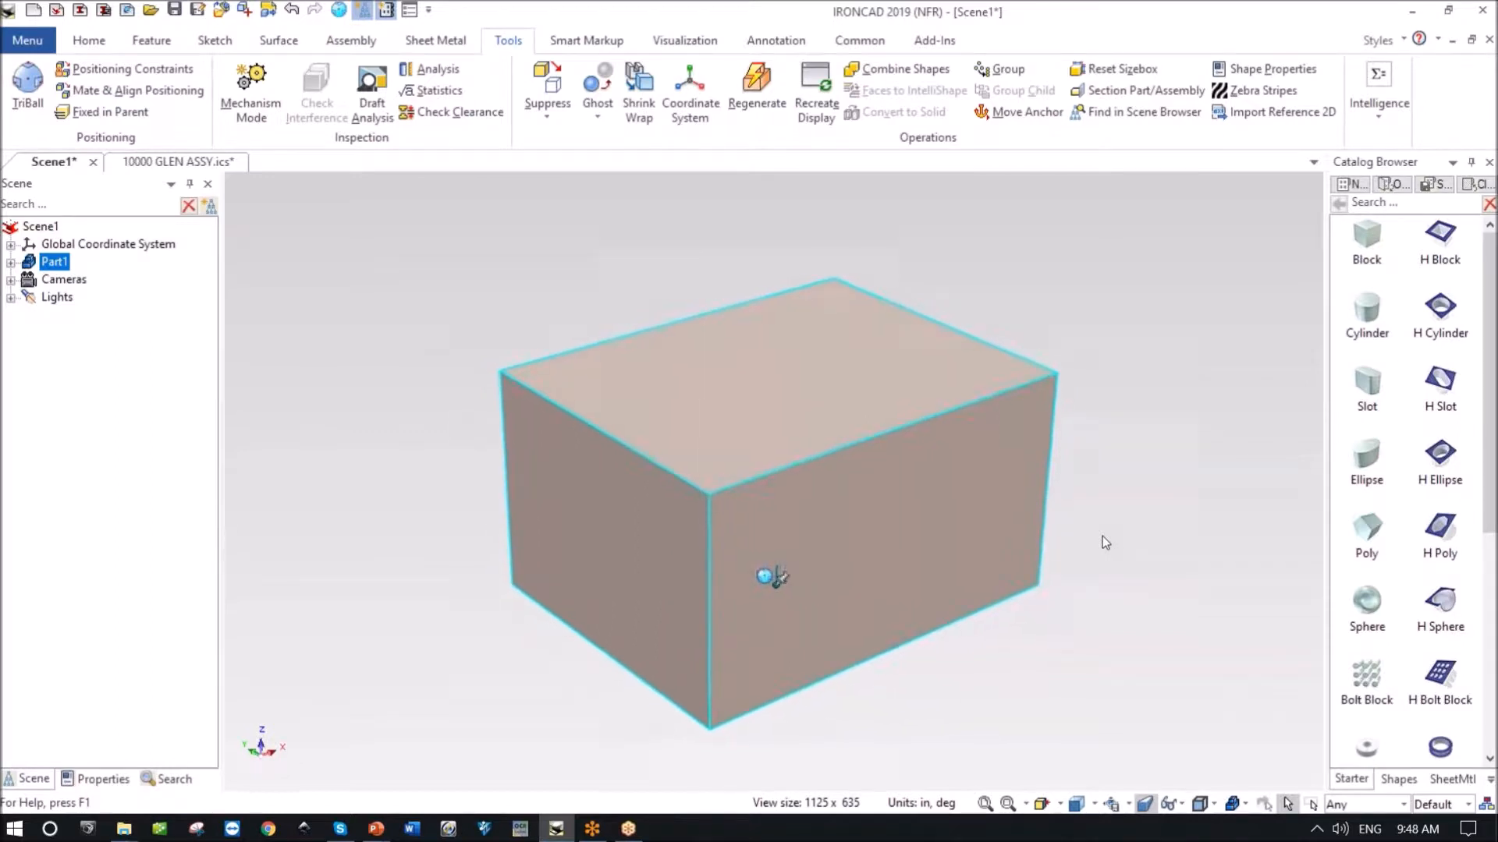
Set the block's sizebox to length 6, width 3 and height 1.5 in.
click(886, 519)
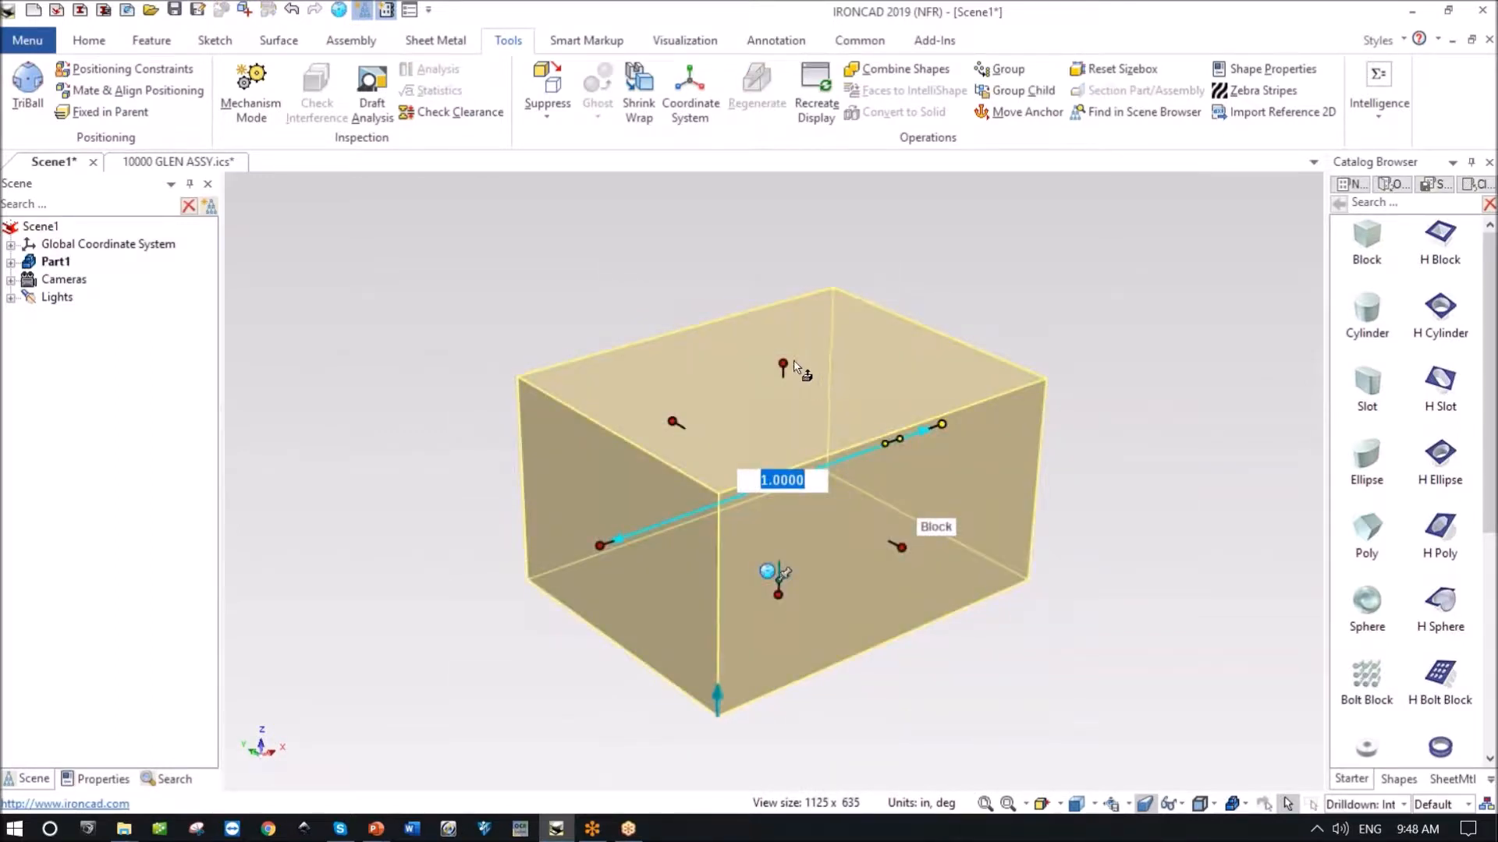
mouse_move(784, 363)
mouse_down()
mouse_move(784, 250)
mouse_move(761, 421)
mouse_move(784, 384)
mouse_up()
right_click(784, 384)
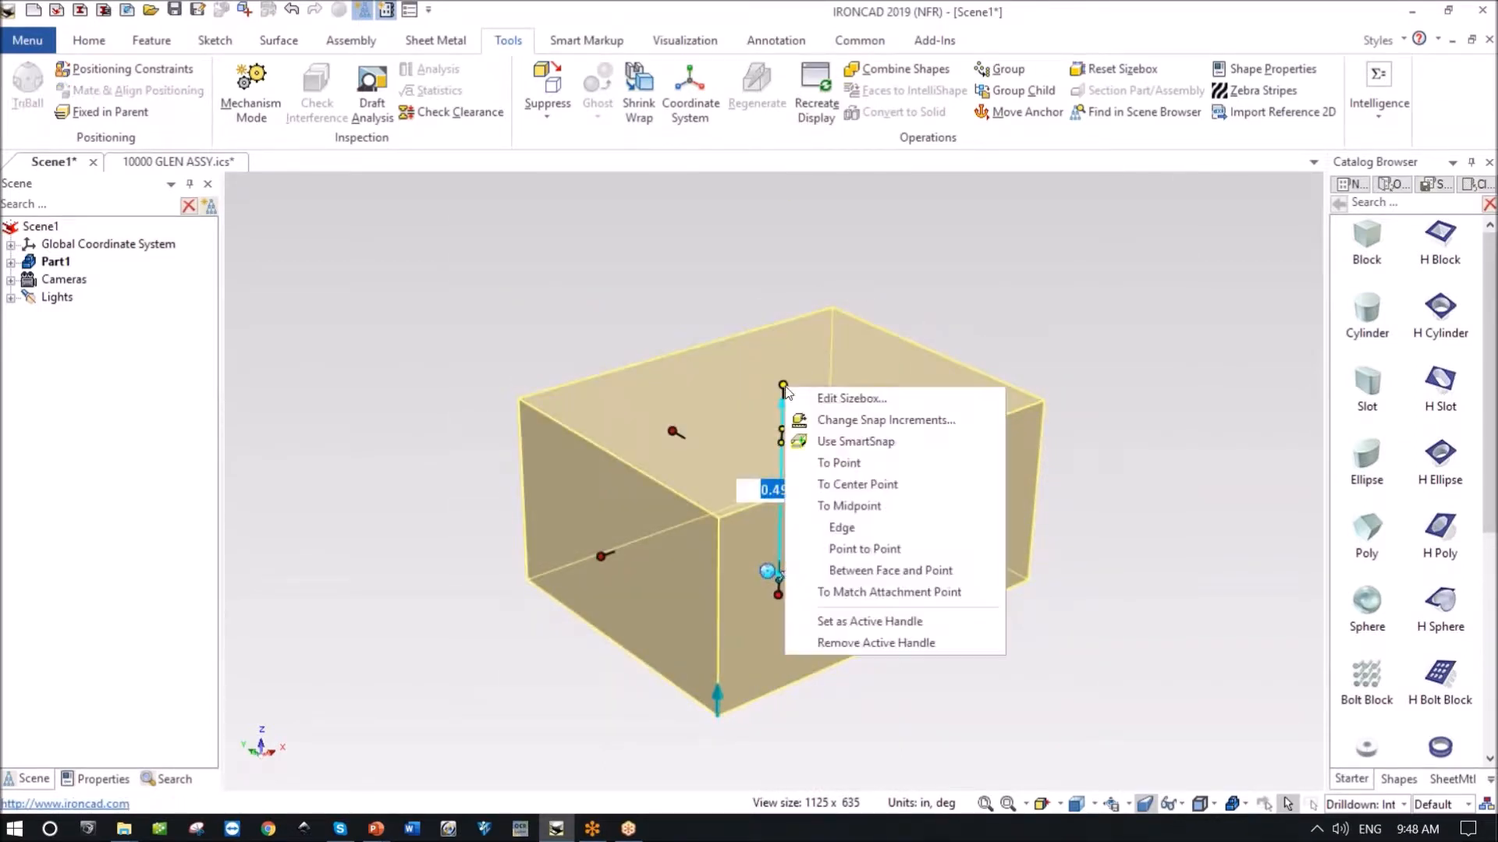
click(827, 399)
double_click(727, 394)
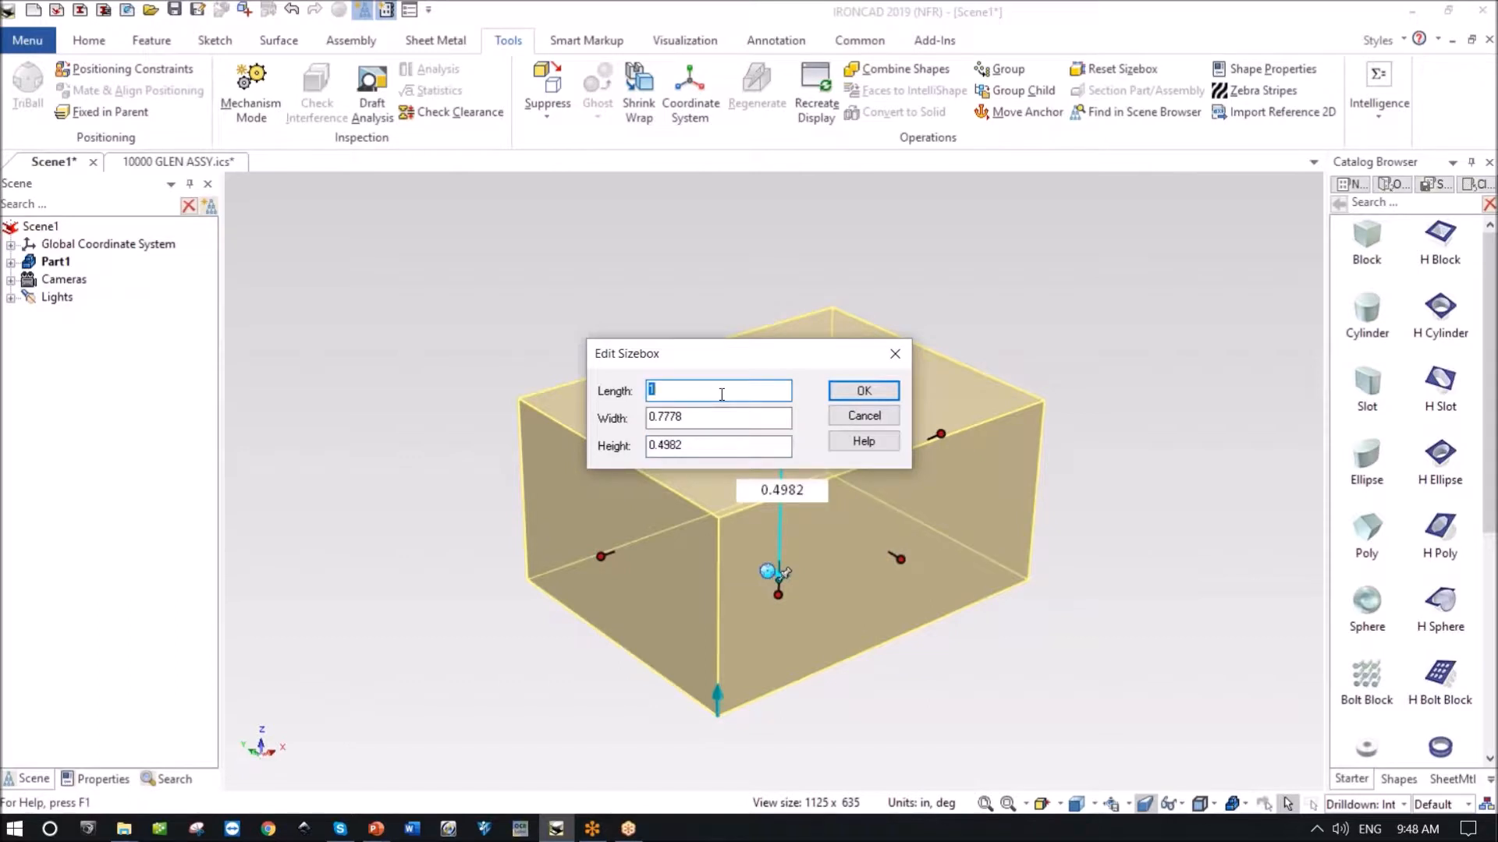
key(Tab)
text(3)
key(Tab)
text(1)
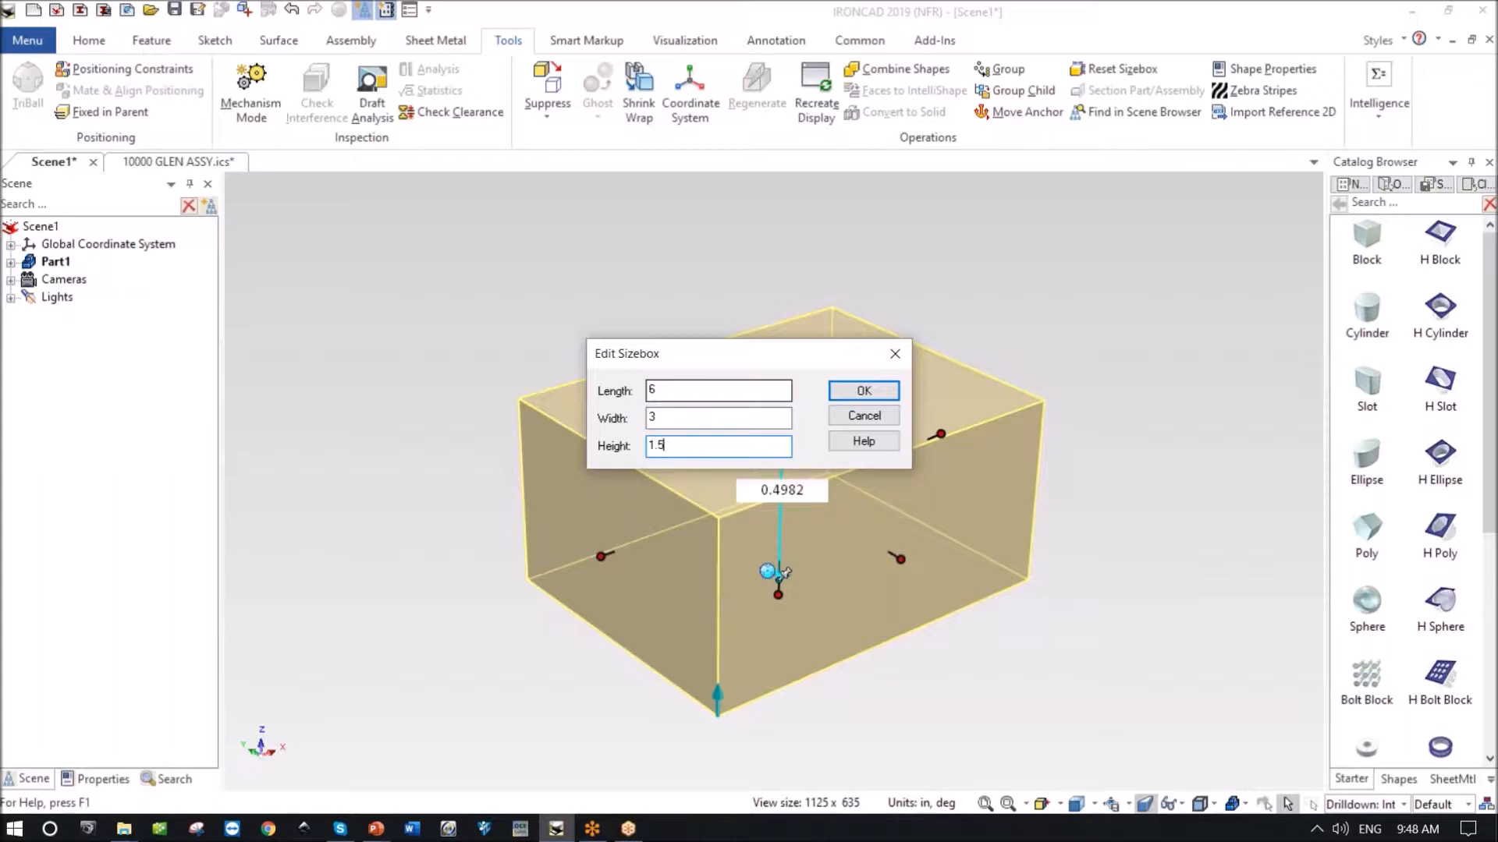
text(.5)
key(Return)
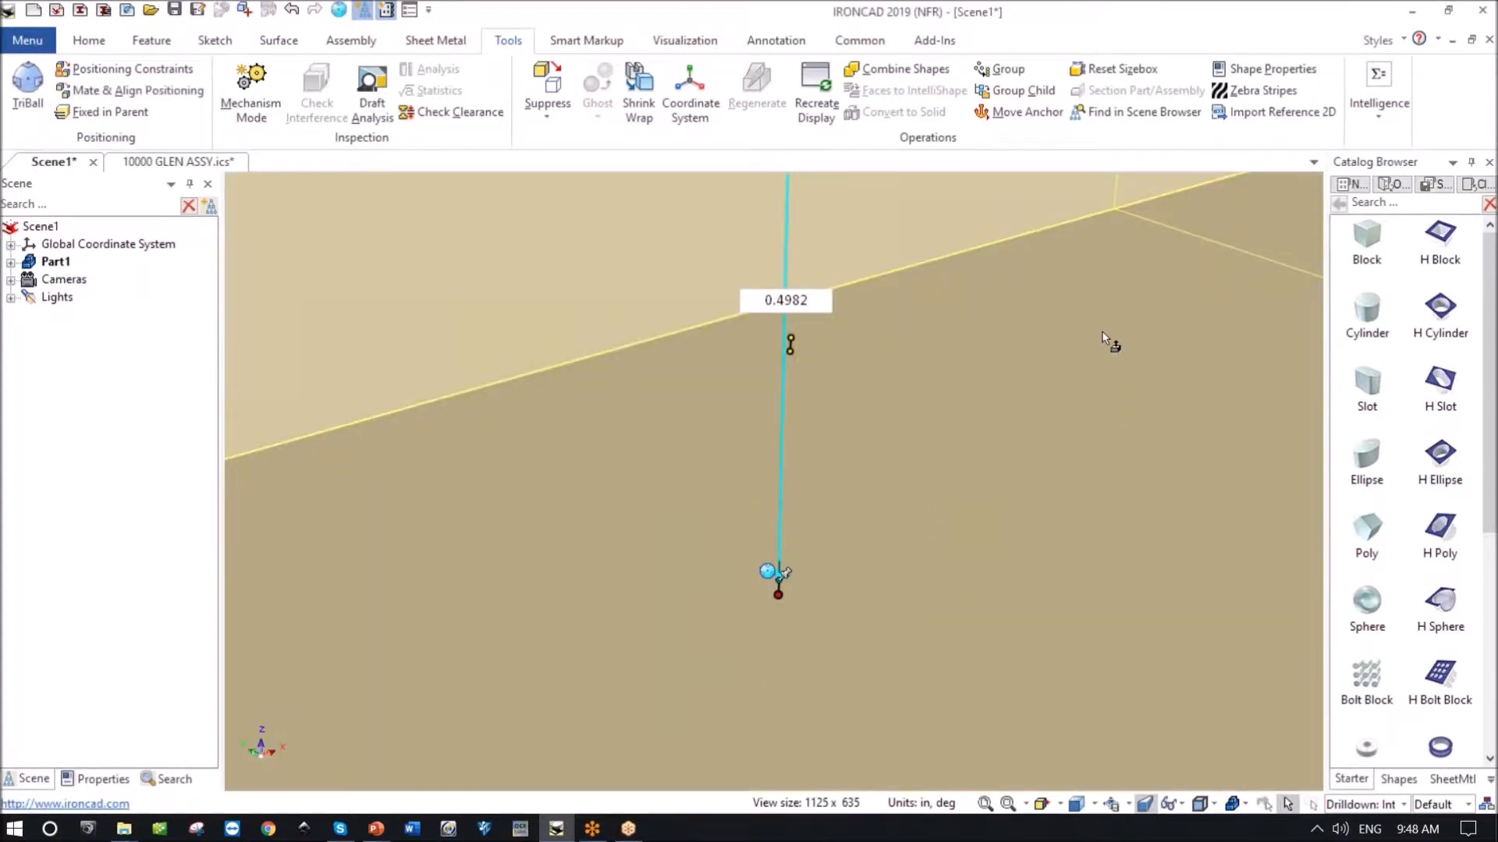
scroll(1093, 337, down, 5)
click(1115, 516)
middle_drag(1115, 517, 1123, 513)
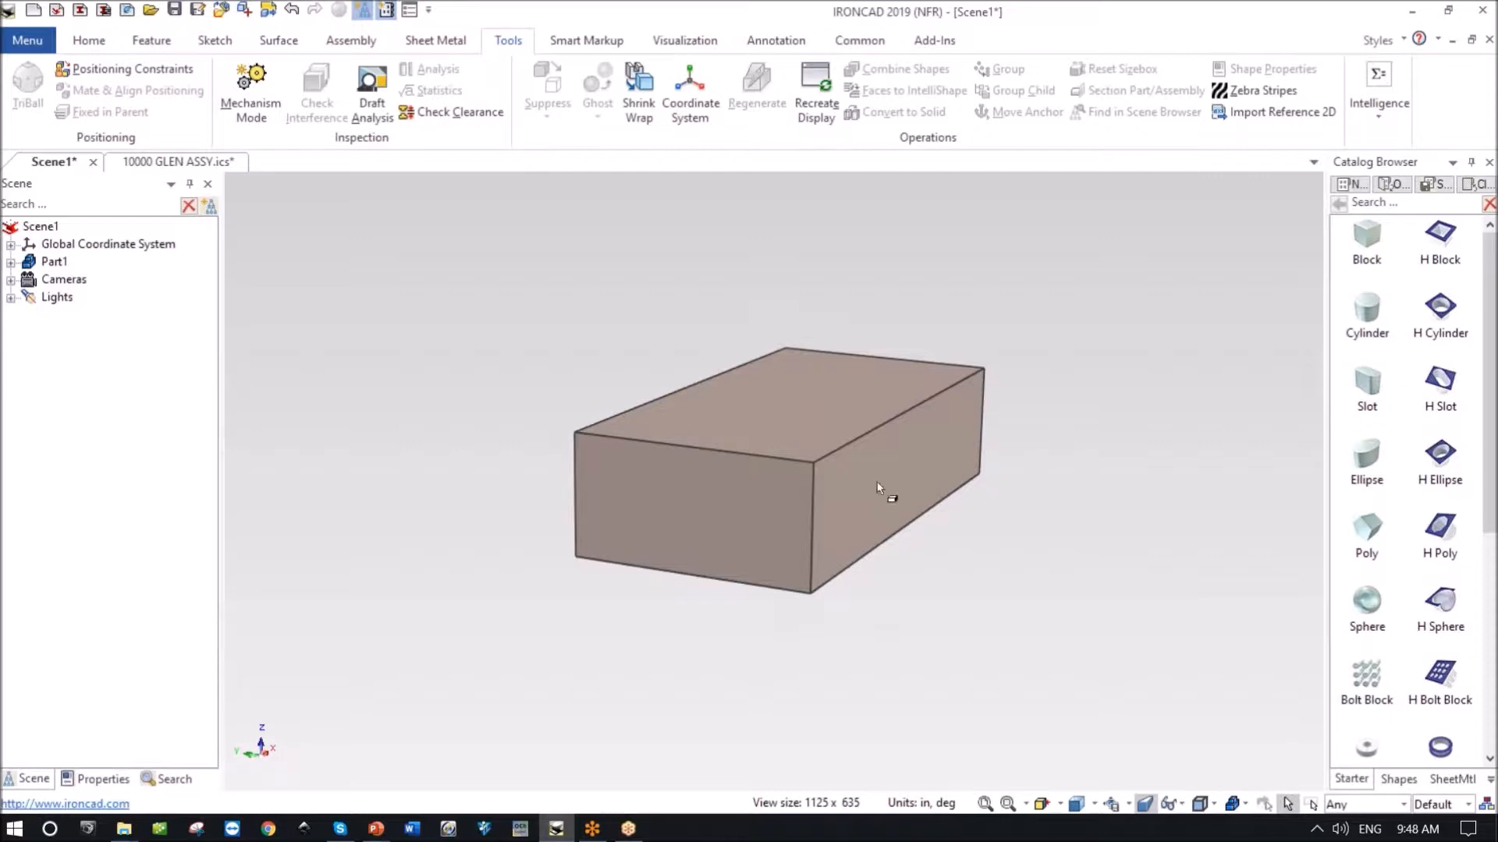
Add a Cylinder centred on the block's end-face upper edge, matching the block's width, and make it 6 in long, flush with both ends.
drag(1365, 306, 843, 495)
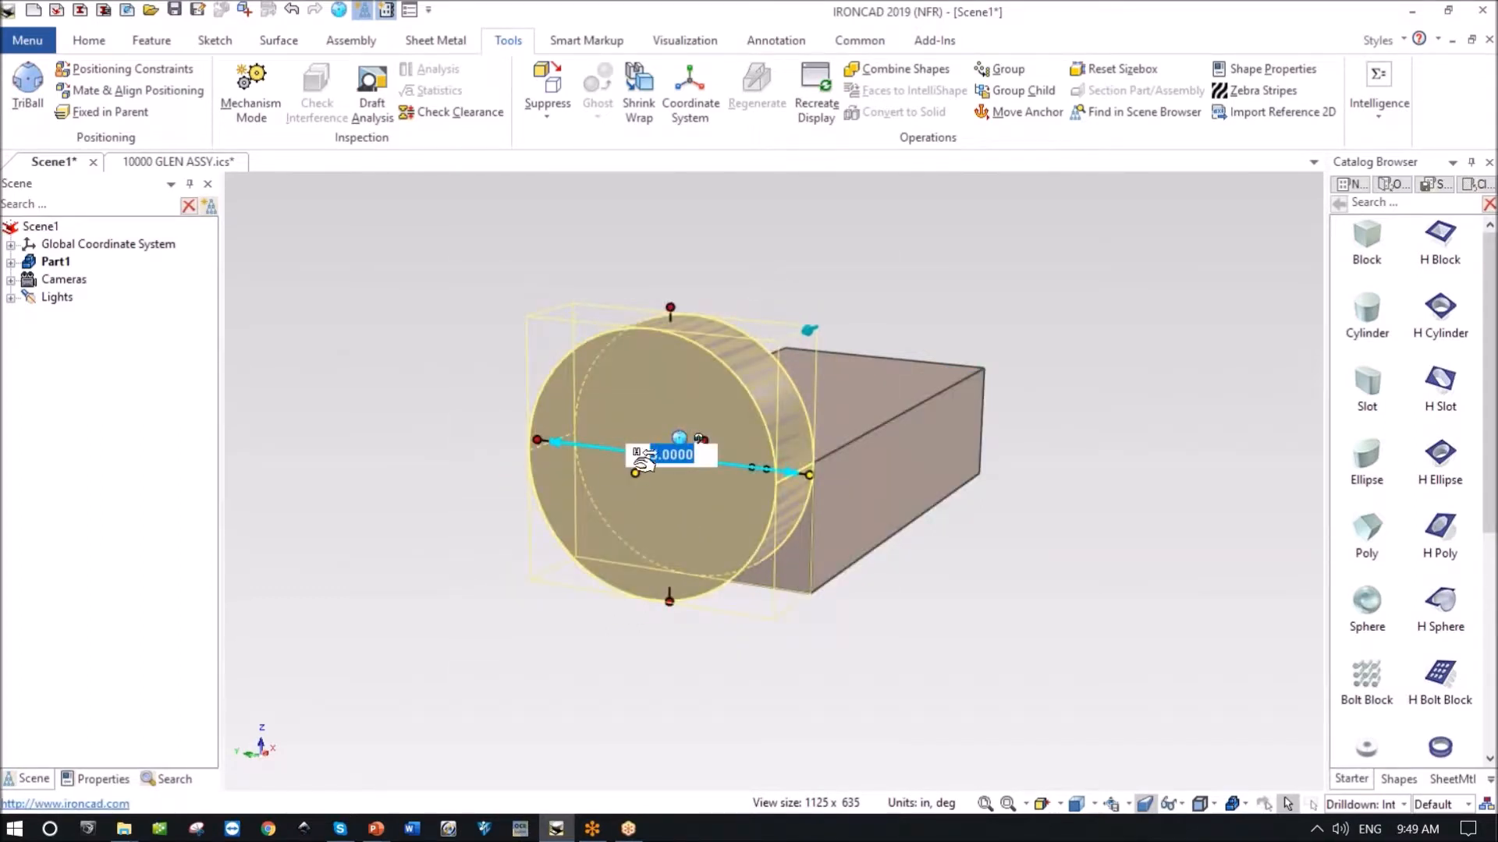
key(Return)
drag(699, 440, 921, 371)
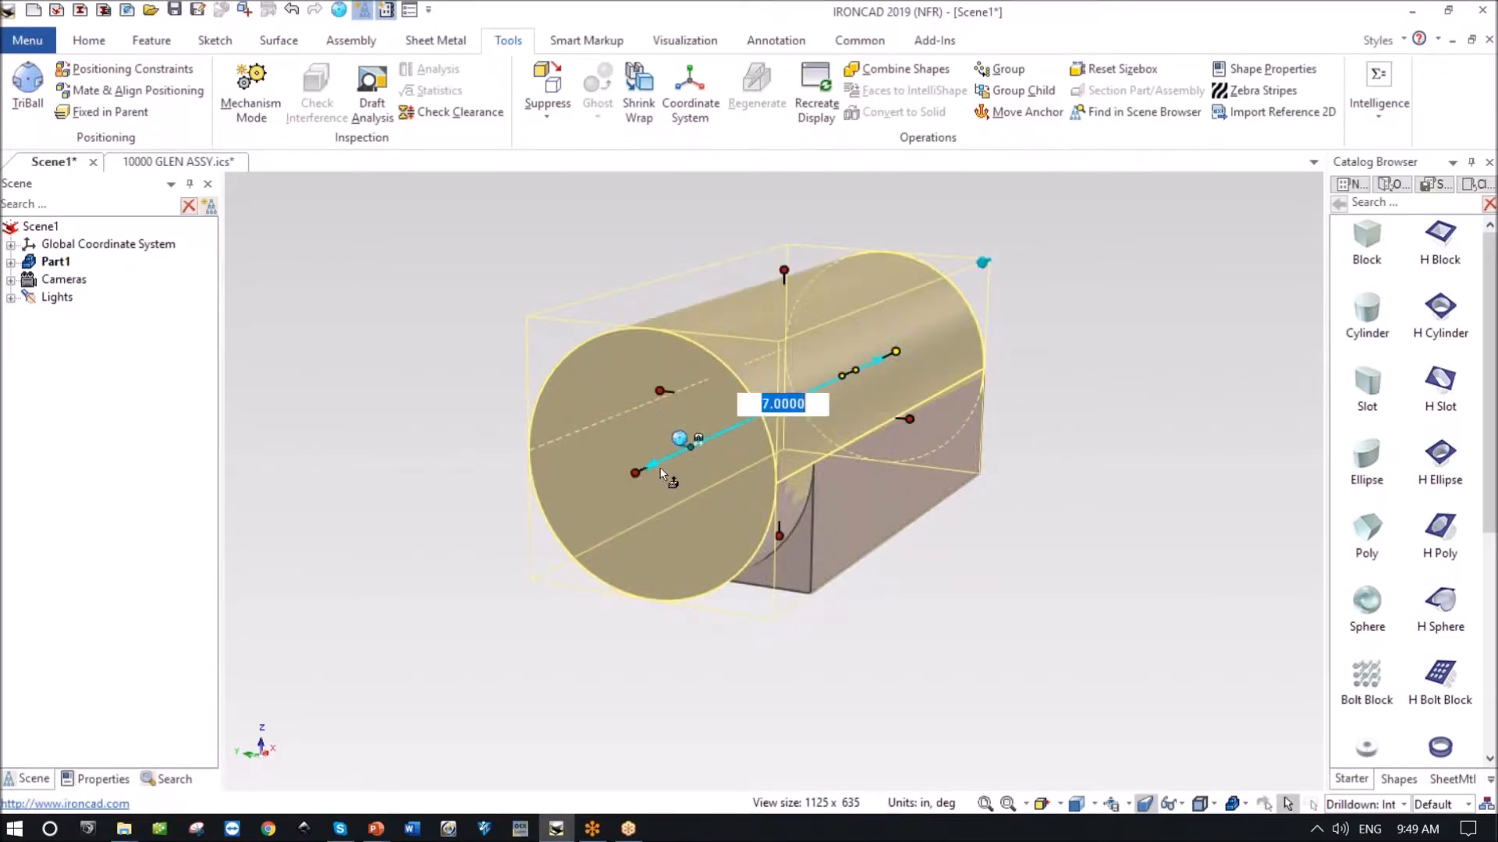
text(6)
key(Return)
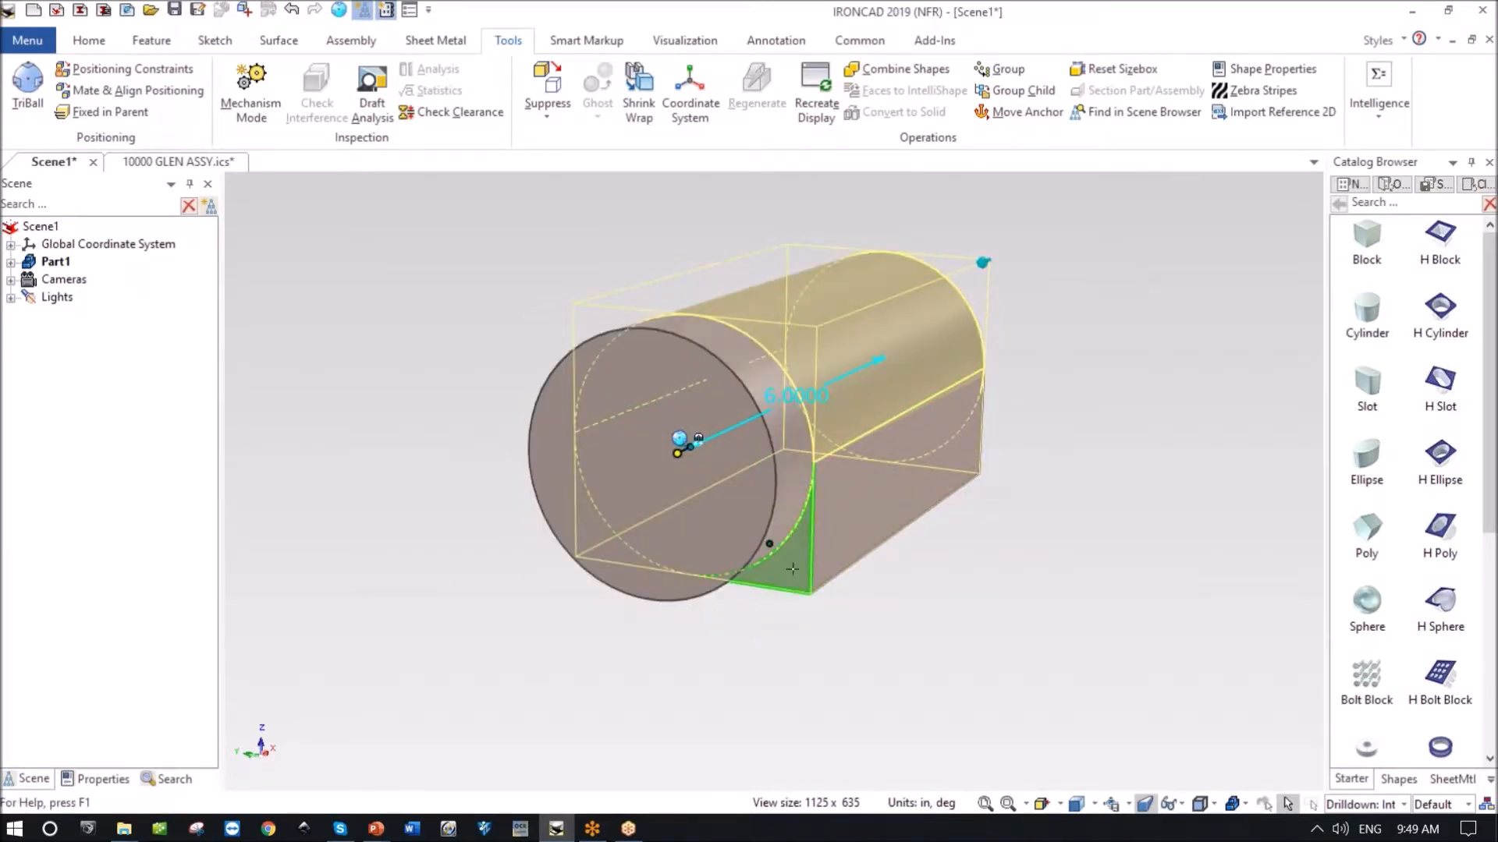
click(1063, 599)
middle_drag(1064, 599, 989, 602)
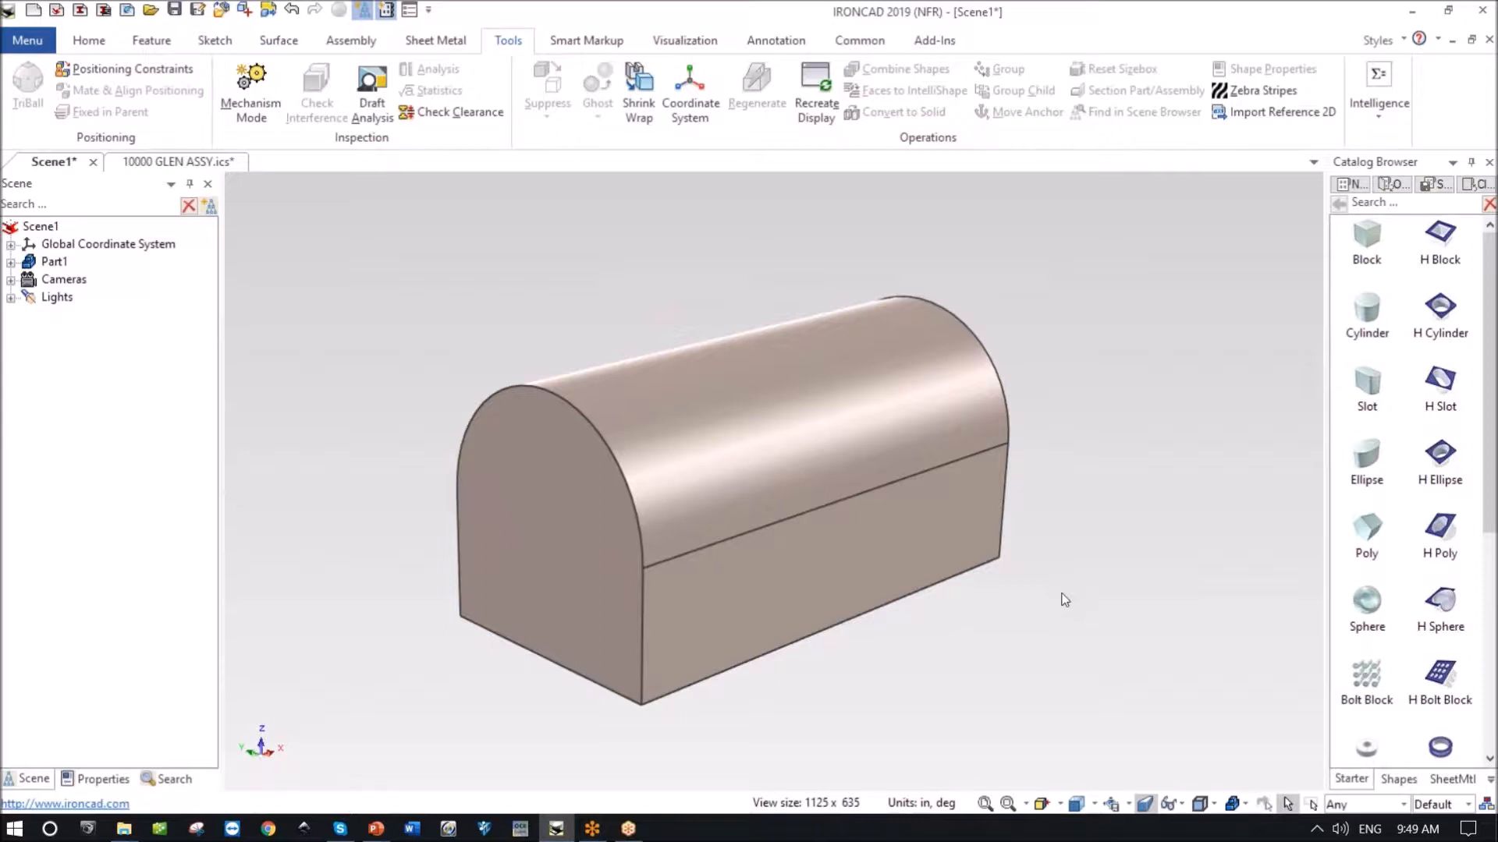
Add an H Block cutout from the catalog at the middle of the part's lengthwise edge between the dome and the block side.
drag(1443, 240, 840, 540)
drag(833, 599, 870, 490)
drag(653, 568, 751, 594)
drag(833, 546, 835, 493)
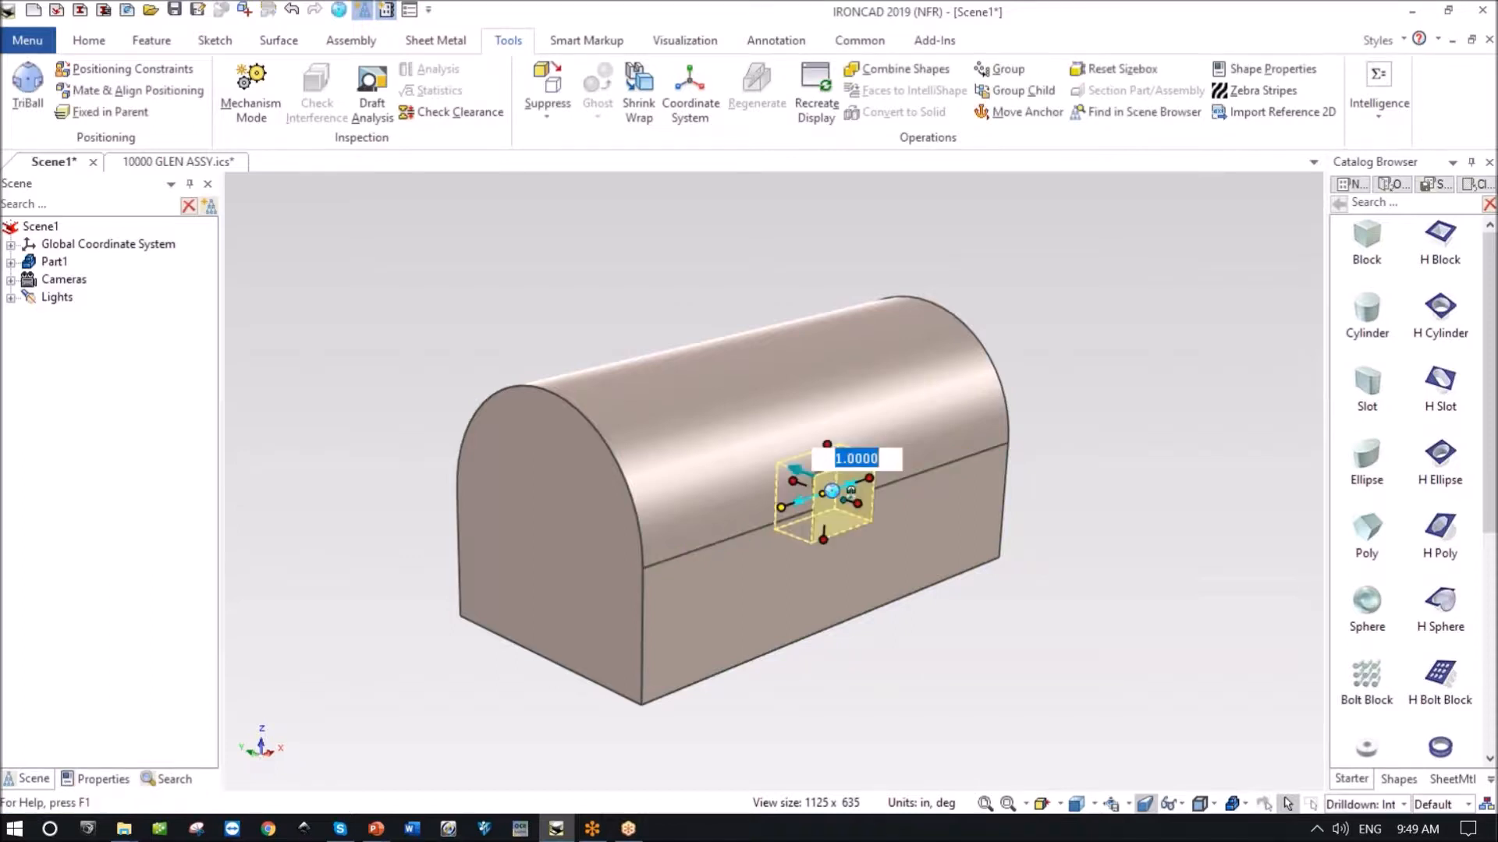
Stretch the H Block symmetrically along the part and set its length to 4 in.
scroll(1210, 650, up, 5)
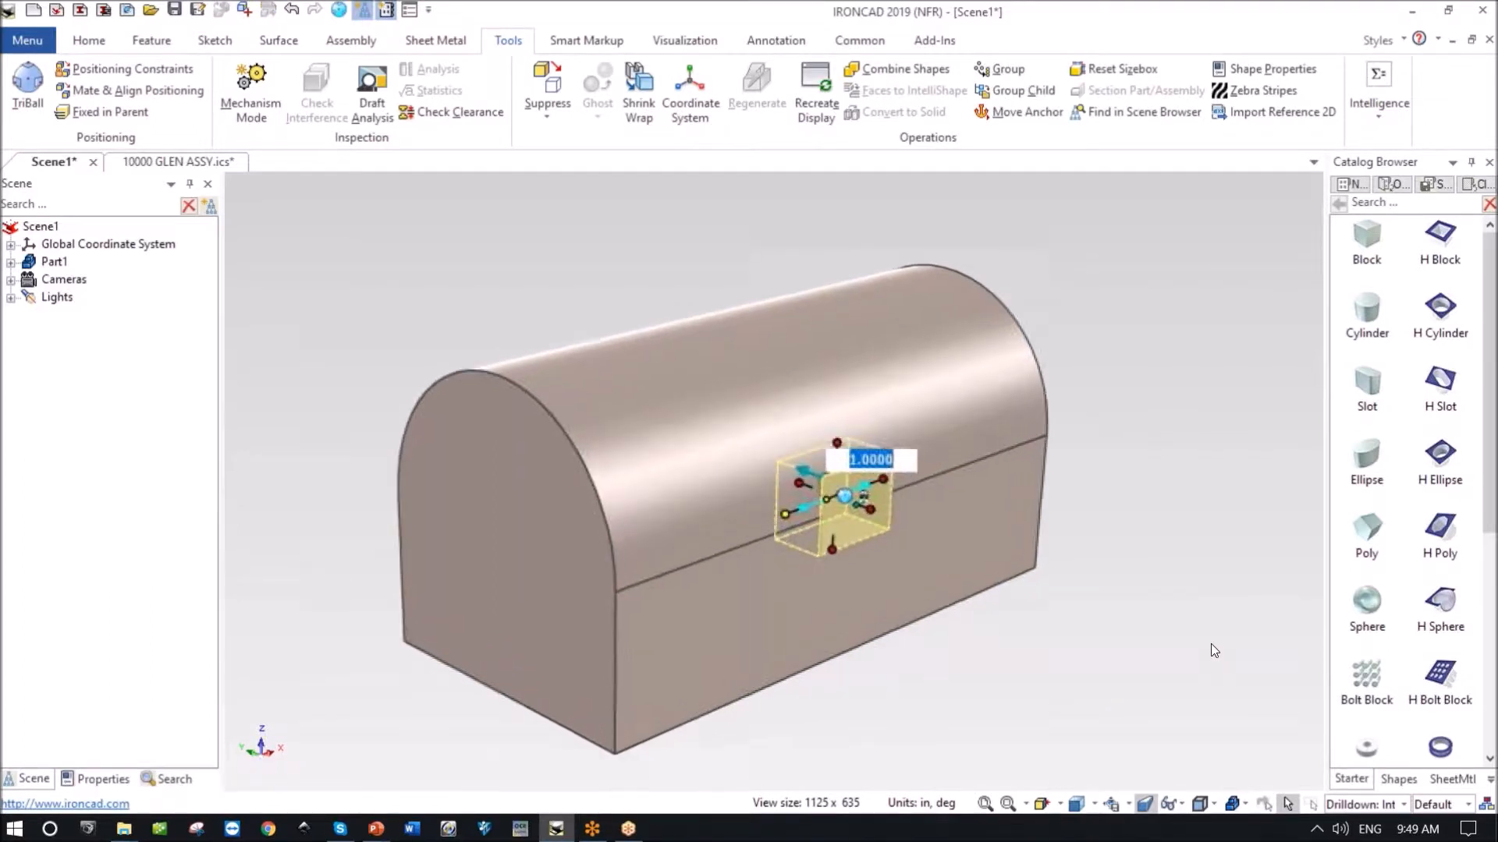
scroll(1210, 646, up, 2)
middle_drag(888, 762, 768, 698)
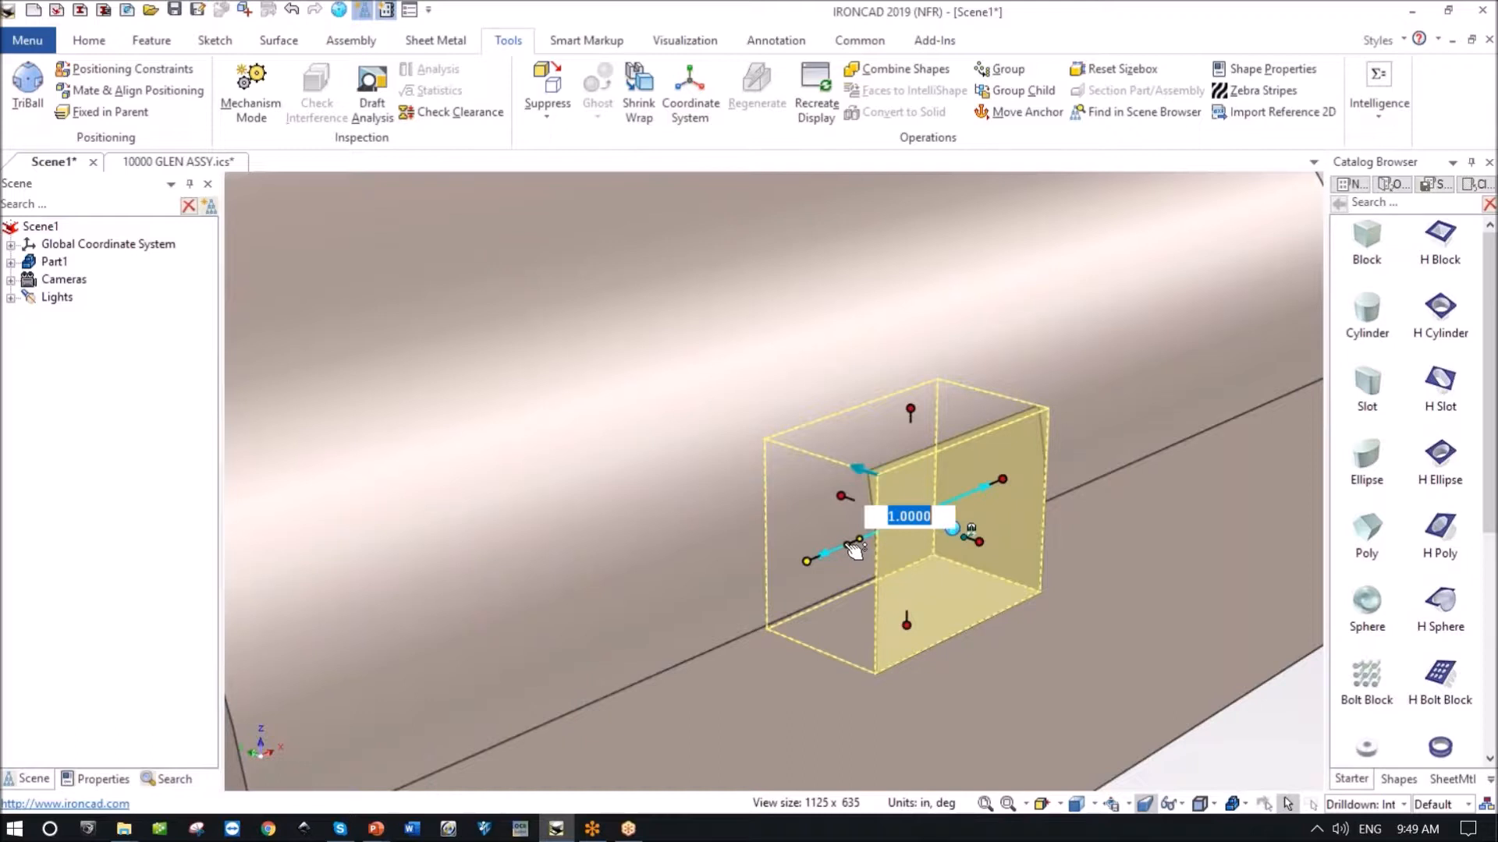
drag(803, 564, 733, 606)
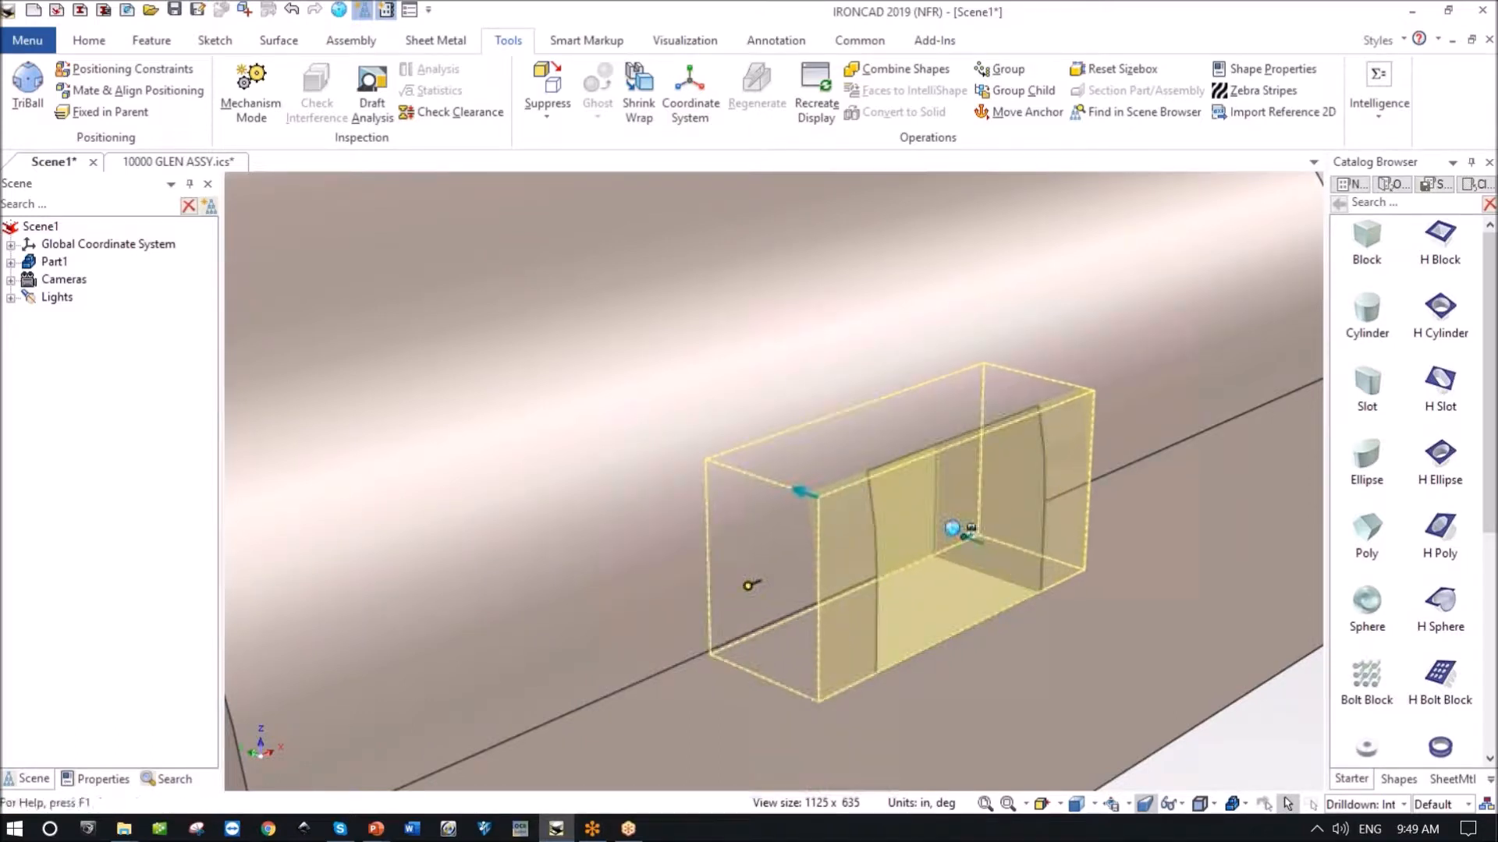
text(4)
key(Return)
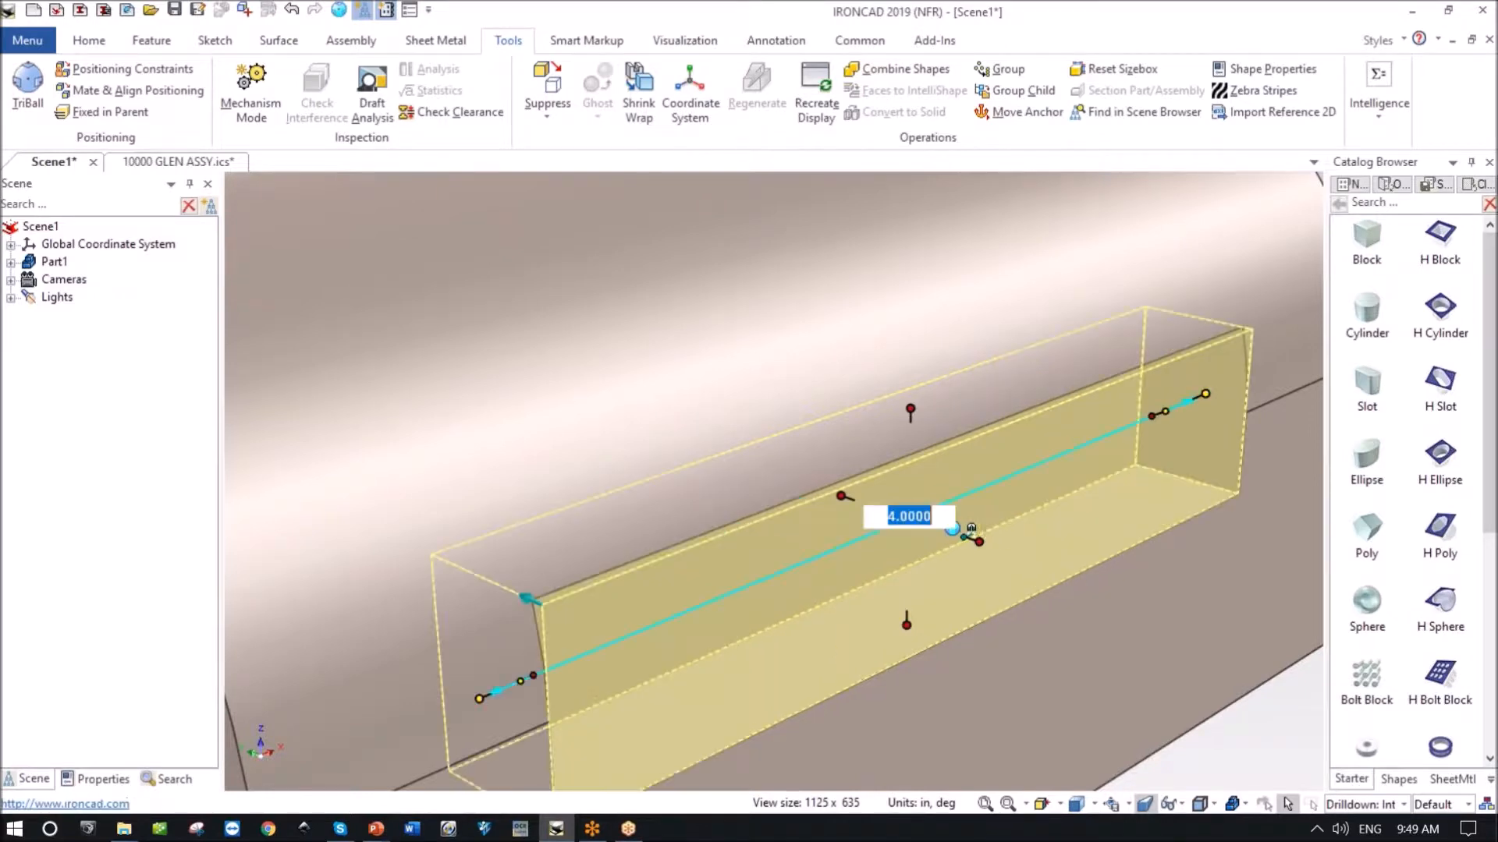
scroll(726, 606, down, 4)
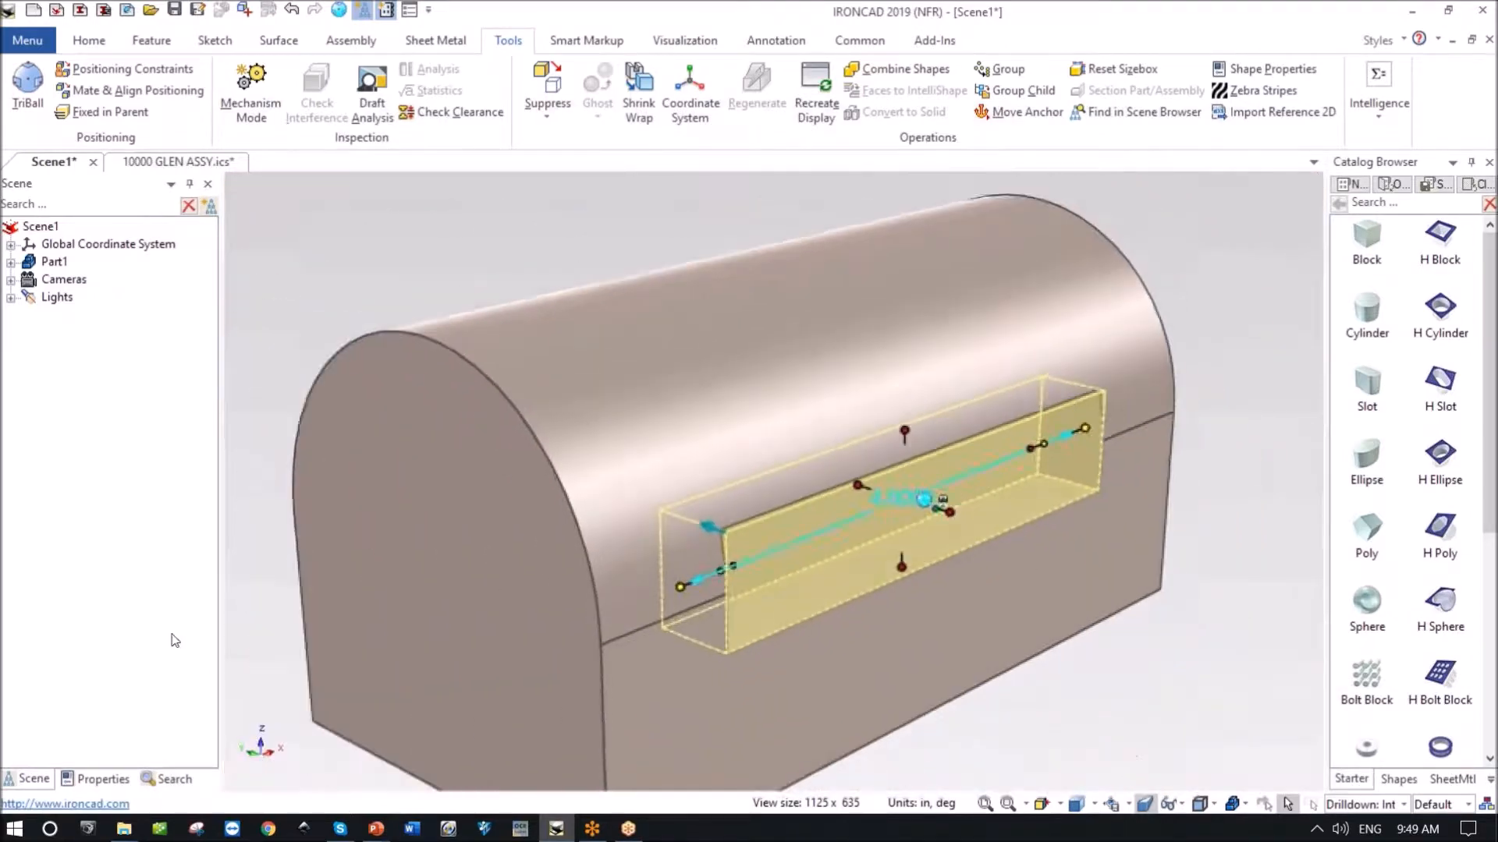
Extend the H Block's forward end so the cut is 3 in deep, through the full width of the part.
click(95, 779)
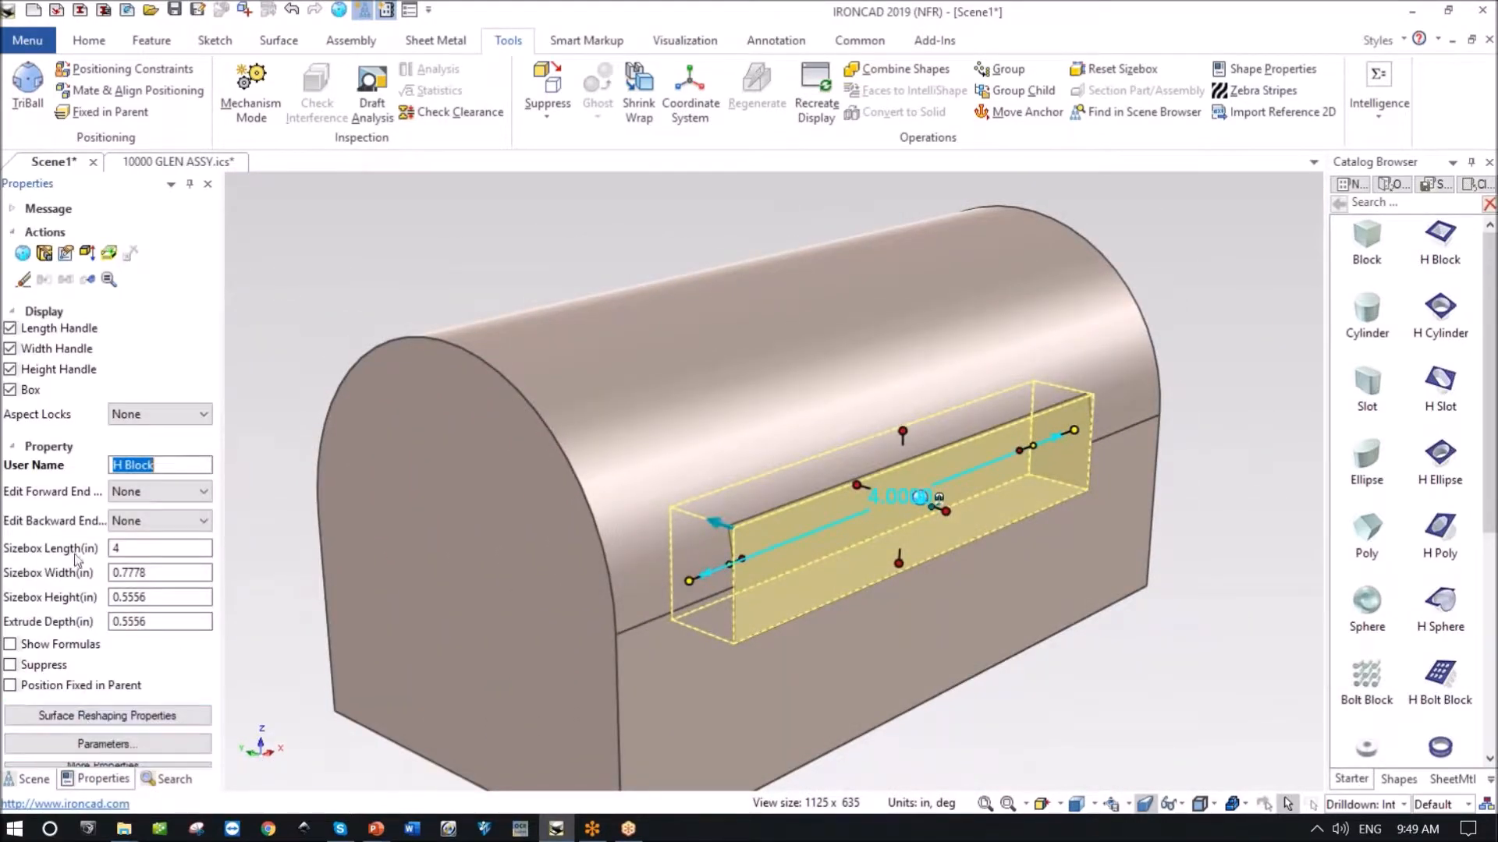
click(195, 491)
click(178, 573)
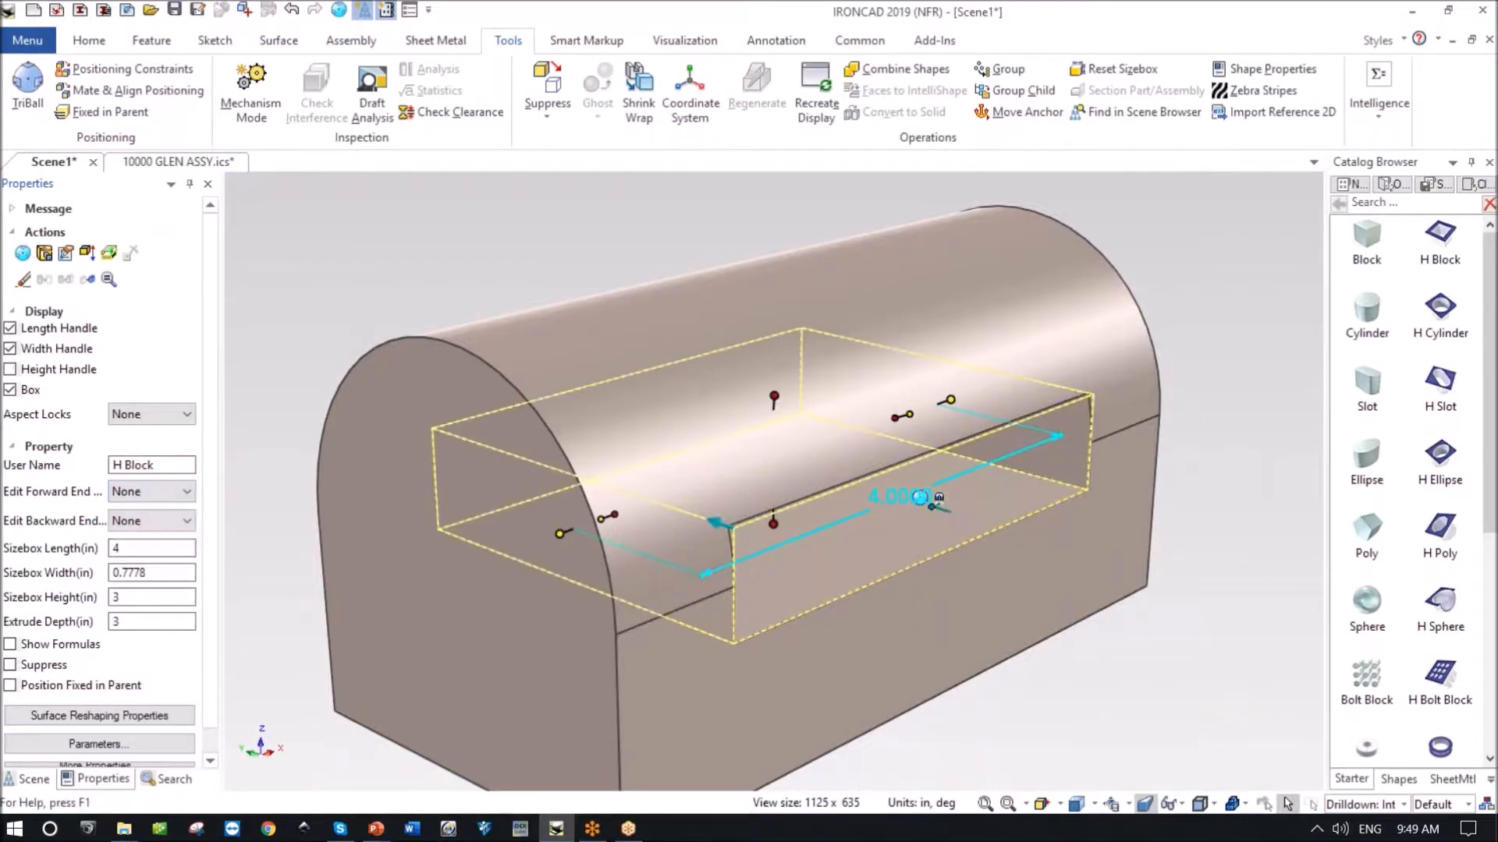
Extend the cutout vertically to the dome's top and the block's base, then reduce its sizebox width by 1 to 2 in from below.
scroll(966, 719, down, 3)
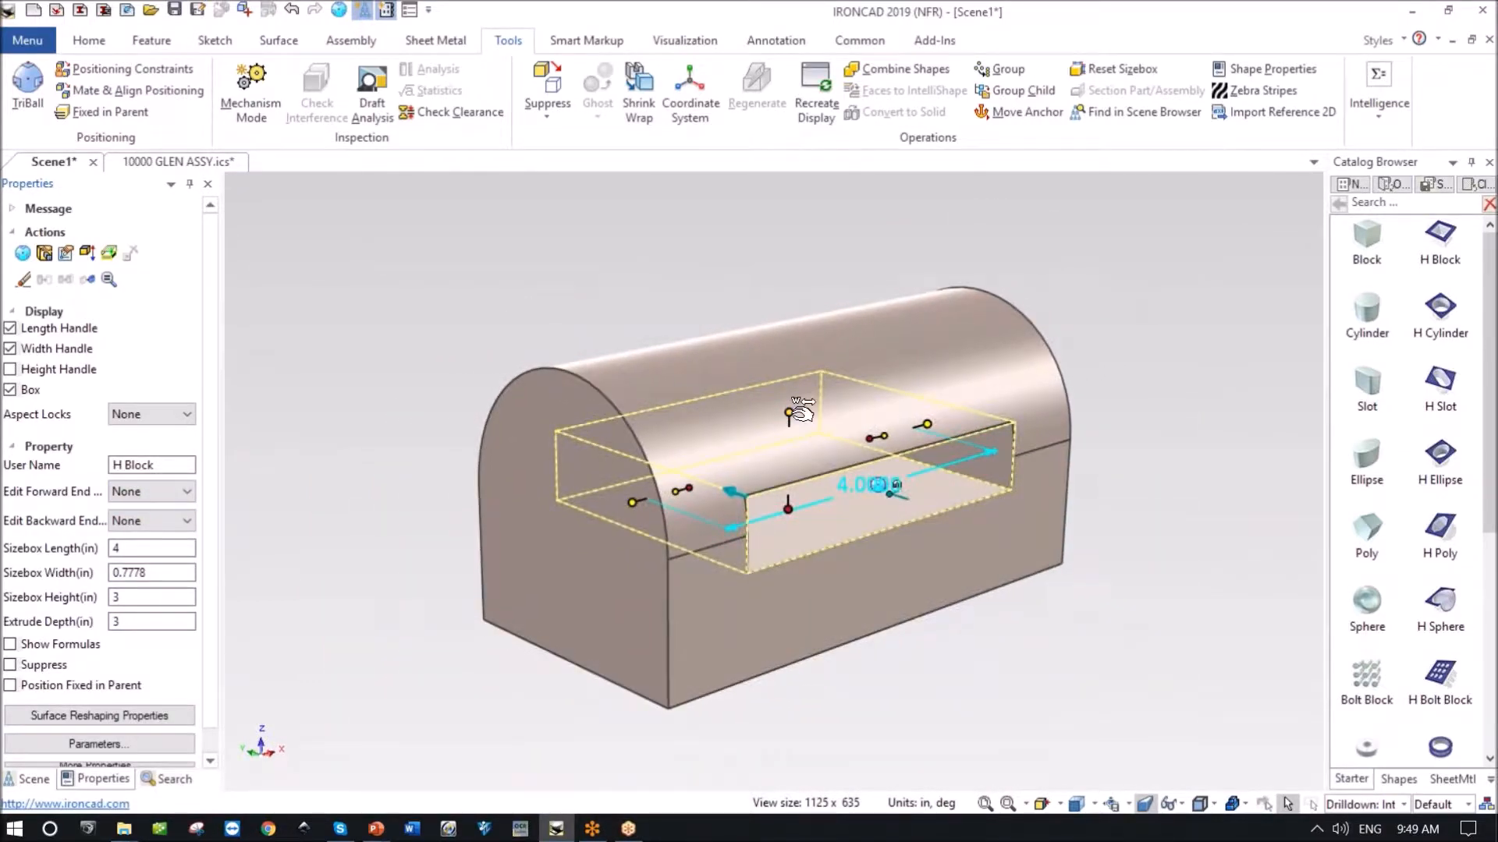
drag(790, 411, 790, 312)
drag(787, 508, 819, 653)
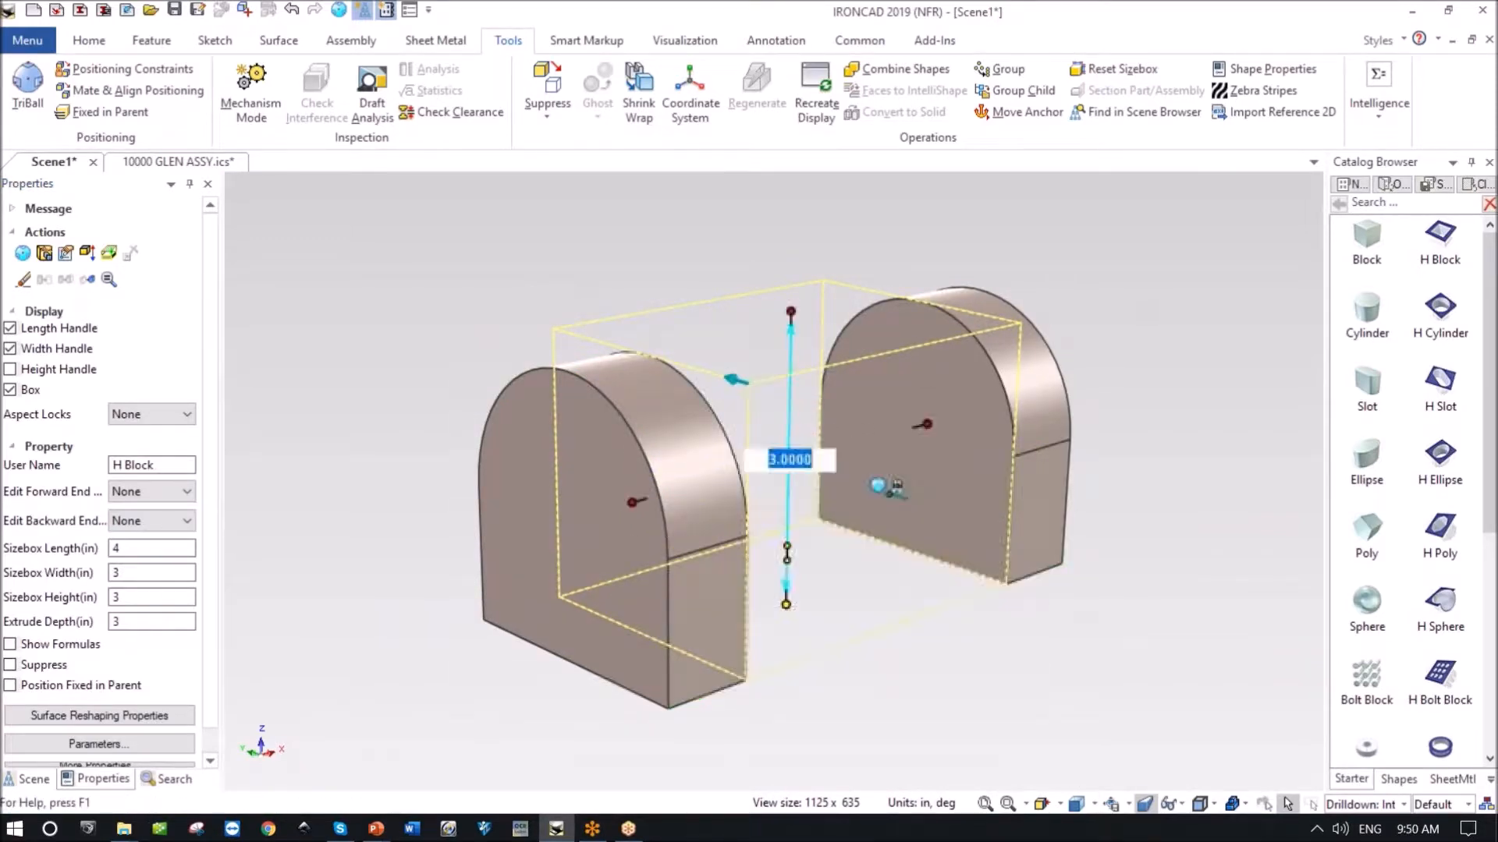
click(819, 456)
text(-1)
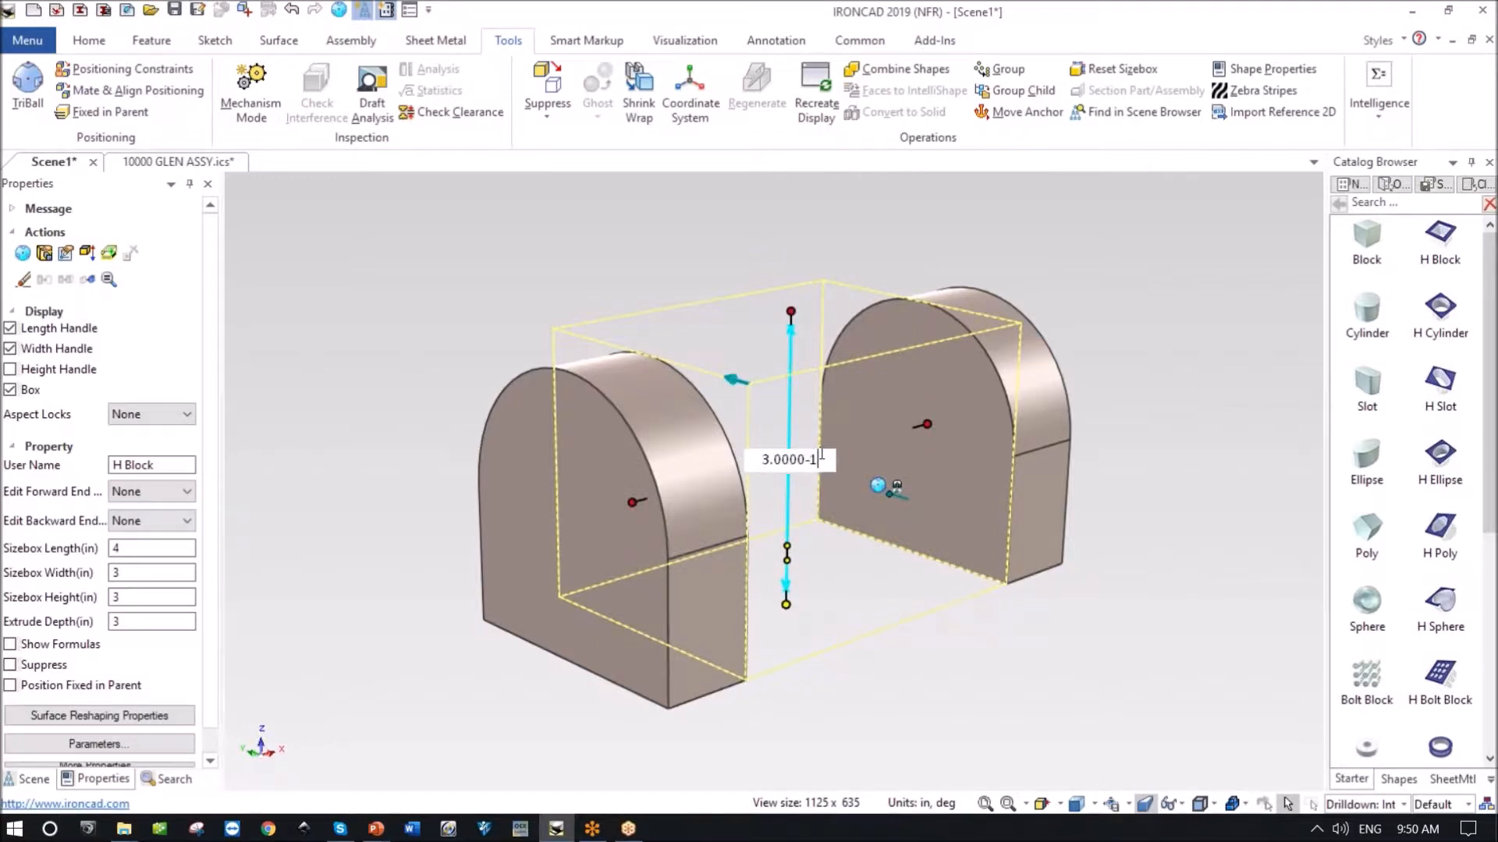
key(Return)
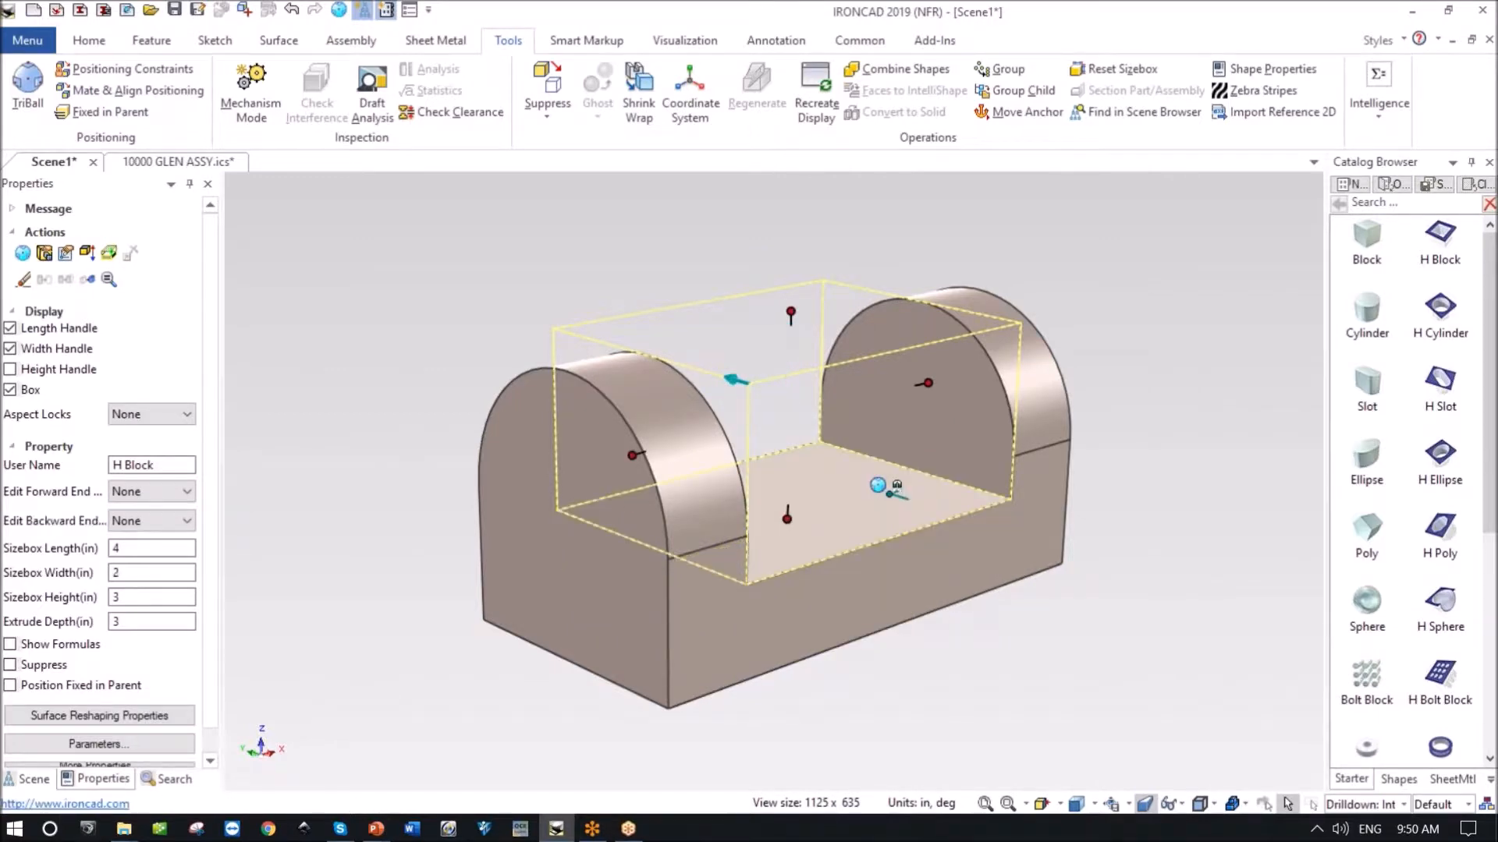
click(1257, 434)
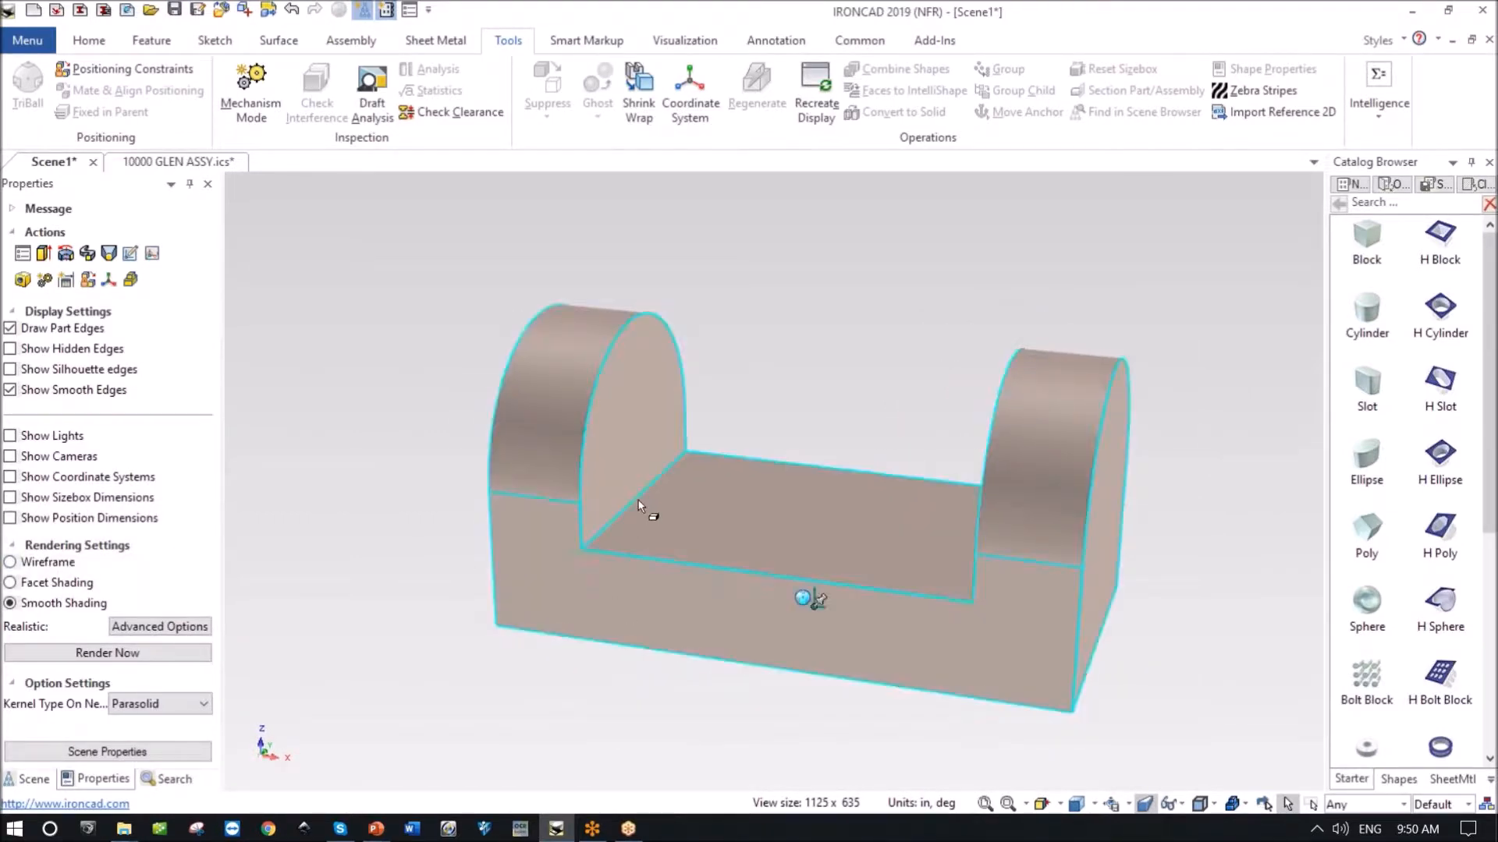
Blend the two inner edges where the cutout's floor meets its end walls with a constant radius of 0.375 in.
click(641, 504)
click(637, 498)
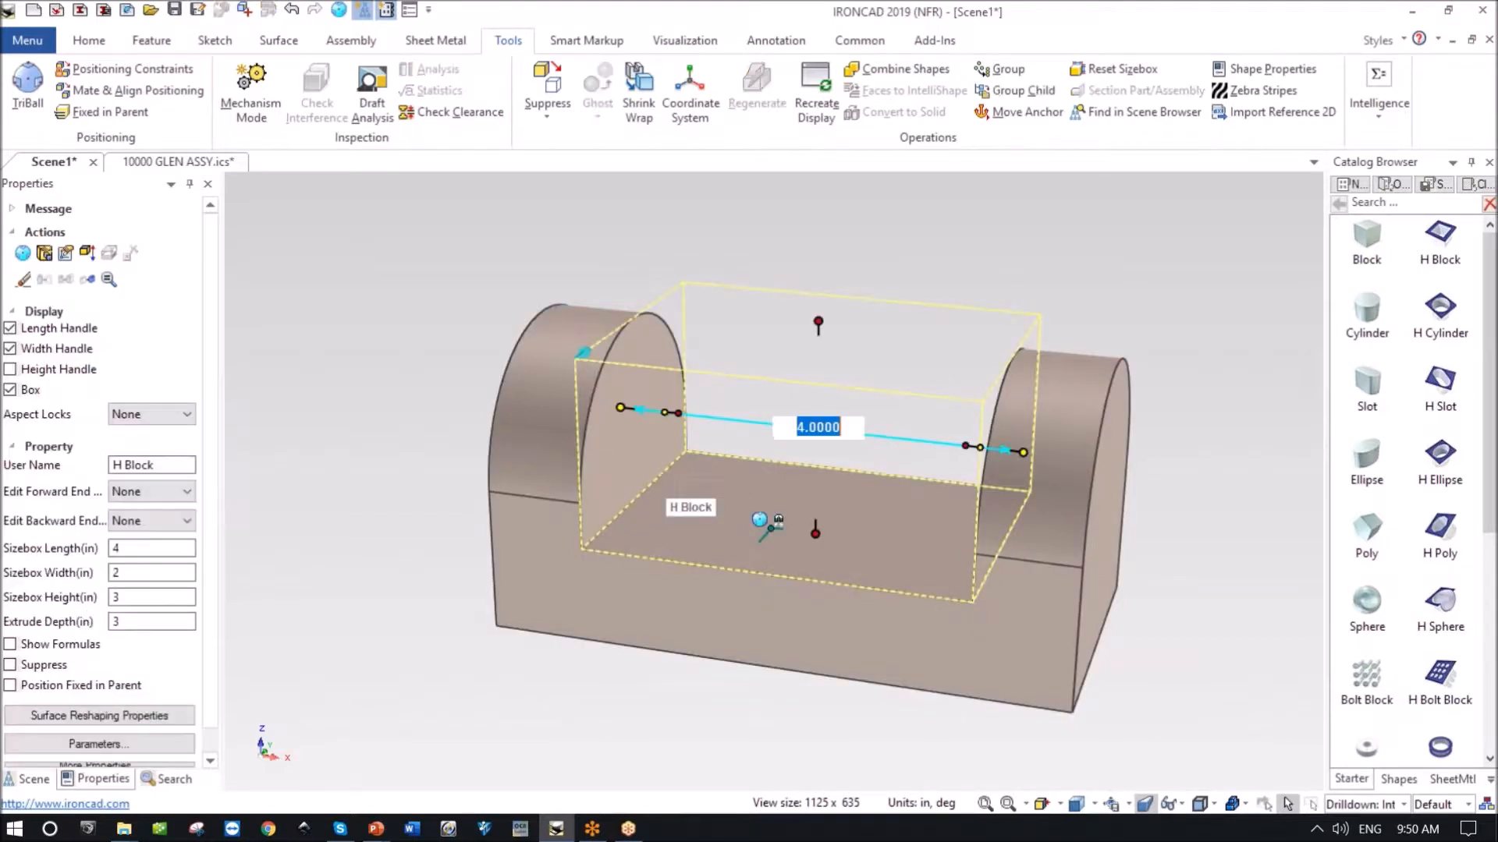
click(636, 499)
right_click(637, 498)
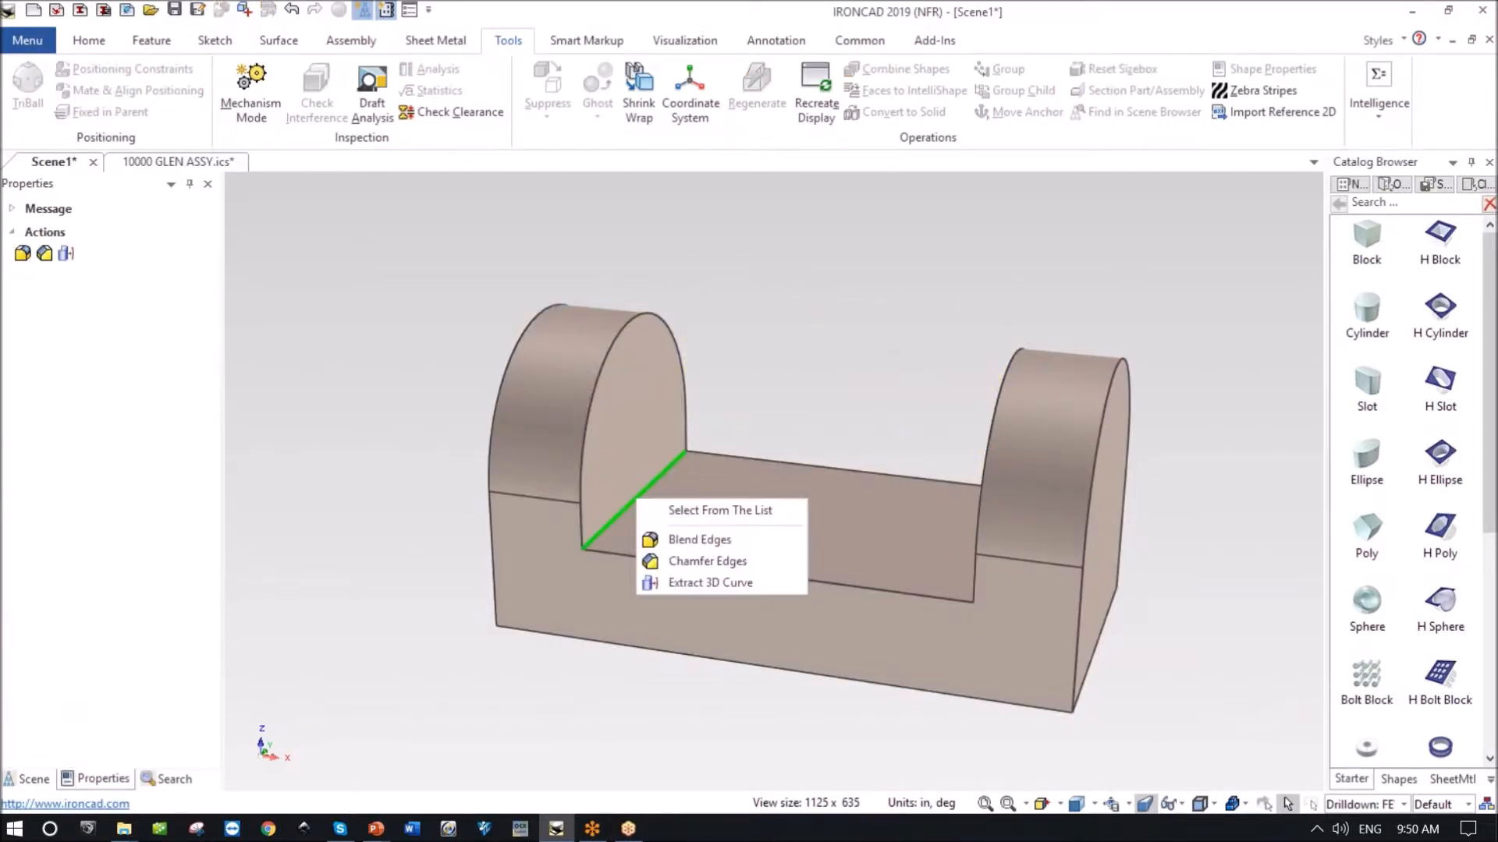
click(740, 538)
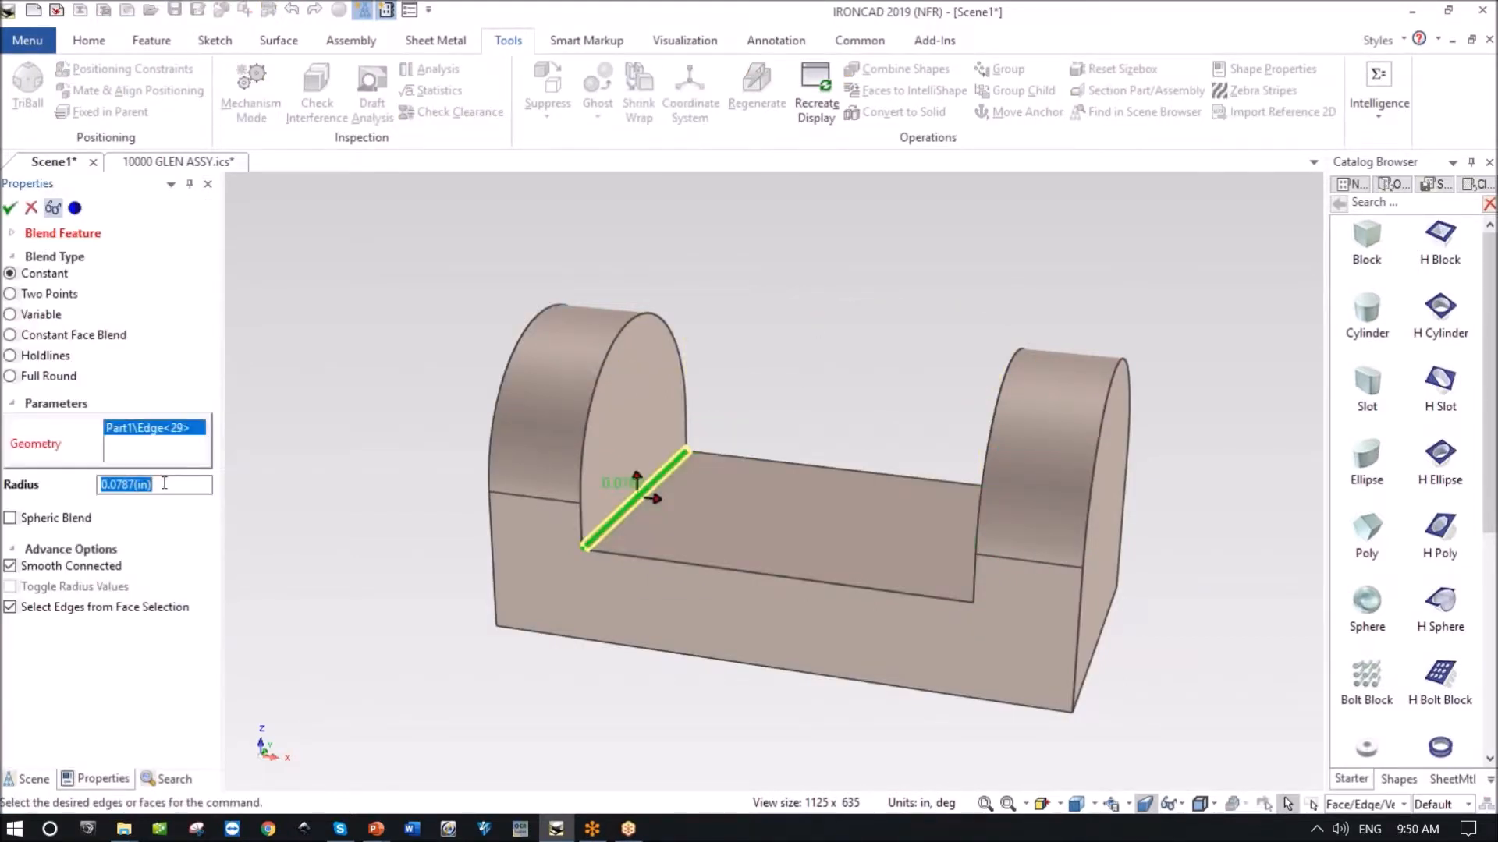
text(.375)
key(Return)
middle_drag(764, 487, 970, 495)
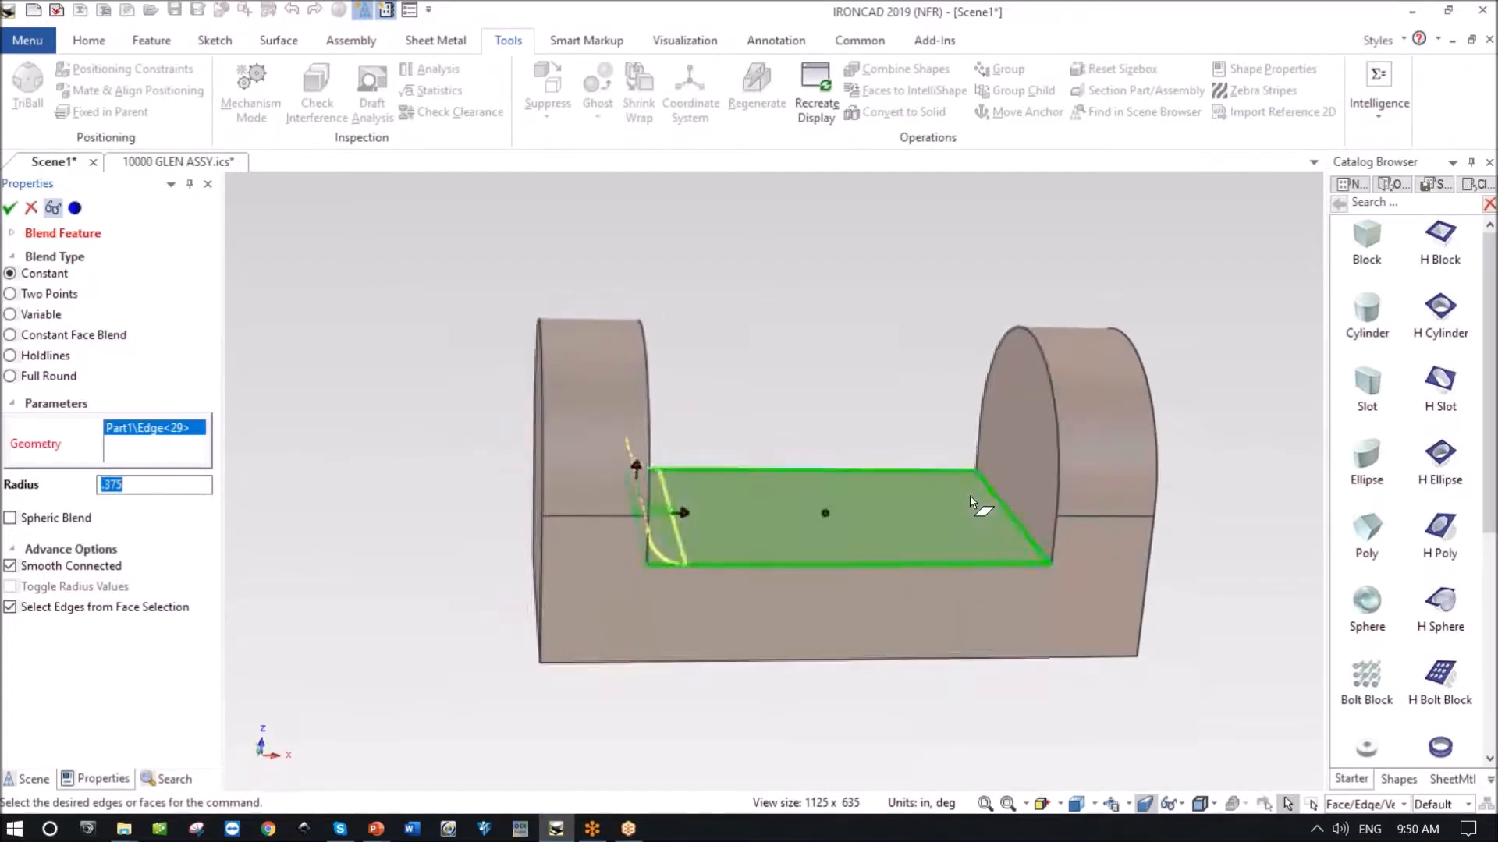
click(1005, 513)
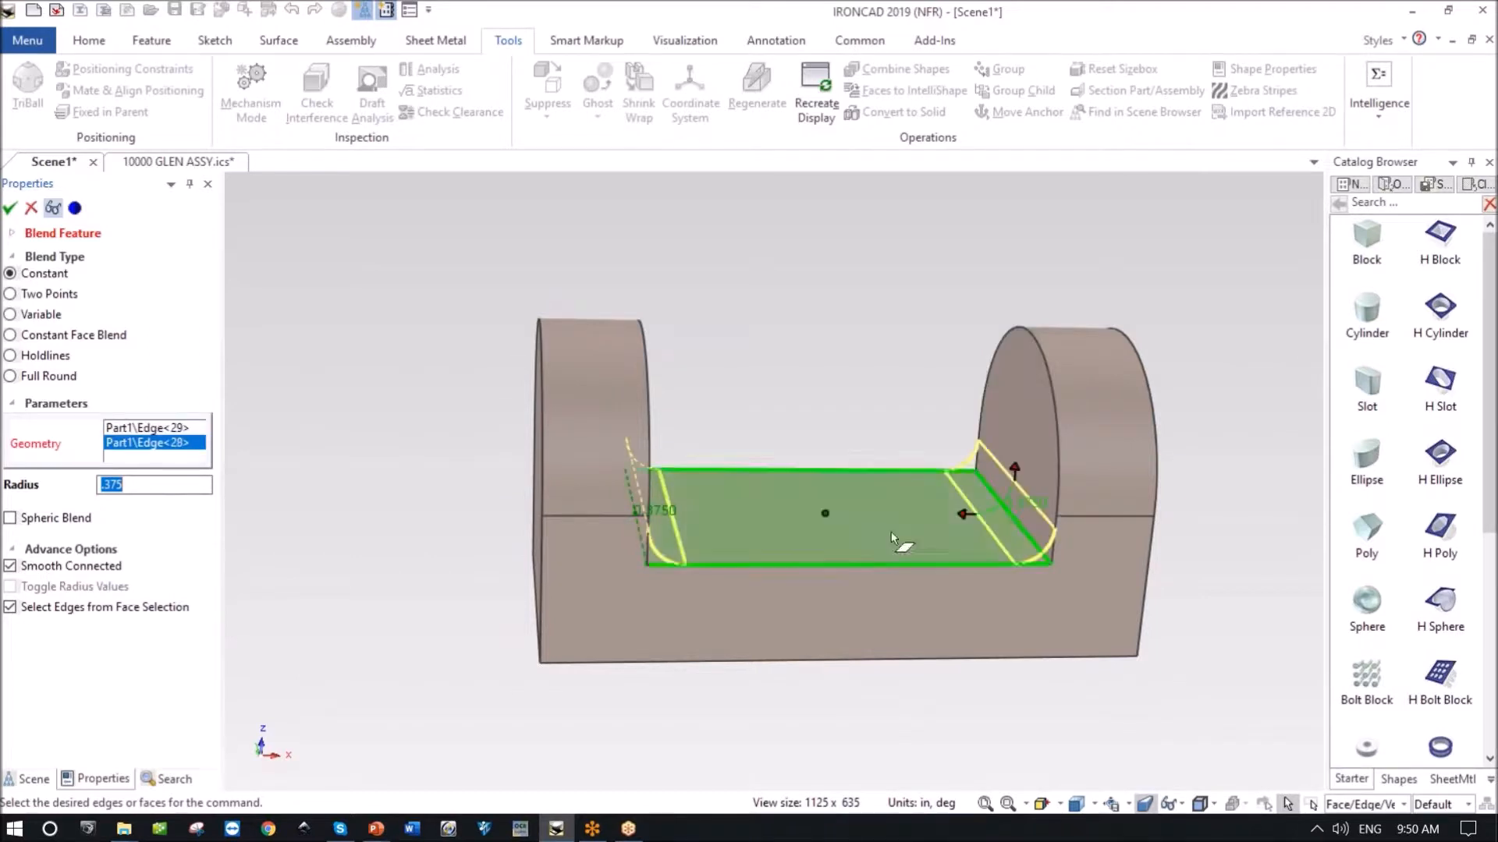
click(10, 207)
Blend the smoothly connected rim edges around the cutout with a constant radius of 0.25 in.
middle_drag(6, 221, 281, 267)
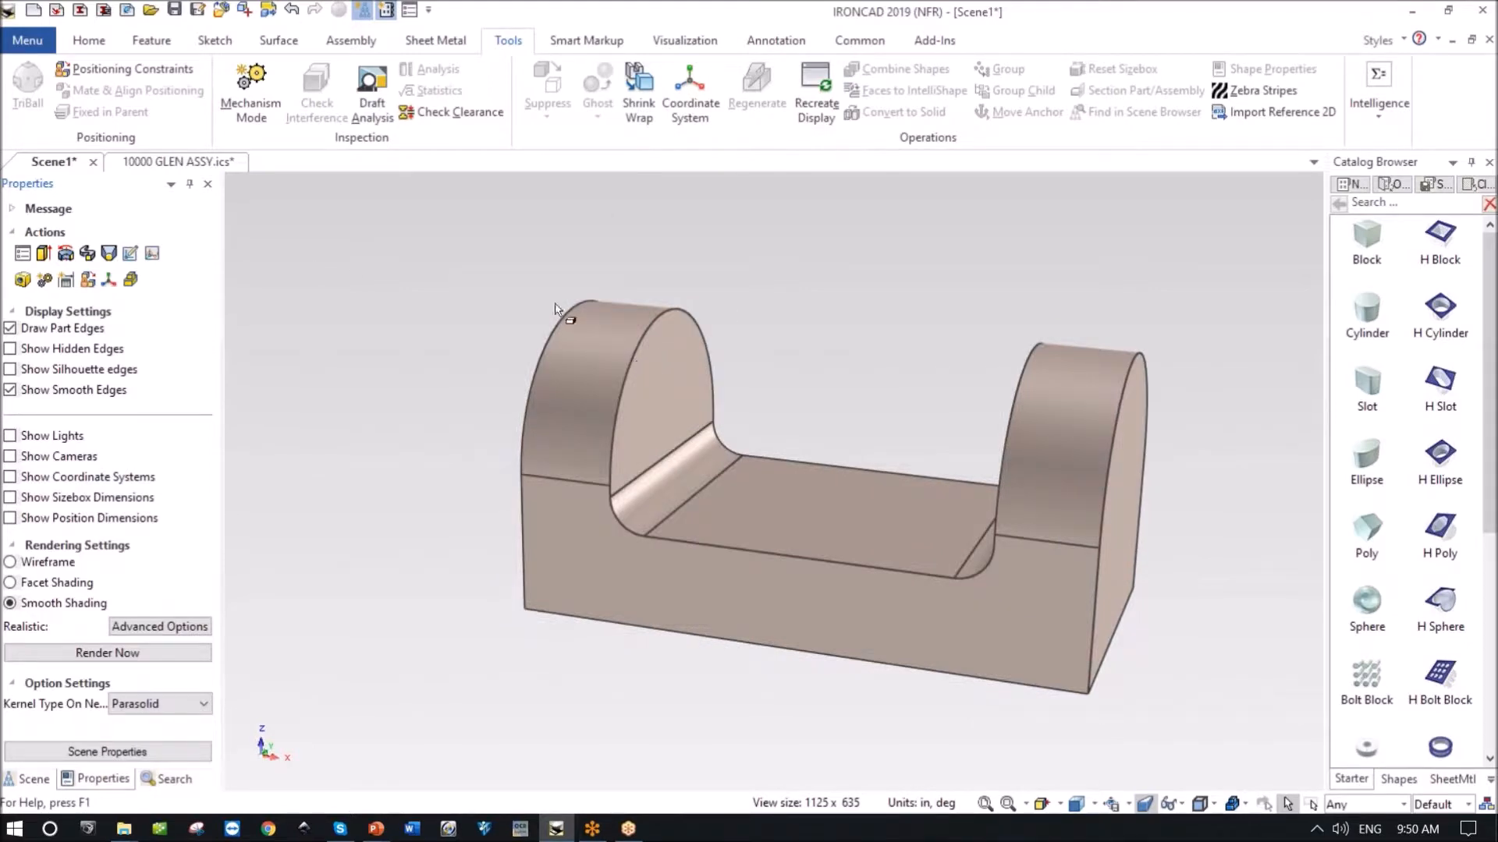
click(88, 40)
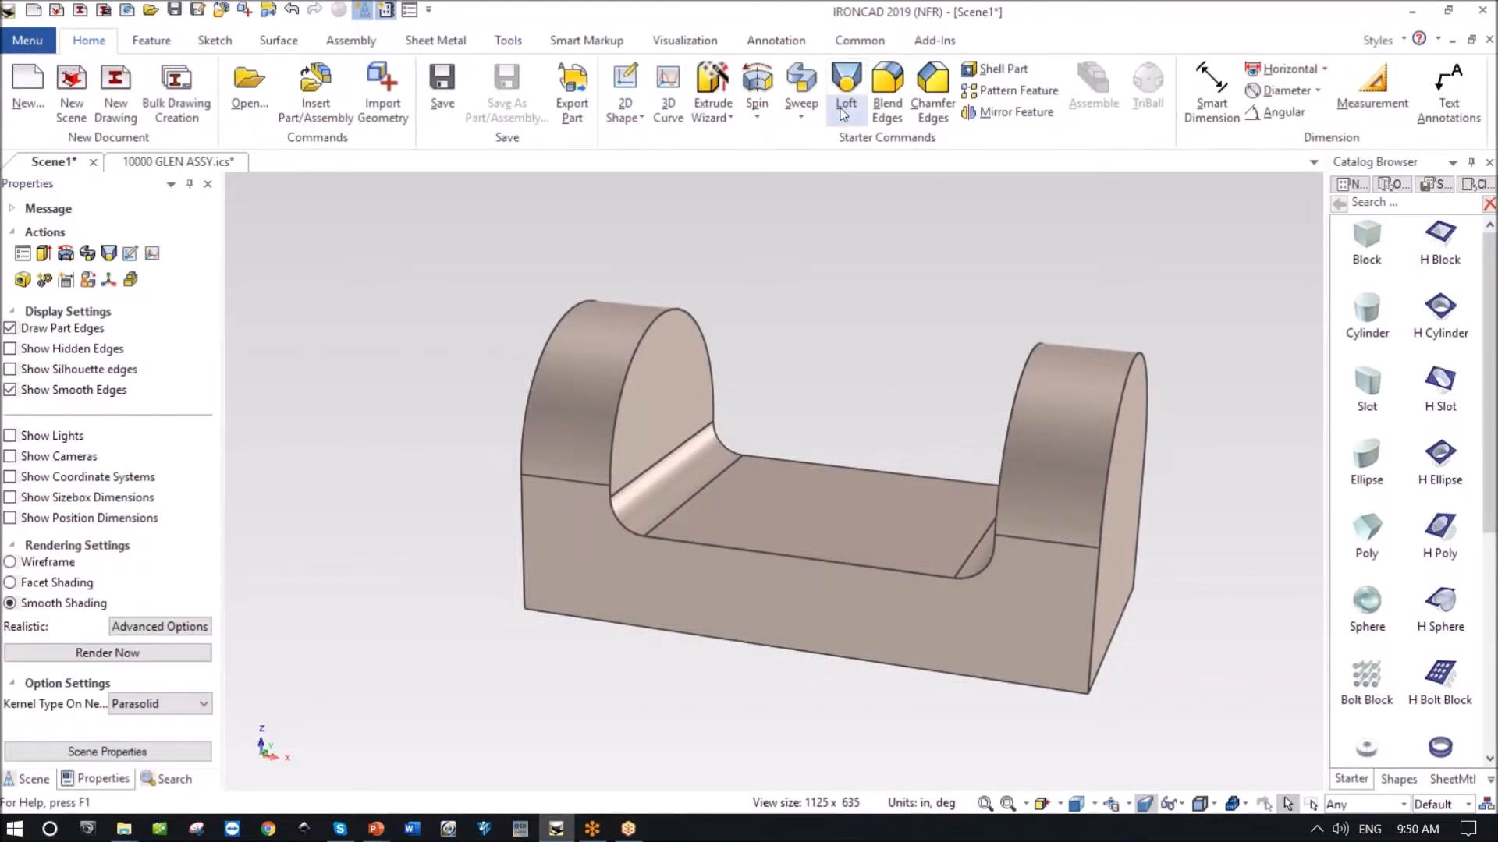
click(886, 88)
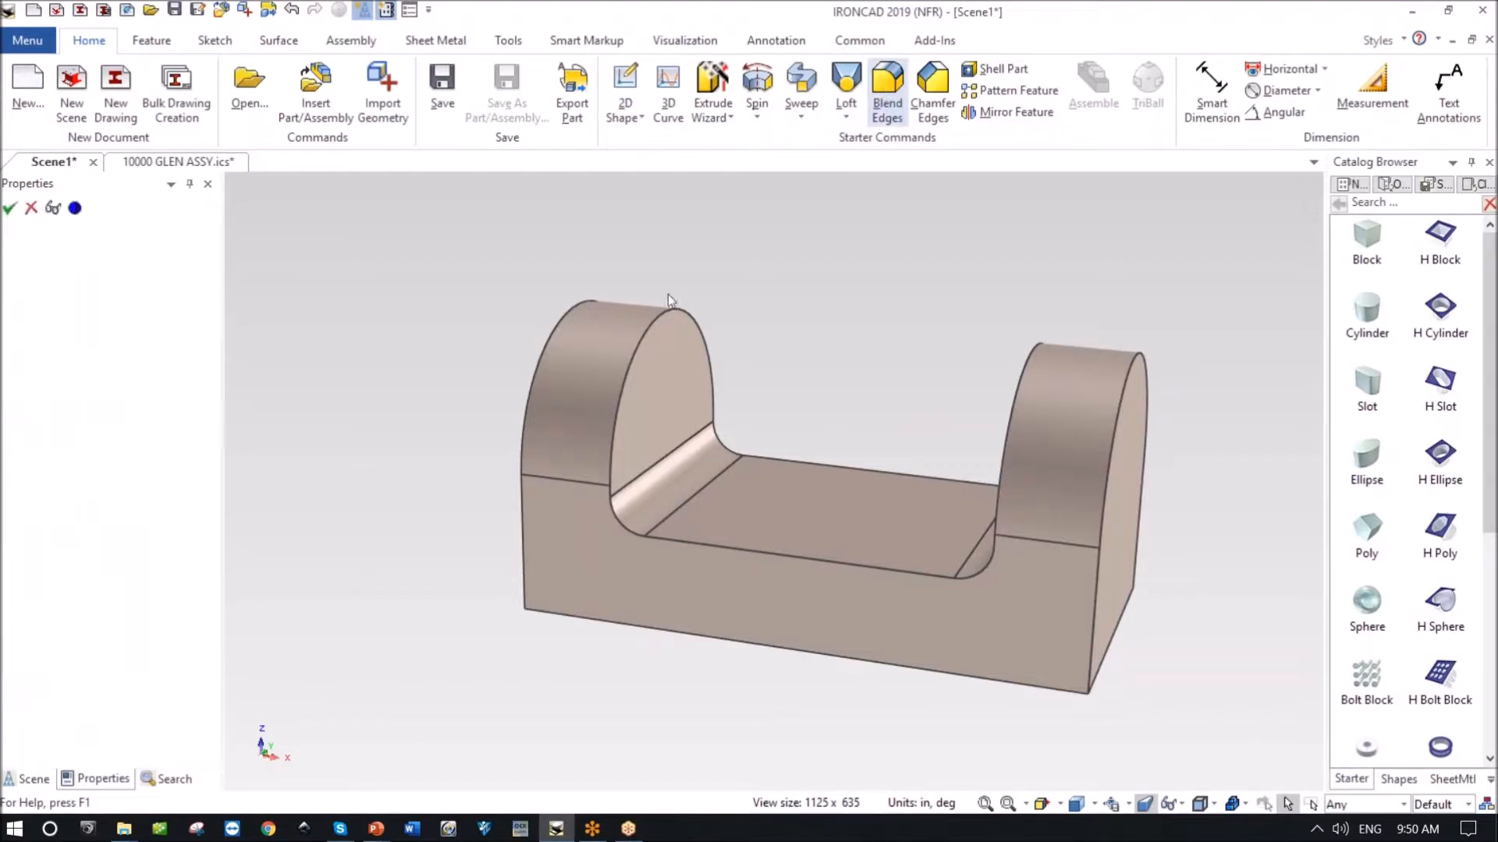
click(645, 337)
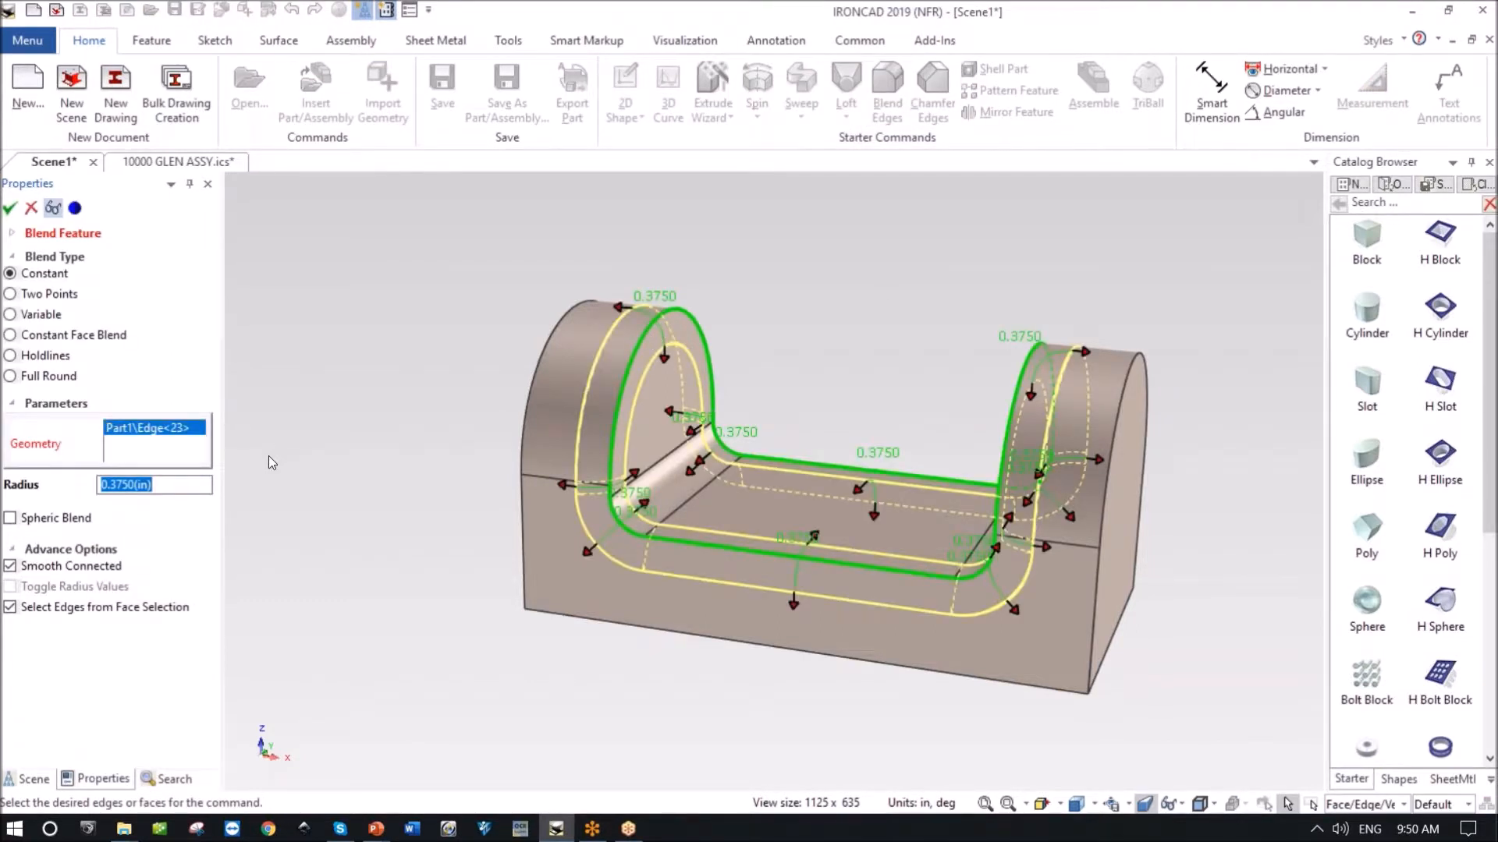
text(.25)
key(Return)
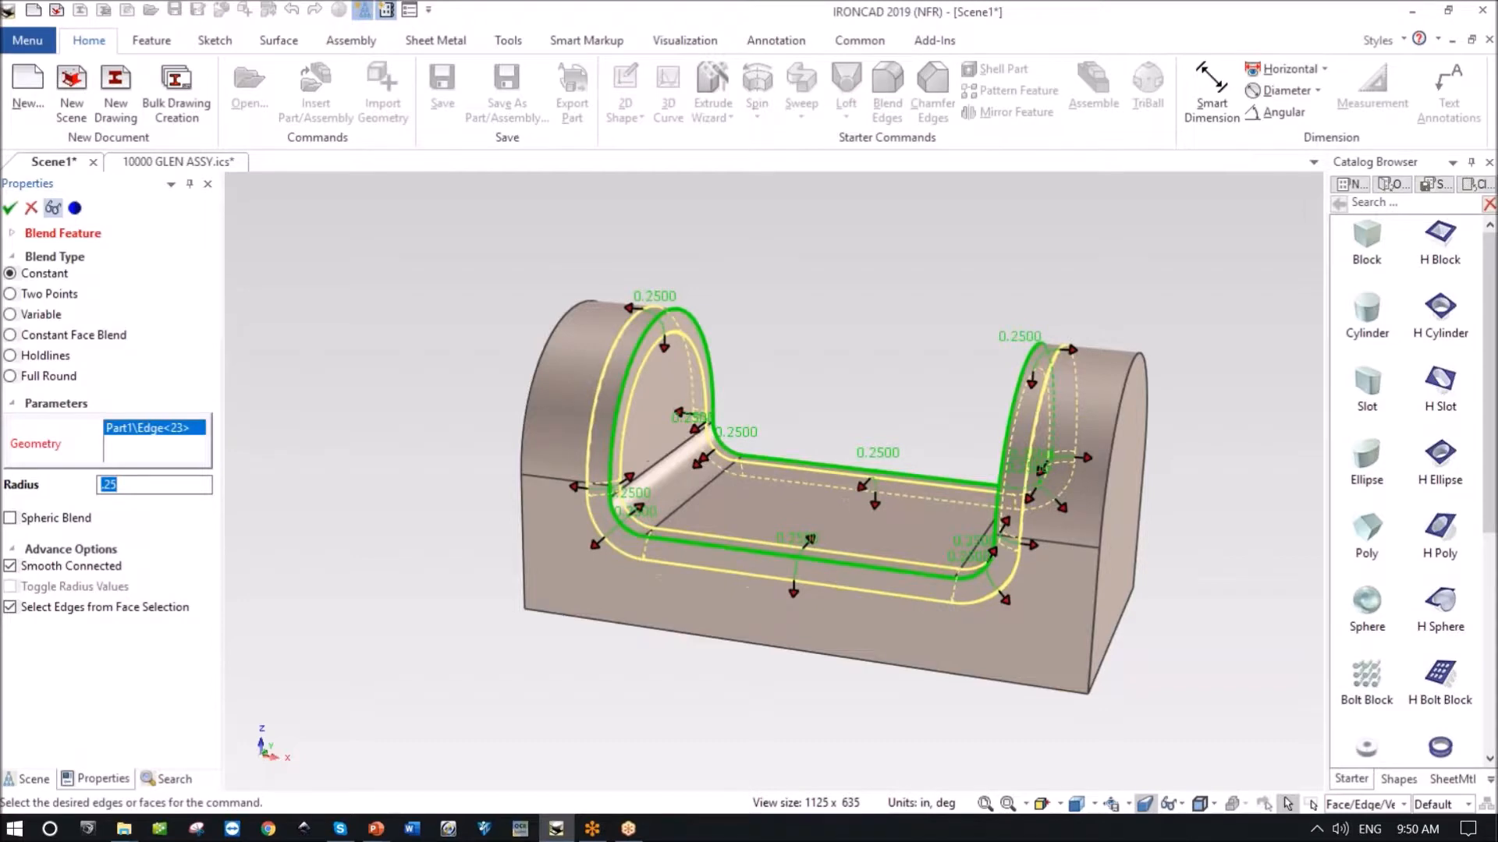
click(10, 207)
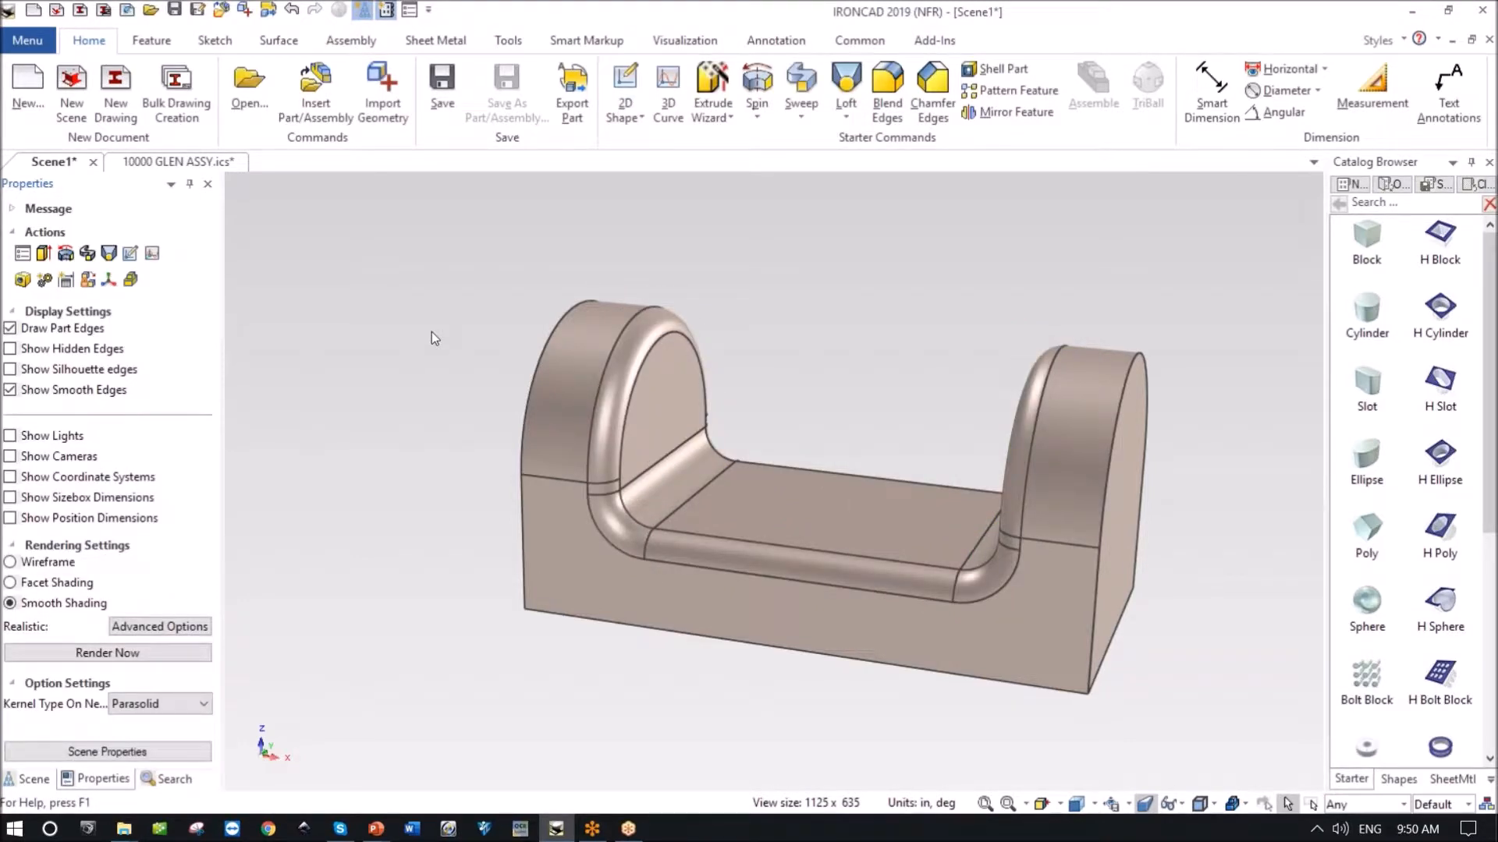
Expand Part1 in the scene tree and review its Block, Cylinder and H Block features one by one.
middle_drag(432, 330, 1217, 483)
middle_drag(1014, 367, 966, 399)
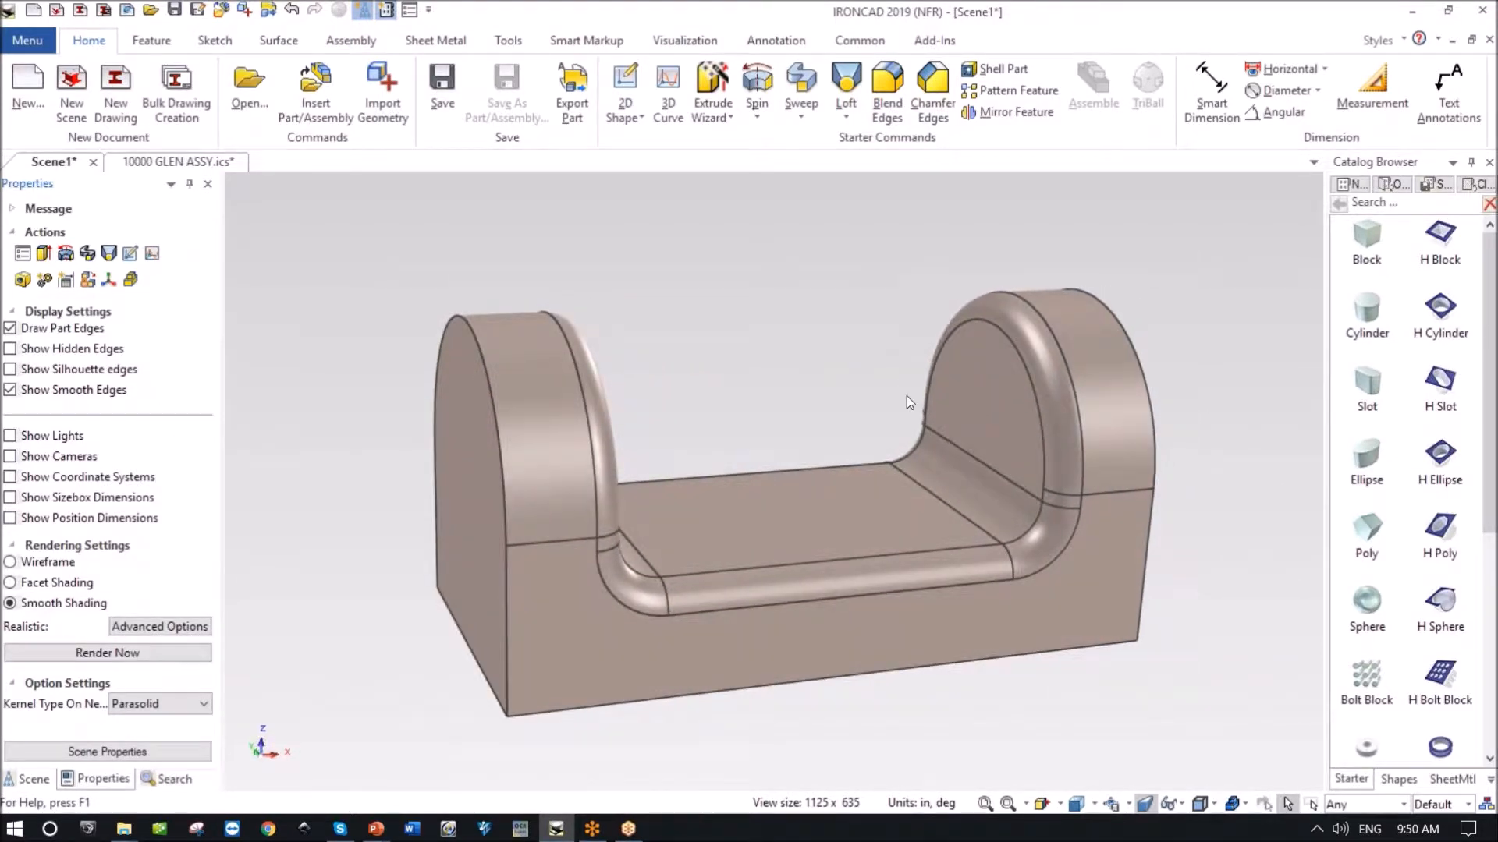
click(33, 778)
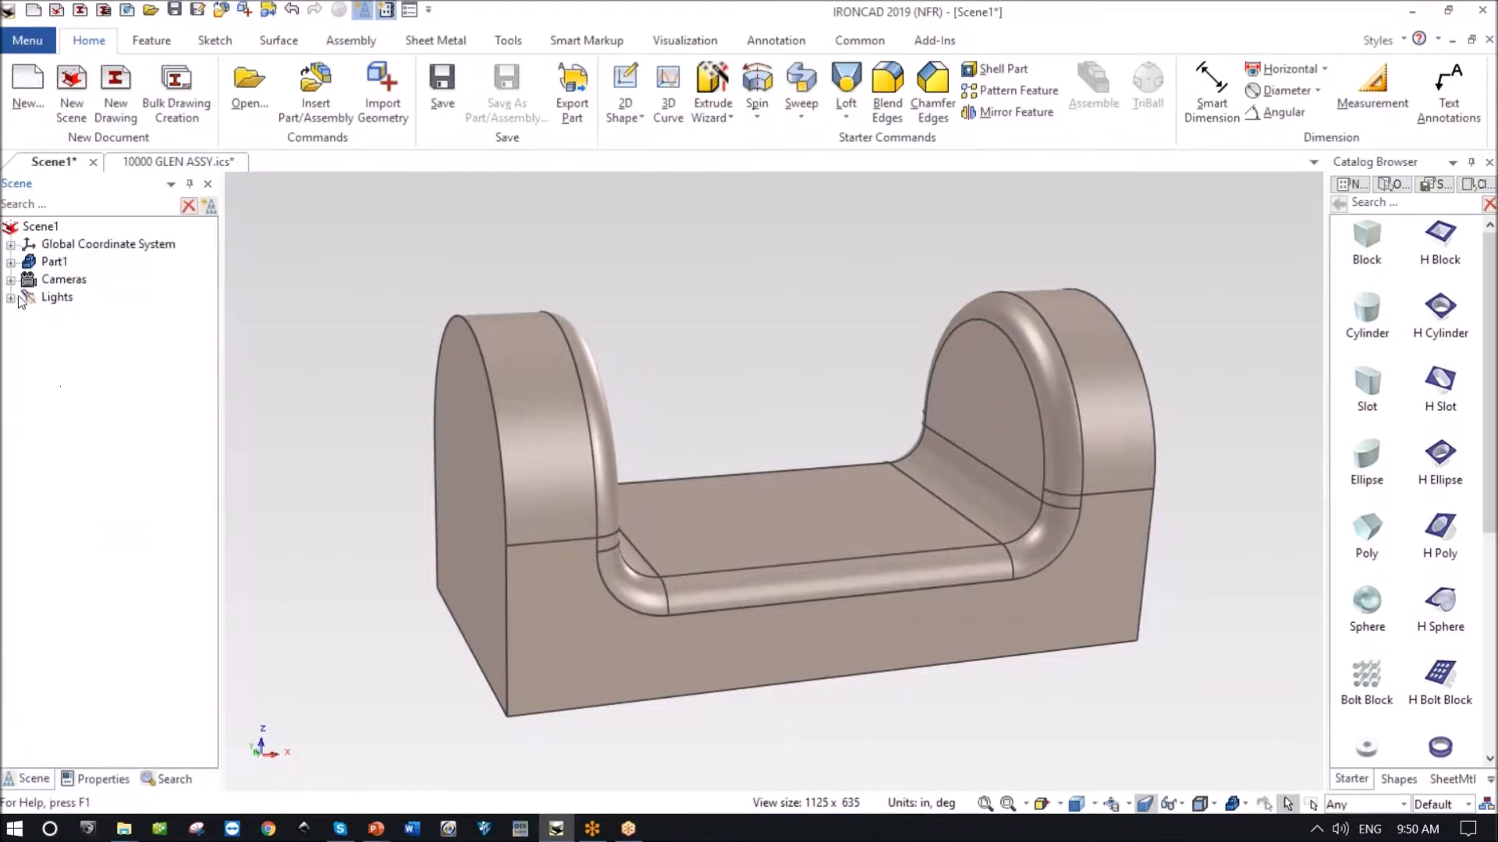
click(11, 262)
click(70, 280)
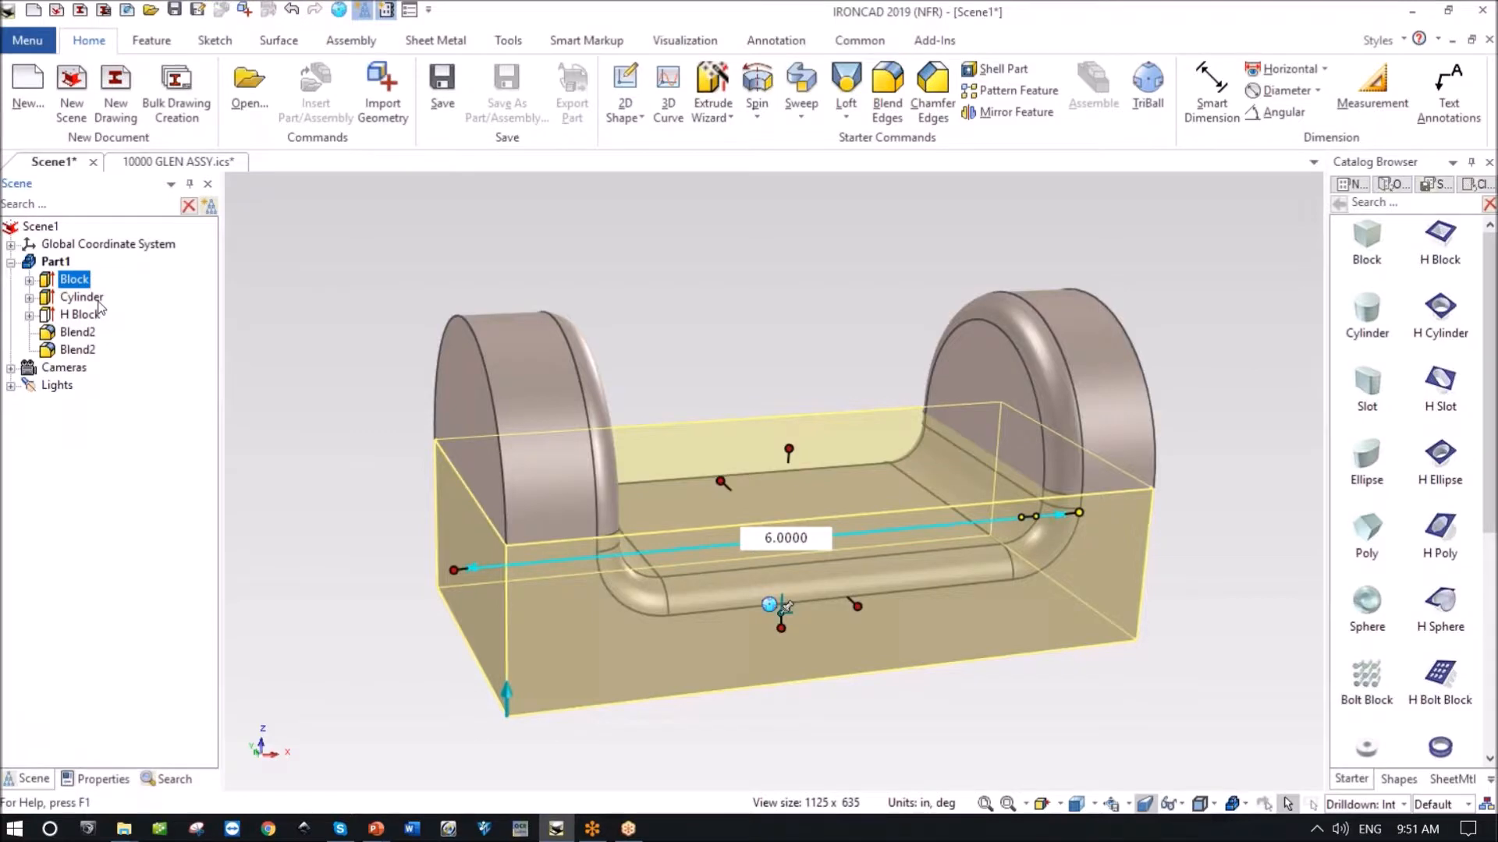
click(85, 298)
click(81, 314)
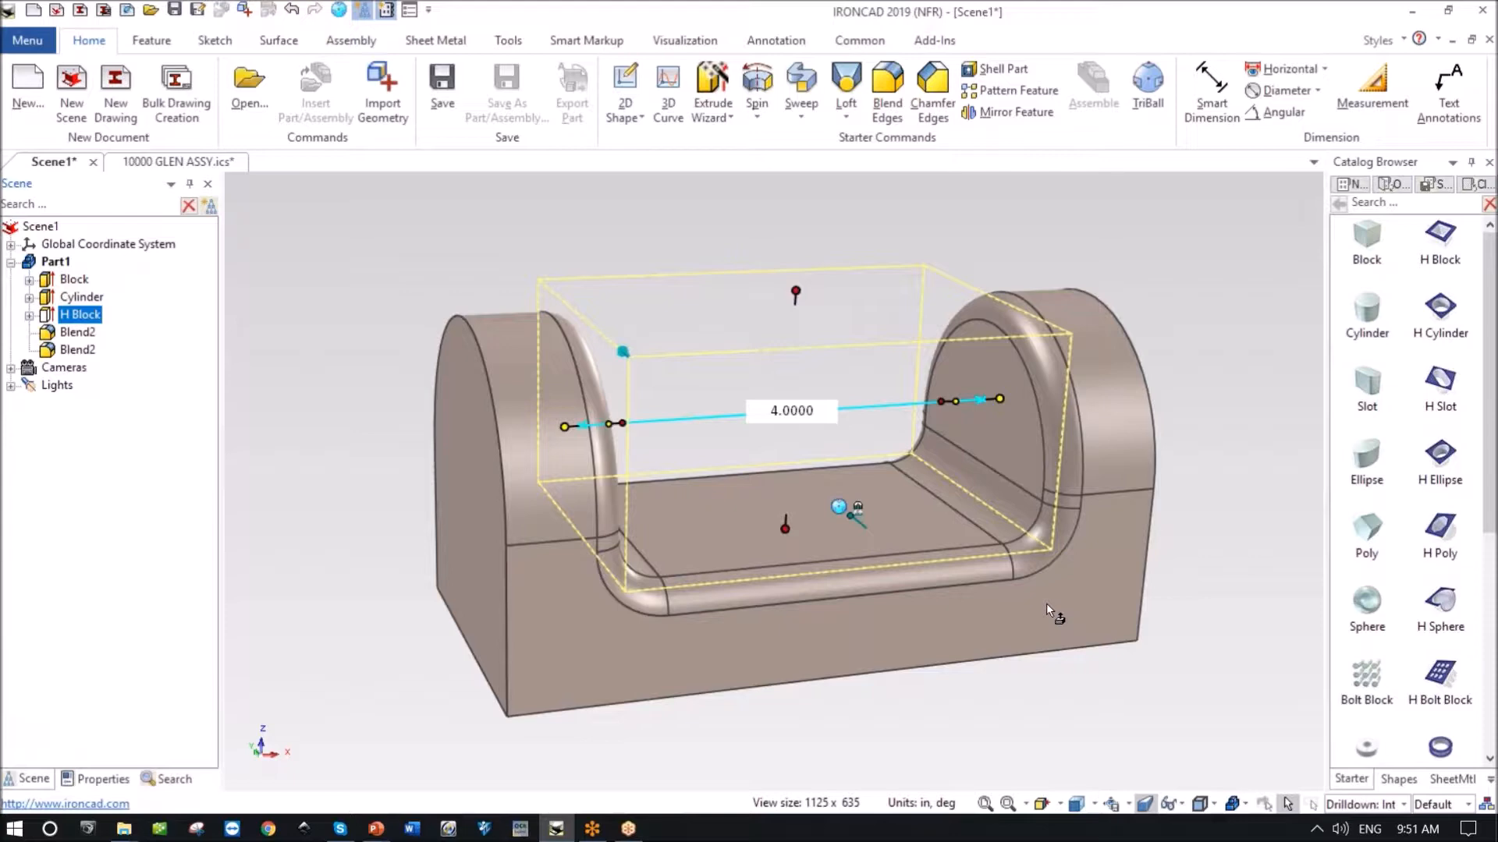
click(702, 224)
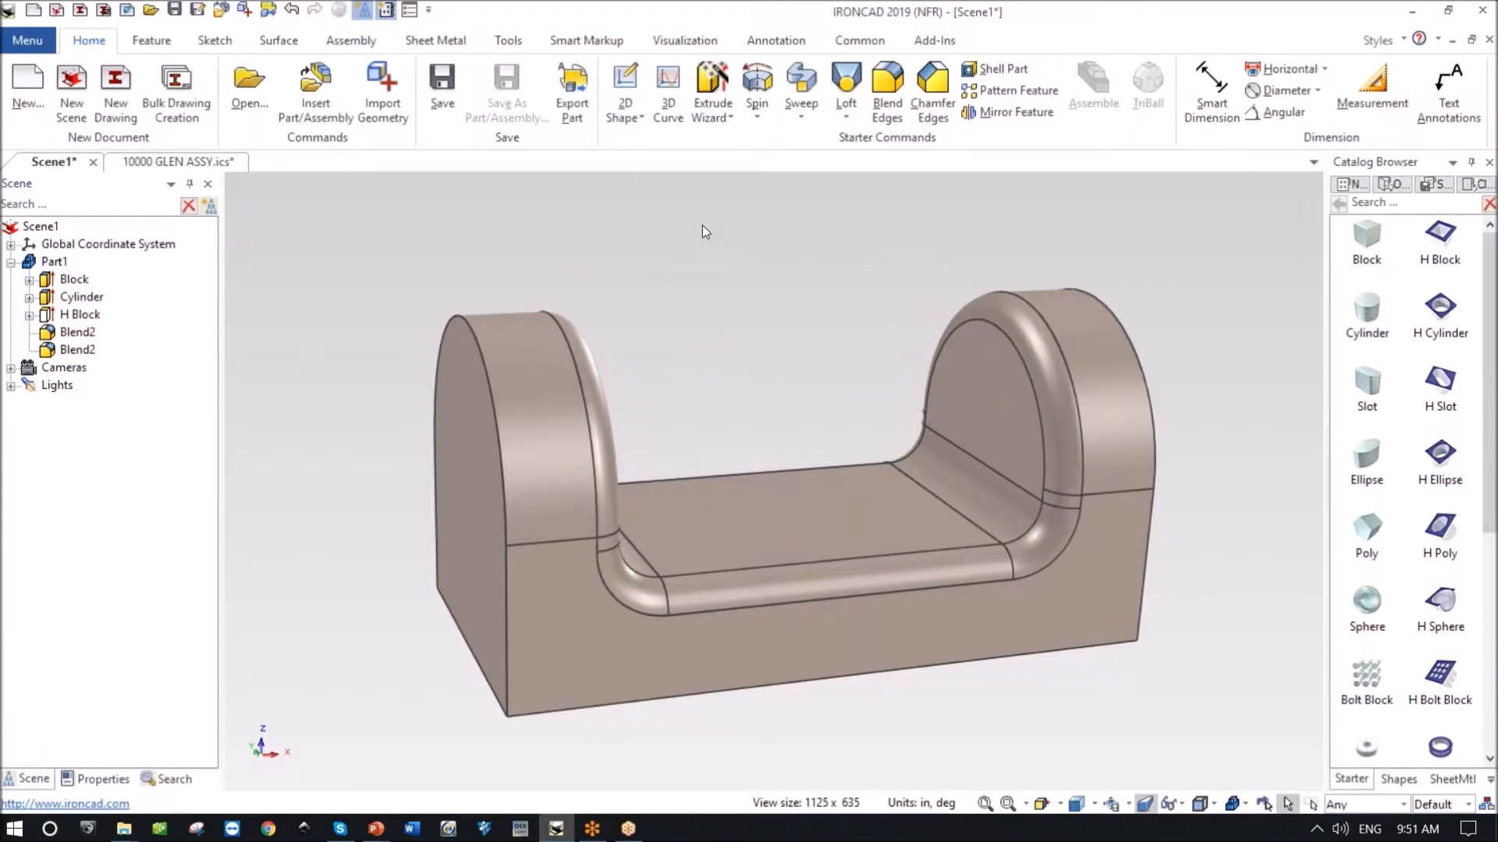
Move the cutout's inner wall face at the +X end with the TriBall, rotating it 15° about its horizontal axis so it leans outward.
click(979, 426)
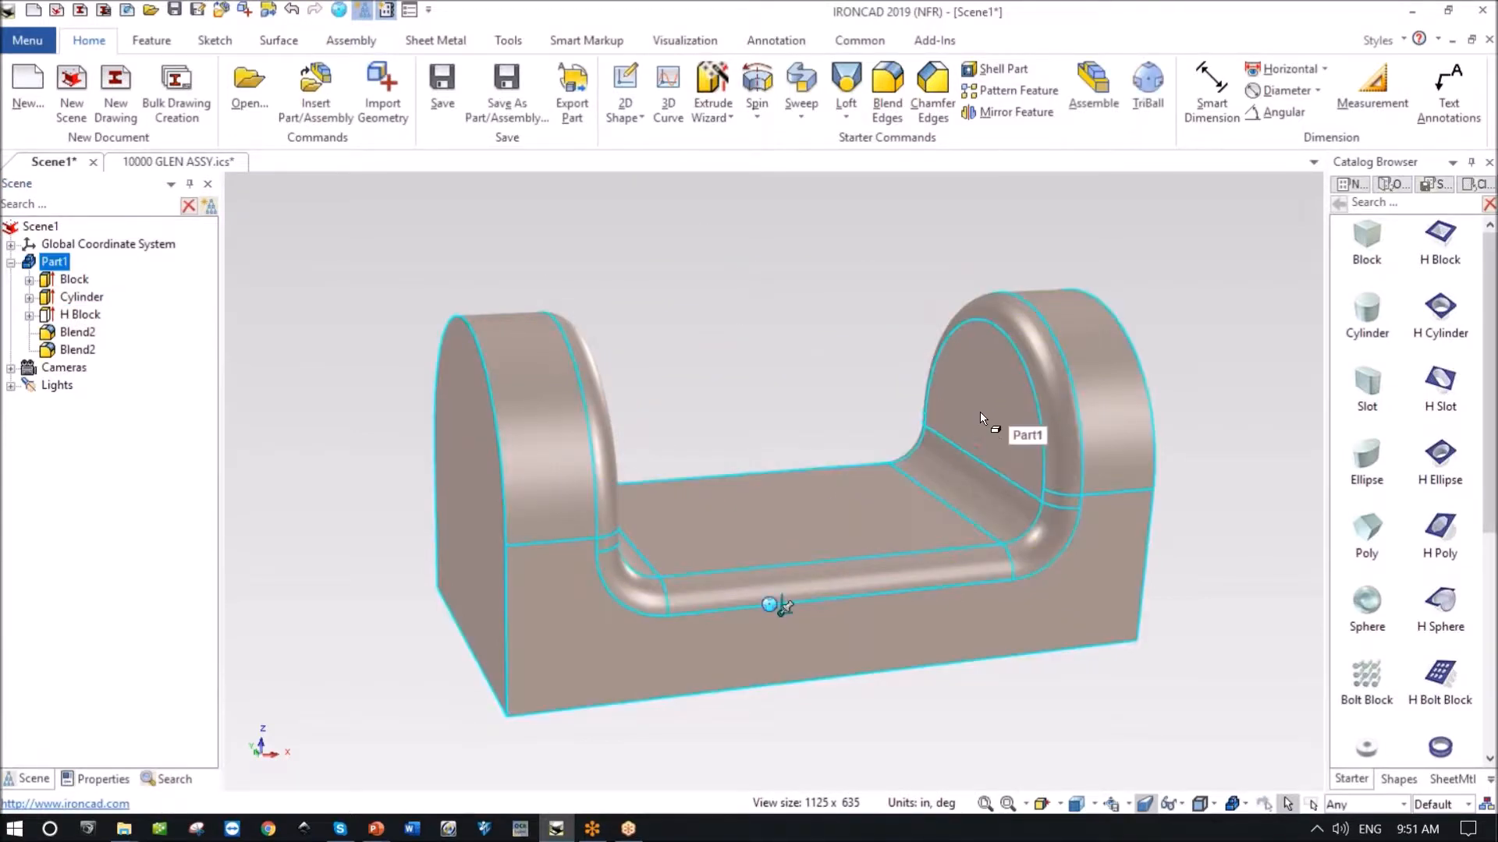
click(978, 414)
click(984, 432)
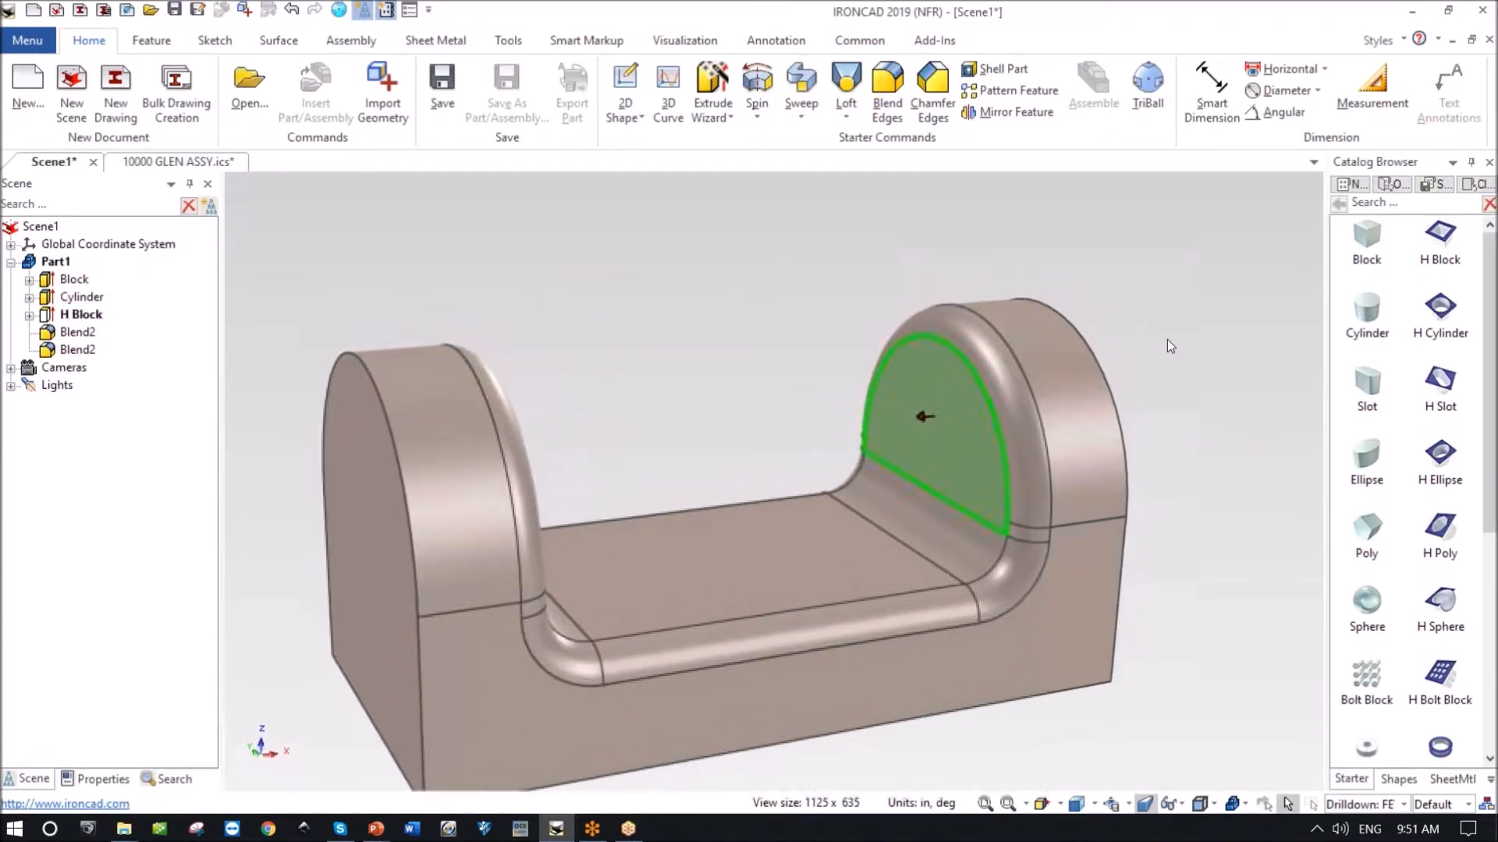
key(F10)
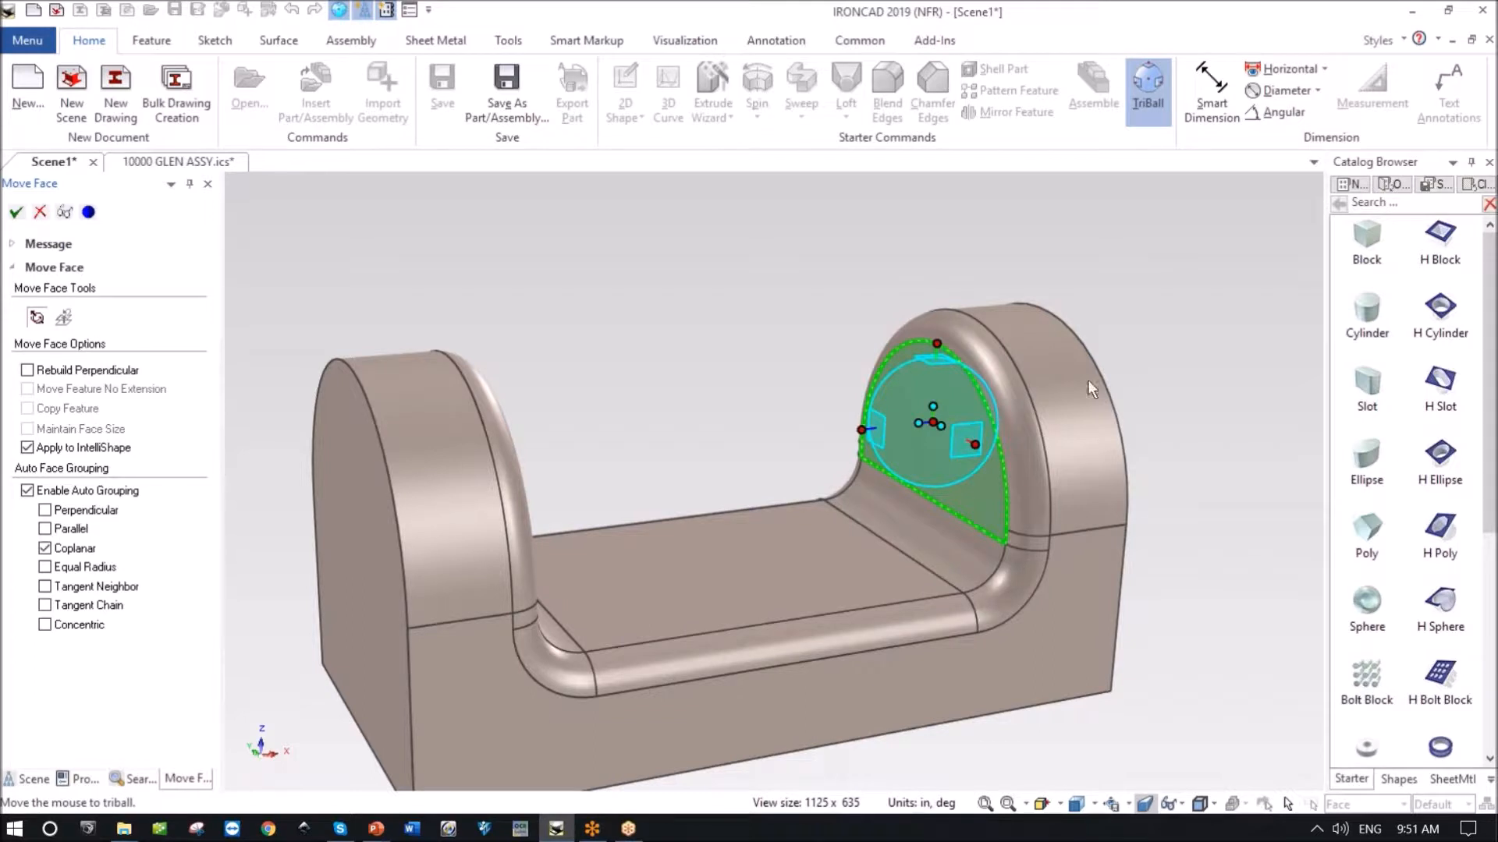
click(975, 444)
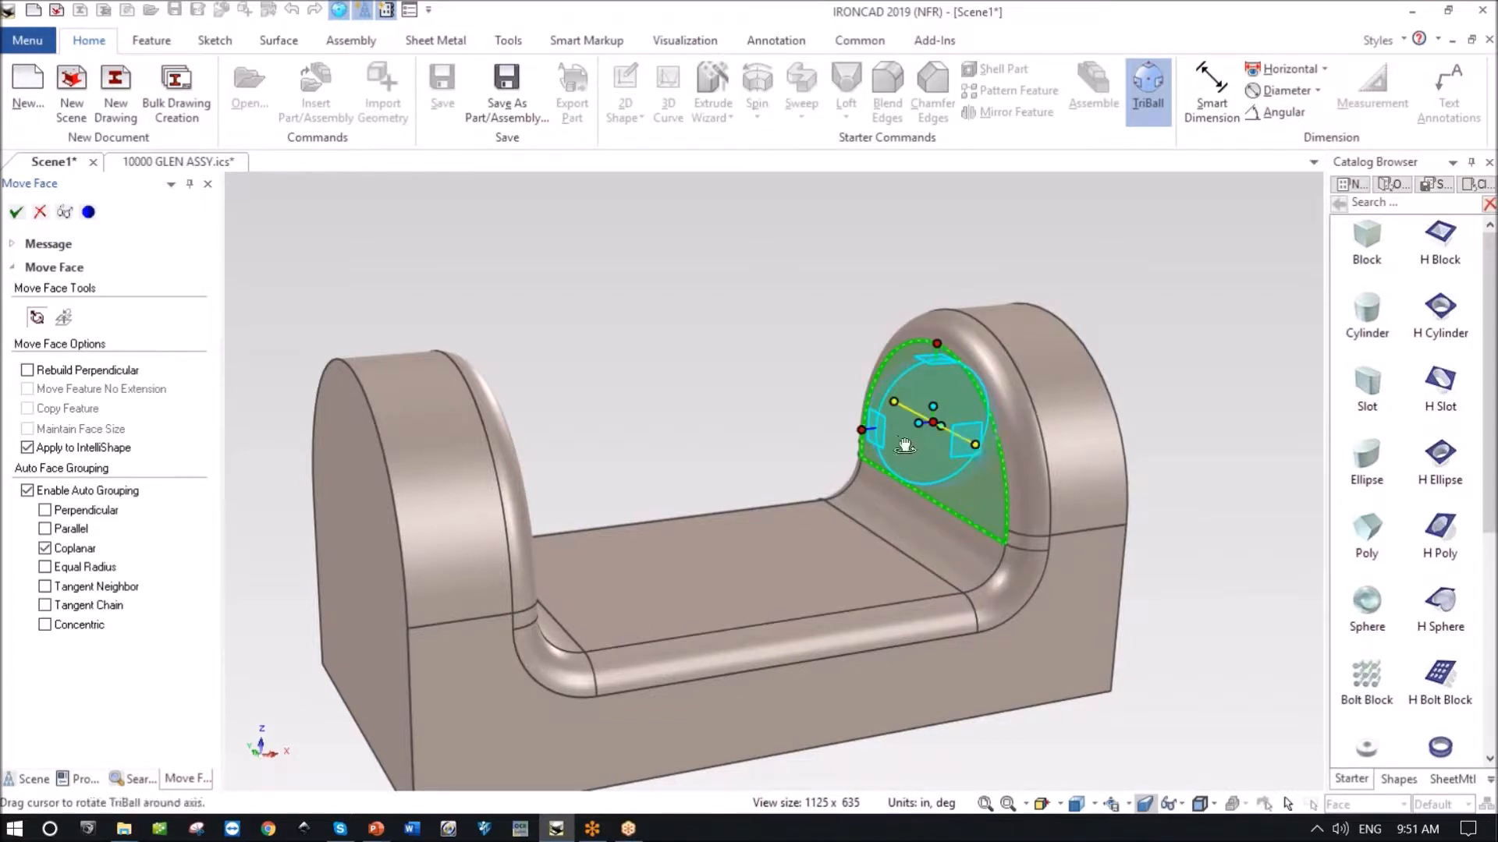
drag(905, 443, 903, 437)
text(15)
key(Return)
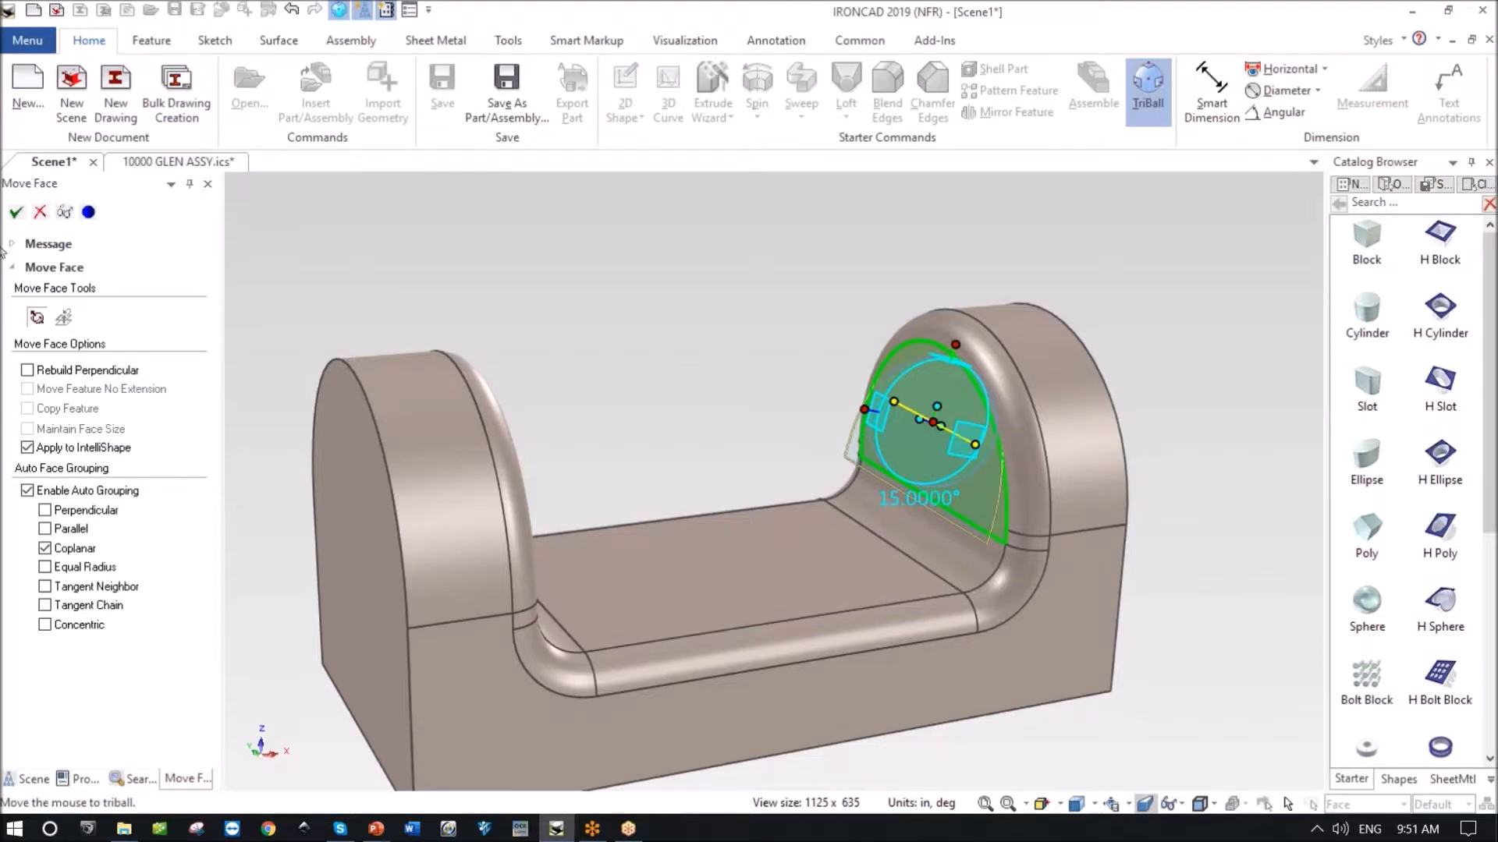
click(16, 212)
Move the cutout's inner wall face at the -X end with the TriBall, rotating it 15° about its horizontal axis so it leans outward.
middle_drag(452, 401, 532, 411)
click(533, 411)
click(533, 411)
click(533, 411)
key(F10)
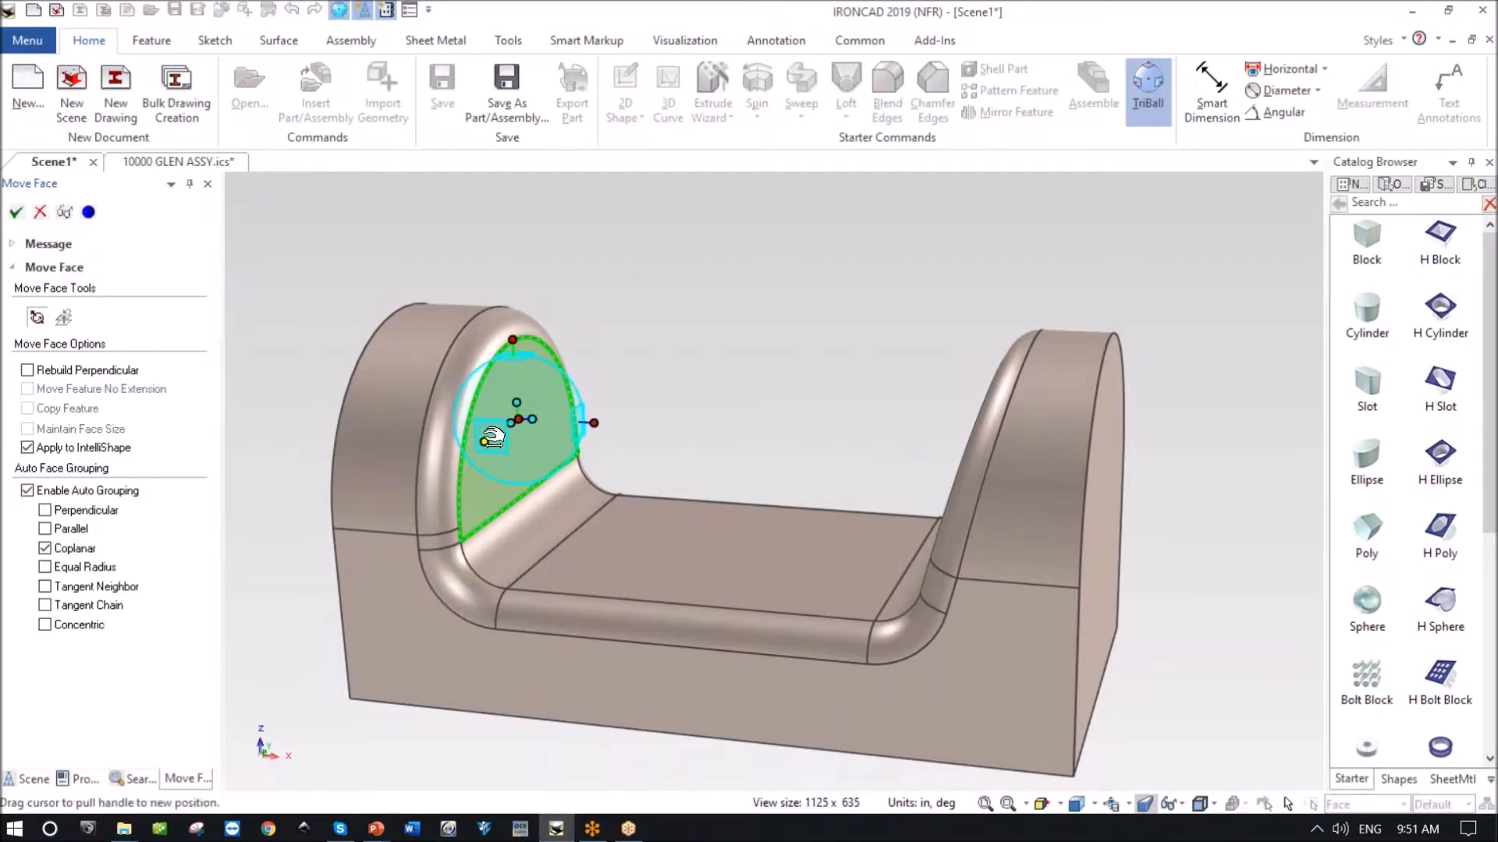
click(489, 443)
drag(542, 443, 542, 431)
text(15)
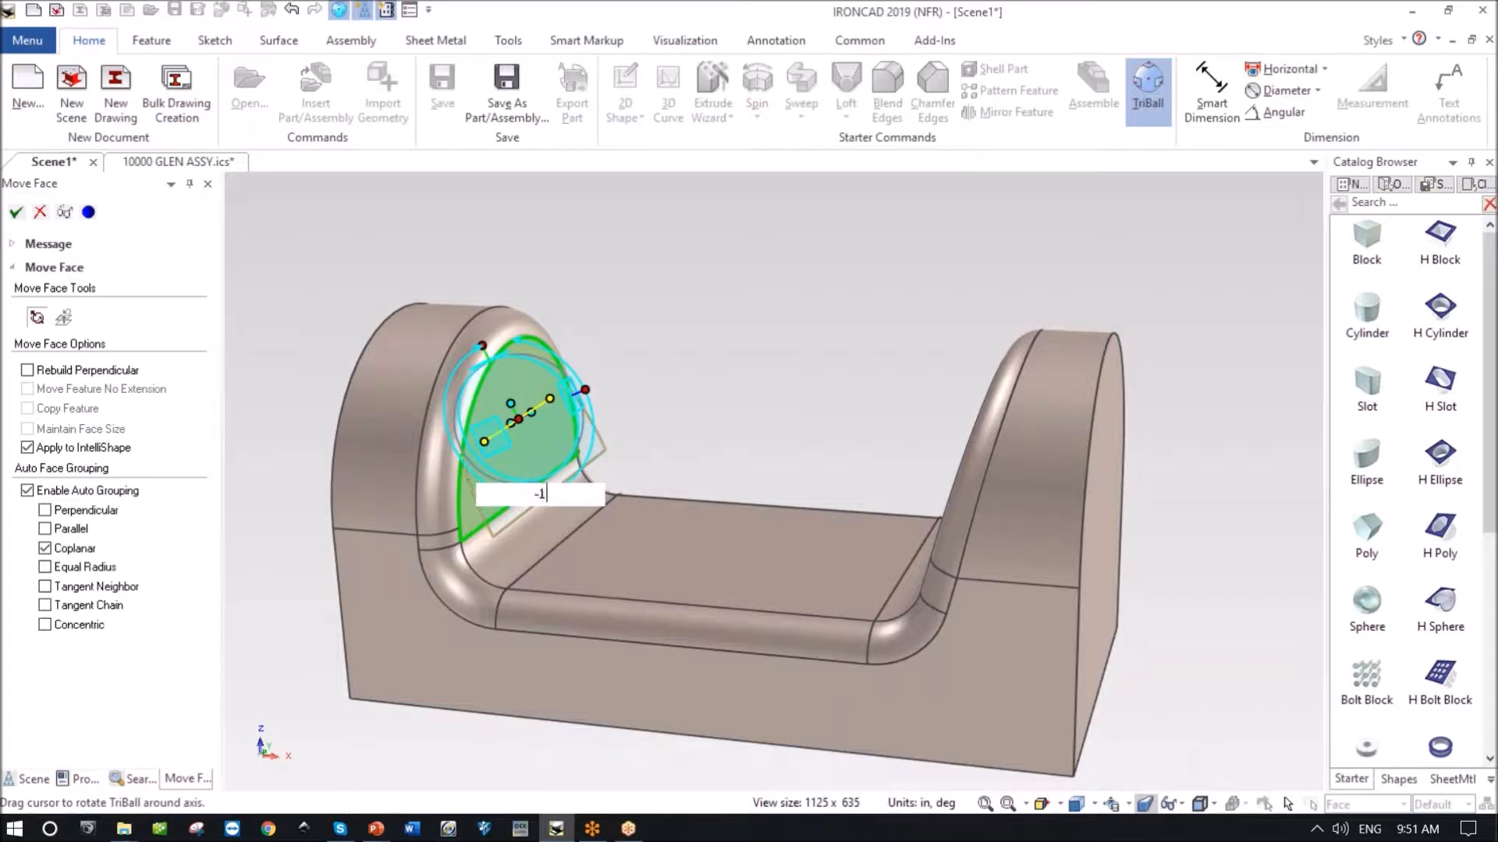
key(Return)
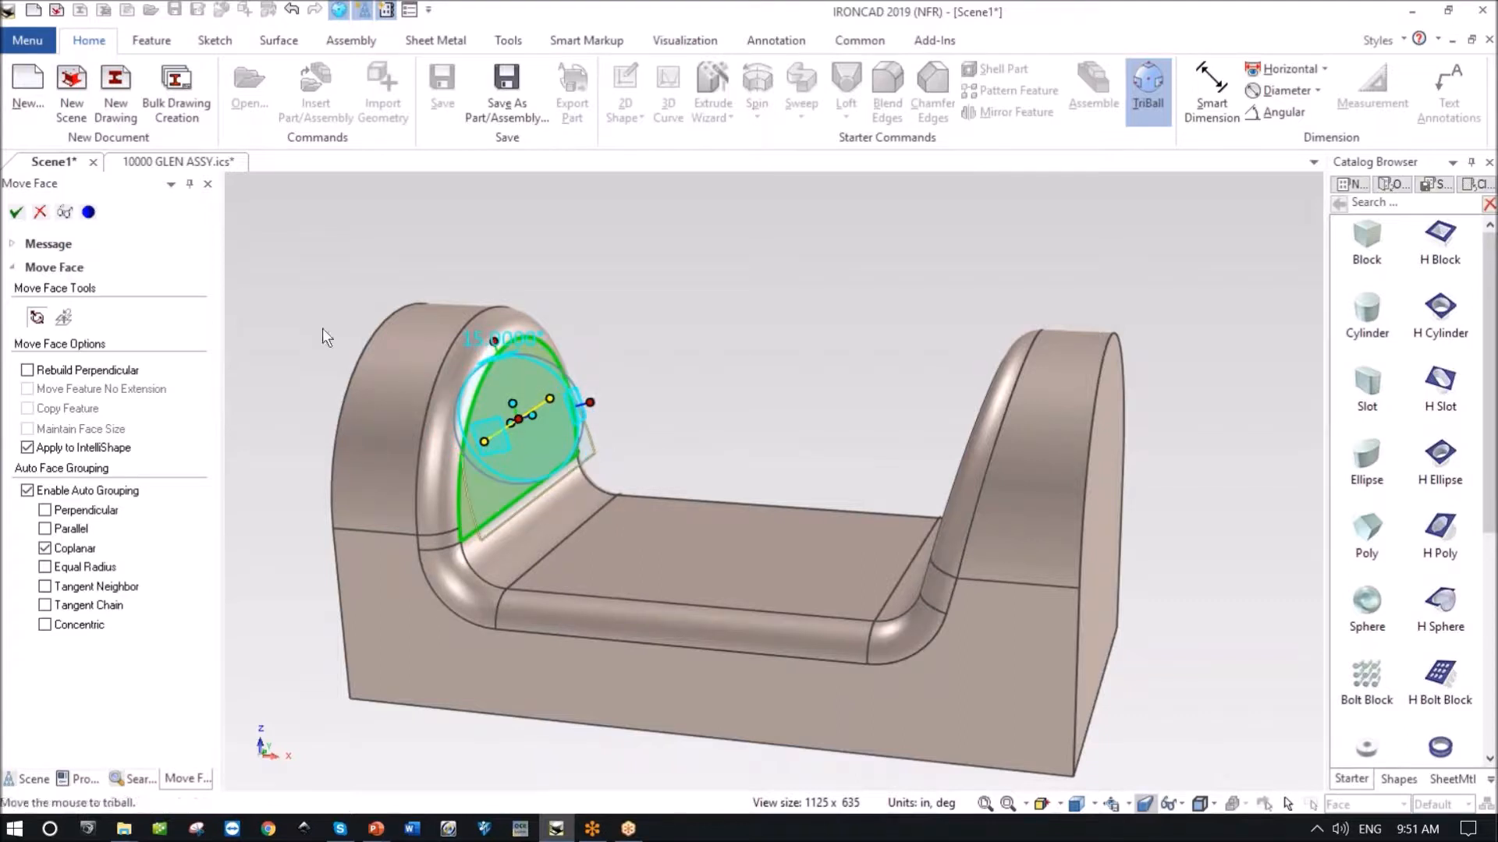
click(16, 212)
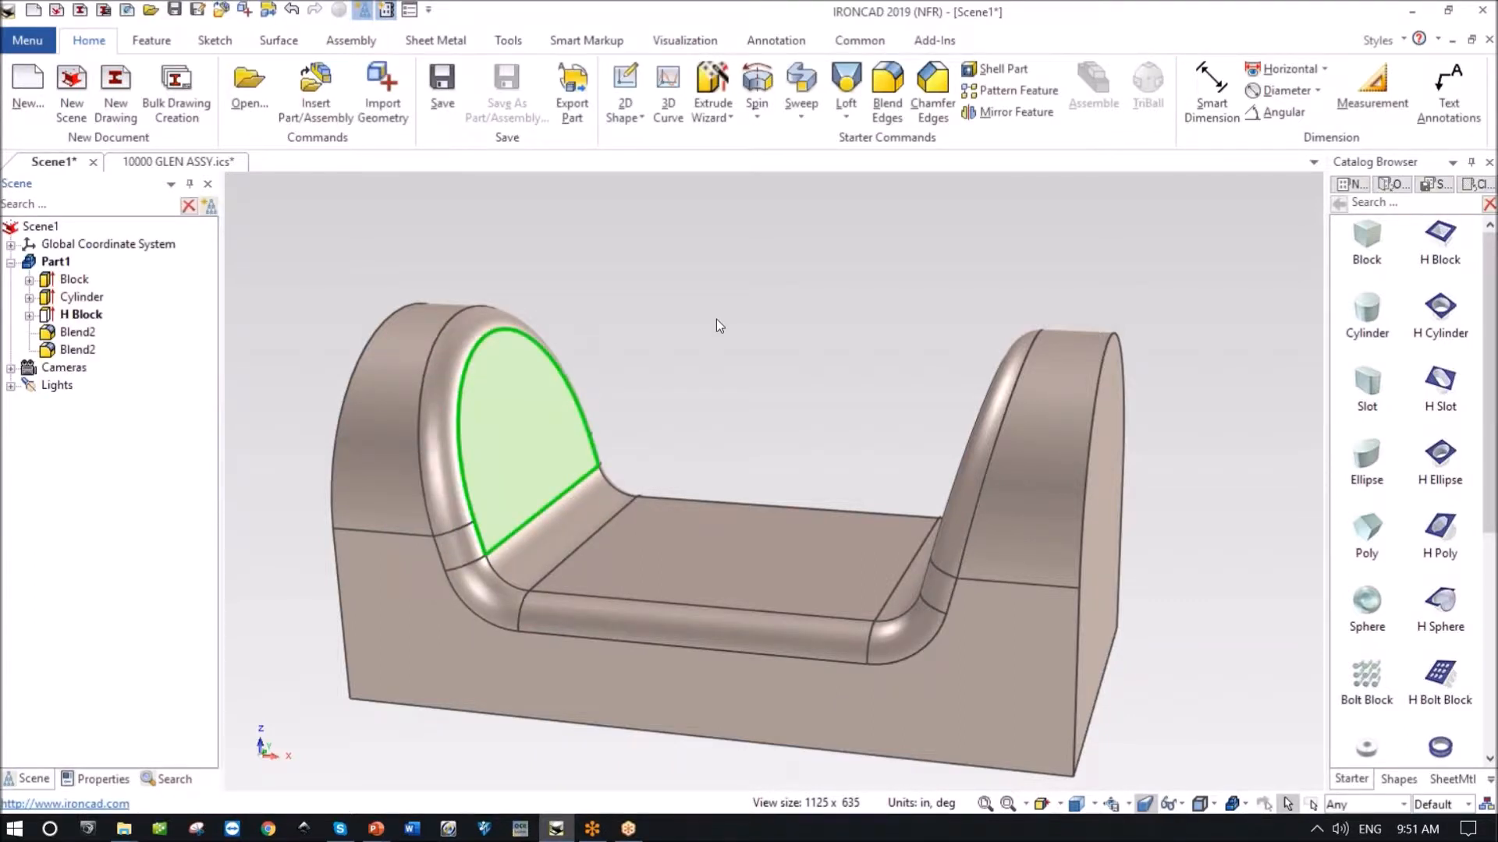
Shell Part1 inward with a wall thickness of 0.0625 in, leaving the bottom face open.
right_click(764, 538)
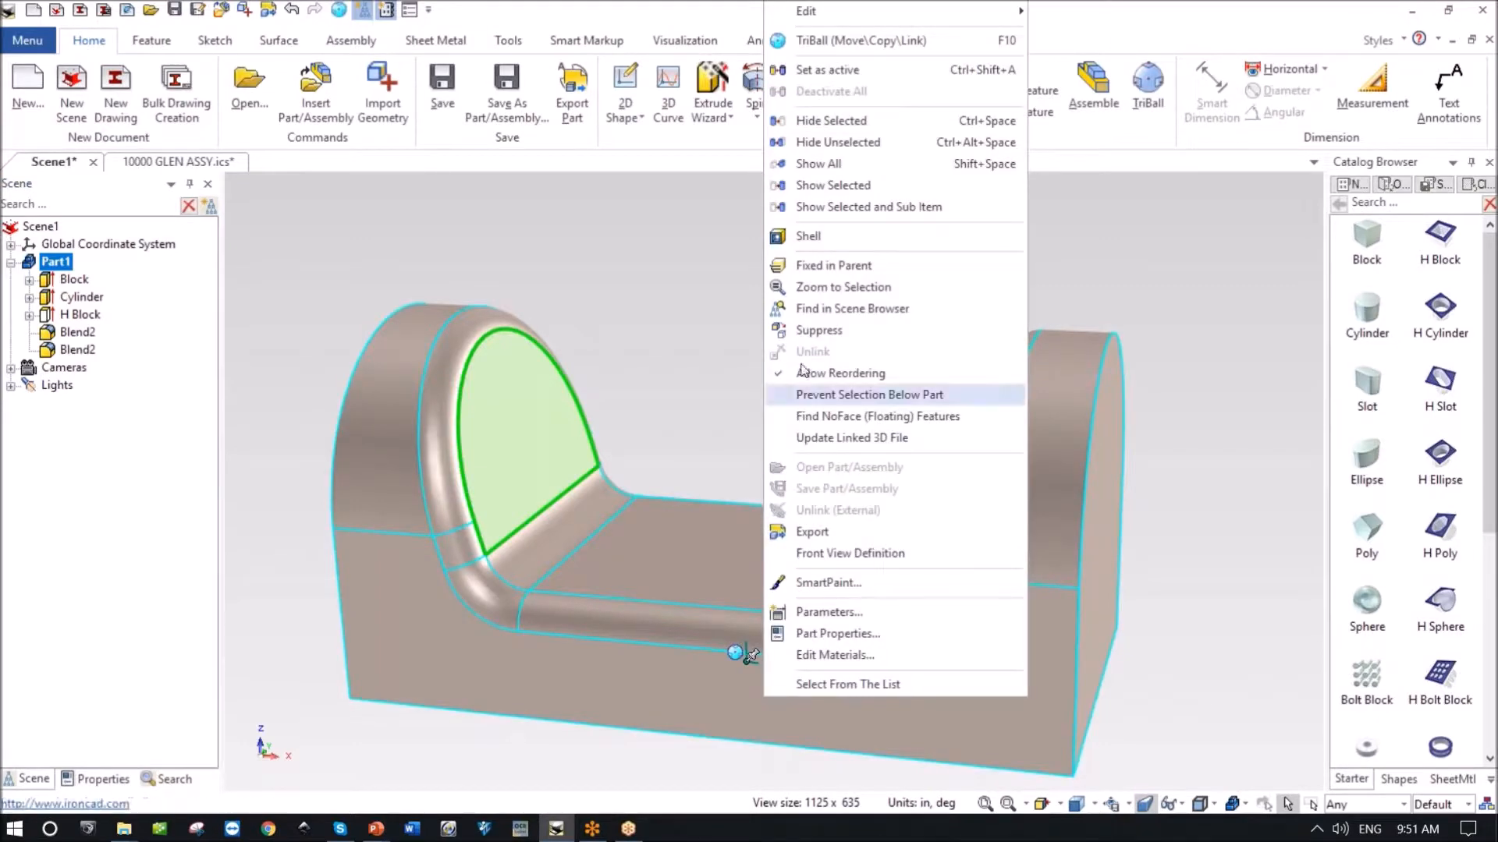
click(811, 237)
click(181, 425)
text(.0625)
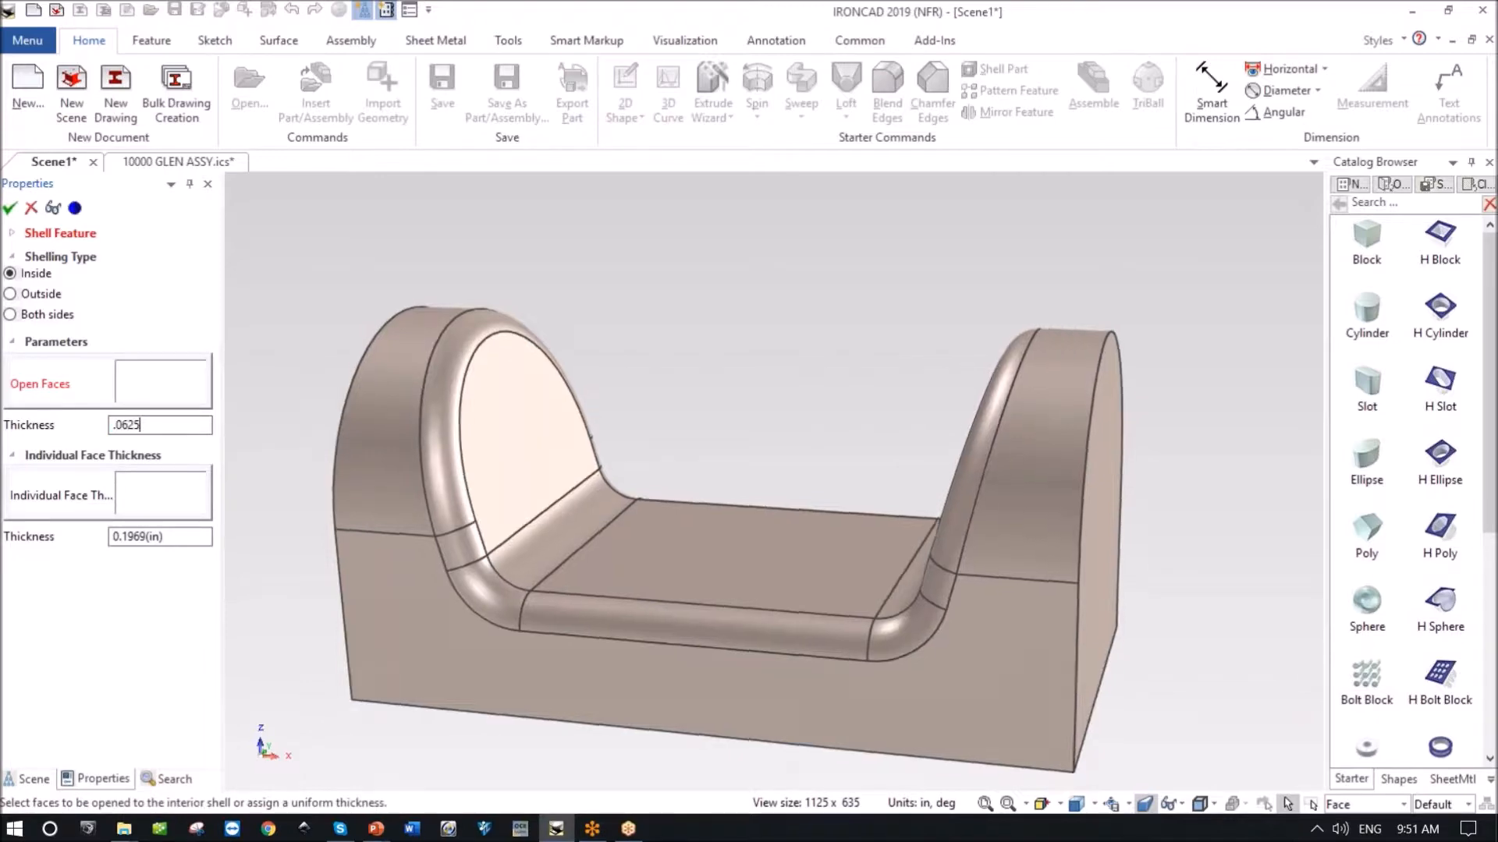
middle_drag(702, 624, 595, 702)
click(645, 662)
click(10, 208)
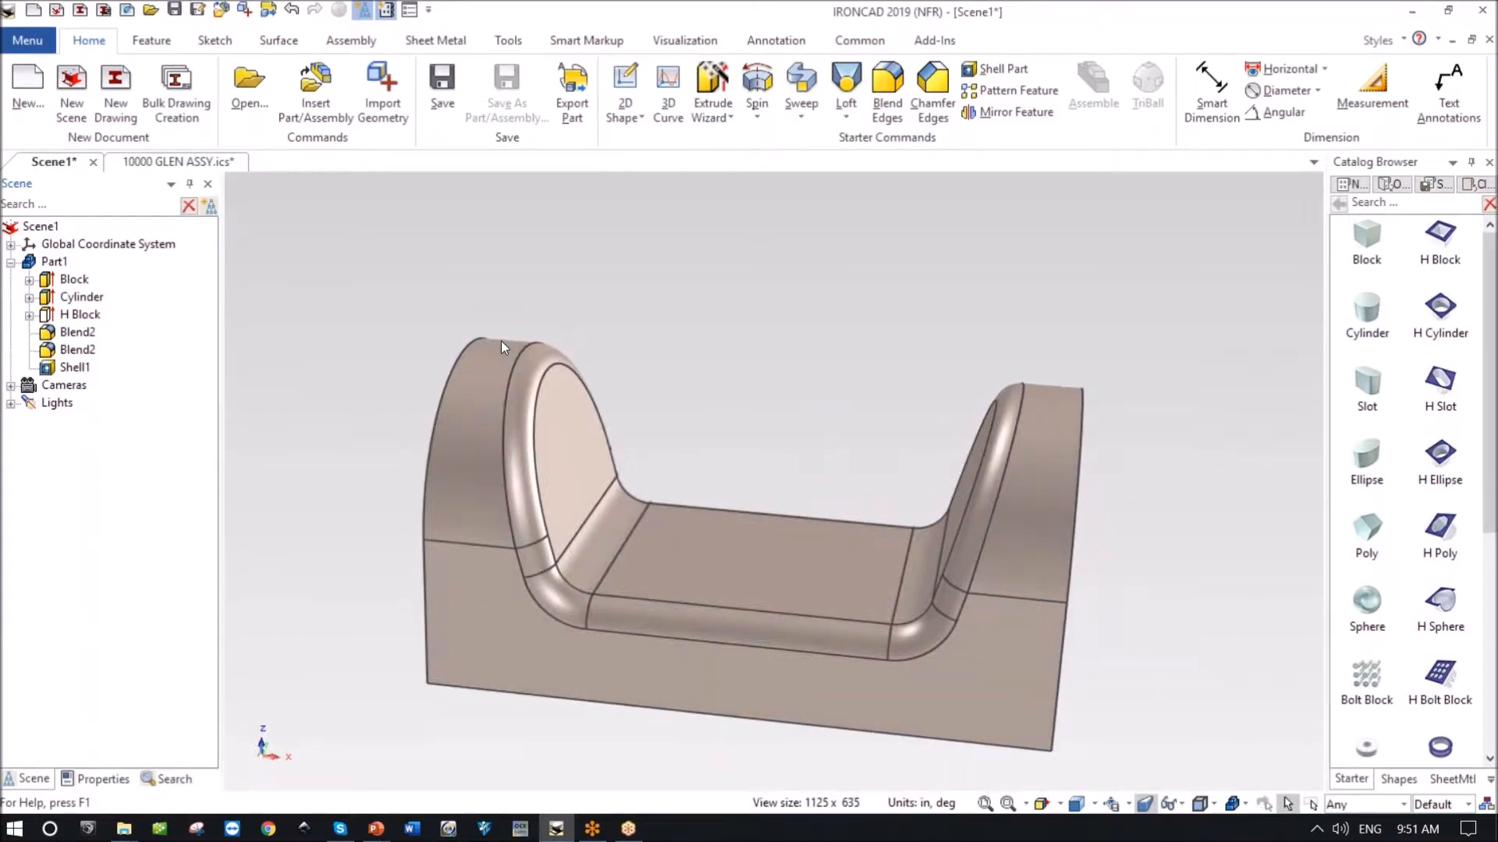
Blend the smoothly connected outer edges of both end faces with a constant radius of 0.25 in.
click(887, 88)
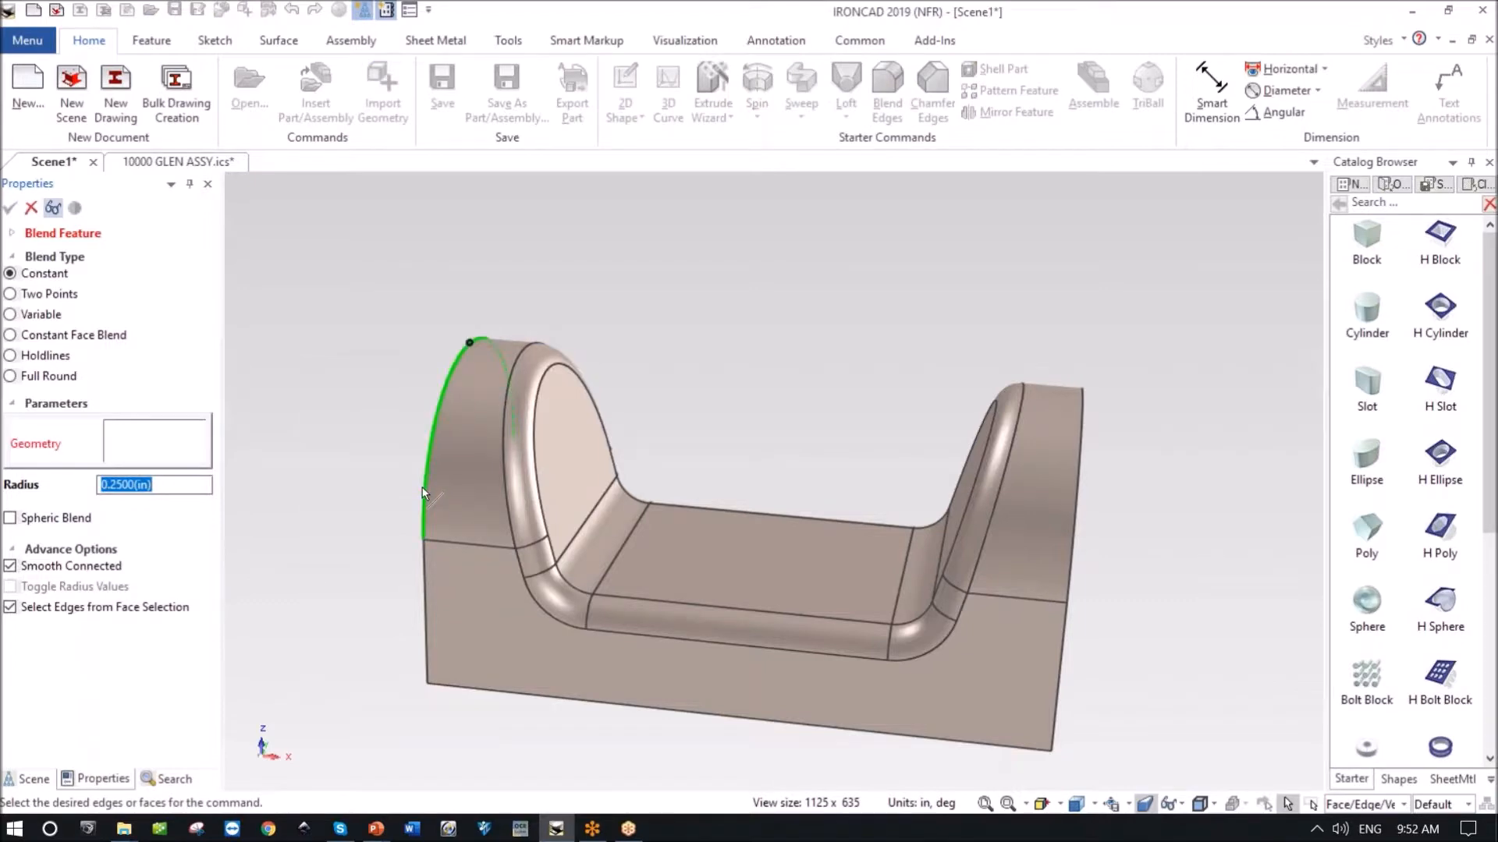
click(424, 545)
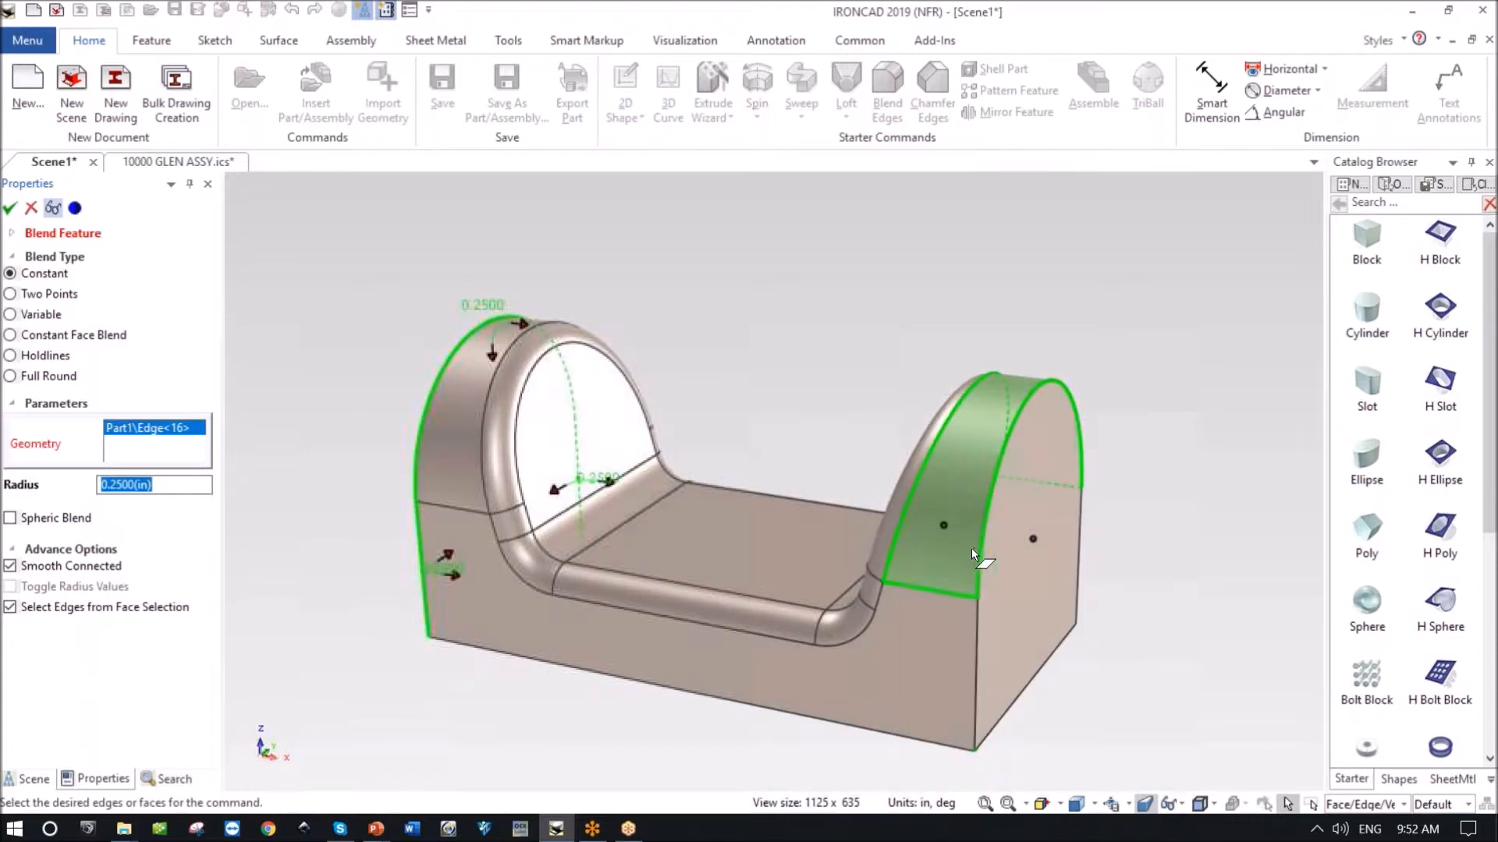
click(980, 550)
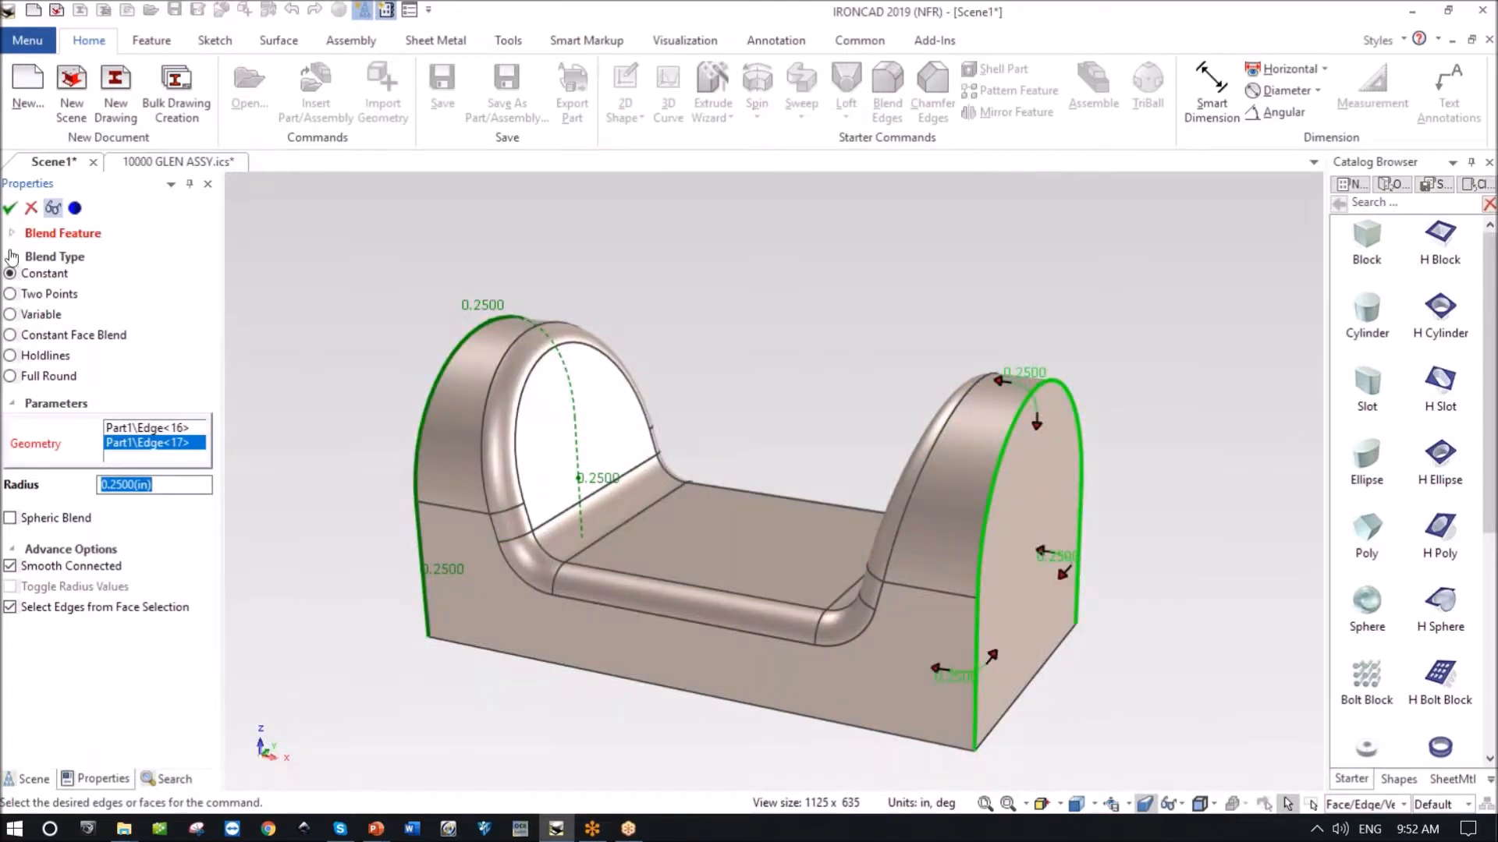
click(10, 207)
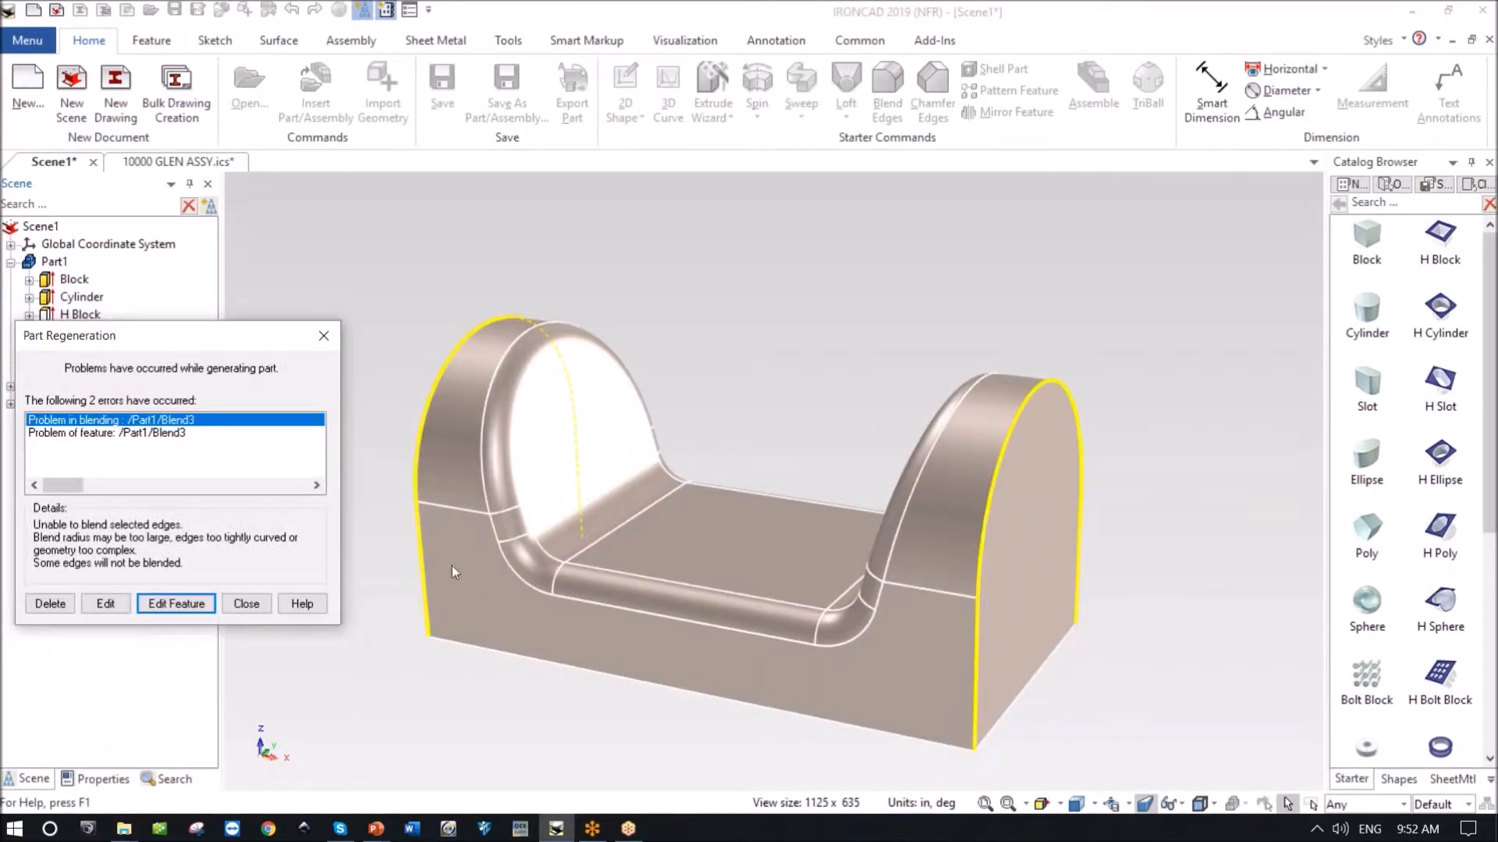
Dismiss the part regeneration errors and reorder Blend3 ahead of Shell1 in the scene tree.
click(242, 606)
middle_drag(391, 419, 494, 622)
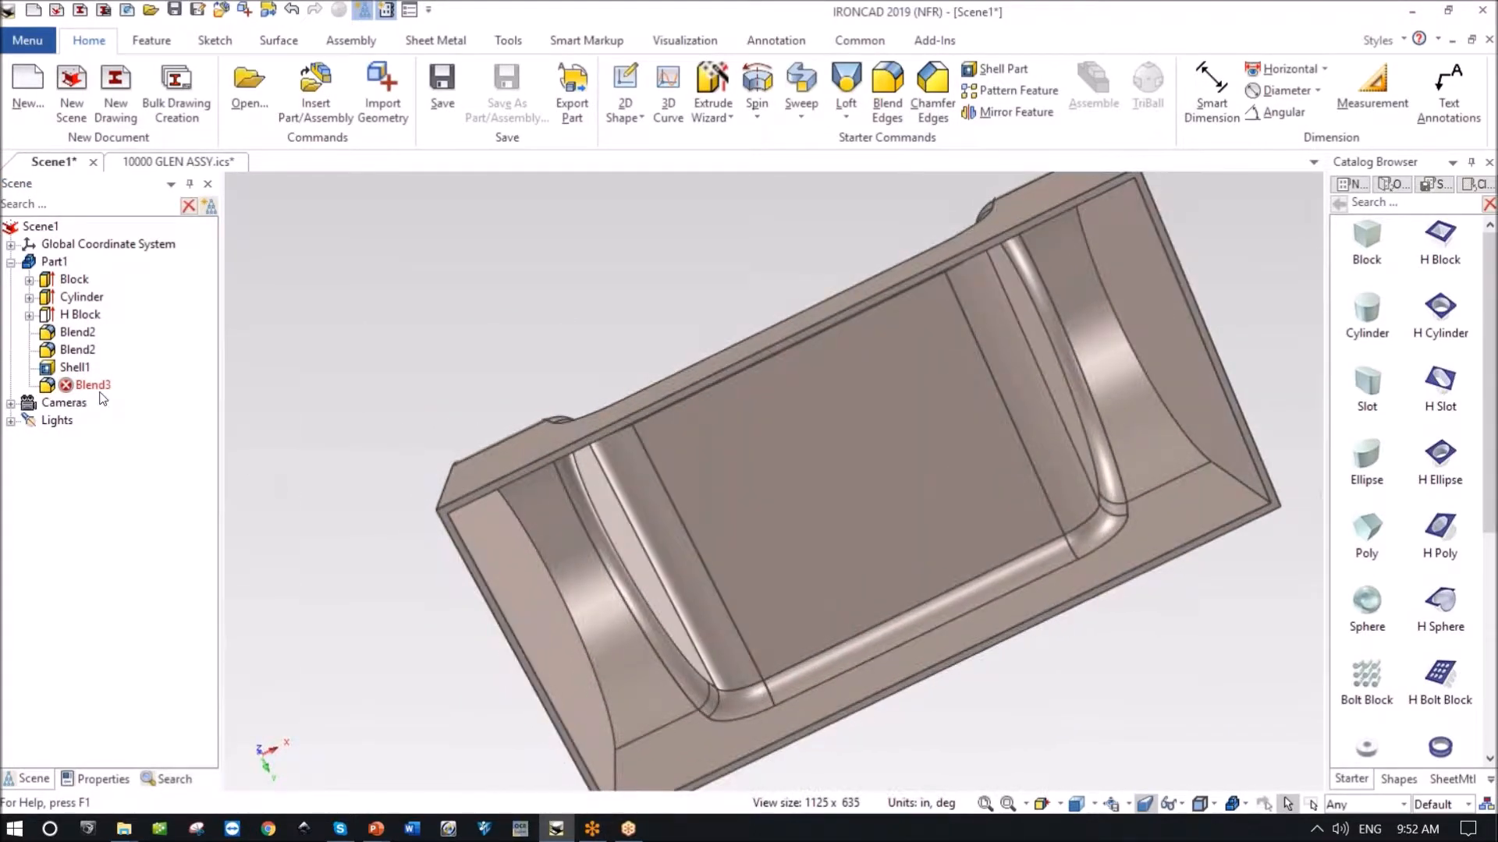
drag(45, 388, 47, 364)
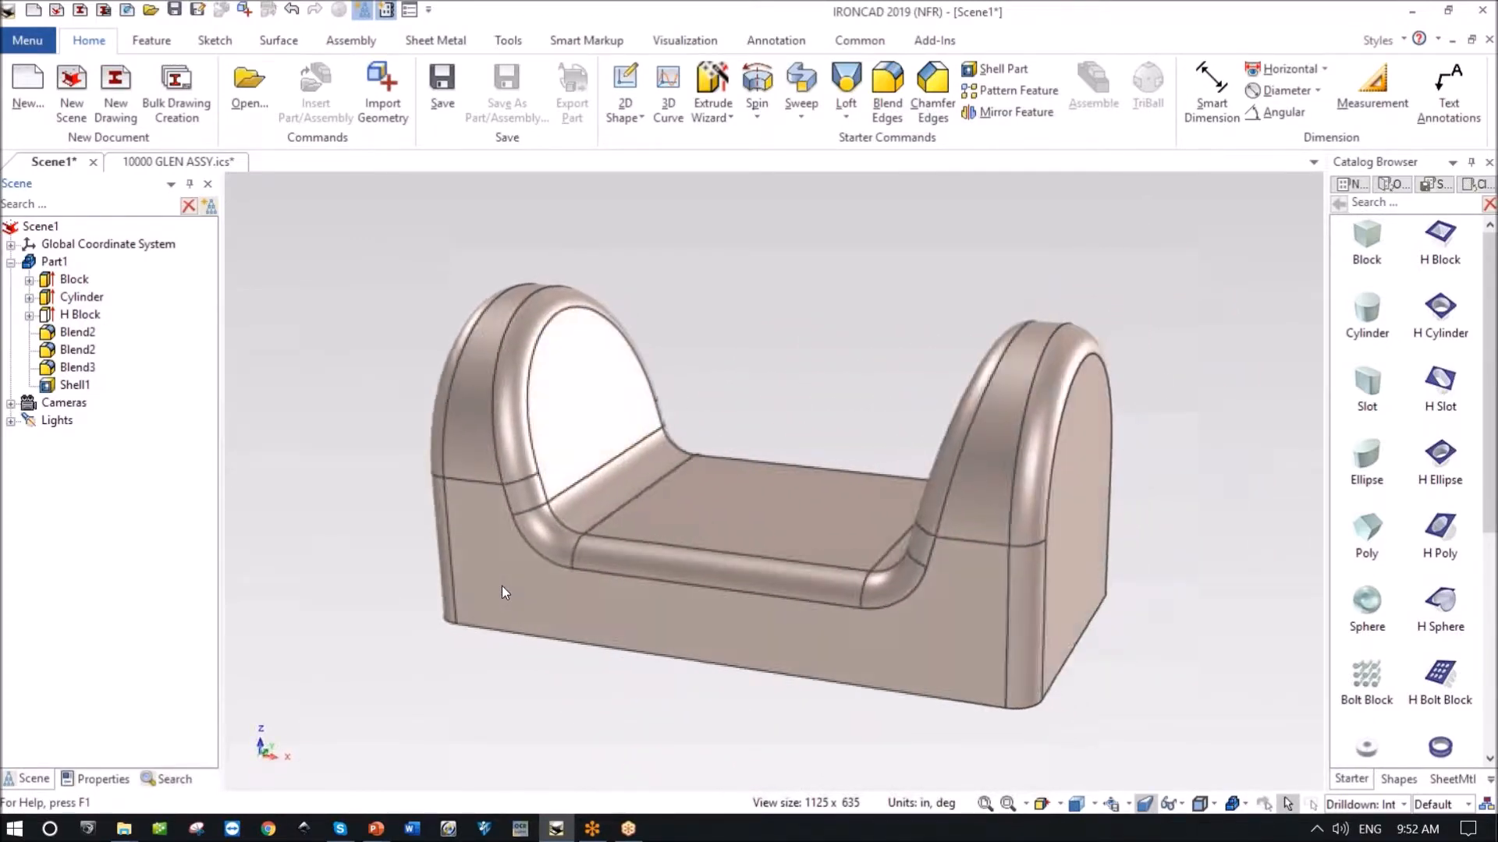
Review Part1's Block, Cylinder, H Block, blend and shell features one by one in the scene tree.
click(80, 286)
click(84, 301)
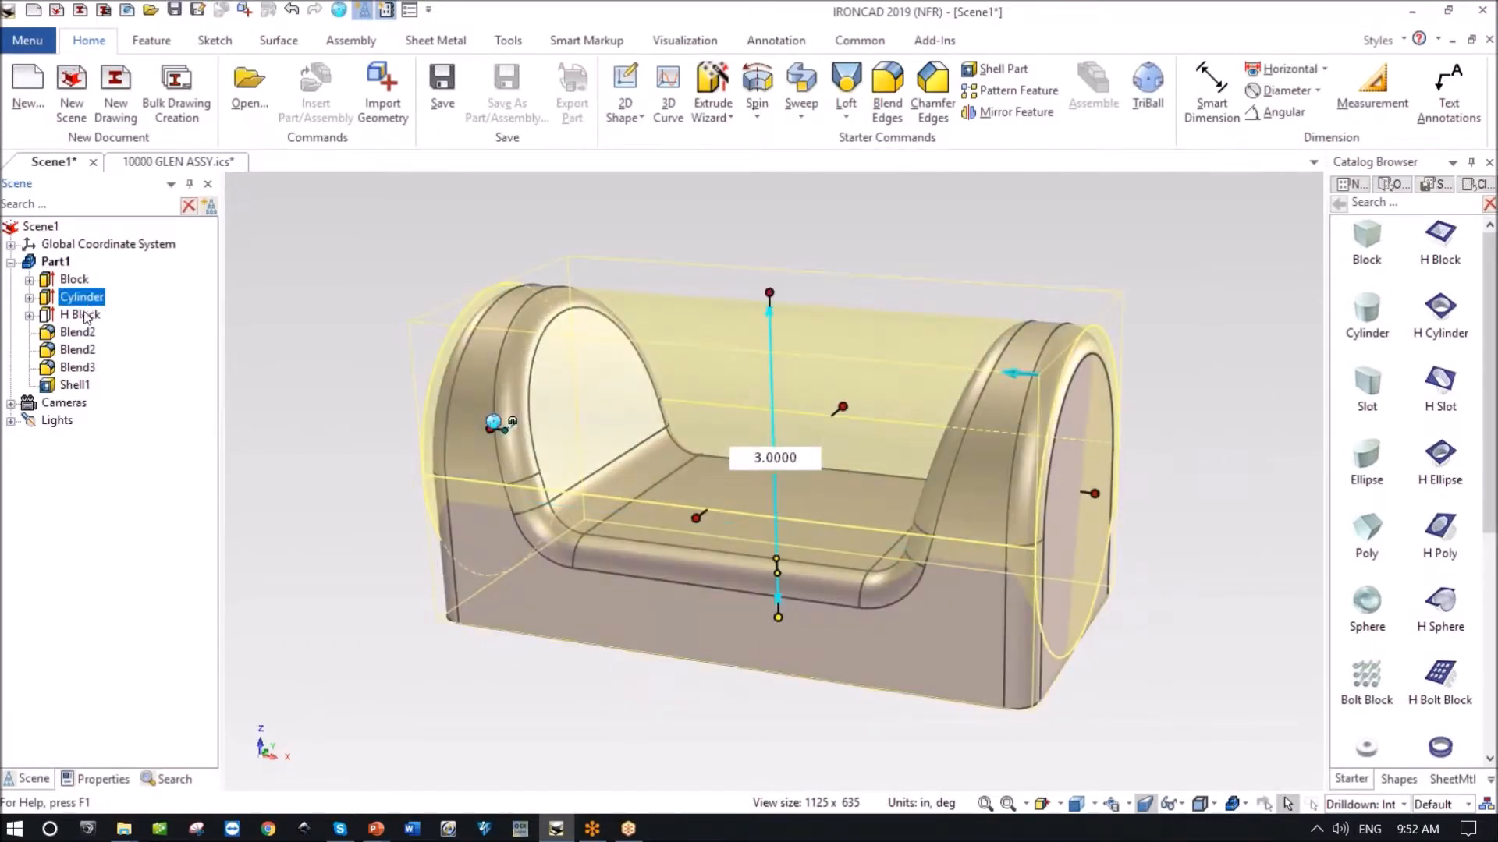
click(83, 316)
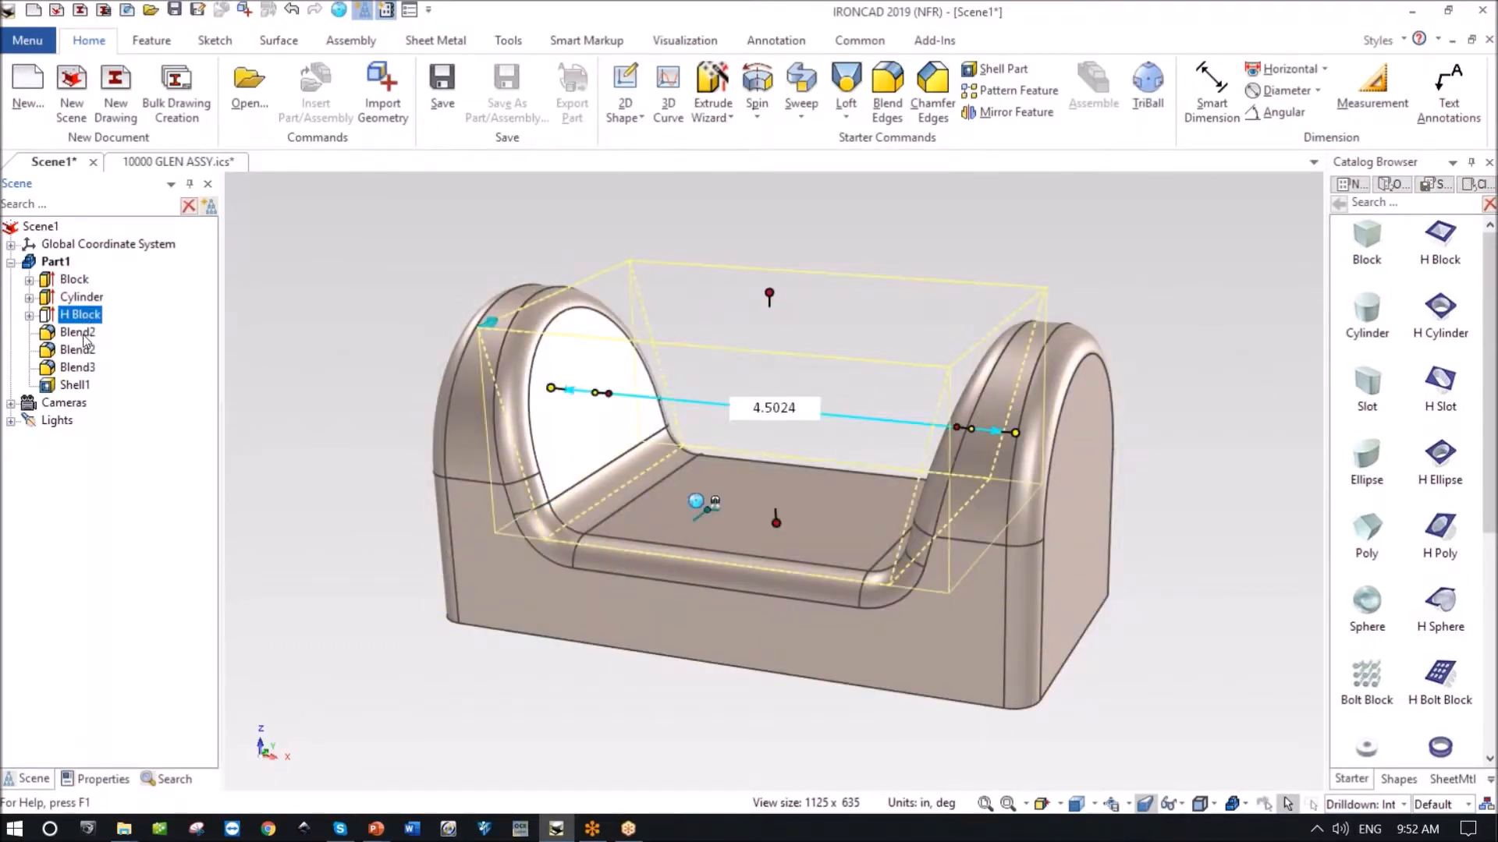
click(83, 334)
click(75, 352)
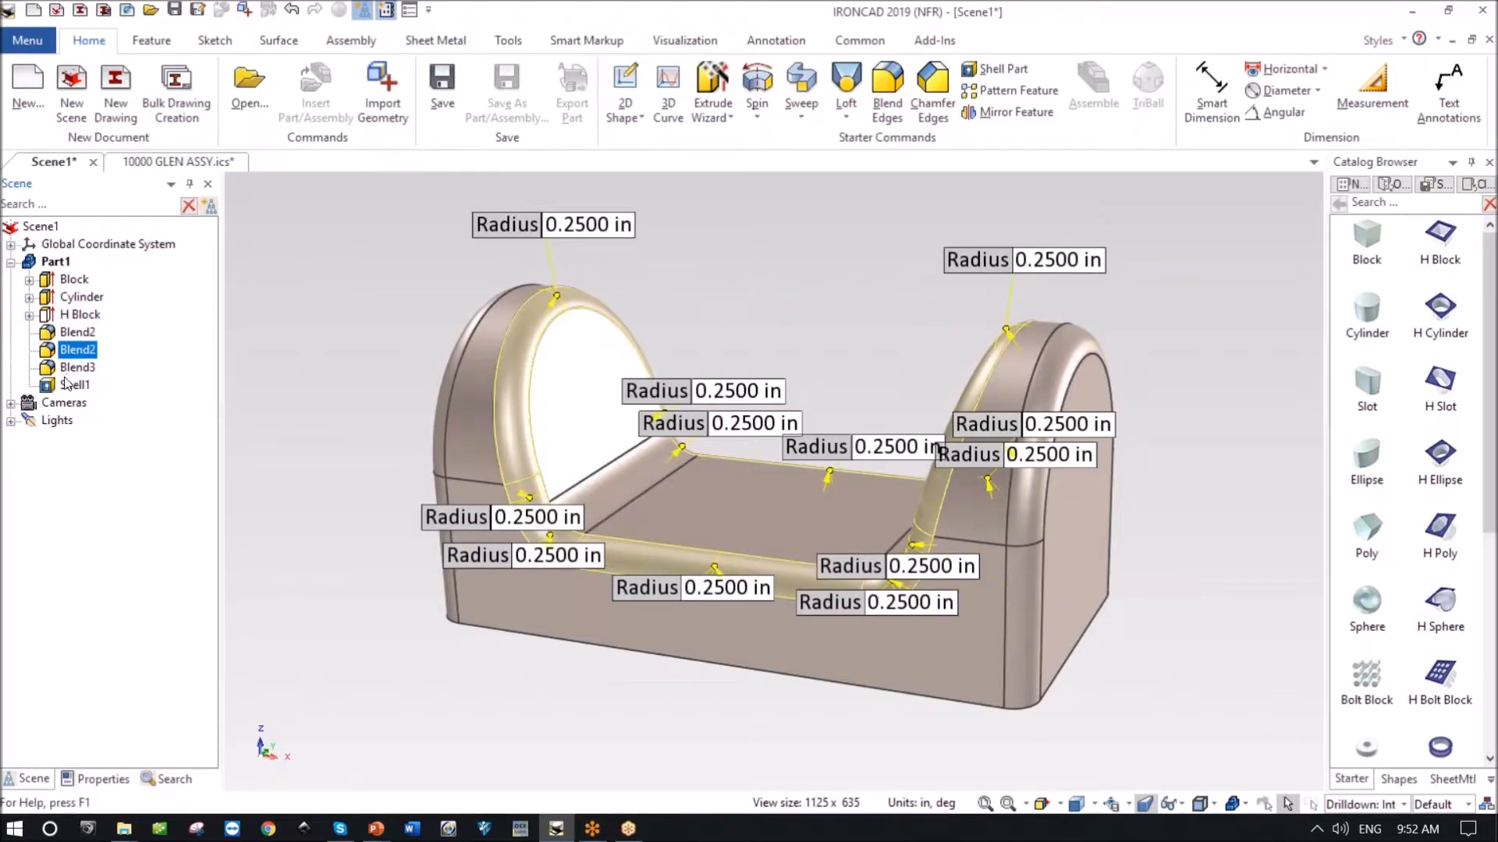
click(69, 368)
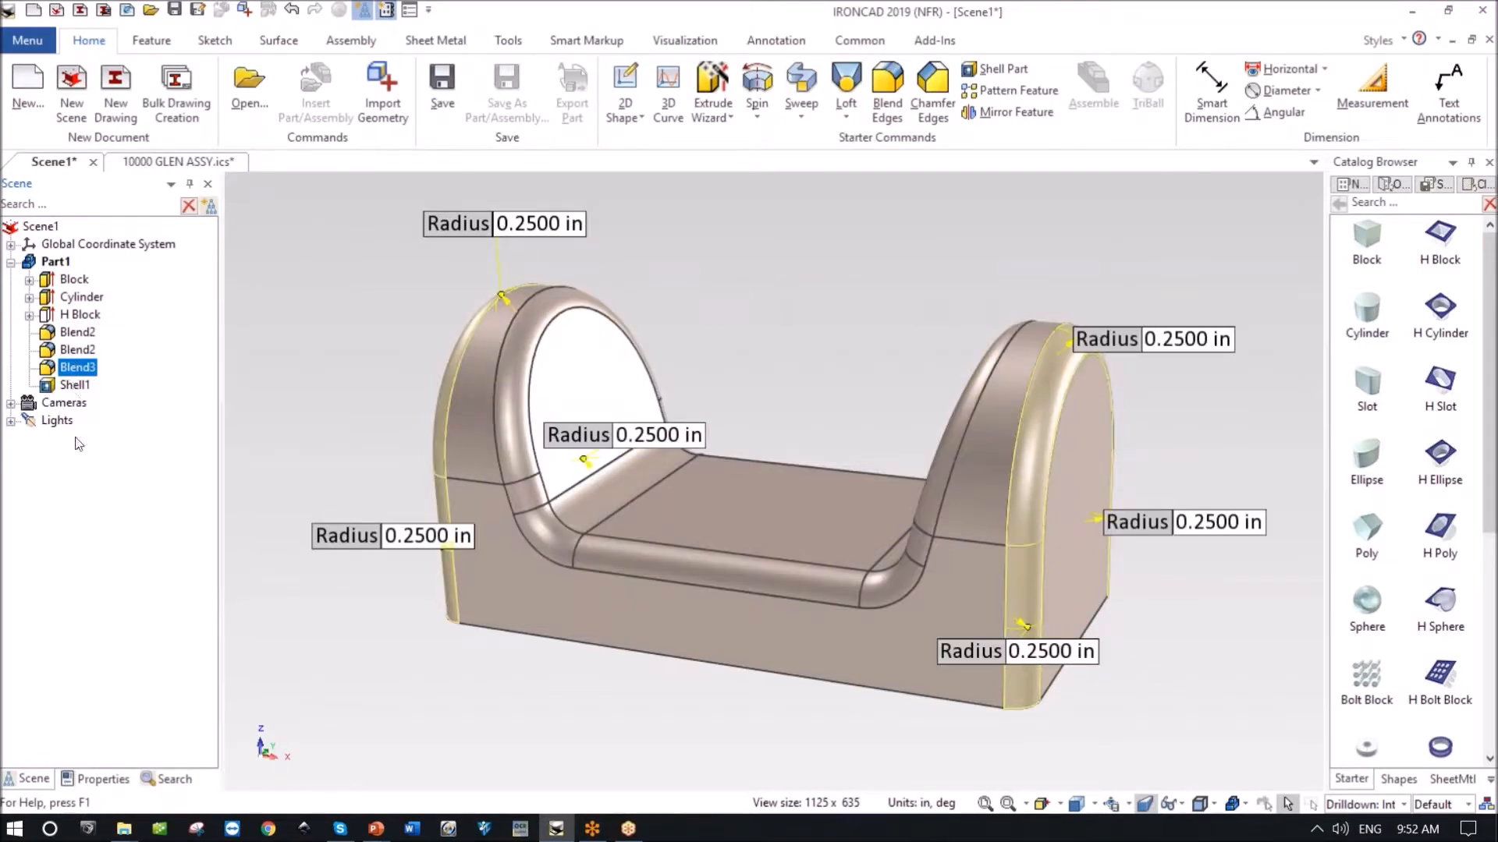
click(72, 386)
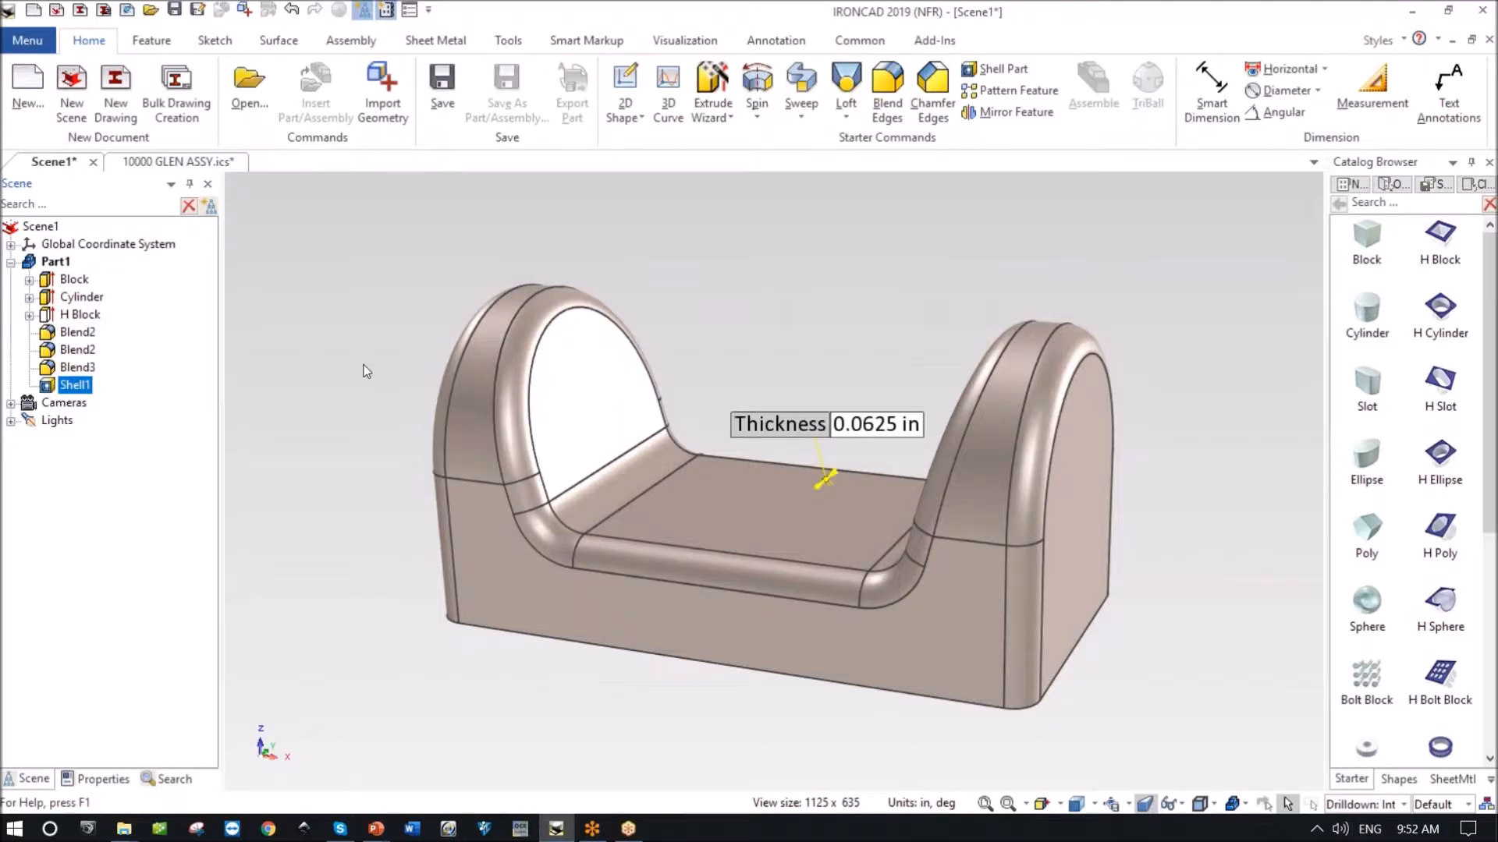
click(822, 318)
Move the cutout's inner wall face at the +X end with the TriBall, rotating it 20° about its upright in-plane axis.
middle_drag(821, 317, 920, 432)
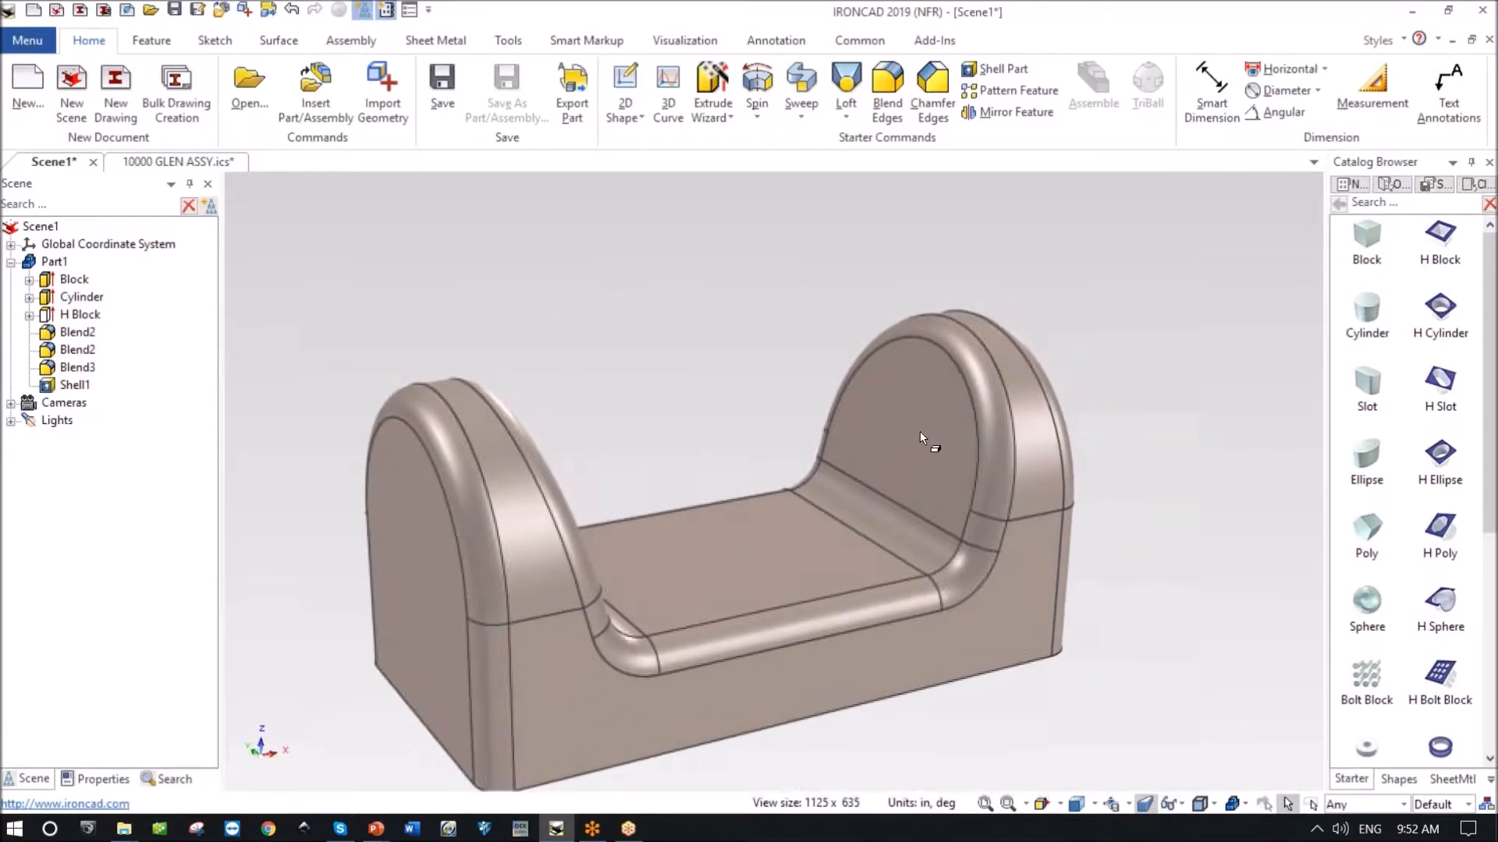
click(917, 434)
click(922, 405)
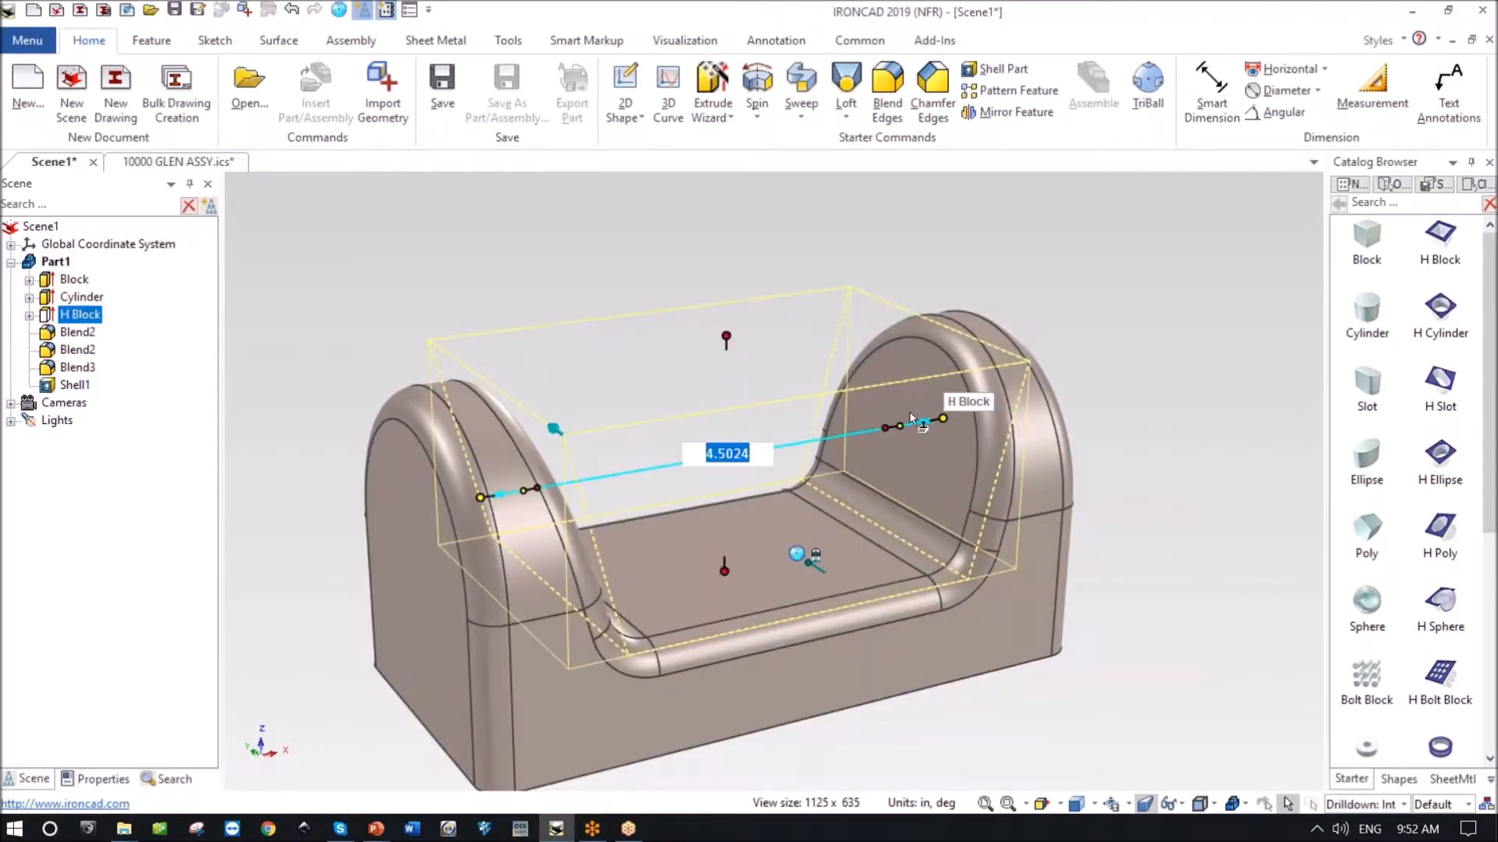
click(897, 473)
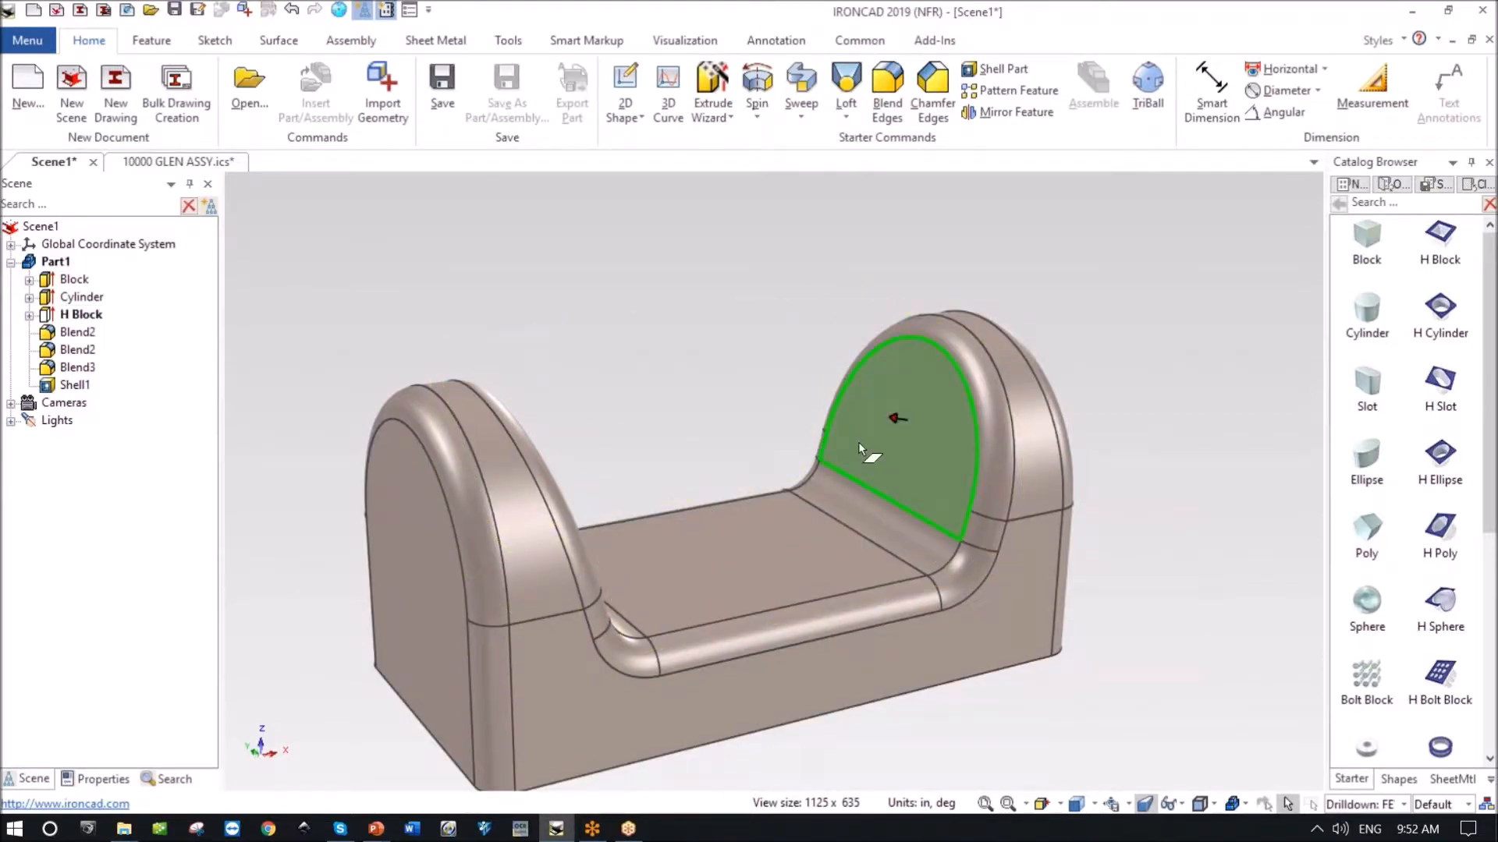
key(F10)
middle_drag(953, 368, 932, 344)
click(927, 352)
drag(866, 425, 1024, 456)
text(20)
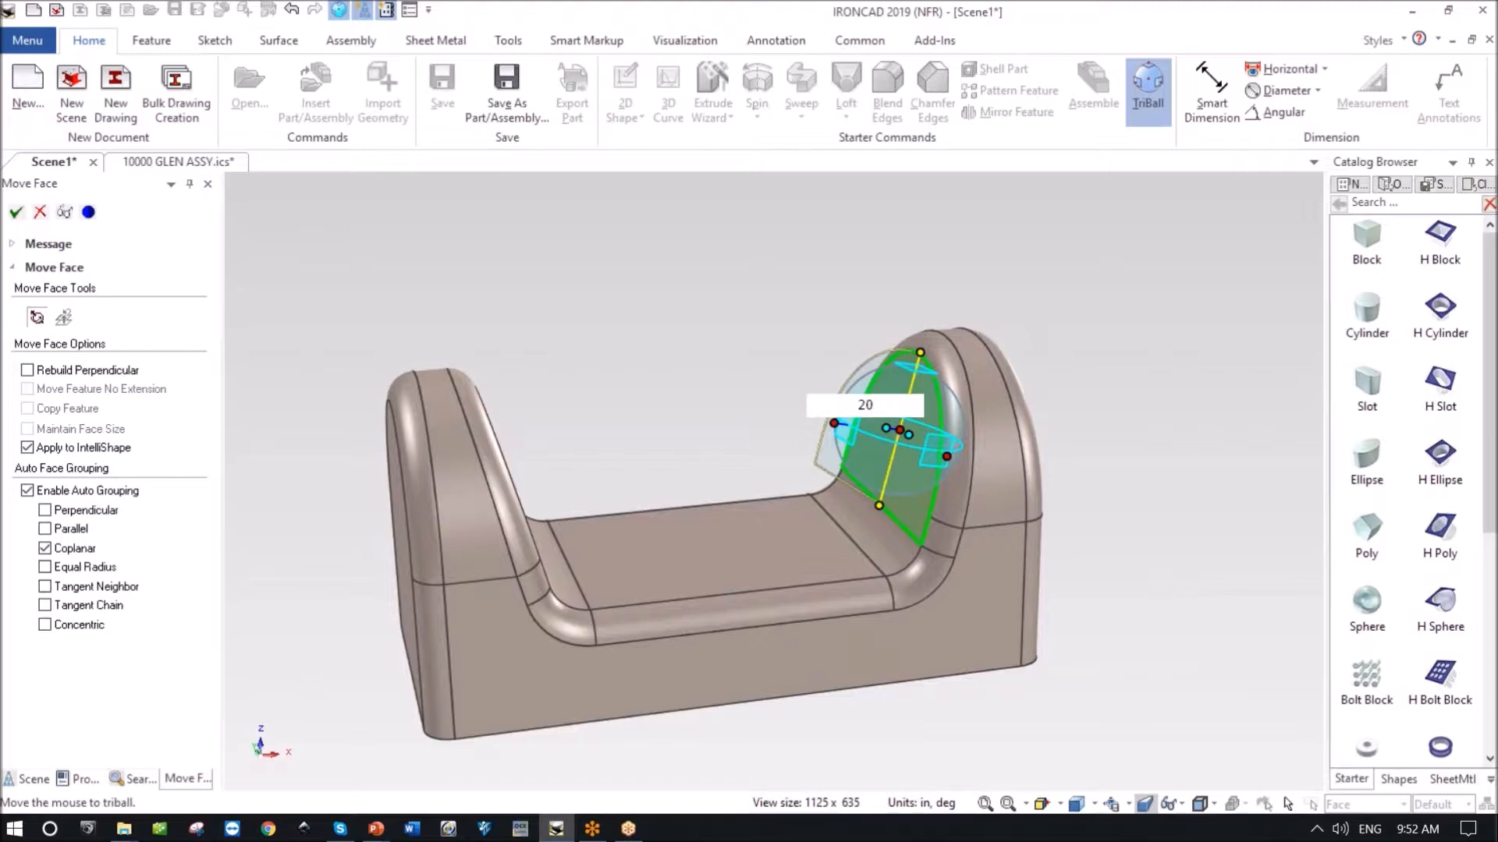
key(Return)
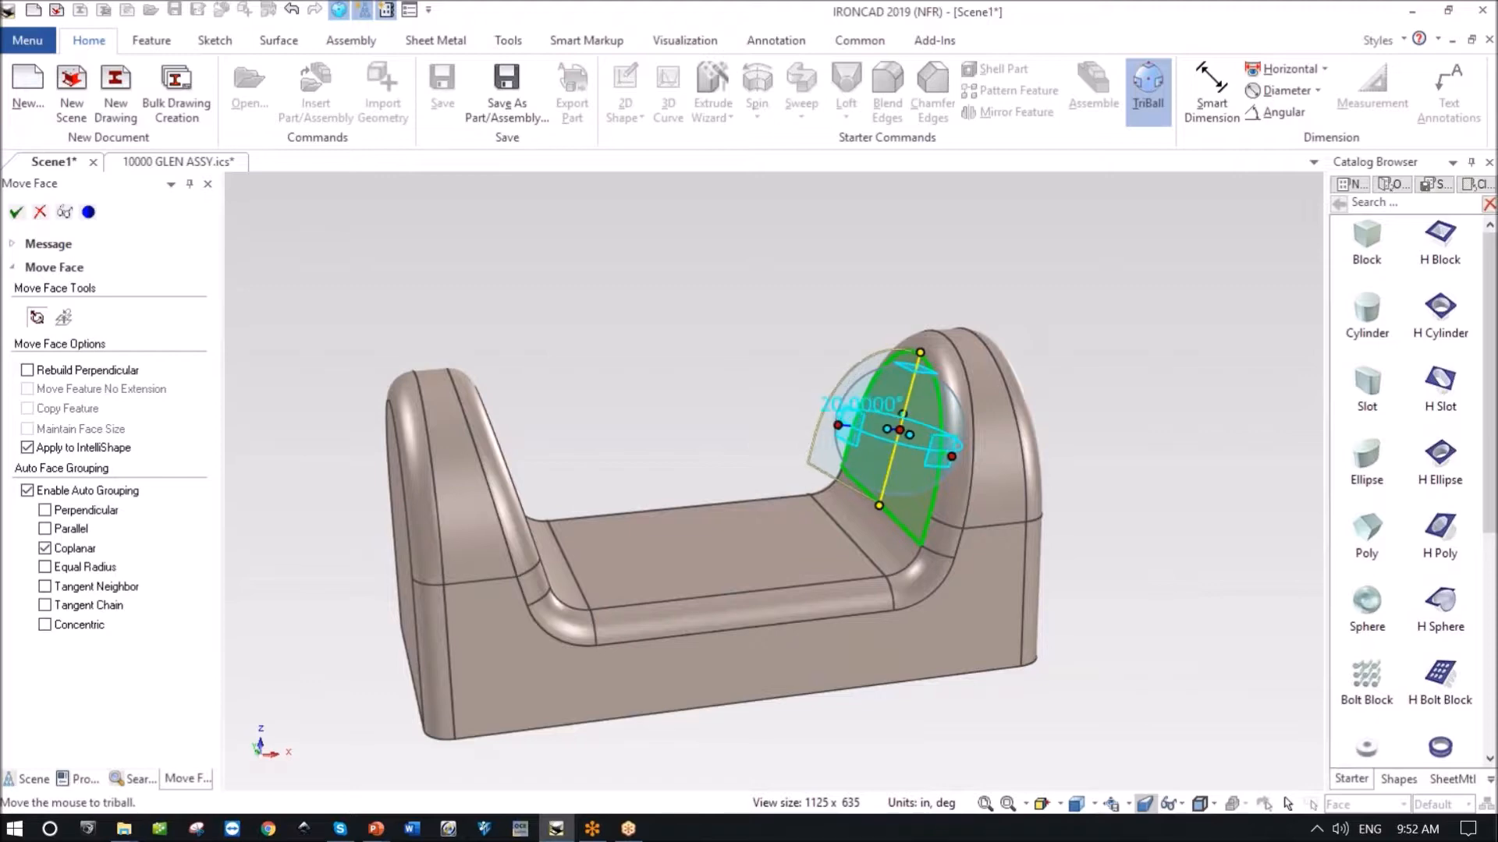
click(15, 214)
Examine the skewed +X wall from several sides and check the Cylinder feature's sizing handles.
scroll(1197, 454, down, 2)
middle_drag(1192, 455, 1170, 471)
click(962, 541)
click(962, 541)
middle_drag(1122, 580, 1045, 563)
click(961, 544)
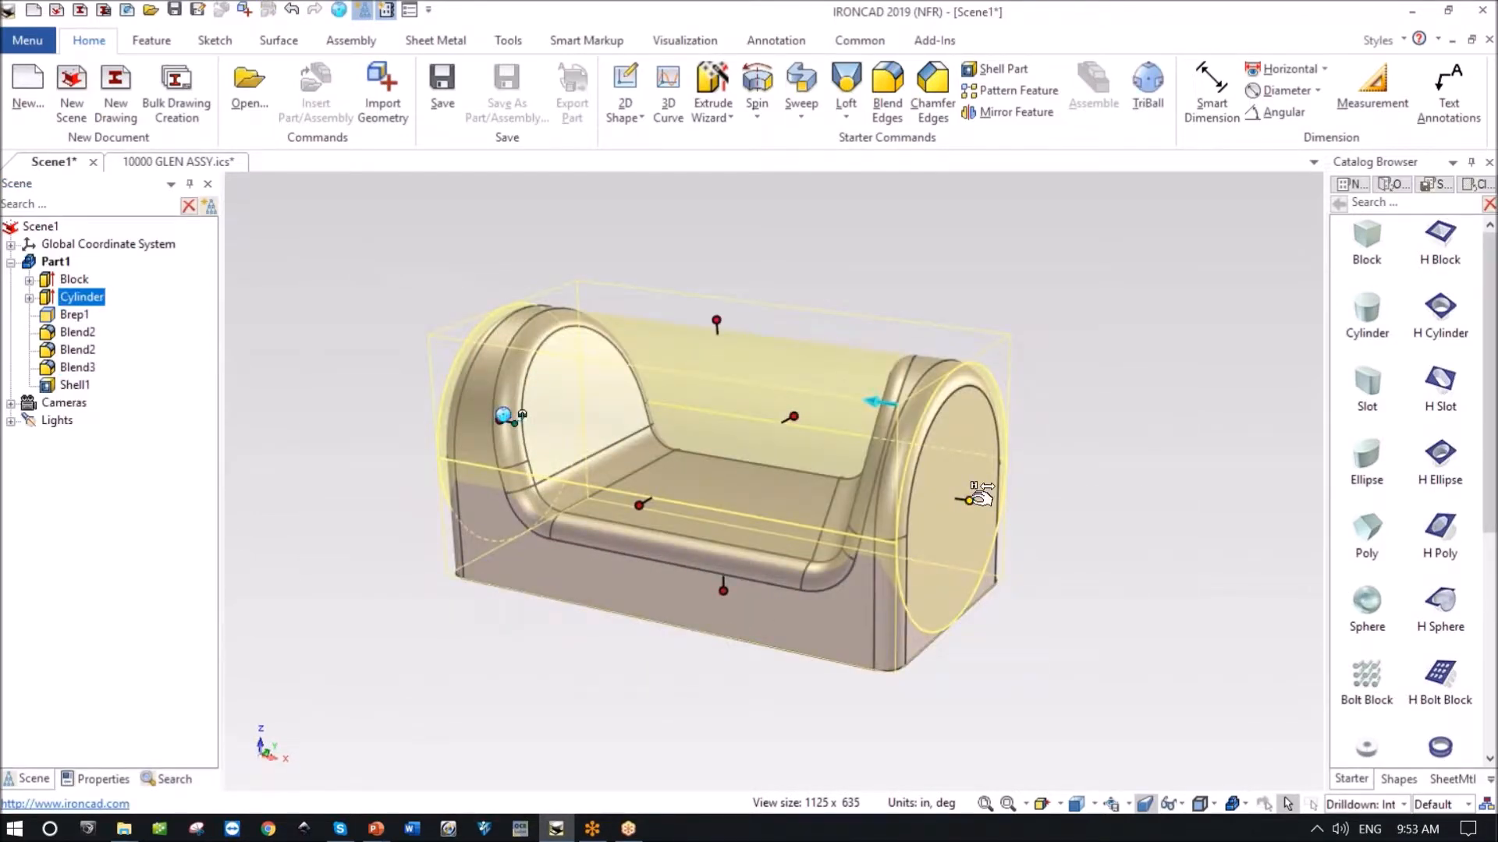
click(1029, 625)
Pull the Brep1 cutout's -X wall inward toward +X to shorten the cutout.
middle_drag(578, 628, 578, 408)
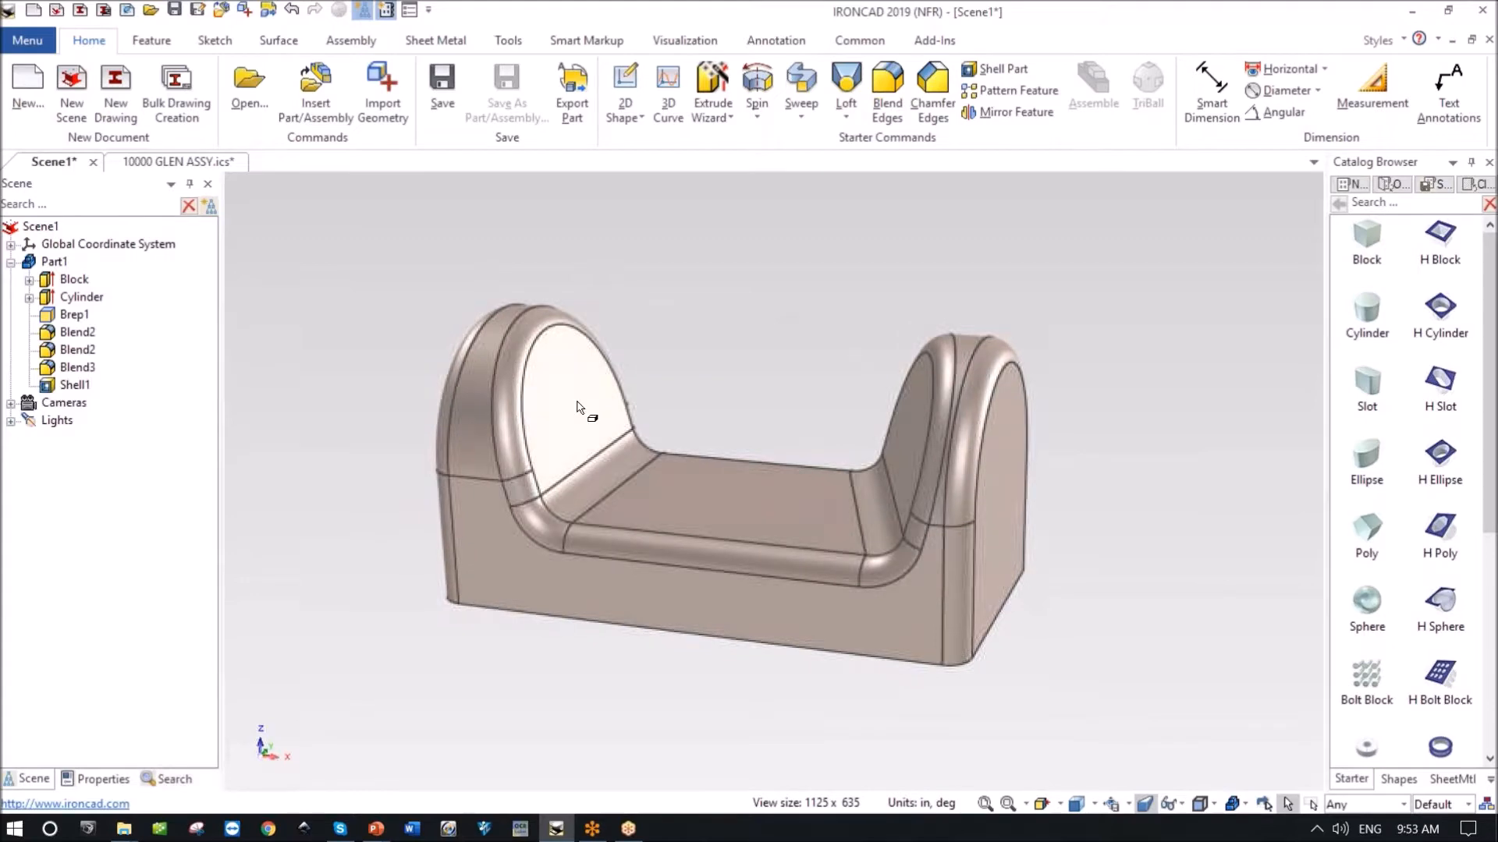
click(584, 402)
click(578, 396)
drag(578, 394, 671, 398)
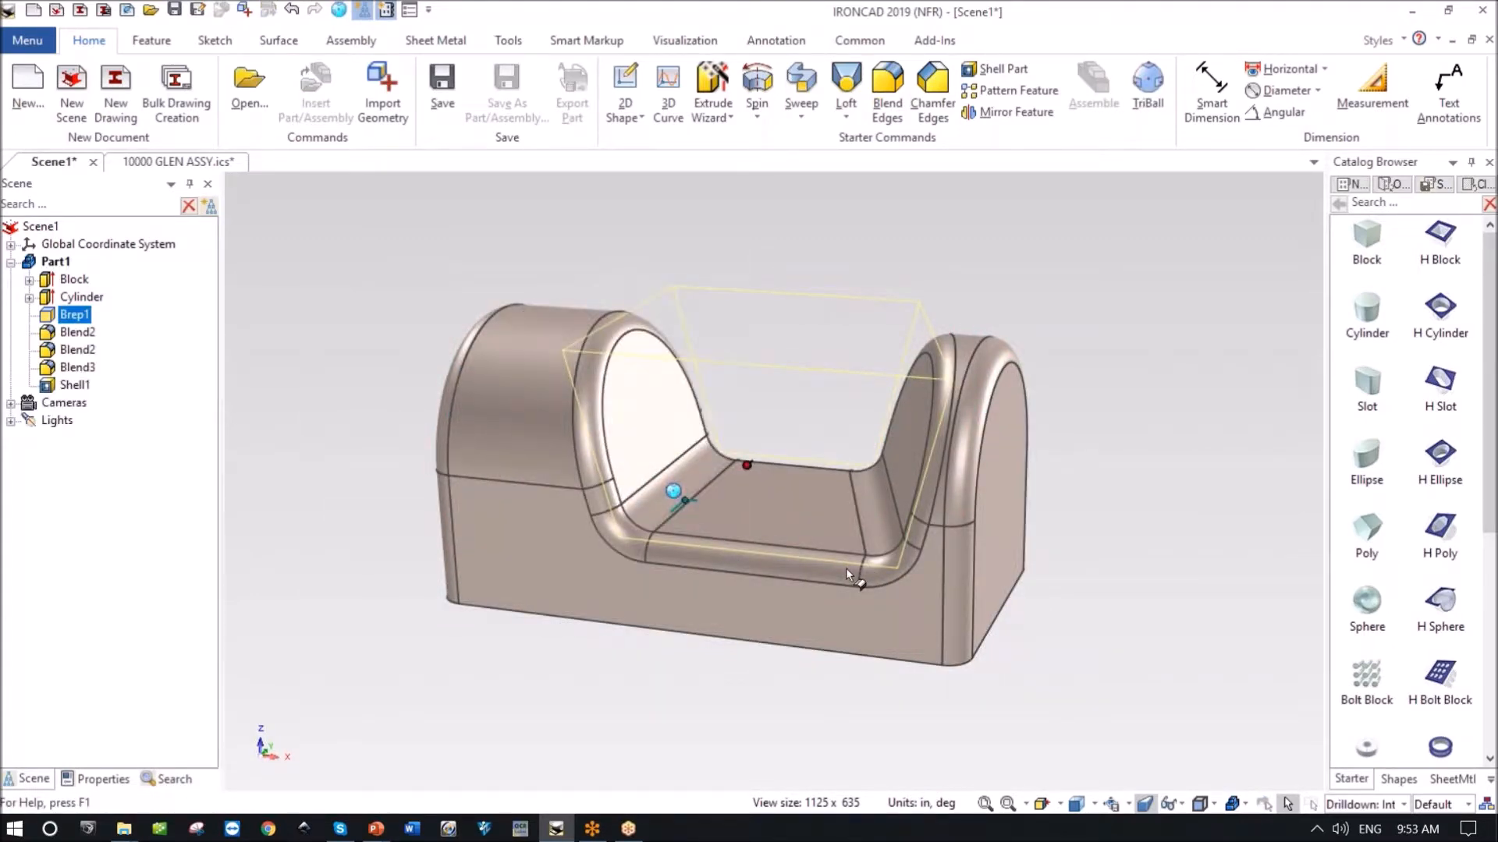
Try raising the Brep1 cutout's floor with its face handle, and undo that move.
middle_drag(845, 567, 776, 461)
drag(770, 467, 766, 474)
middle_drag(763, 501, 782, 487)
drag(782, 484, 788, 410)
middle_drag(736, 565, 819, 550)
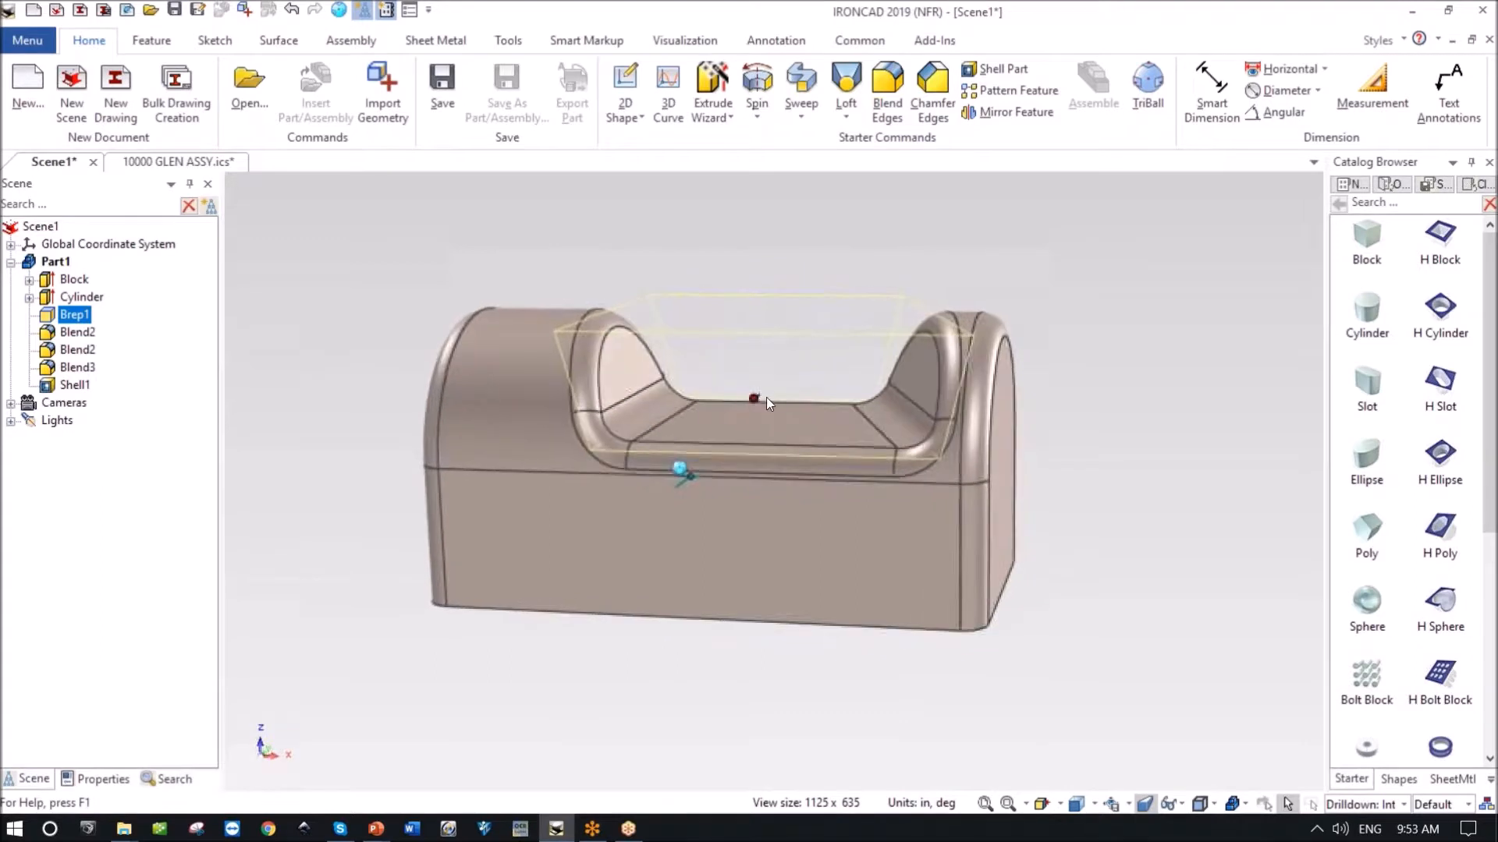
click(291, 10)
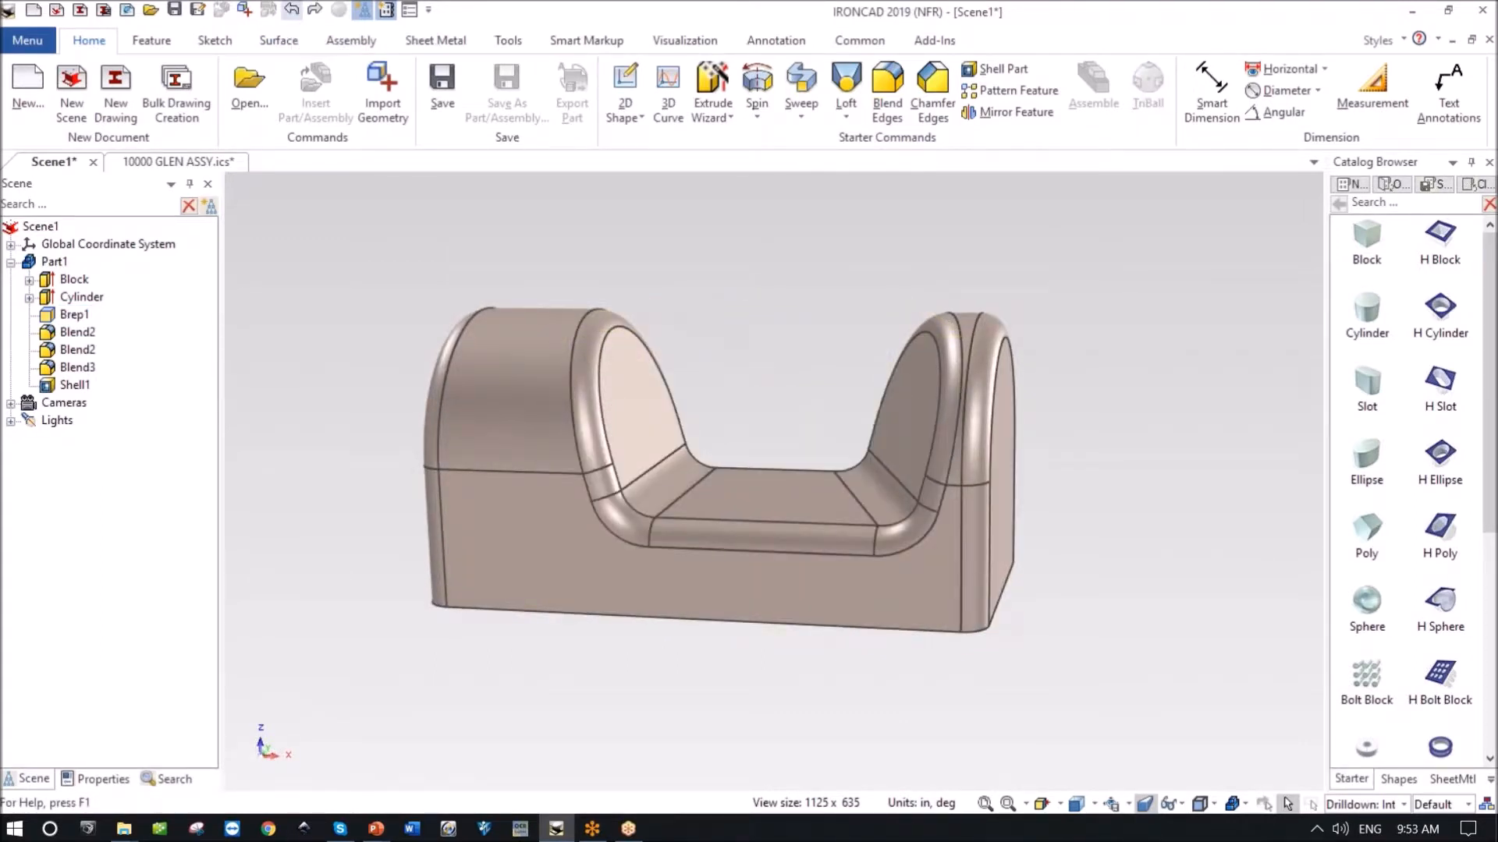
Collapse Part1 in the scene tree and pull the cutout's -X wall back outward toward the -X end.
middle_drag(936, 431, 872, 445)
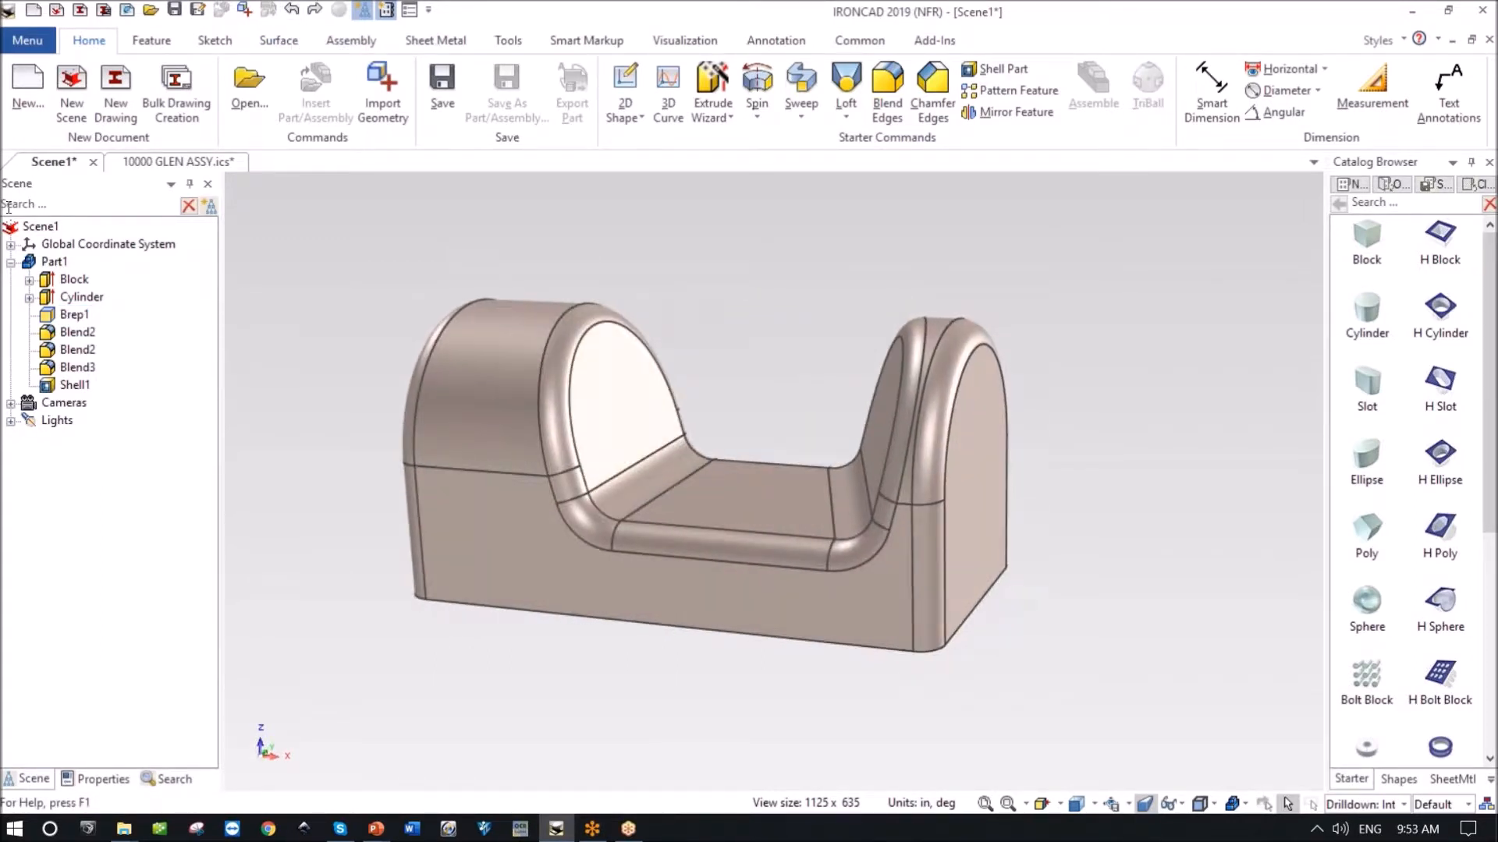
click(10, 266)
middle_drag(687, 331, 579, 401)
click(589, 397)
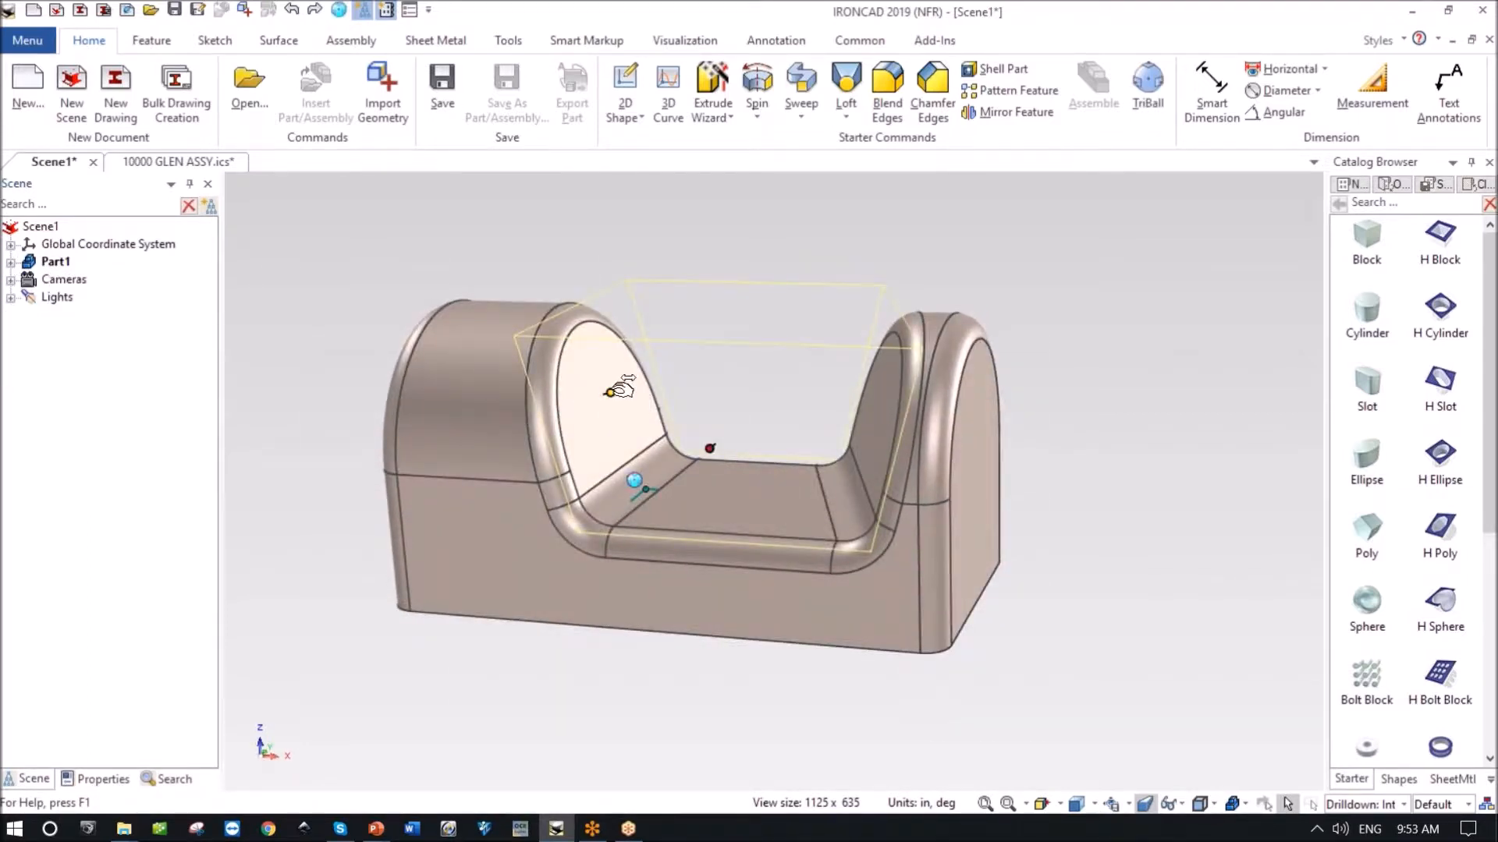
middle_drag(546, 407, 630, 377)
Move the cutout's inner wall face at the -X end with the TriBall, rotating it 20° about its upright in-plane axis.
click(562, 379)
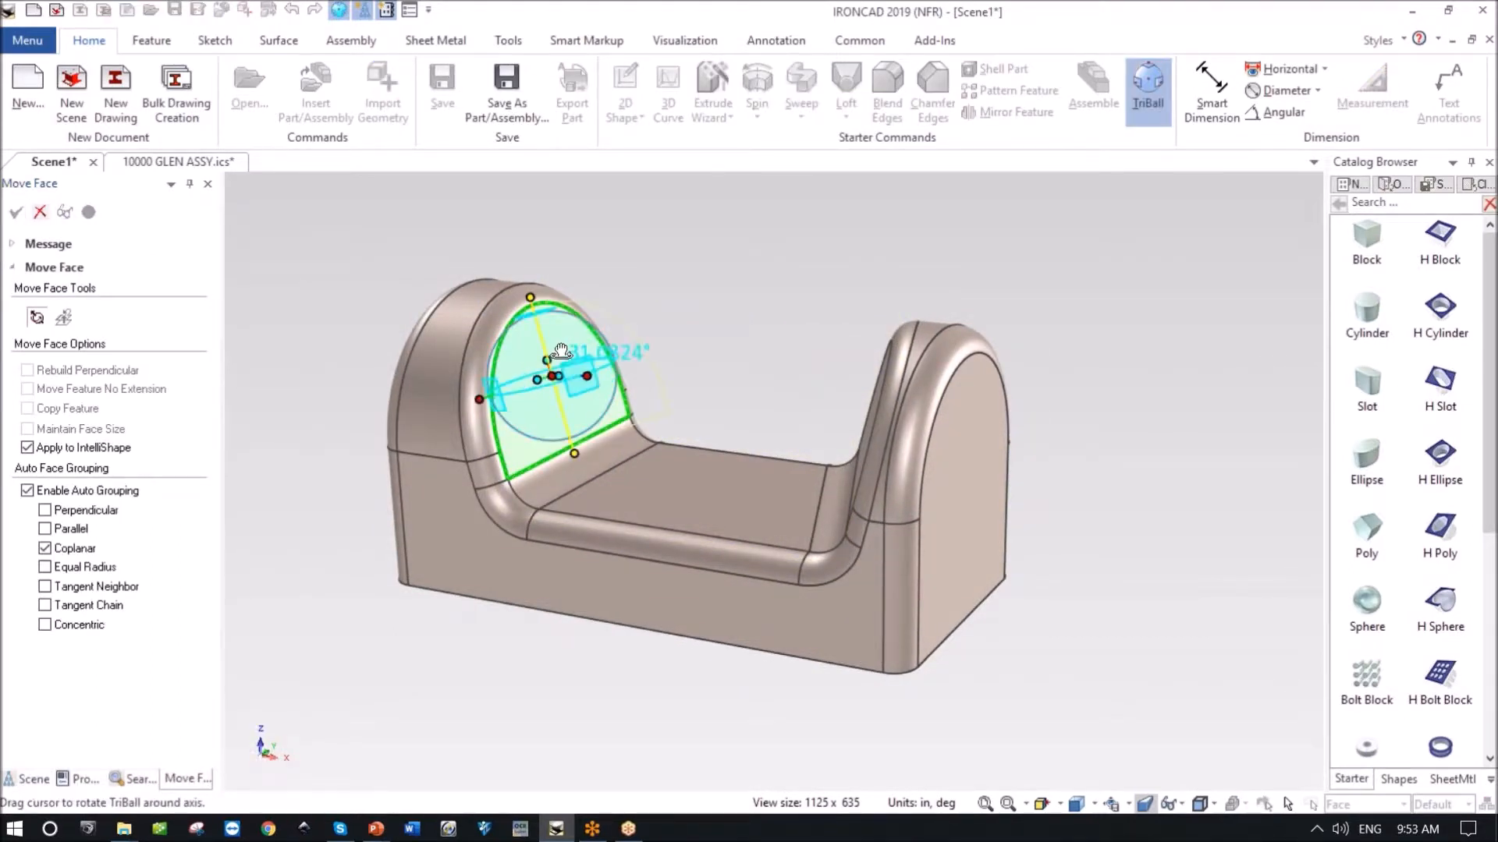
click(561, 351)
text(20)
key(Return)
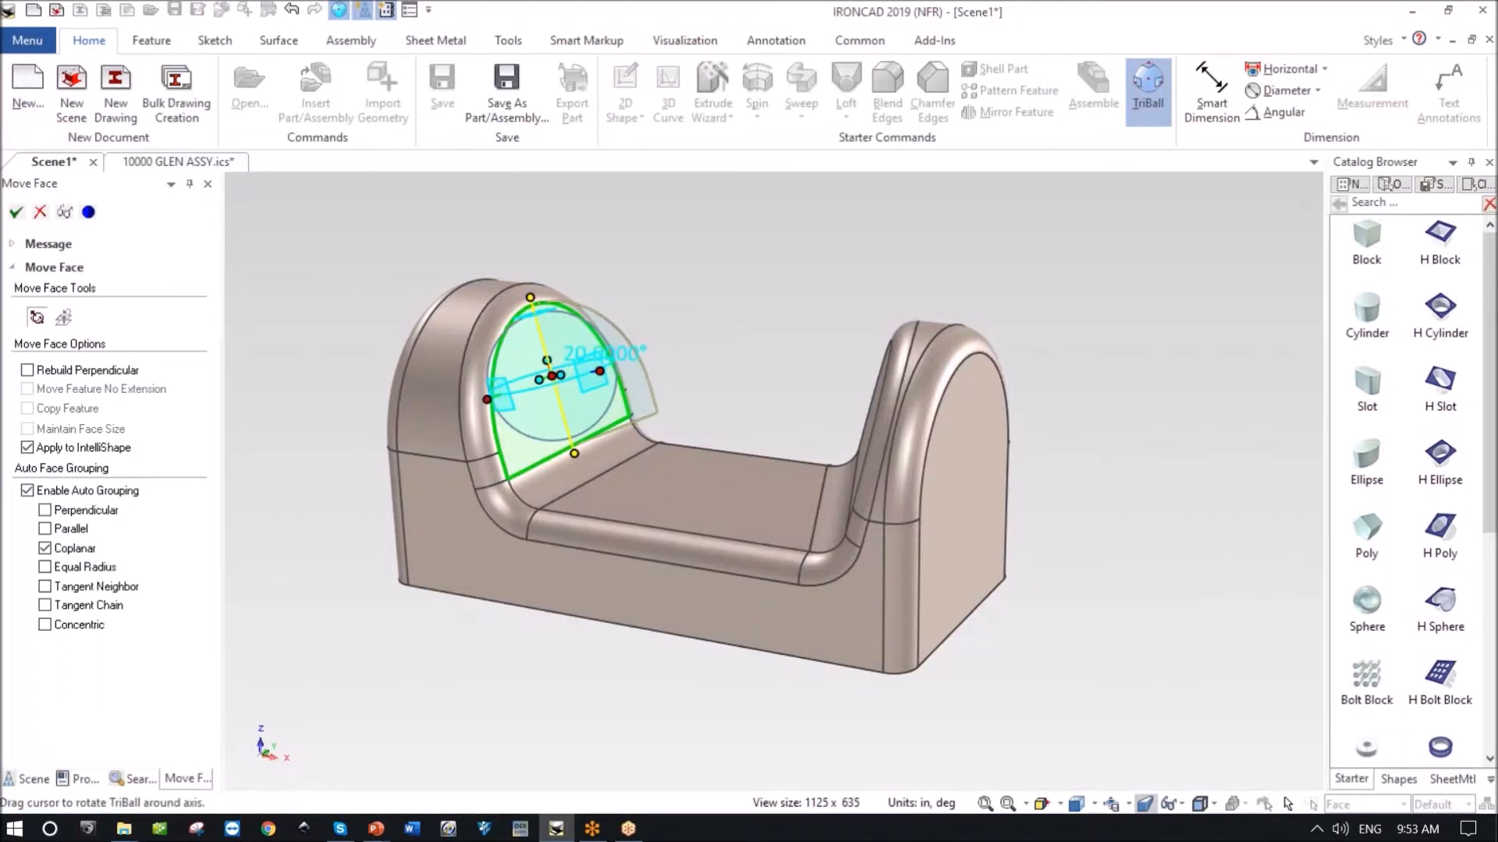
click(16, 211)
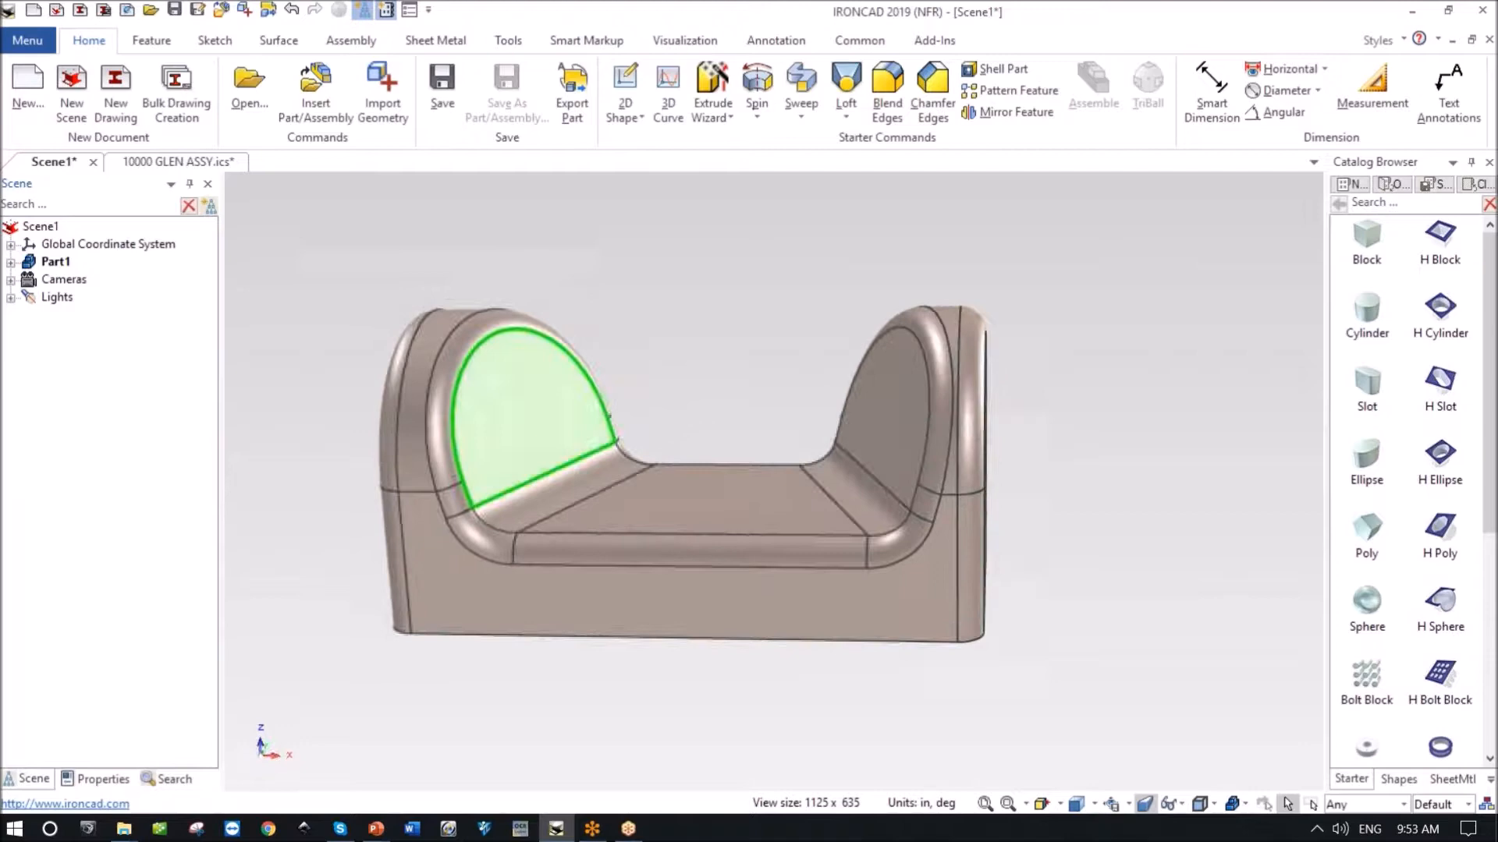
Select the Cylinder feature and the Block feature directly on the model to show their sizing handles.
middle_drag(437, 501, 530, 507)
click(535, 509)
click(545, 513)
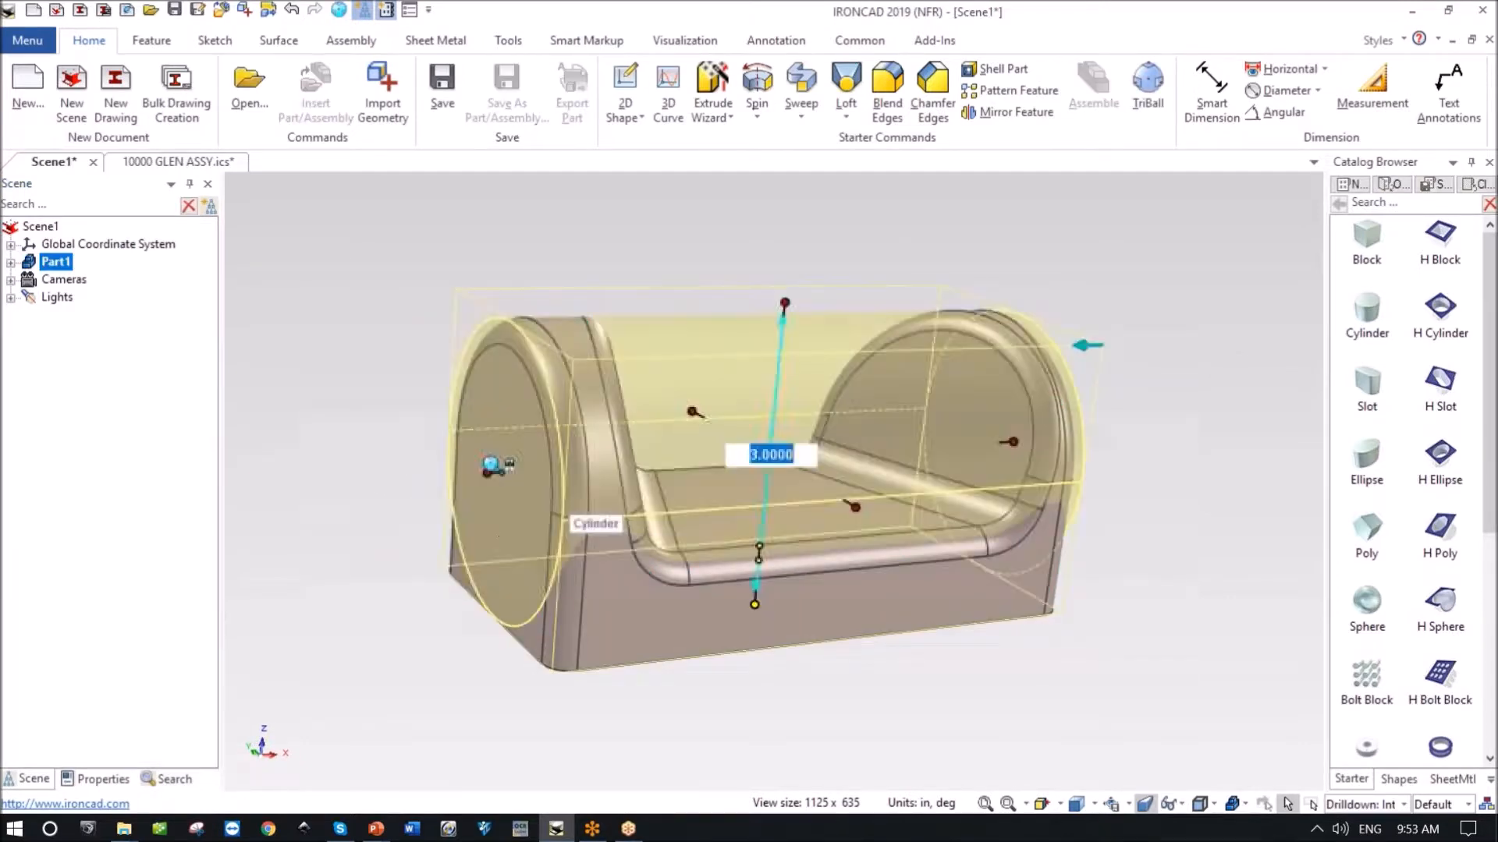
click(598, 635)
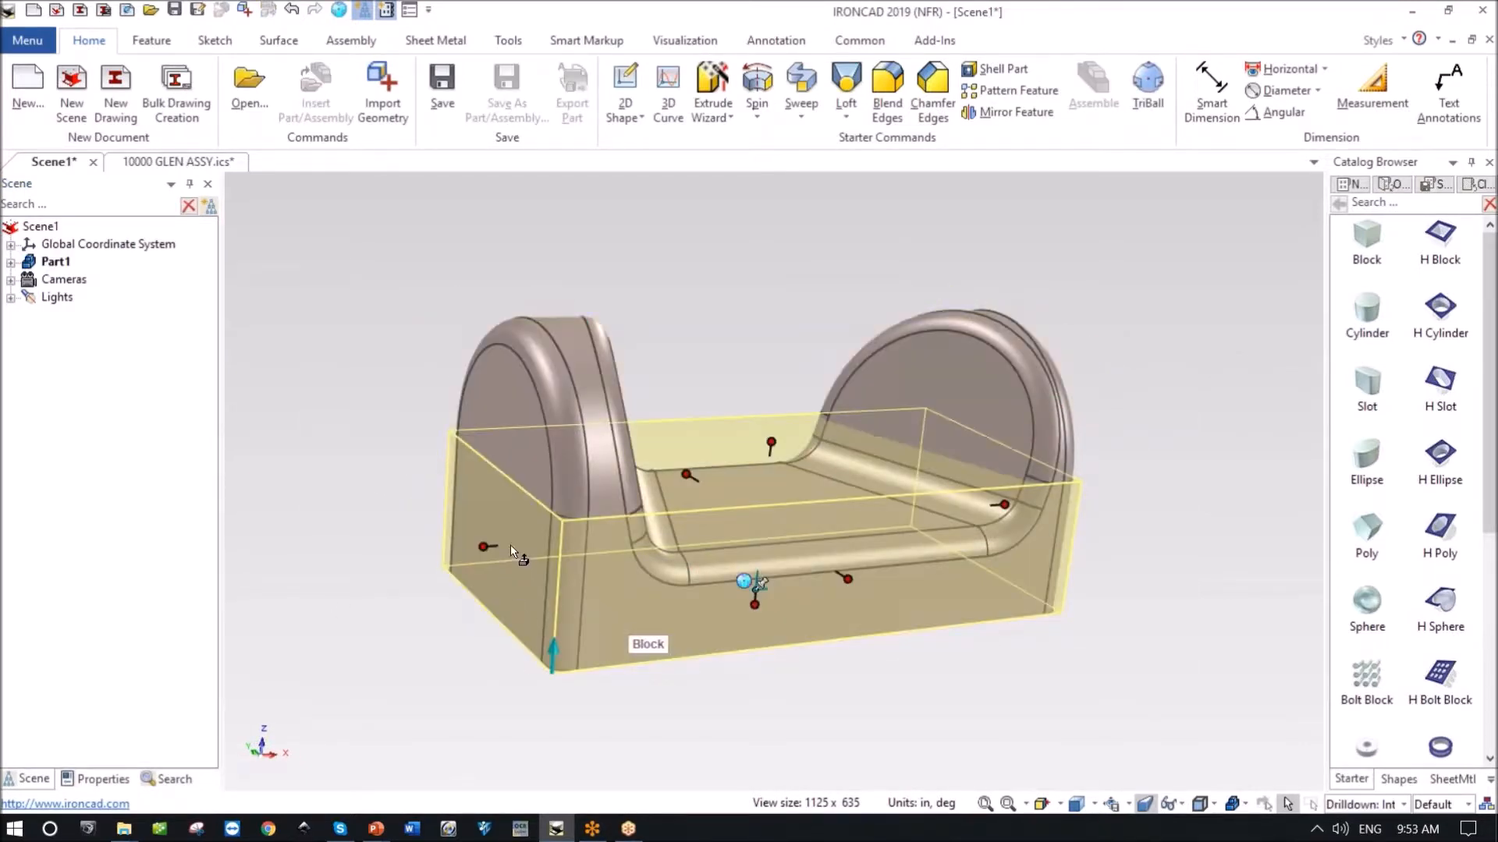
Move the block's outer end face at the -X end outward about 0.33 in with the TriBall.
click(508, 433)
click(499, 487)
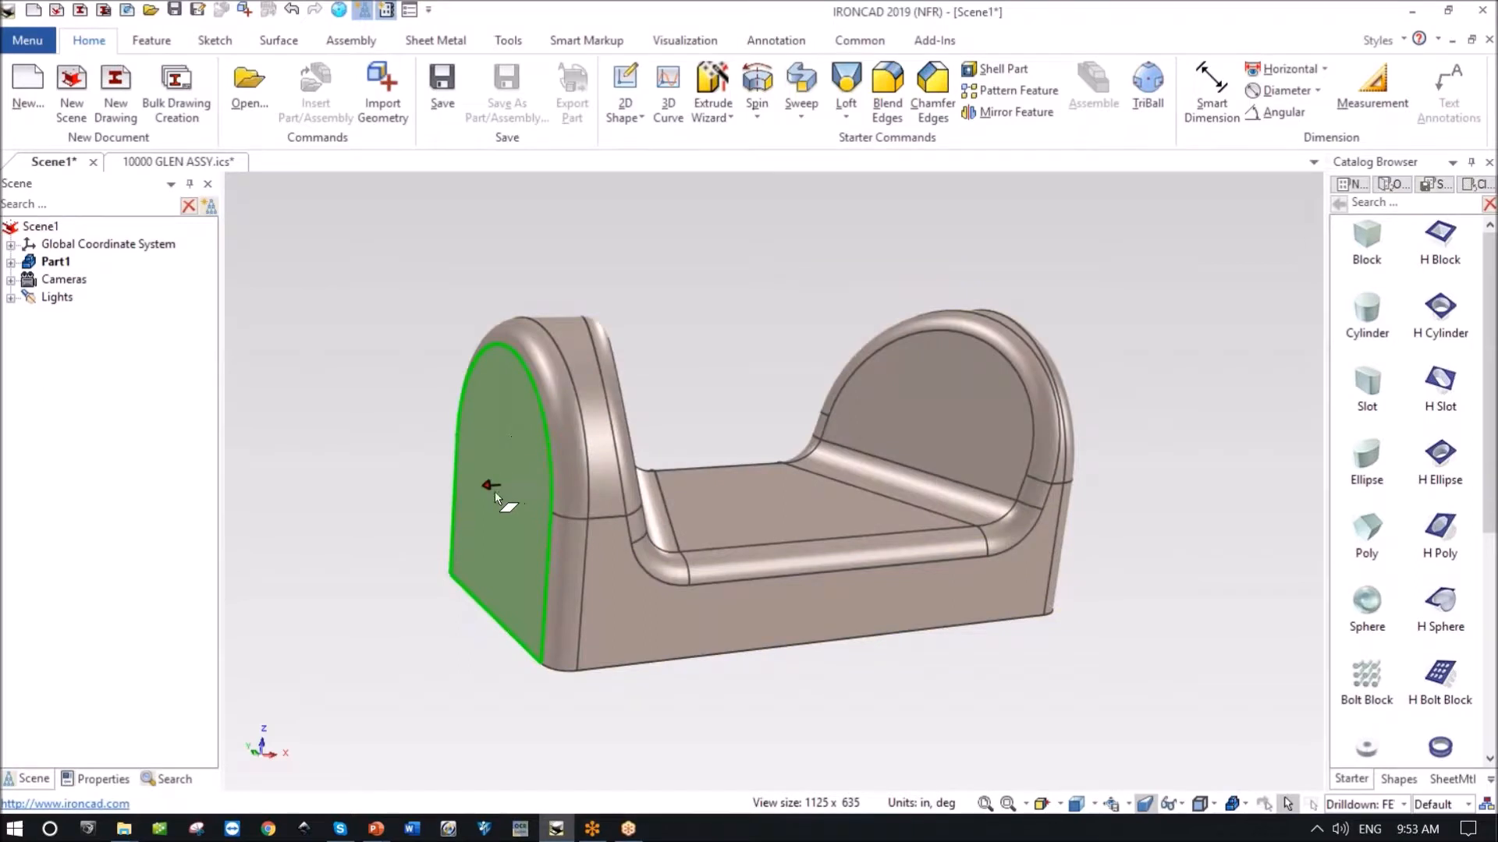
key(F10)
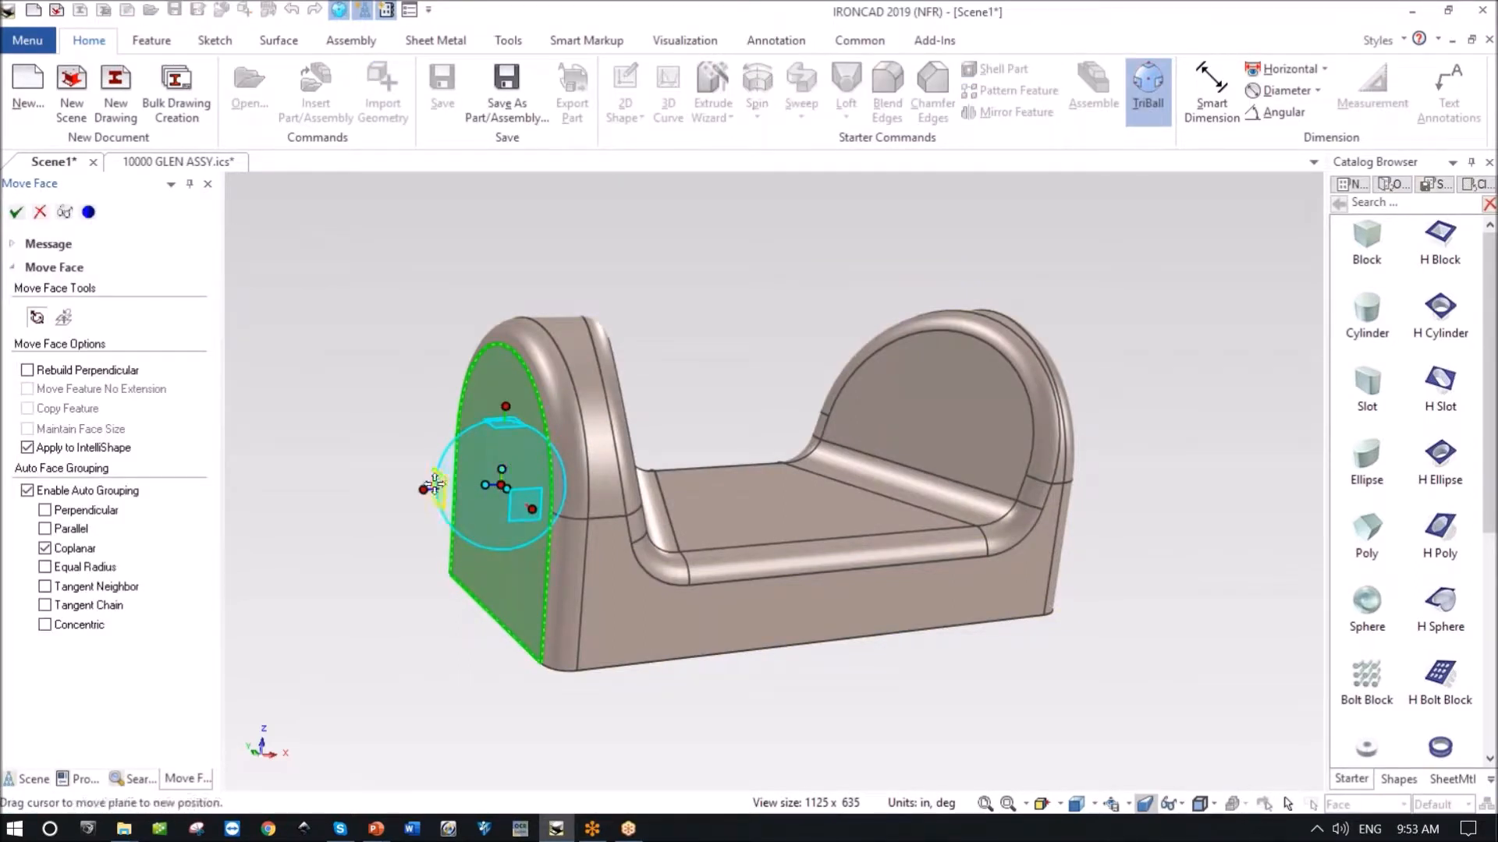
drag(435, 485, 392, 489)
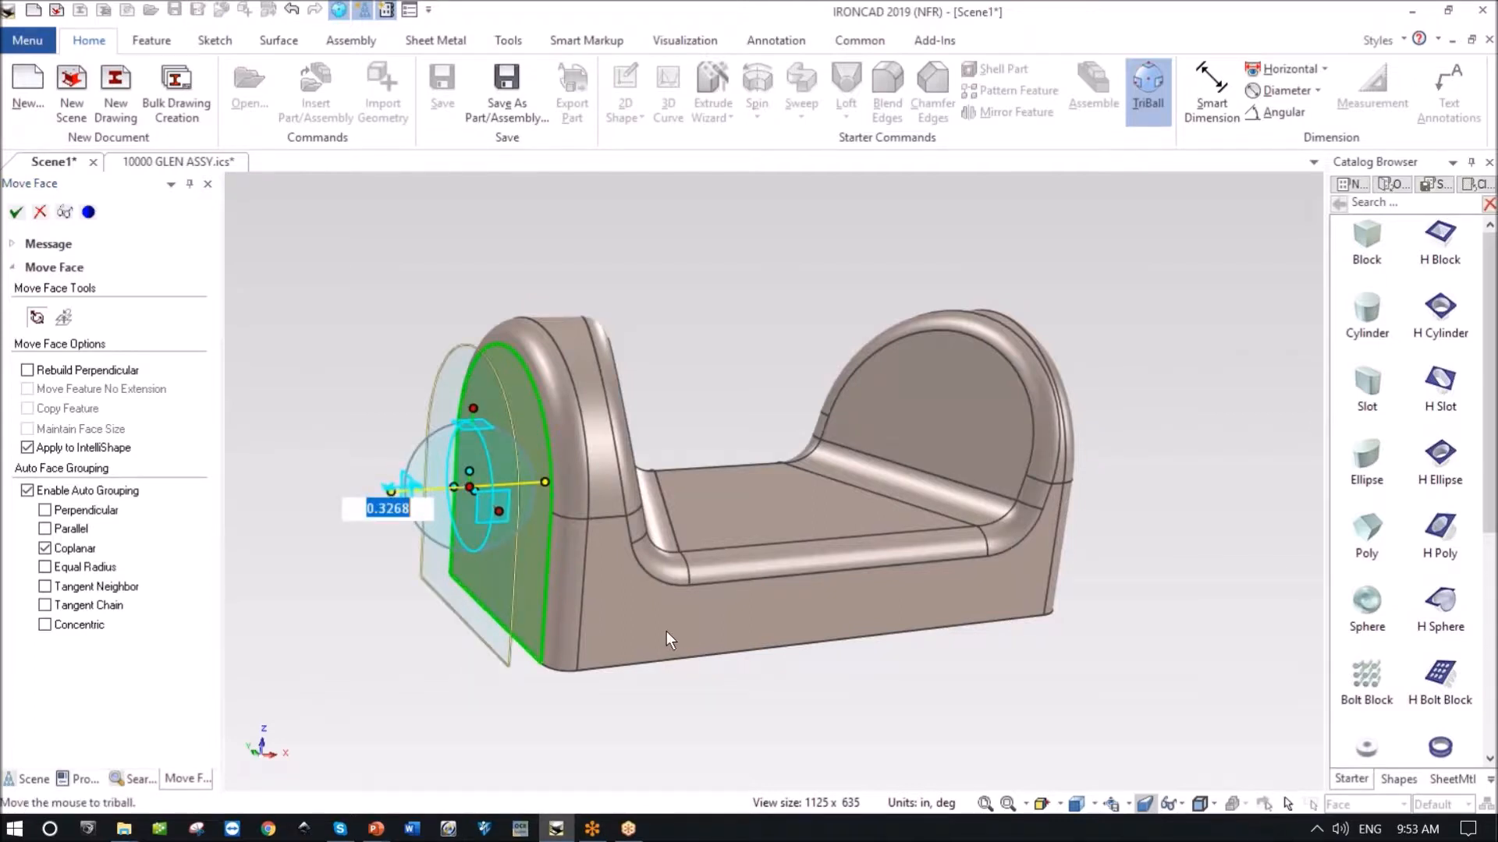
click(14, 214)
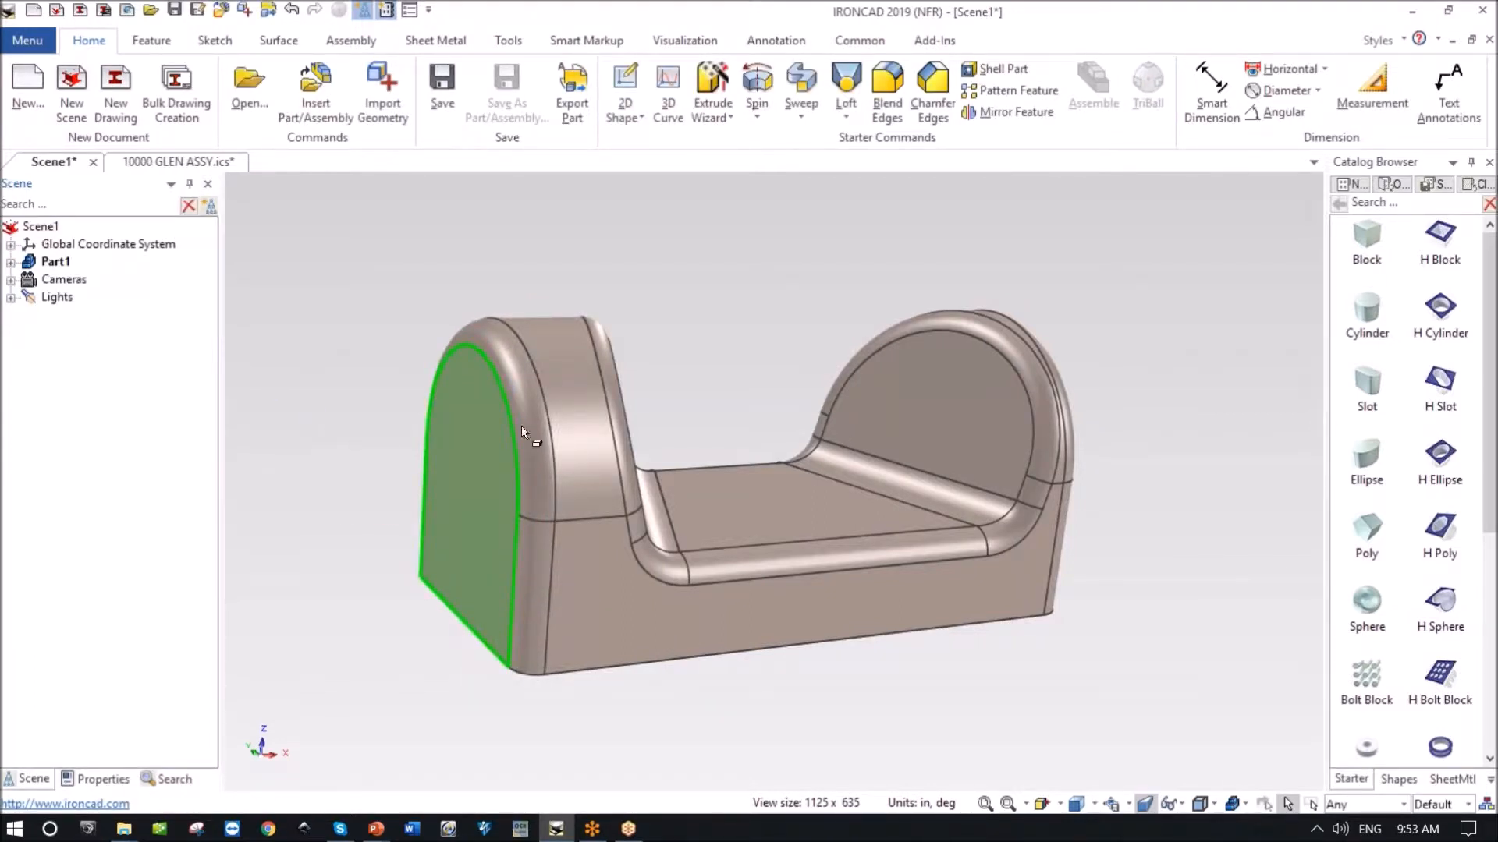
click(603, 428)
click(616, 442)
scroll(925, 692, down, 2)
middle_drag(925, 692, 1022, 683)
click(621, 556)
middle_drag(774, 638, 662, 611)
click(823, 550)
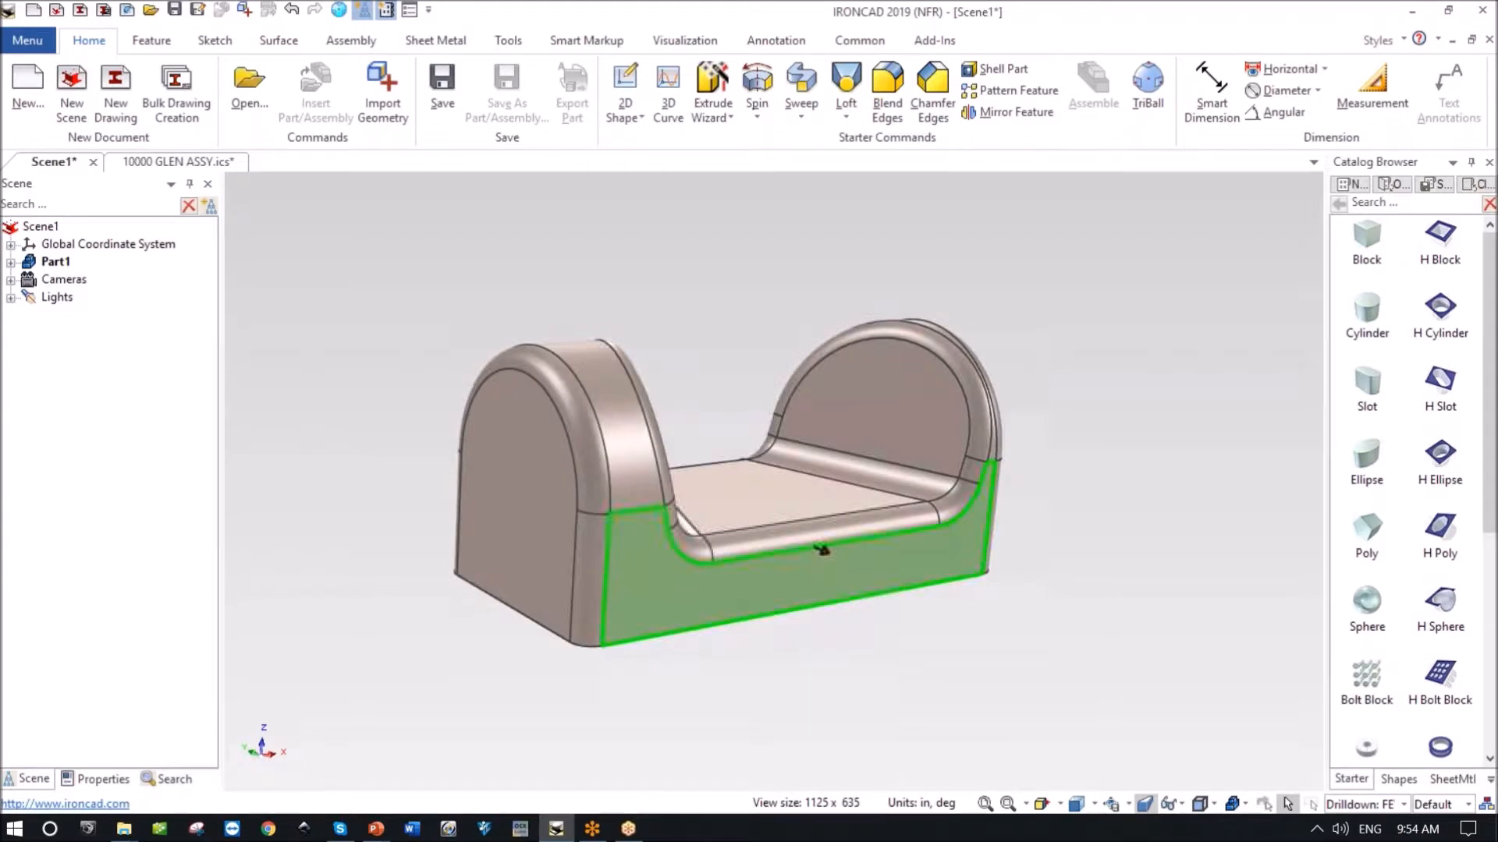
click(538, 737)
Pull the outer end faces at the -X and +X ends outward with their face handles to lengthen the part.
click(512, 515)
middle_drag(395, 579, 429, 499)
click(481, 477)
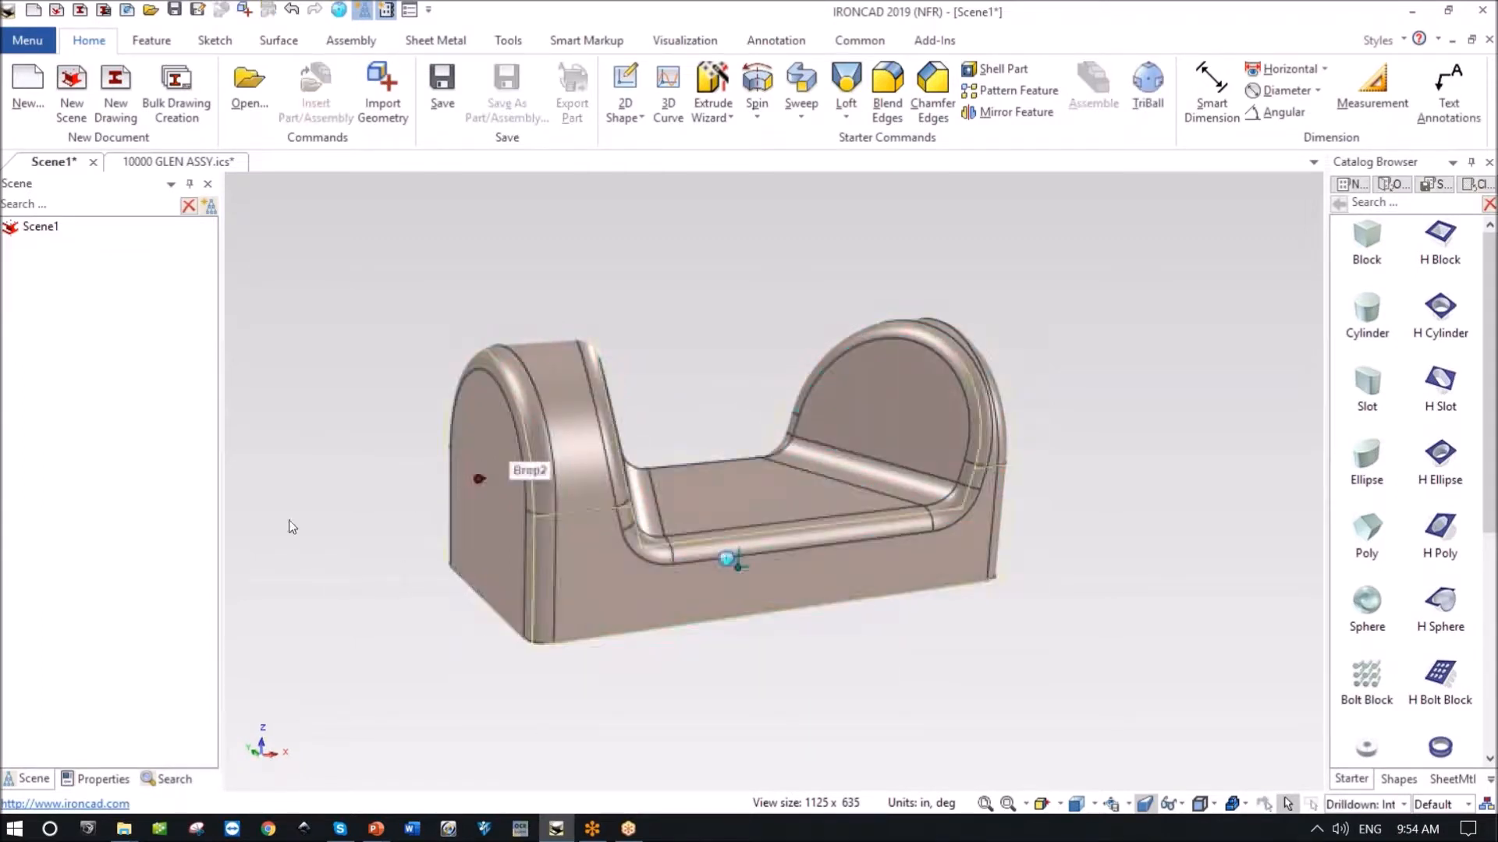
drag(476, 480, 447, 488)
middle_drag(1014, 550, 897, 576)
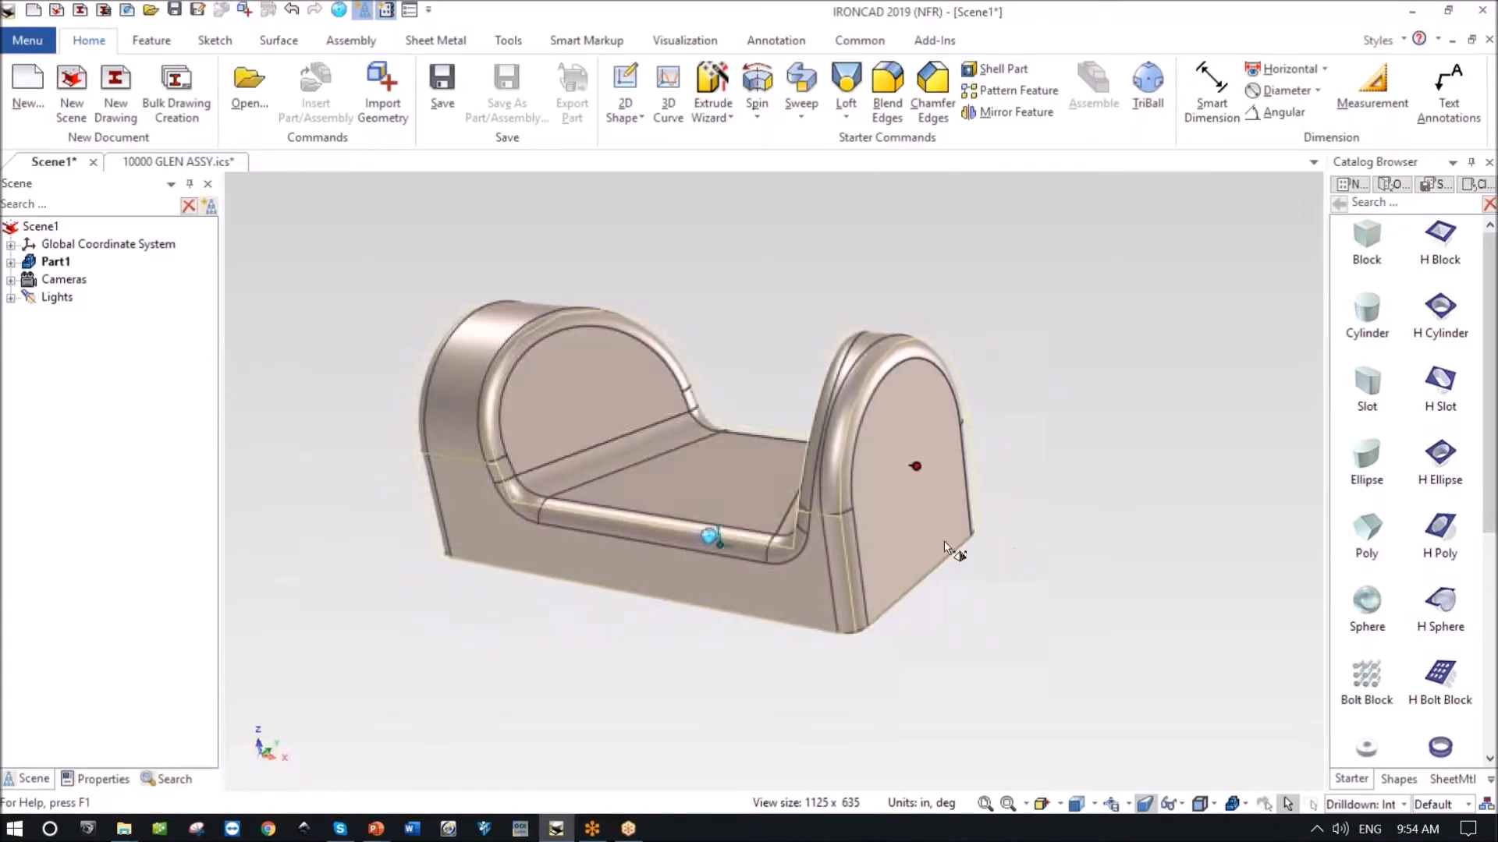
drag(921, 460, 951, 469)
Angle the outer end face at the +X end by rotating it about its upright axis with the TriBall.
key(F10)
key(F10)
middle_drag(1154, 674, 1144, 675)
click(943, 491)
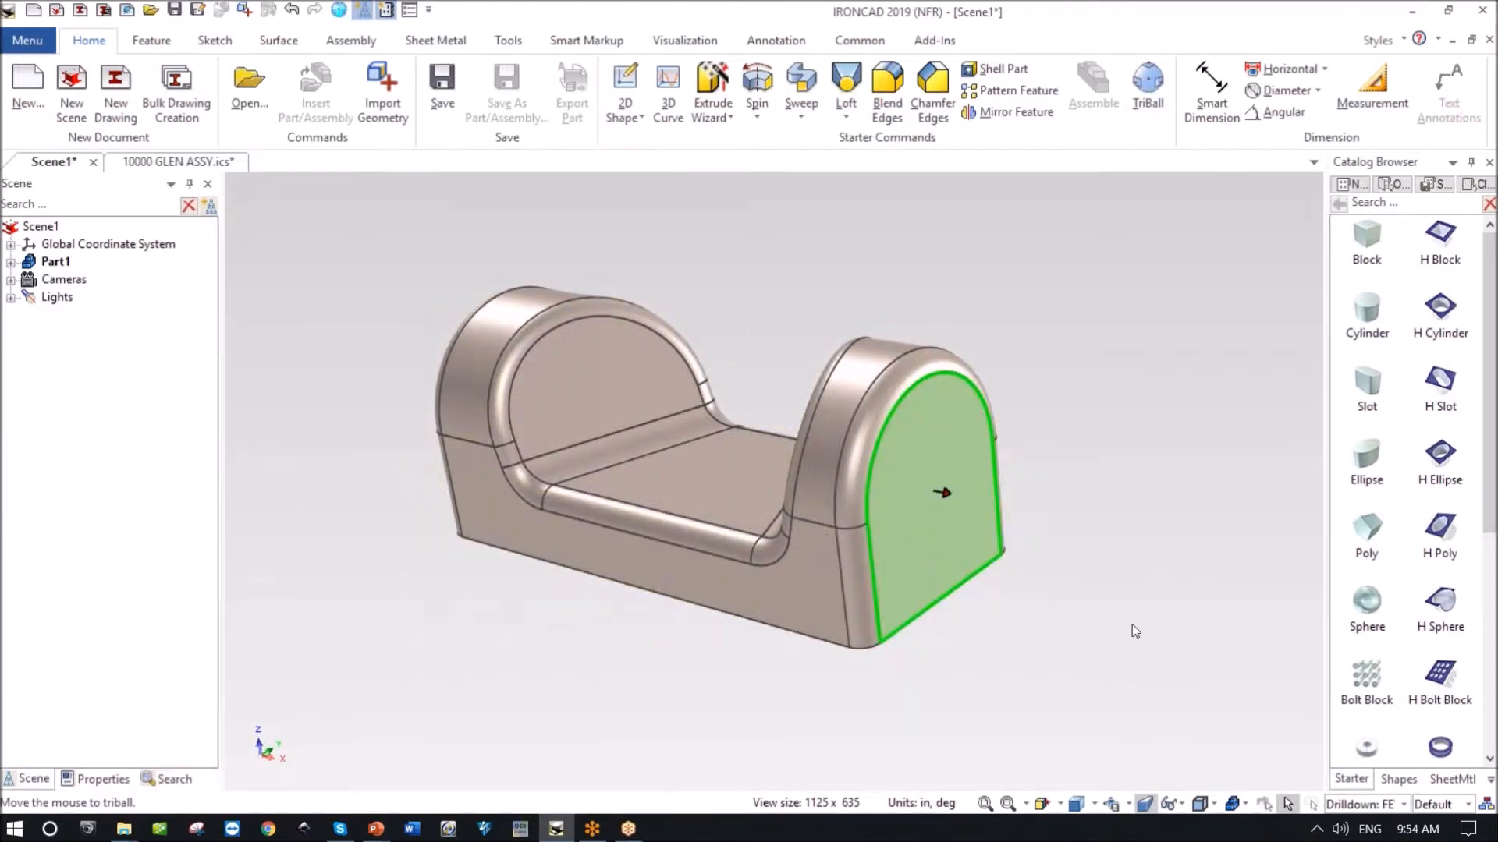
key(F10)
middle_drag(1024, 521, 1037, 519)
click(963, 414)
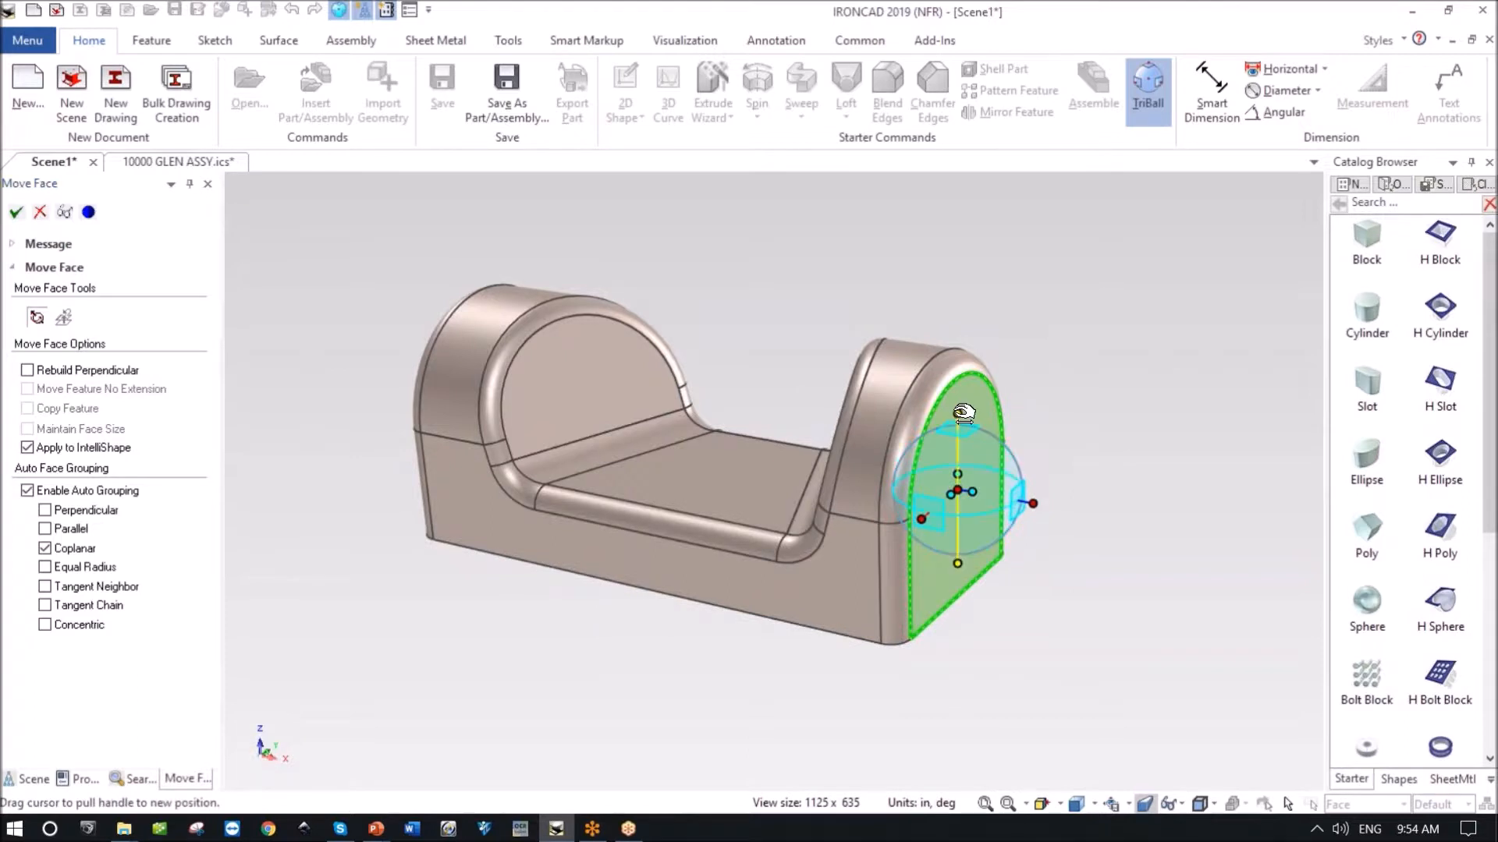
drag(977, 466, 969, 481)
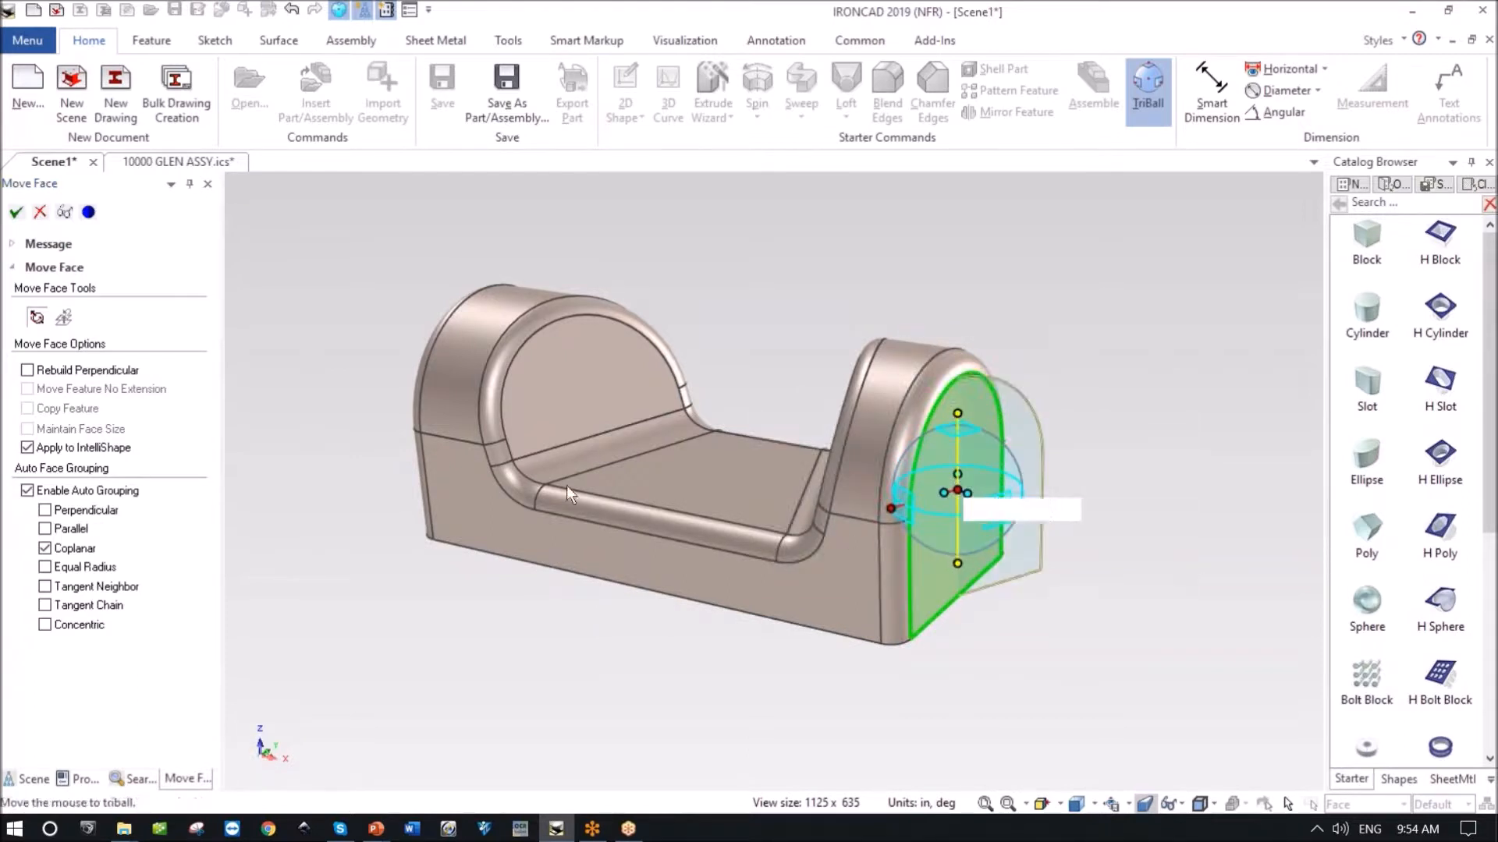
click(16, 211)
middle_drag(702, 500, 857, 488)
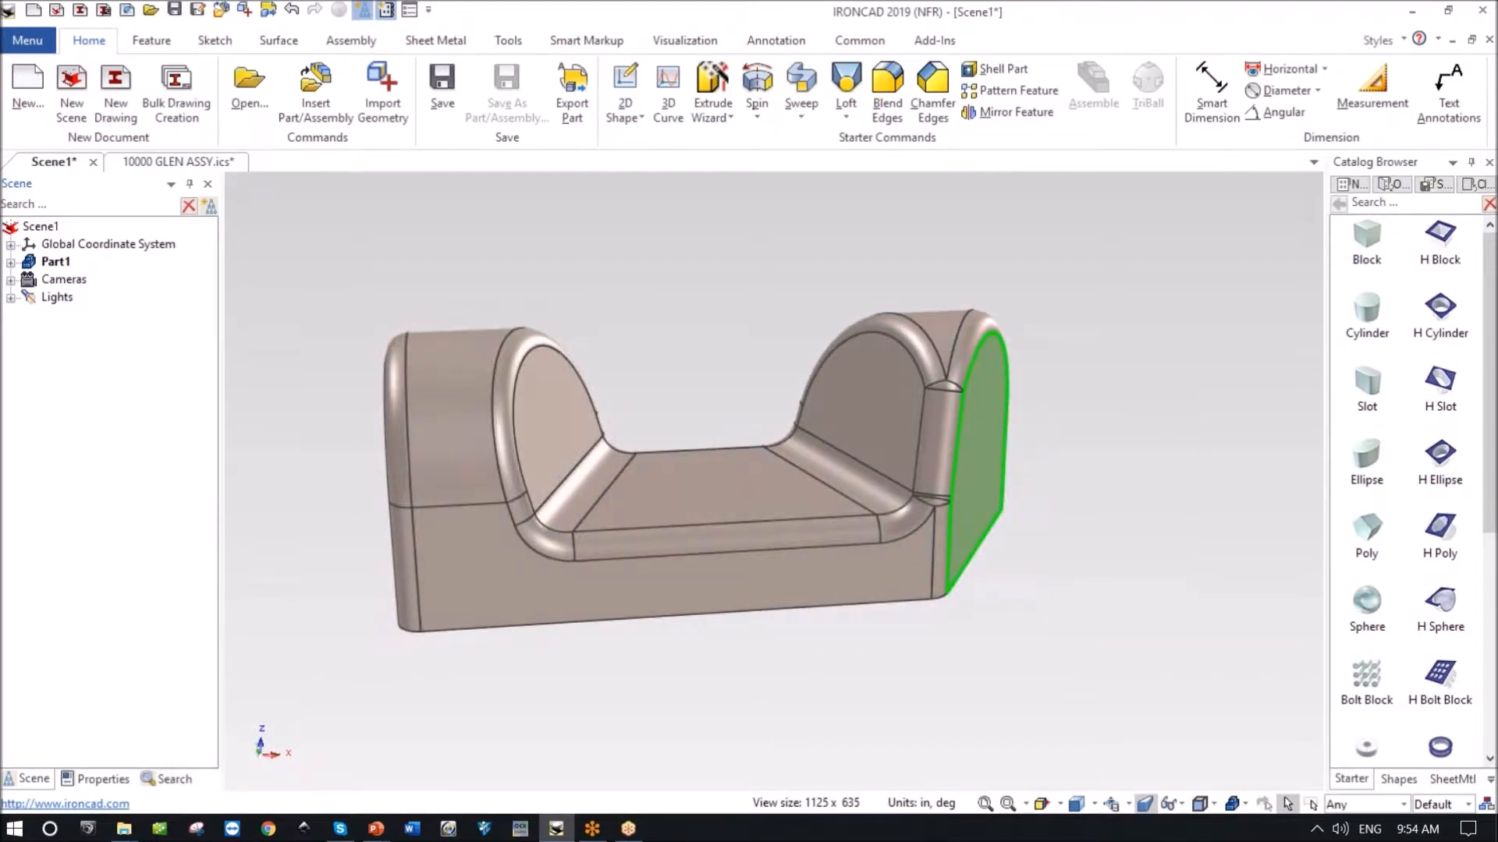
click(999, 590)
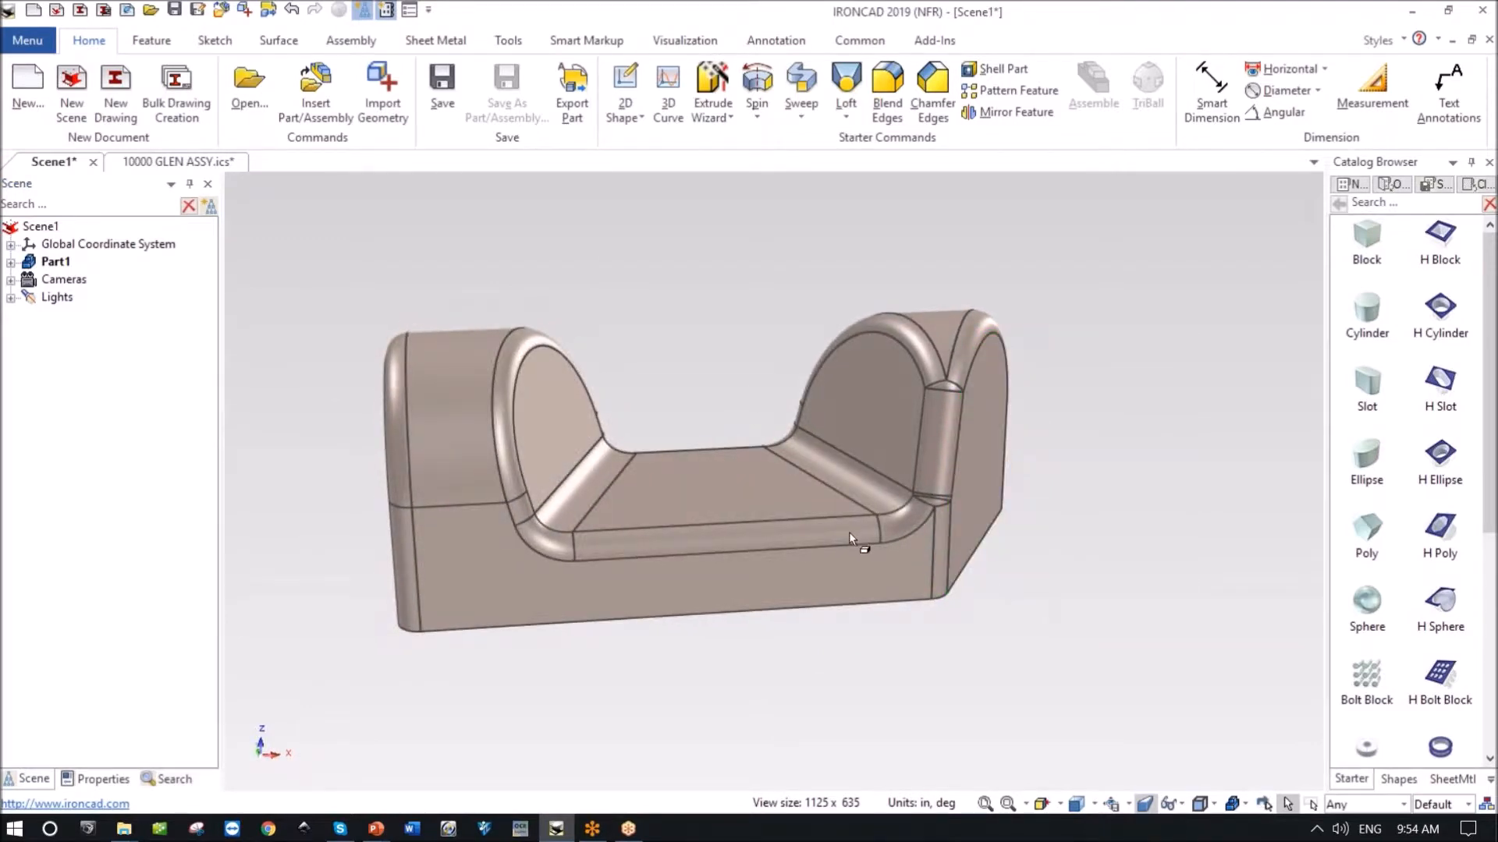
Pull the angled outer face at the +X end farther outward with its face handle.
click(852, 534)
middle_drag(1113, 546, 959, 555)
click(901, 568)
click(1153, 562)
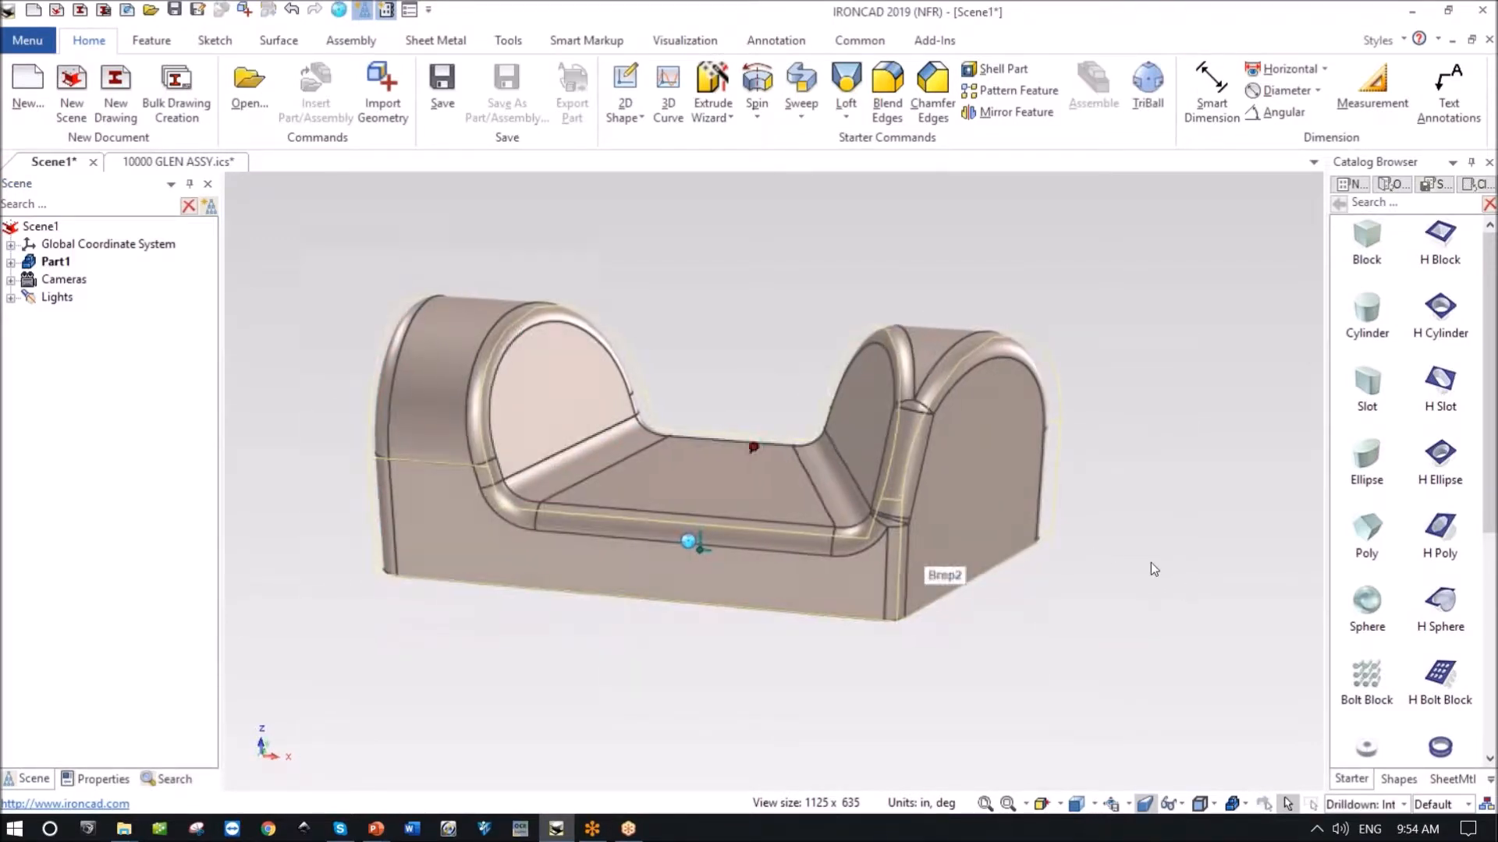
middle_drag(1153, 562, 916, 485)
drag(980, 471, 1001, 481)
middle_drag(1174, 689, 443, 596)
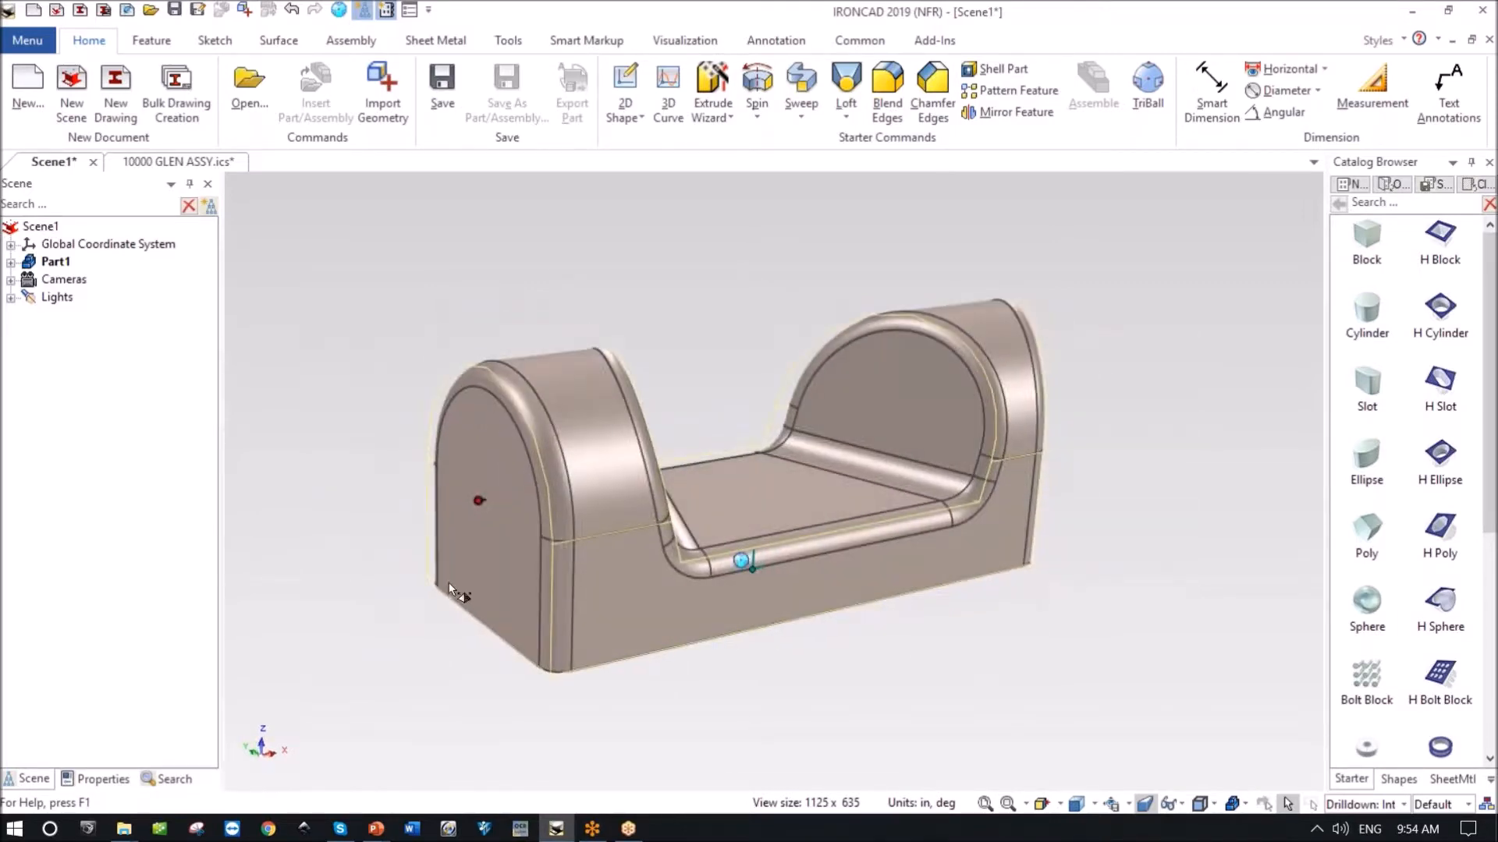
Rotate the outer end face at the -X end about 31.65° about its upright axis with the TriBall.
click(457, 535)
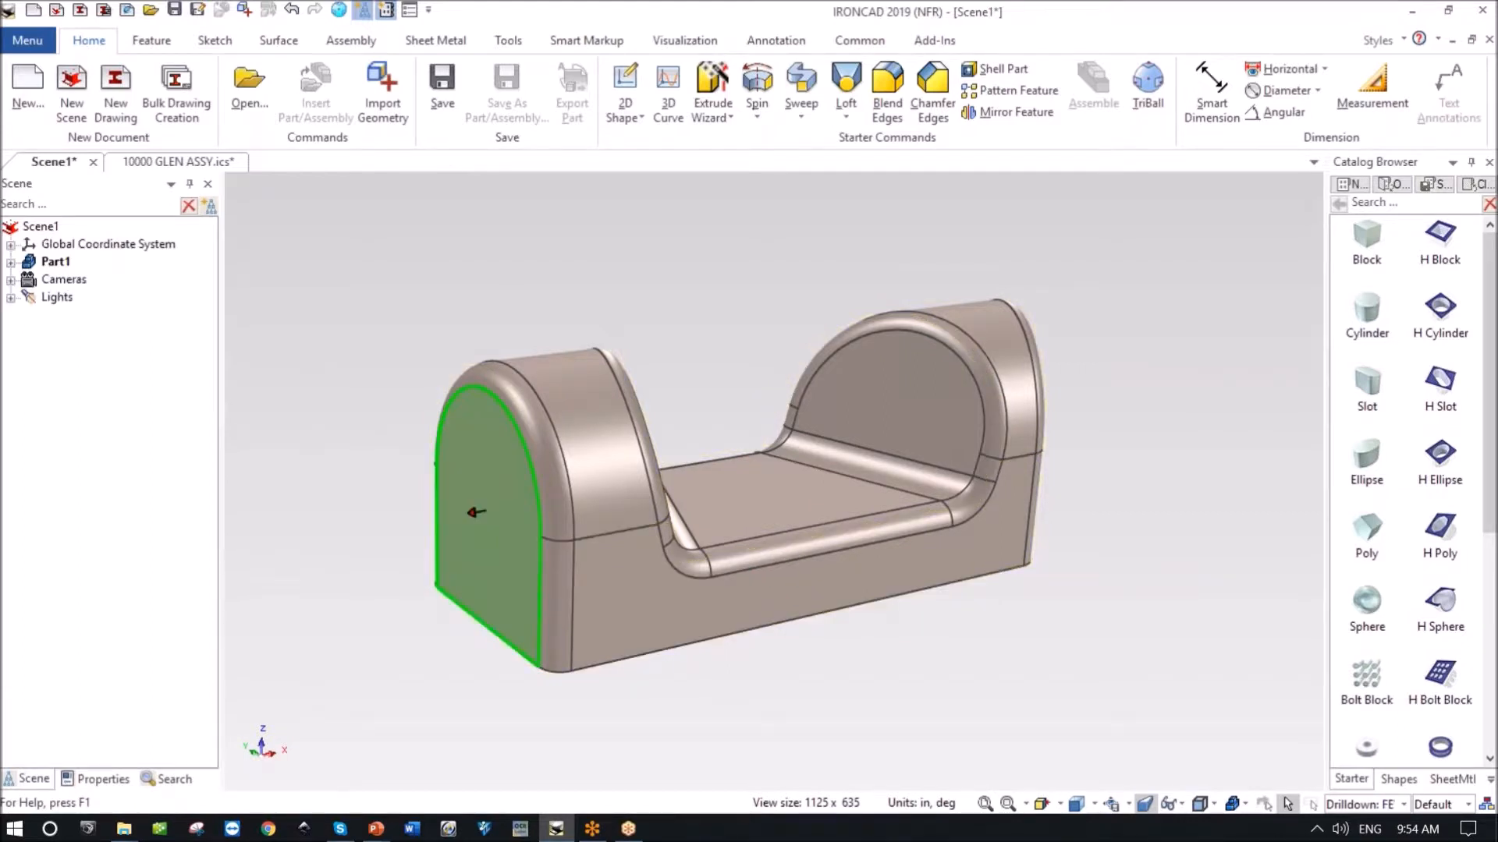
key(F10)
click(487, 435)
drag(463, 515, 498, 514)
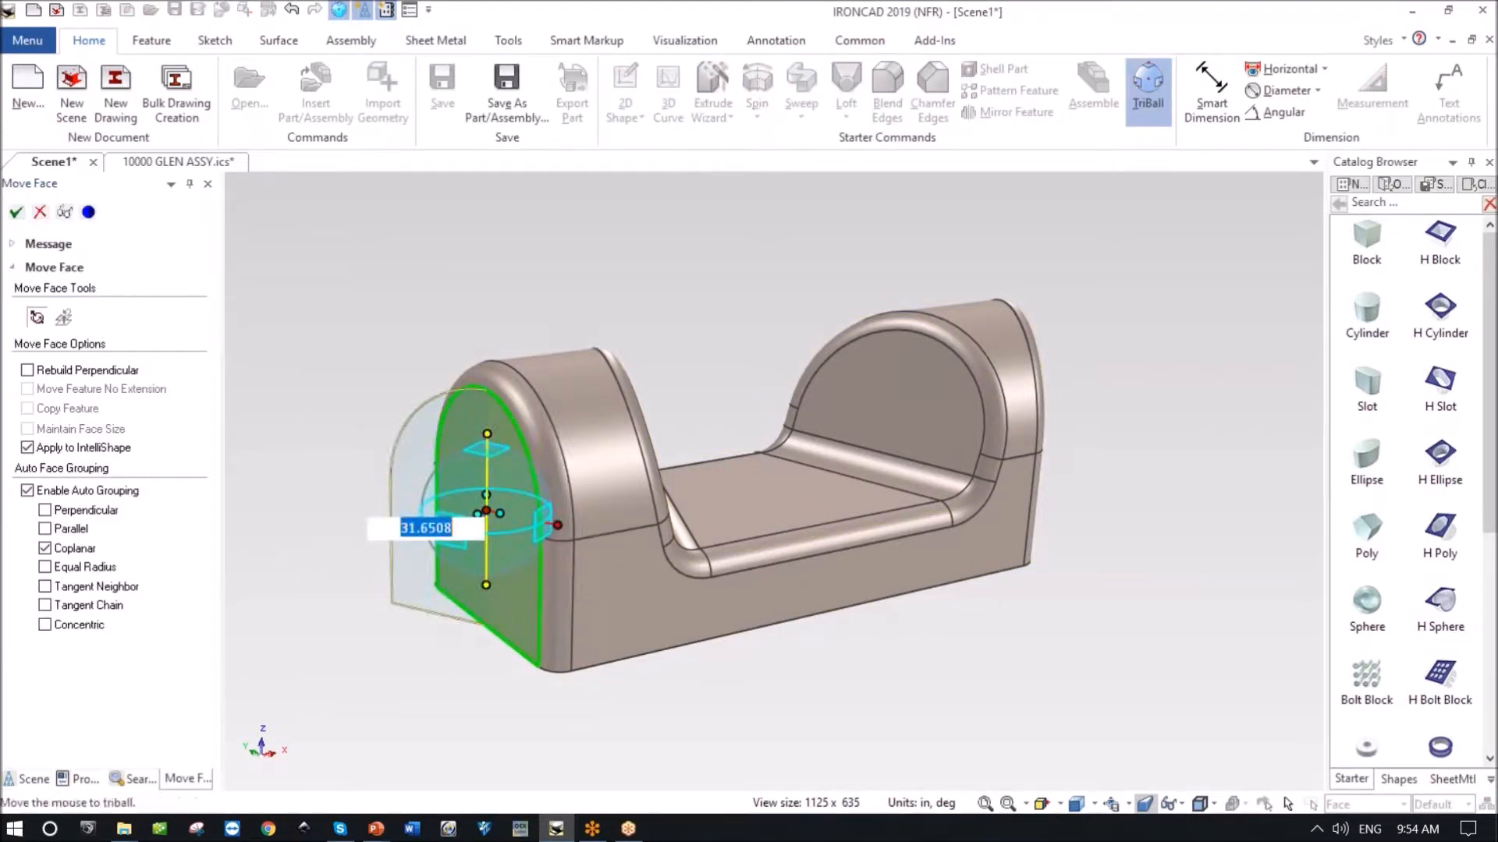
click(15, 212)
middle_drag(920, 702, 765, 641)
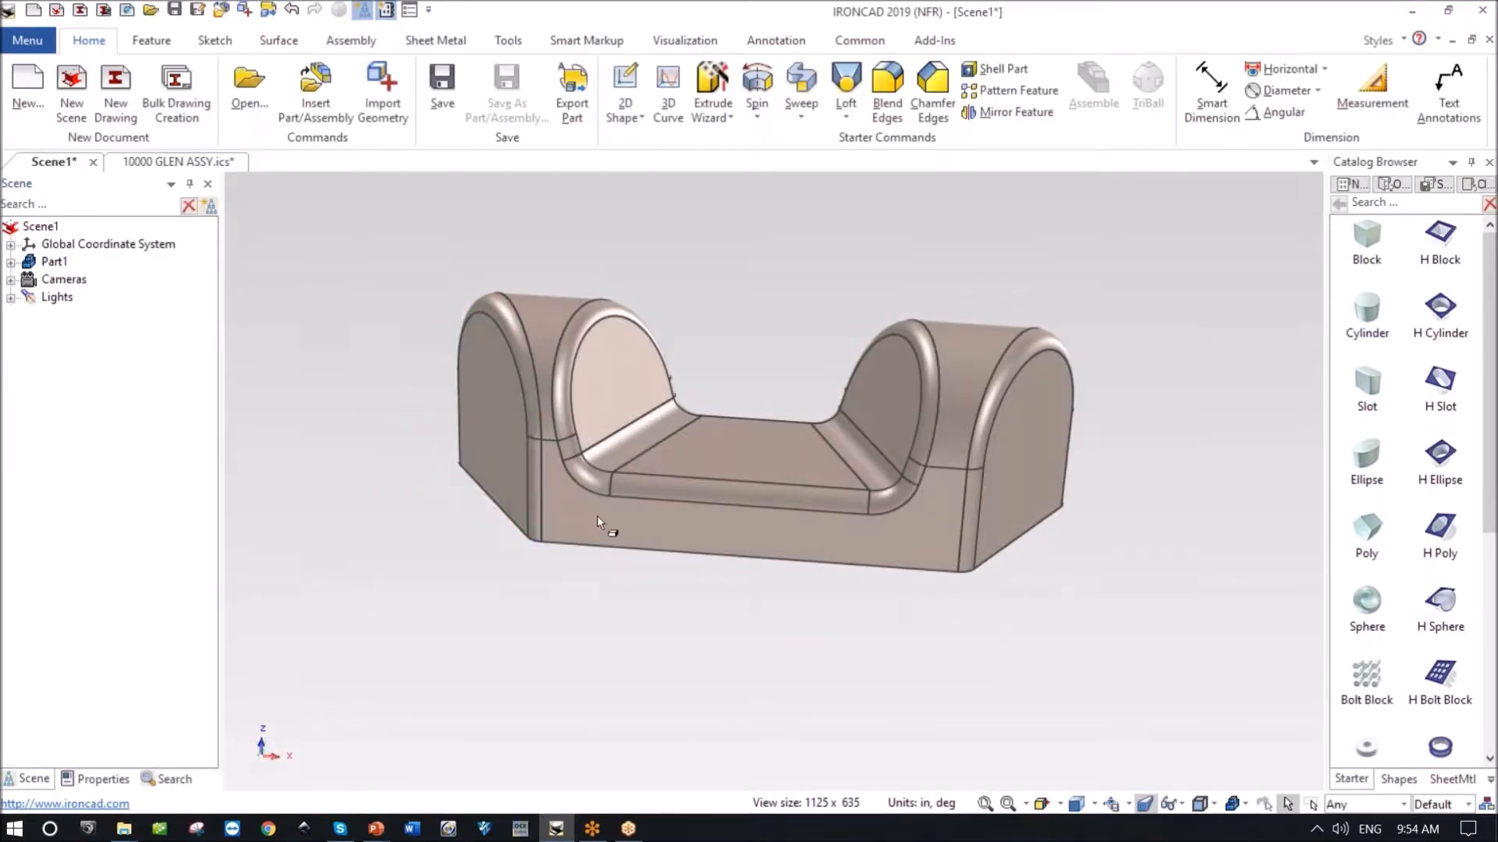
Set the selection filter to Face with the shell's open underside in view.
click(525, 528)
middle_drag(535, 589, 386, 629)
click(384, 627)
scroll(514, 521, up, 5)
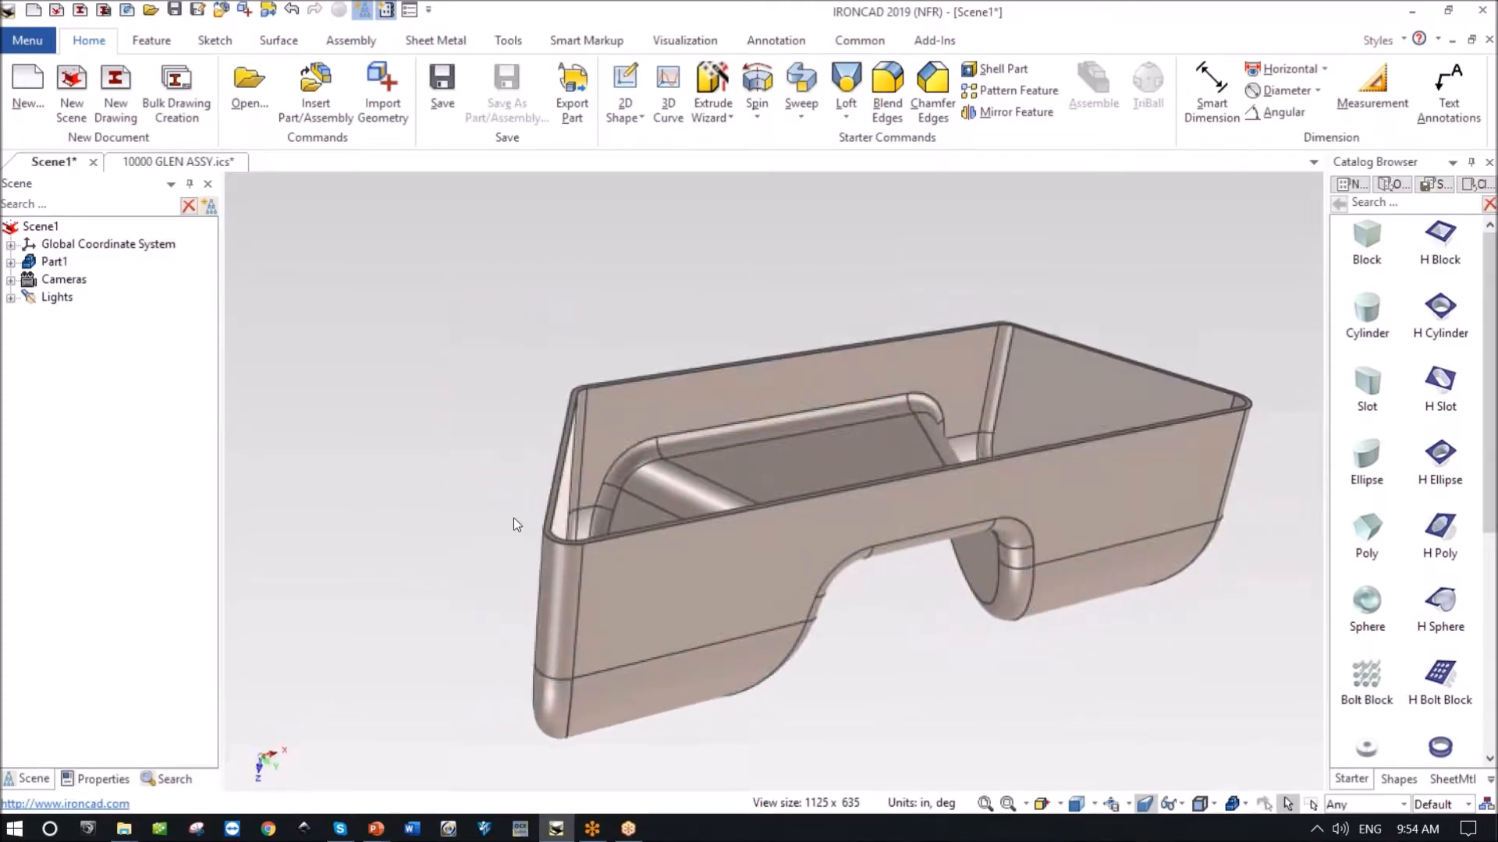
click(1361, 805)
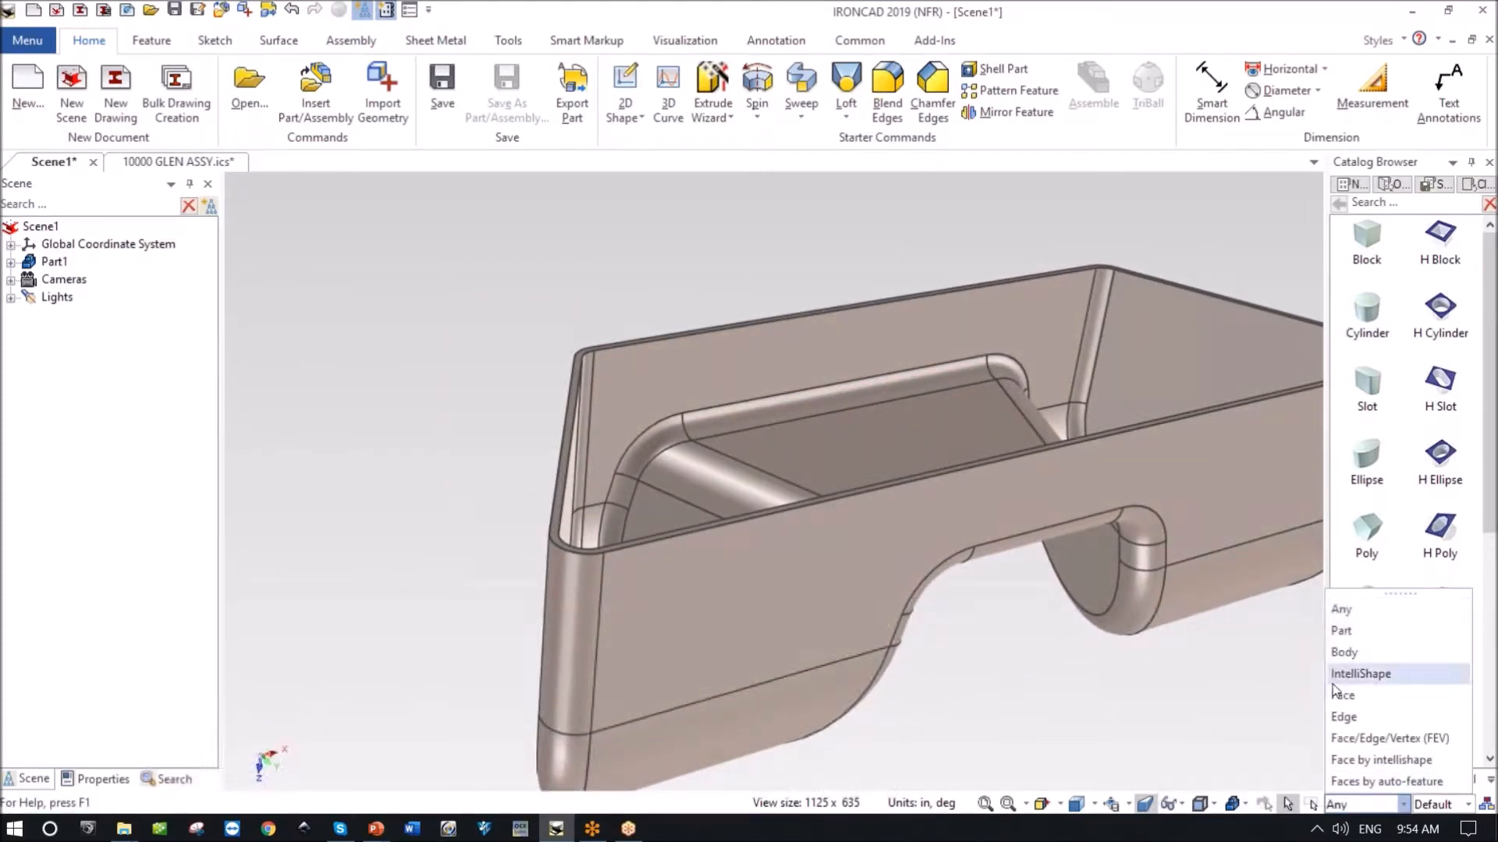
click(1345, 705)
scroll(582, 565, up, 8)
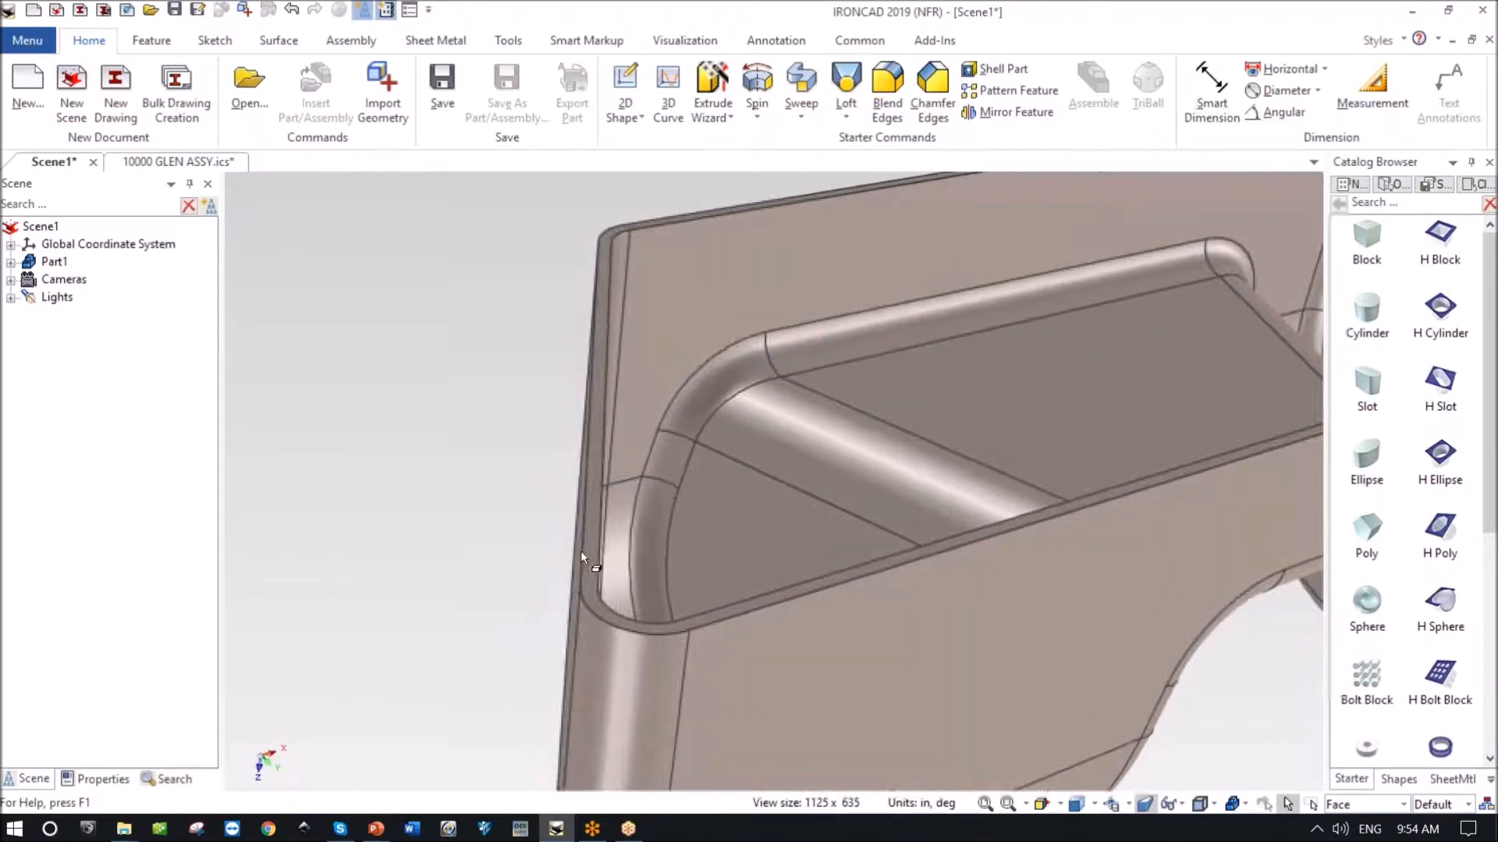
Try pulling the shell's open rim face about 0.64 in into the part, and inspect the resulting feature's properties.
click(667, 482)
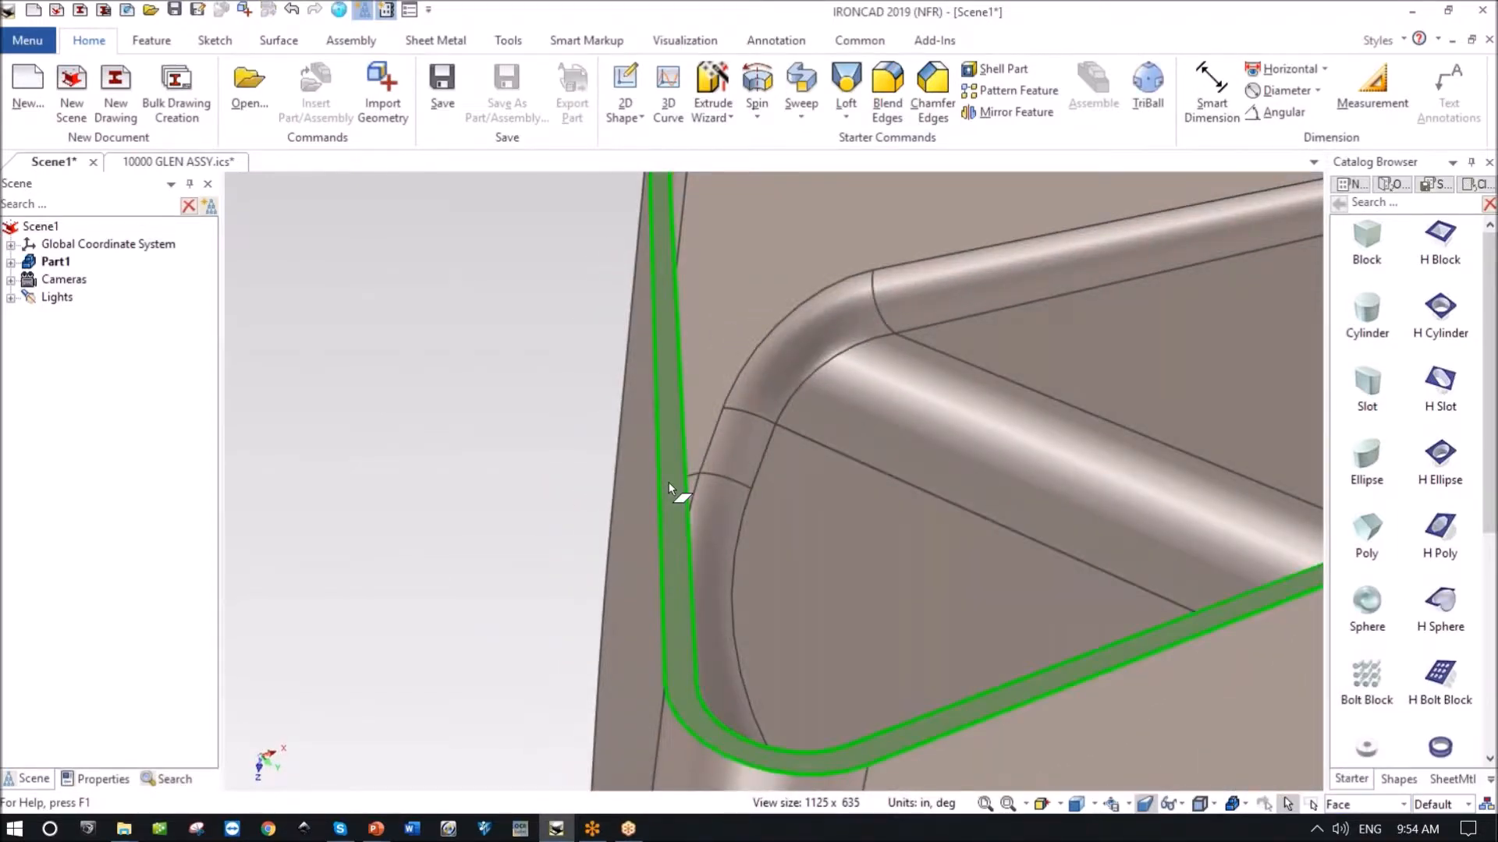
scroll(668, 482, down, 8)
middle_drag(1087, 406, 970, 366)
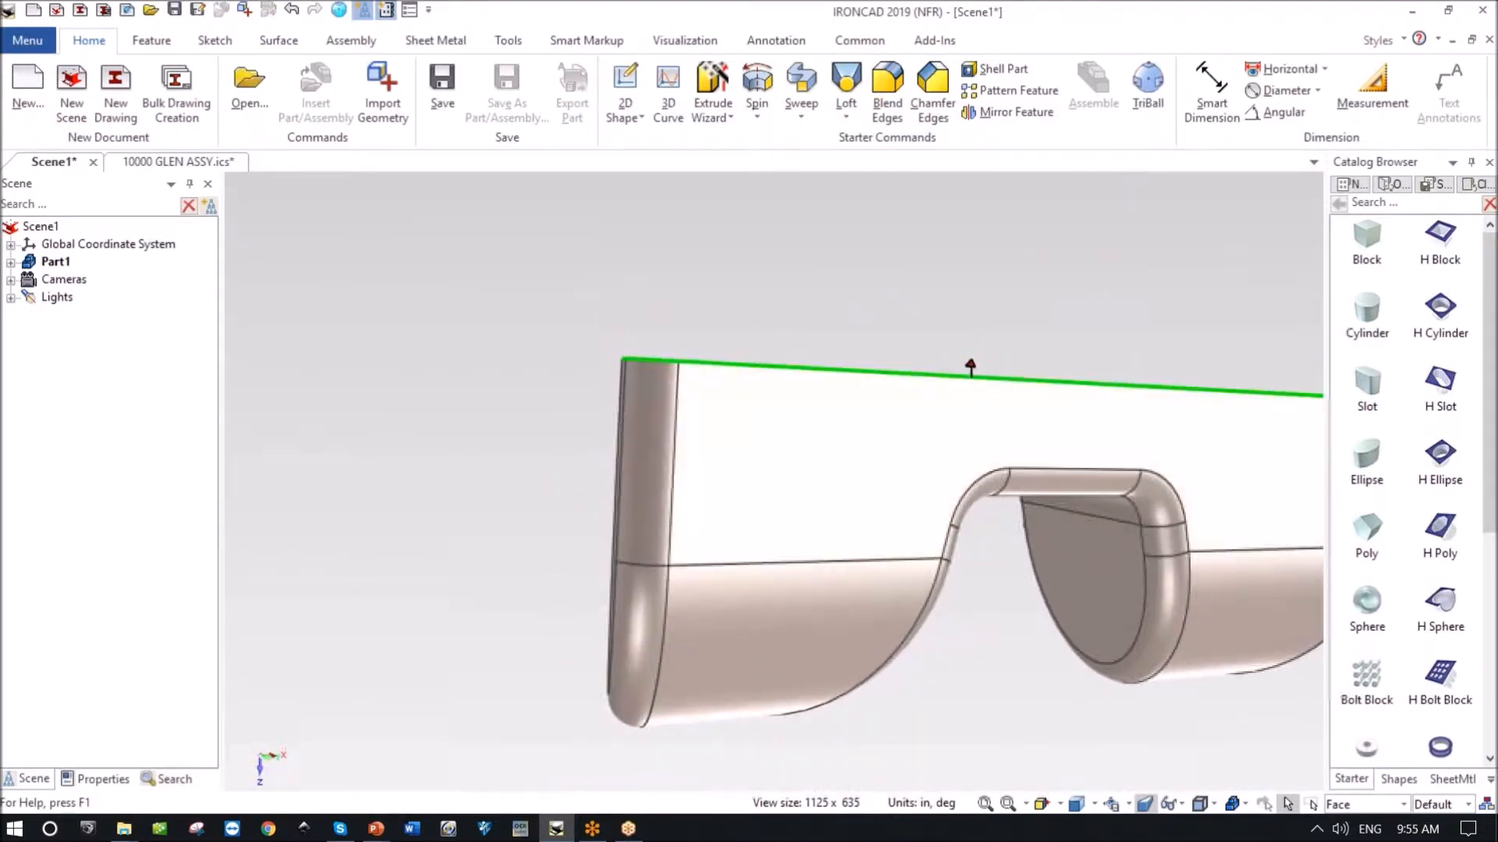
drag(979, 361, 968, 459)
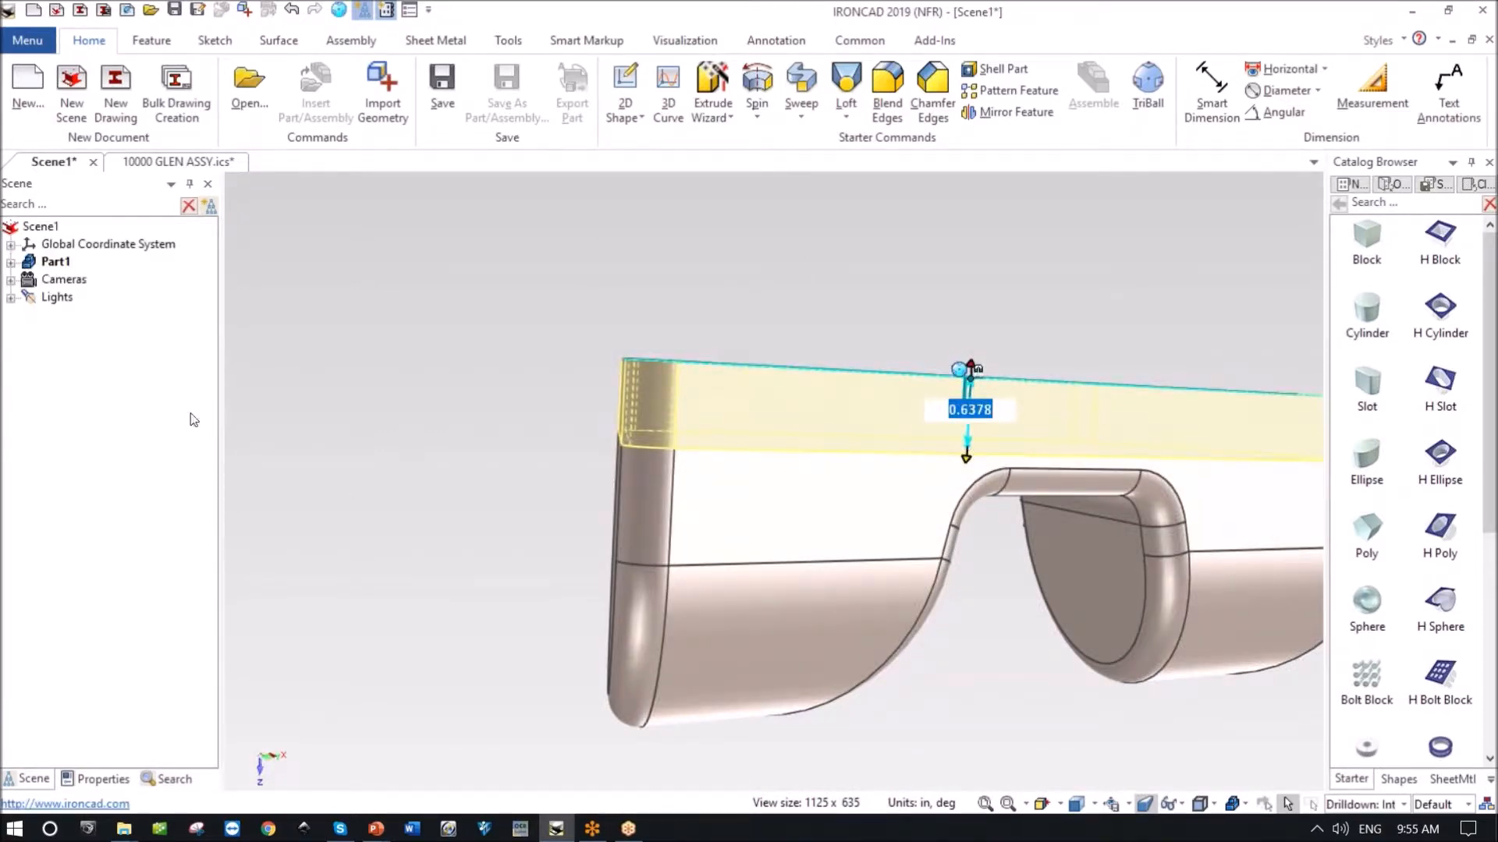
click(96, 782)
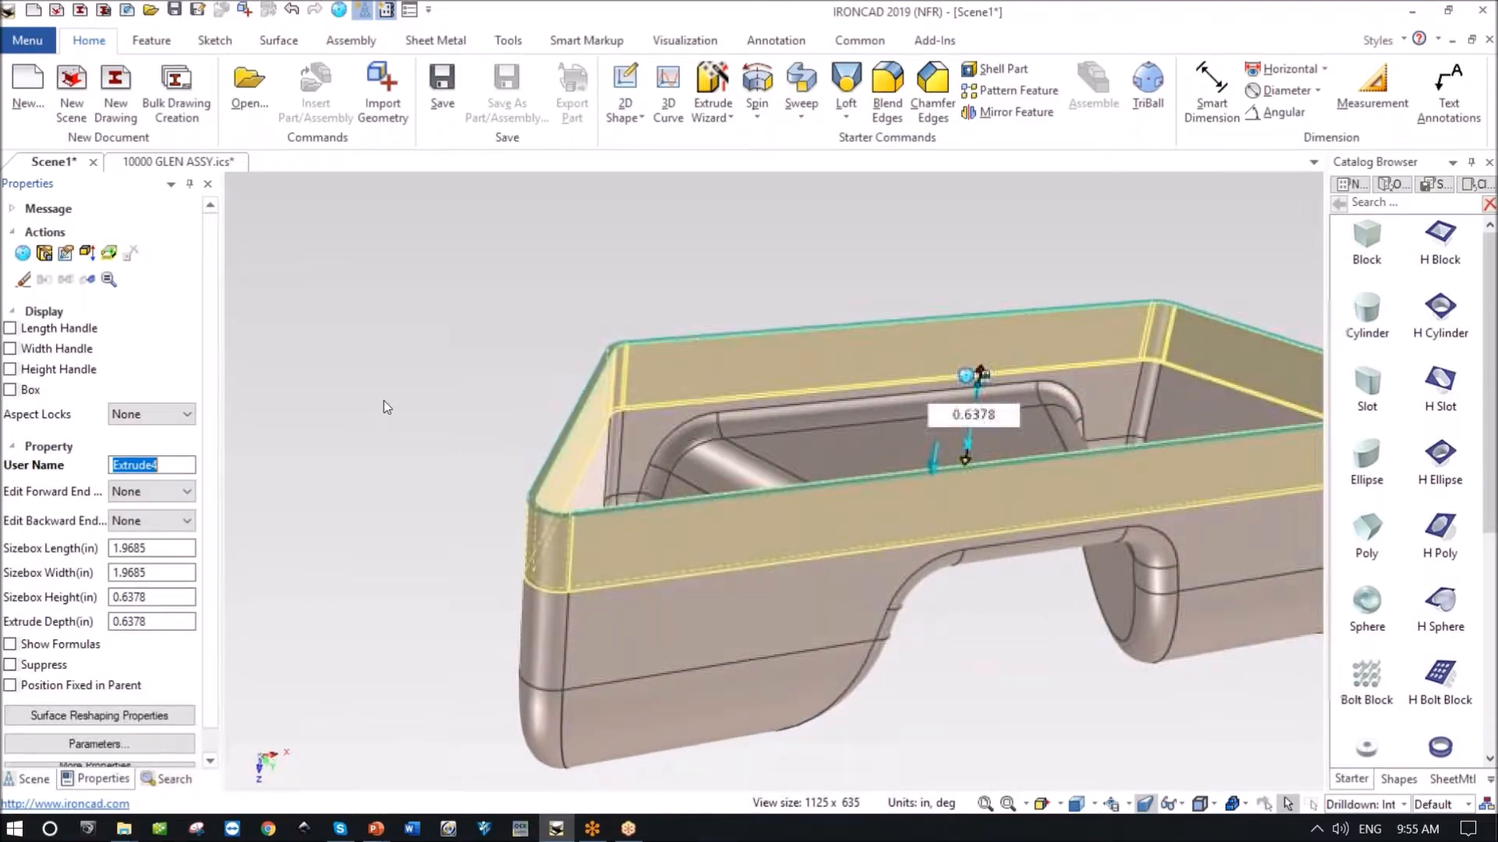
click(370, 401)
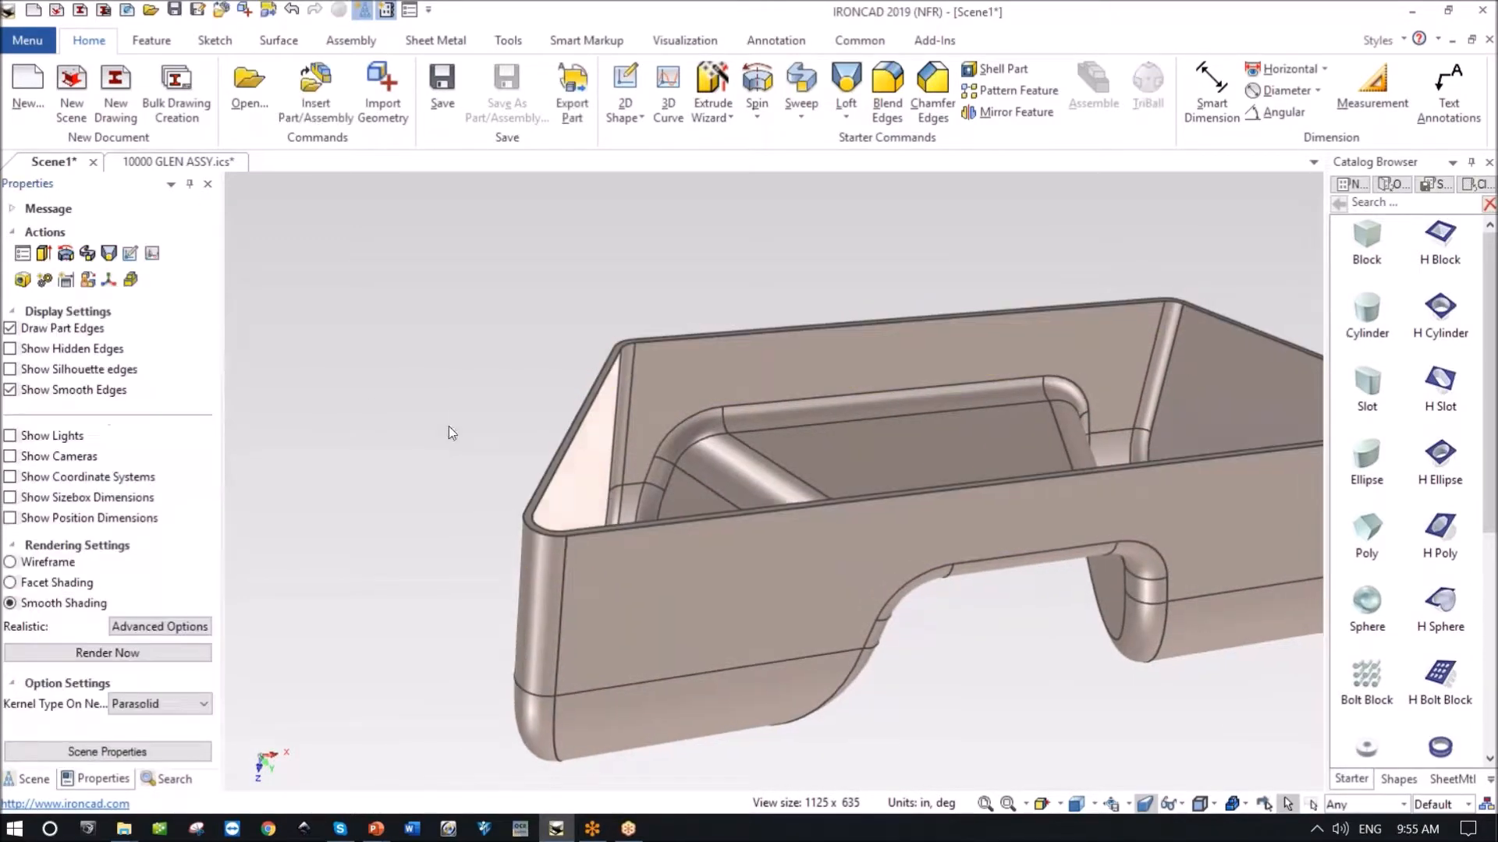
Offset the shell's open rim face by a negative distance to shorten the walls.
middle_drag(512, 437, 627, 404)
scroll(627, 405, up, 5)
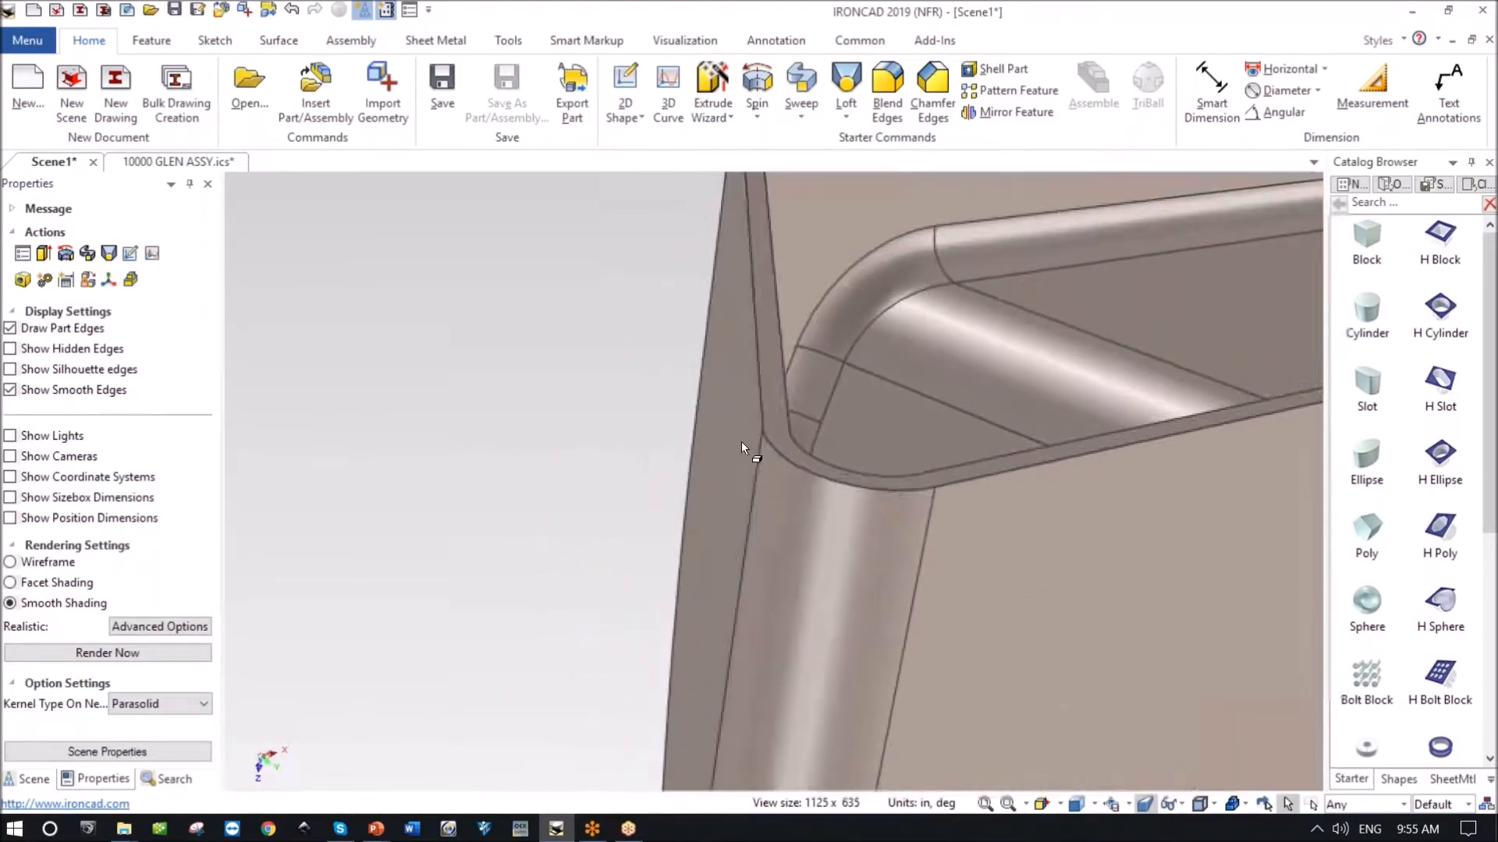
click(764, 419)
click(764, 419)
click(765, 419)
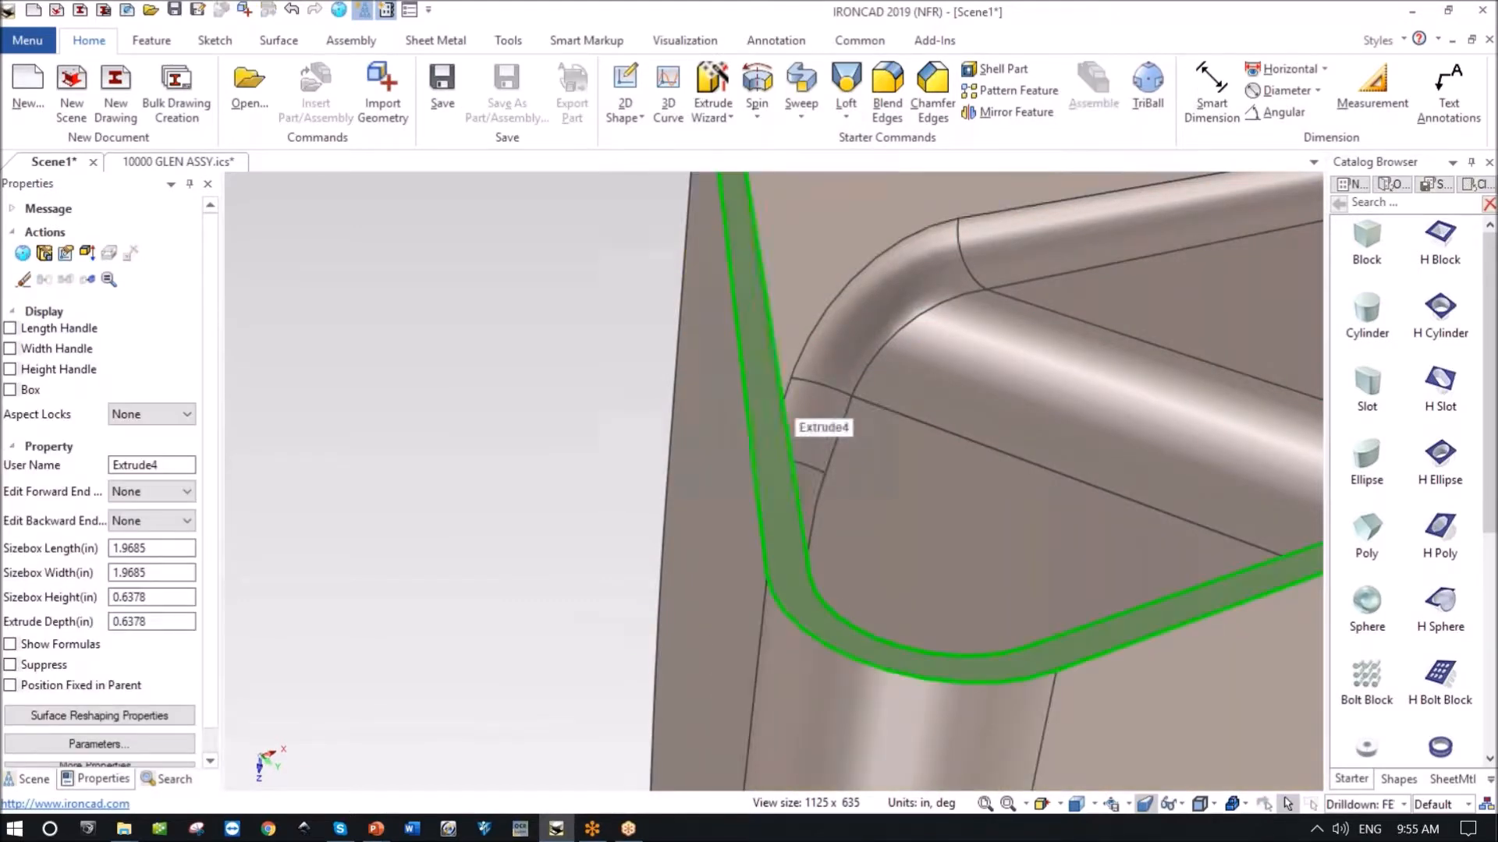
right_click(775, 417)
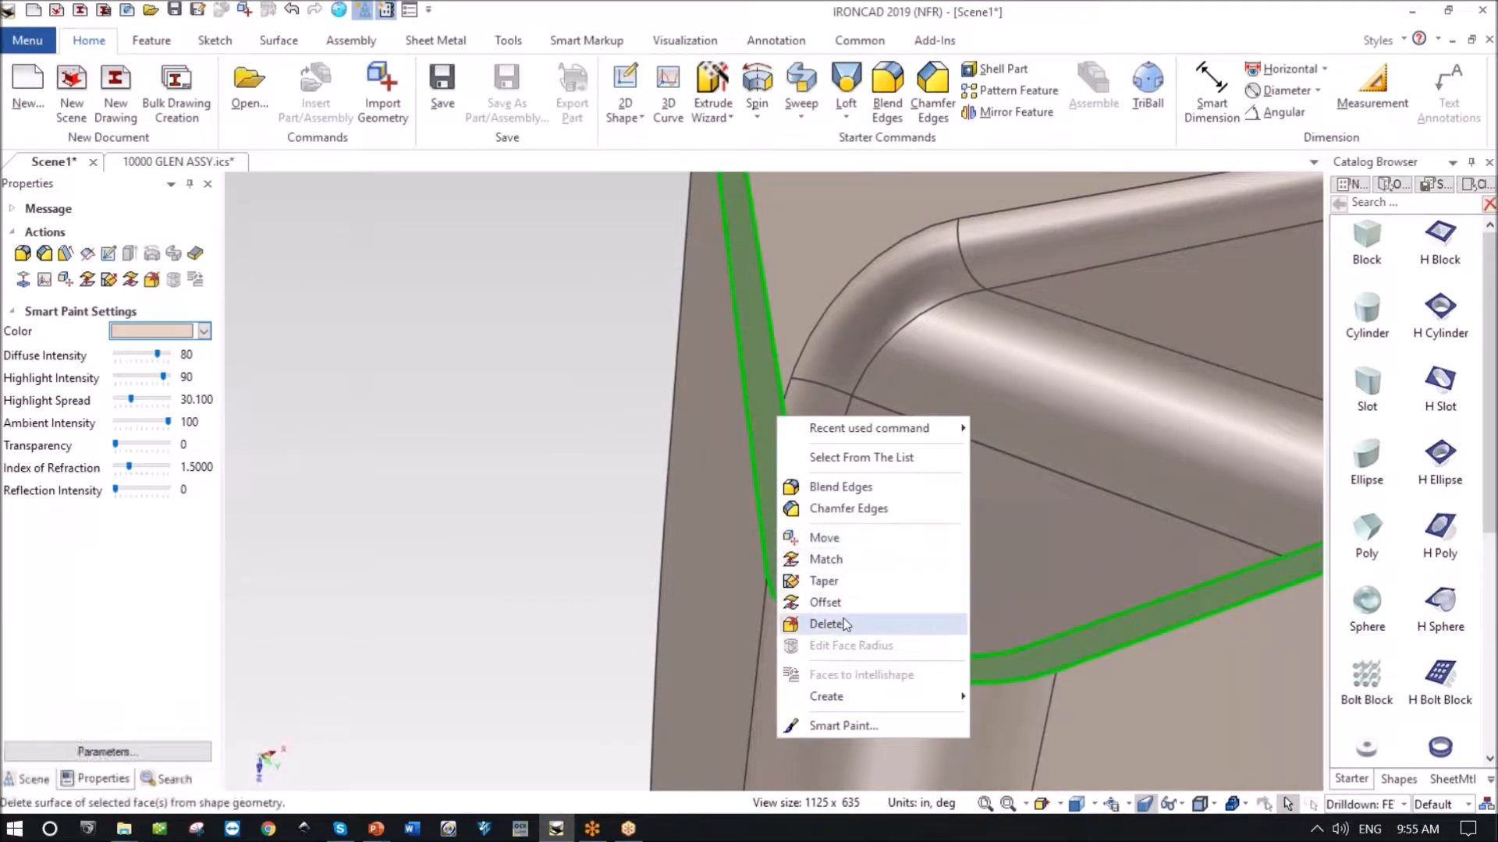
click(825, 602)
scroll(575, 563, down, 8)
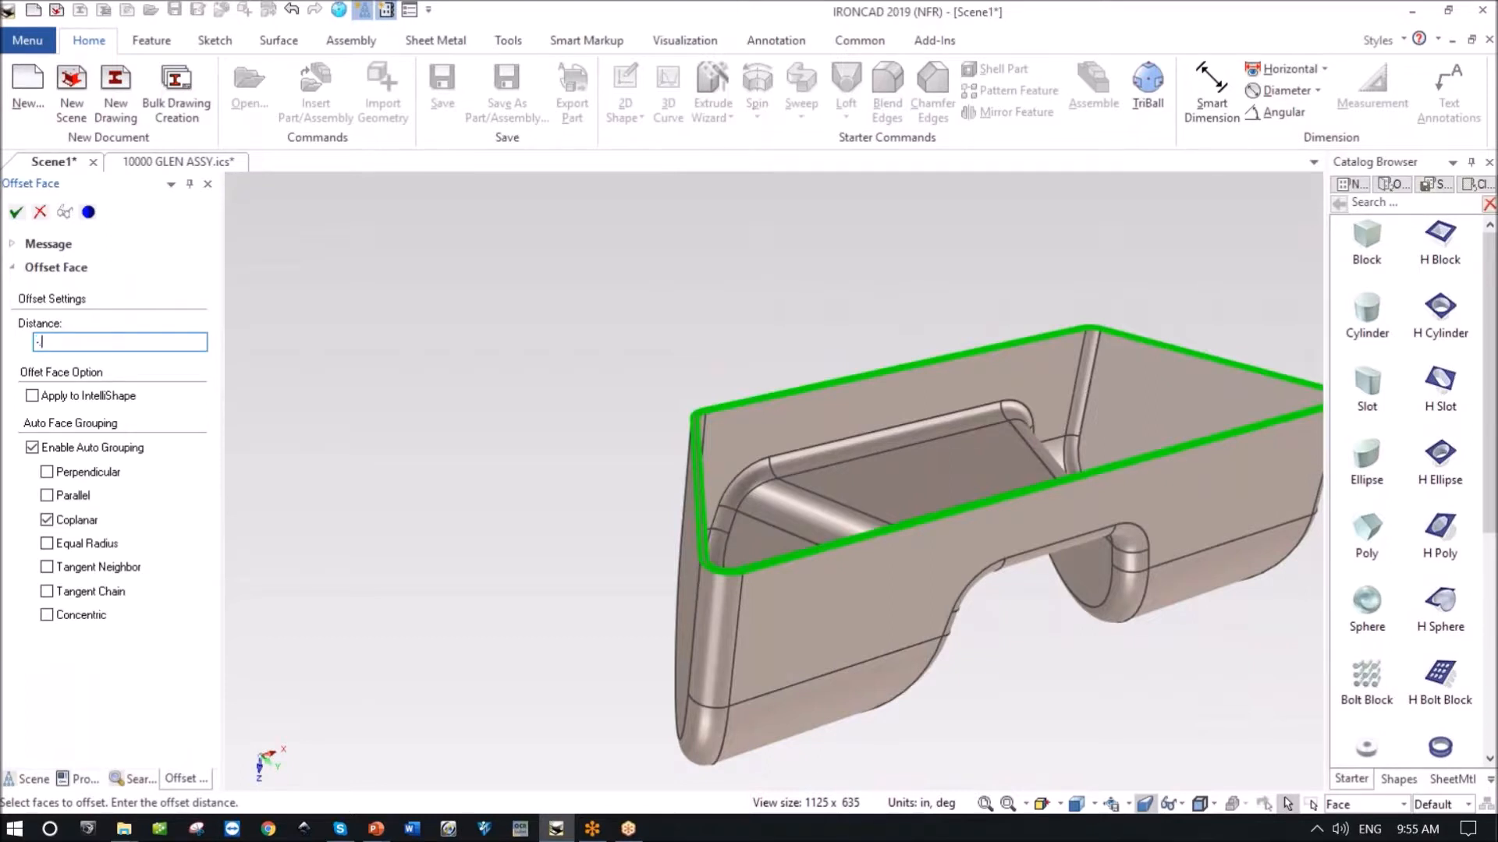
click(14, 210)
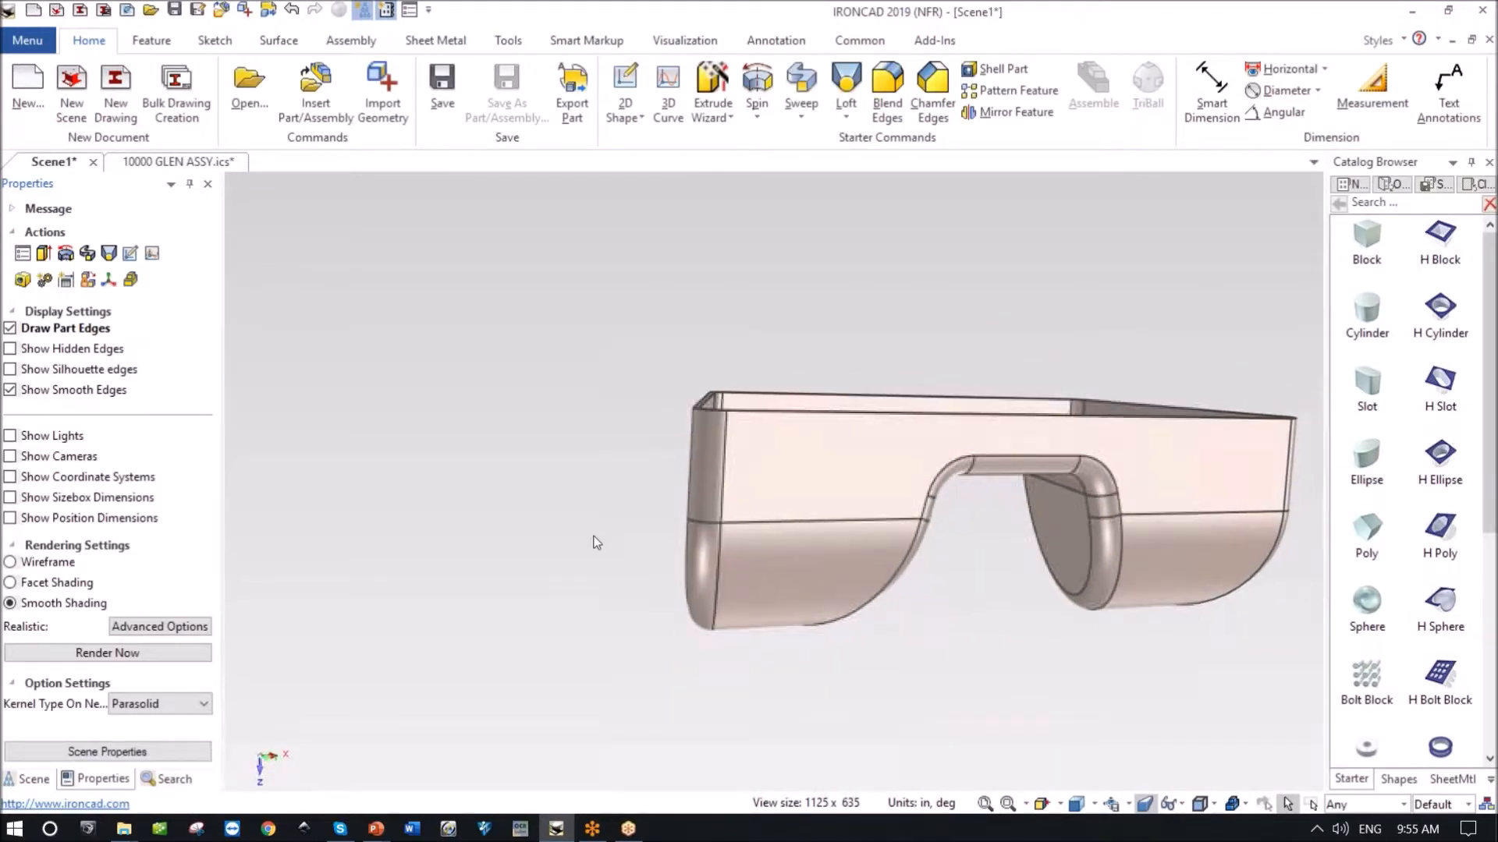
Expand Part1's features in the scene tree and offset its open rim face inward to shorten the walls further.
click(27, 779)
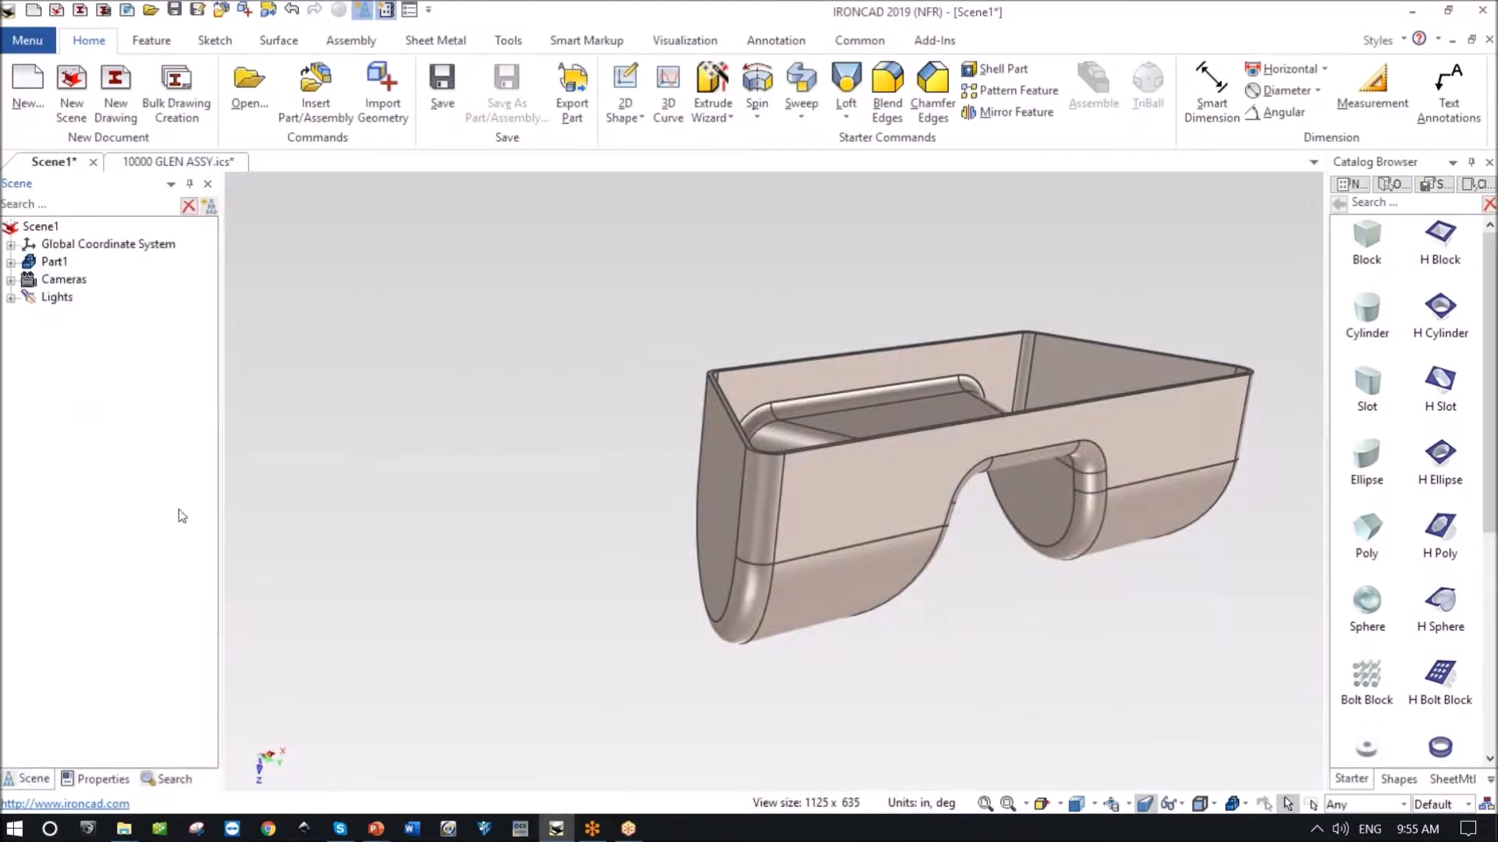
click(10, 262)
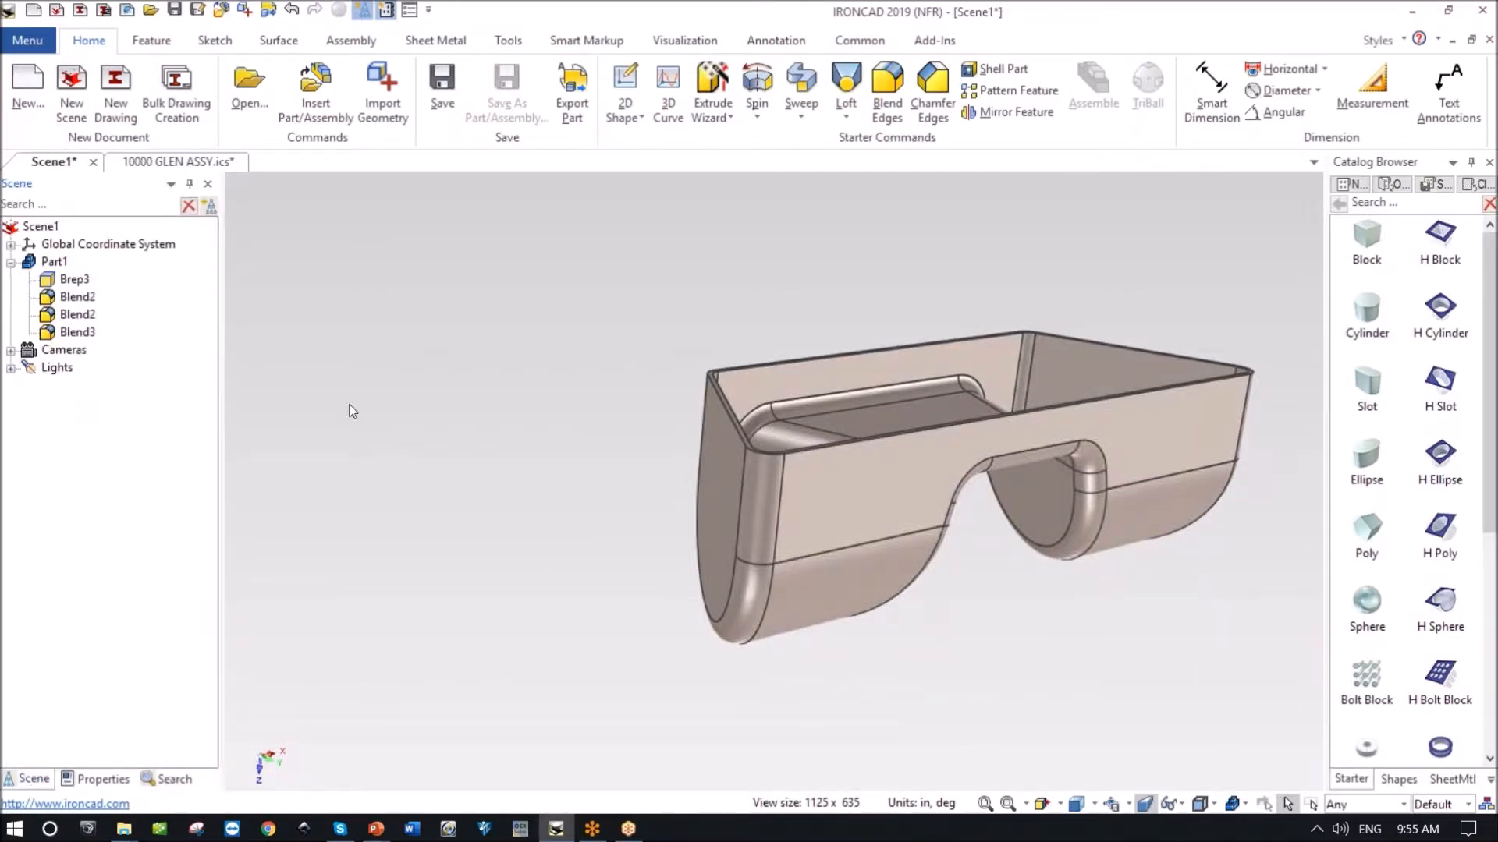
scroll(724, 447, up, 5)
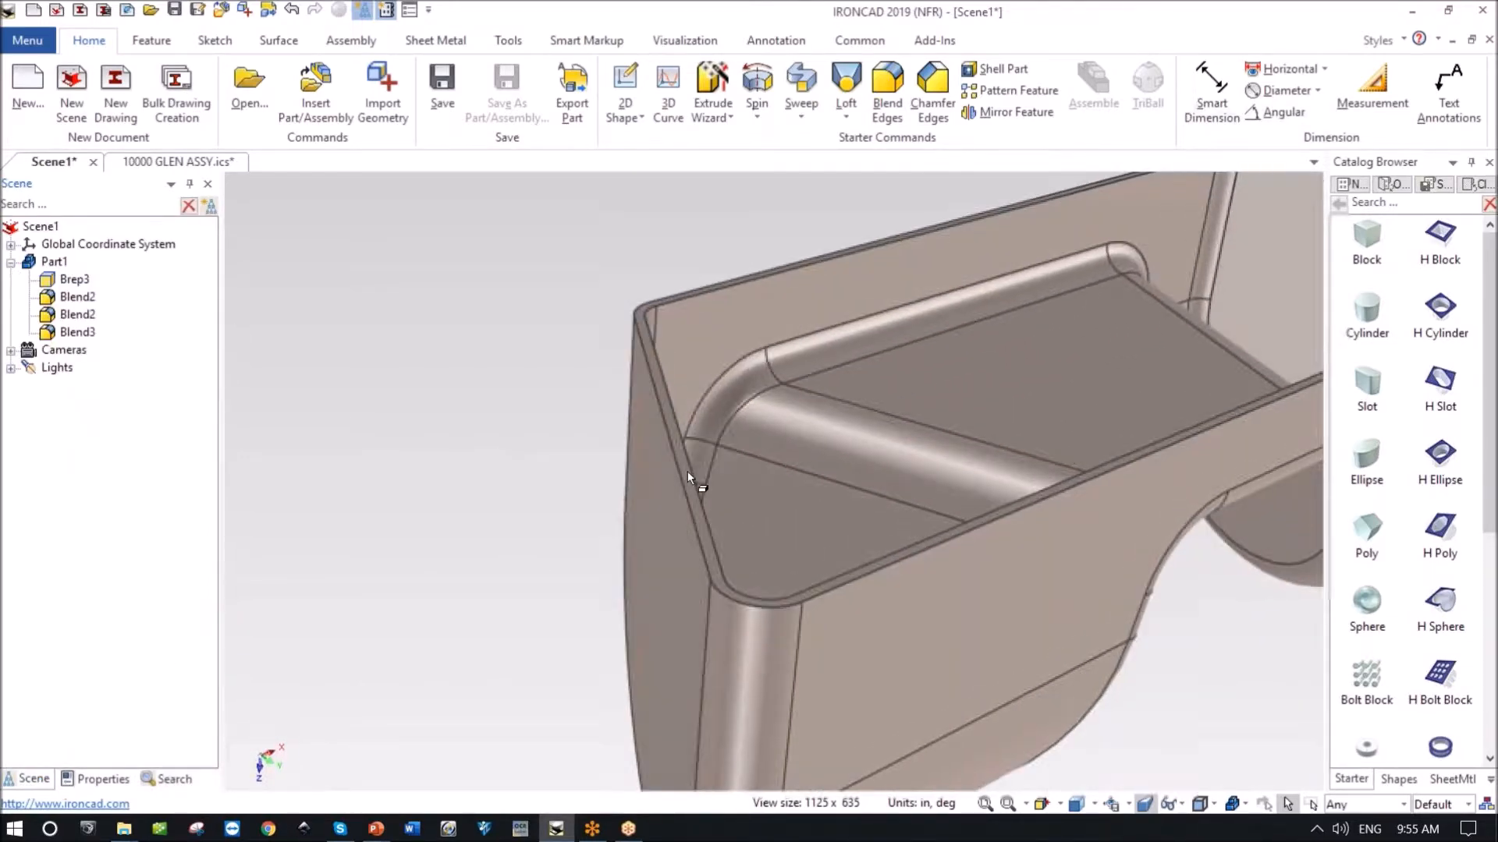
click(696, 478)
click(697, 477)
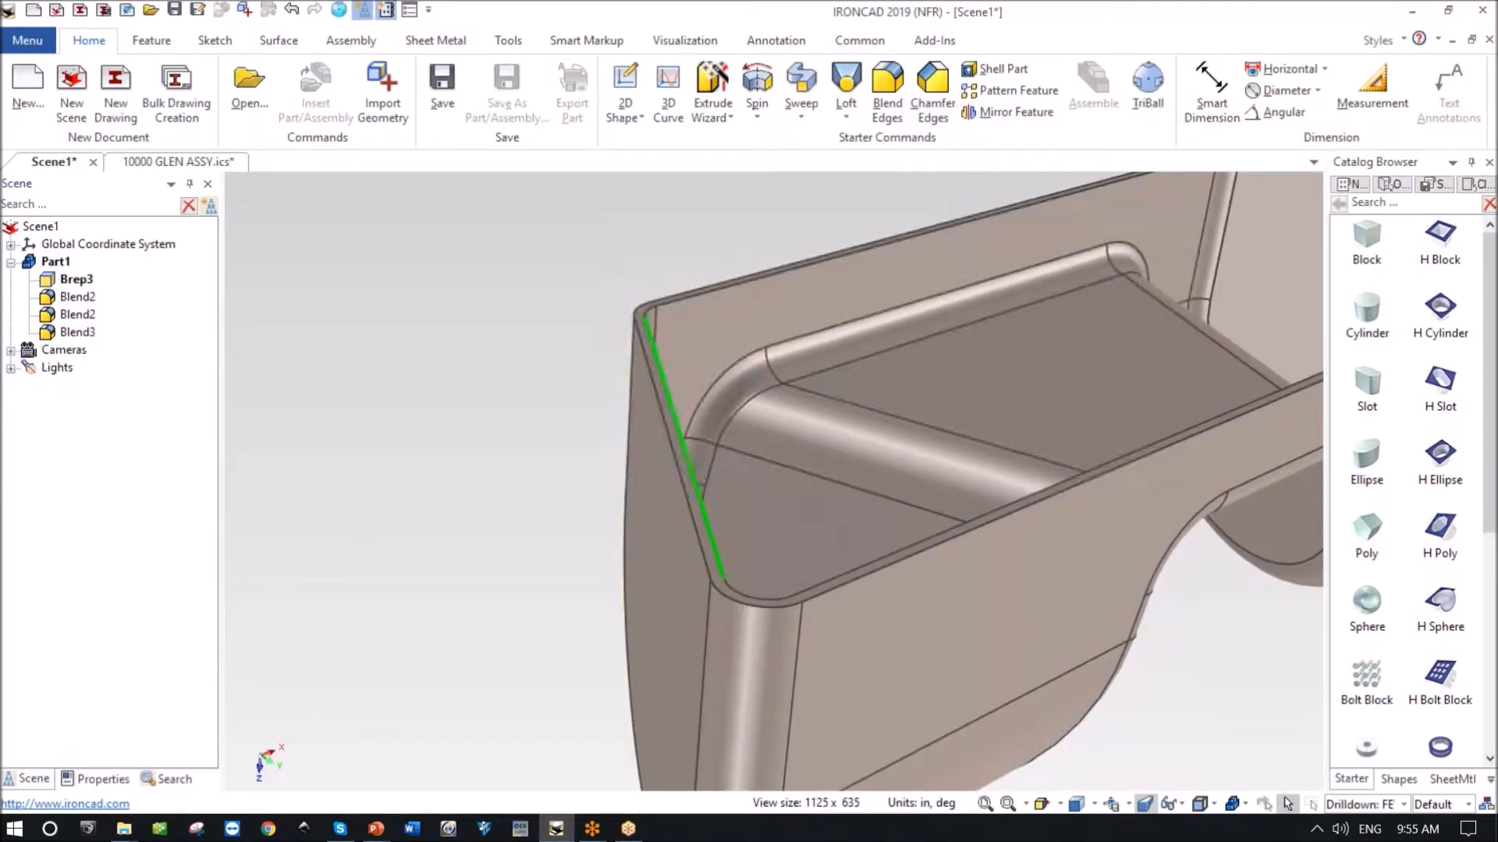
click(690, 478)
scroll(730, 453, up, 4)
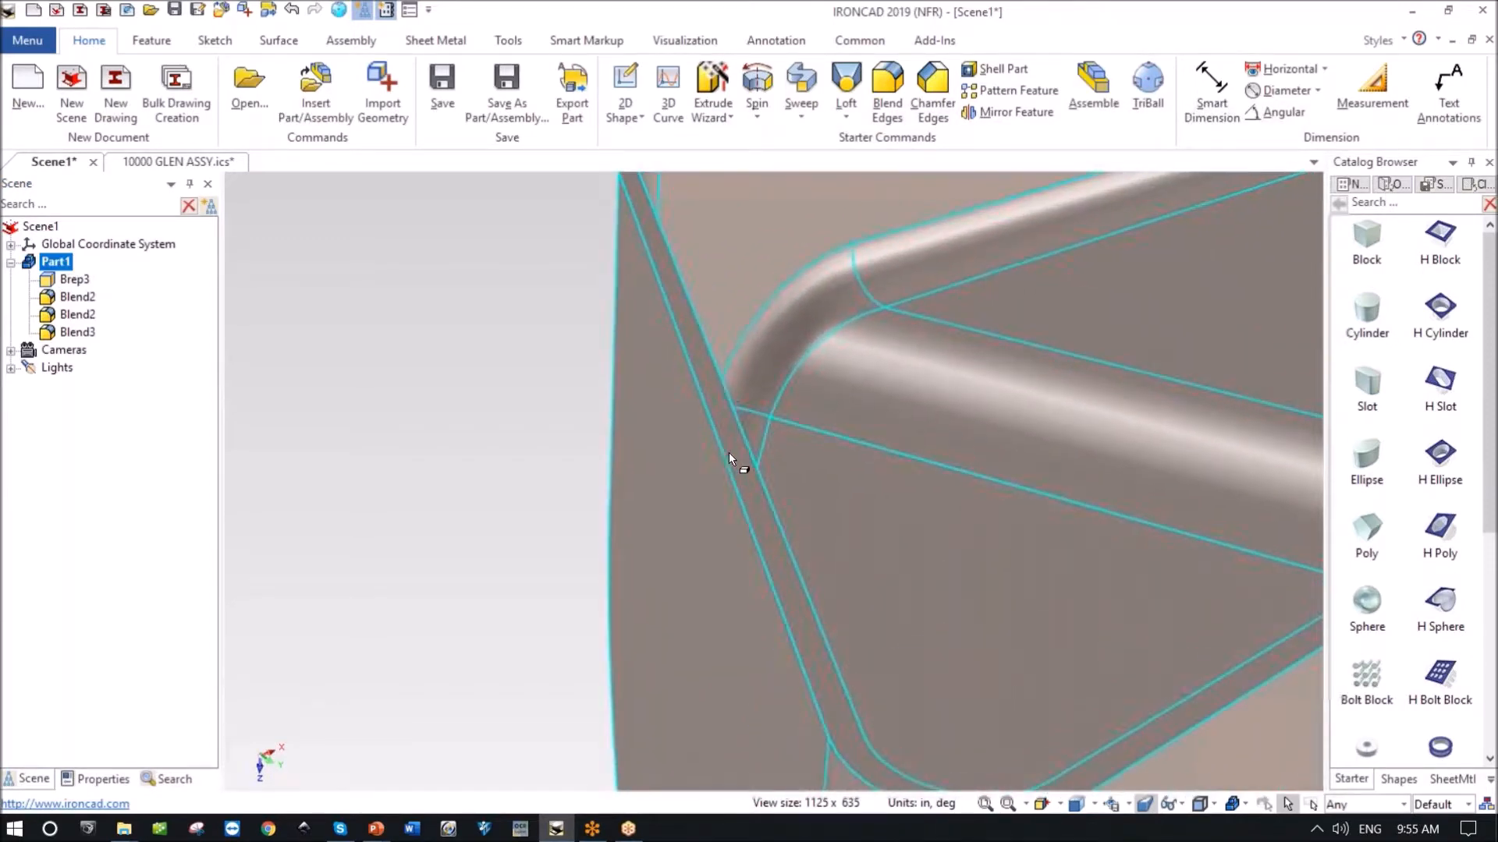
click(732, 451)
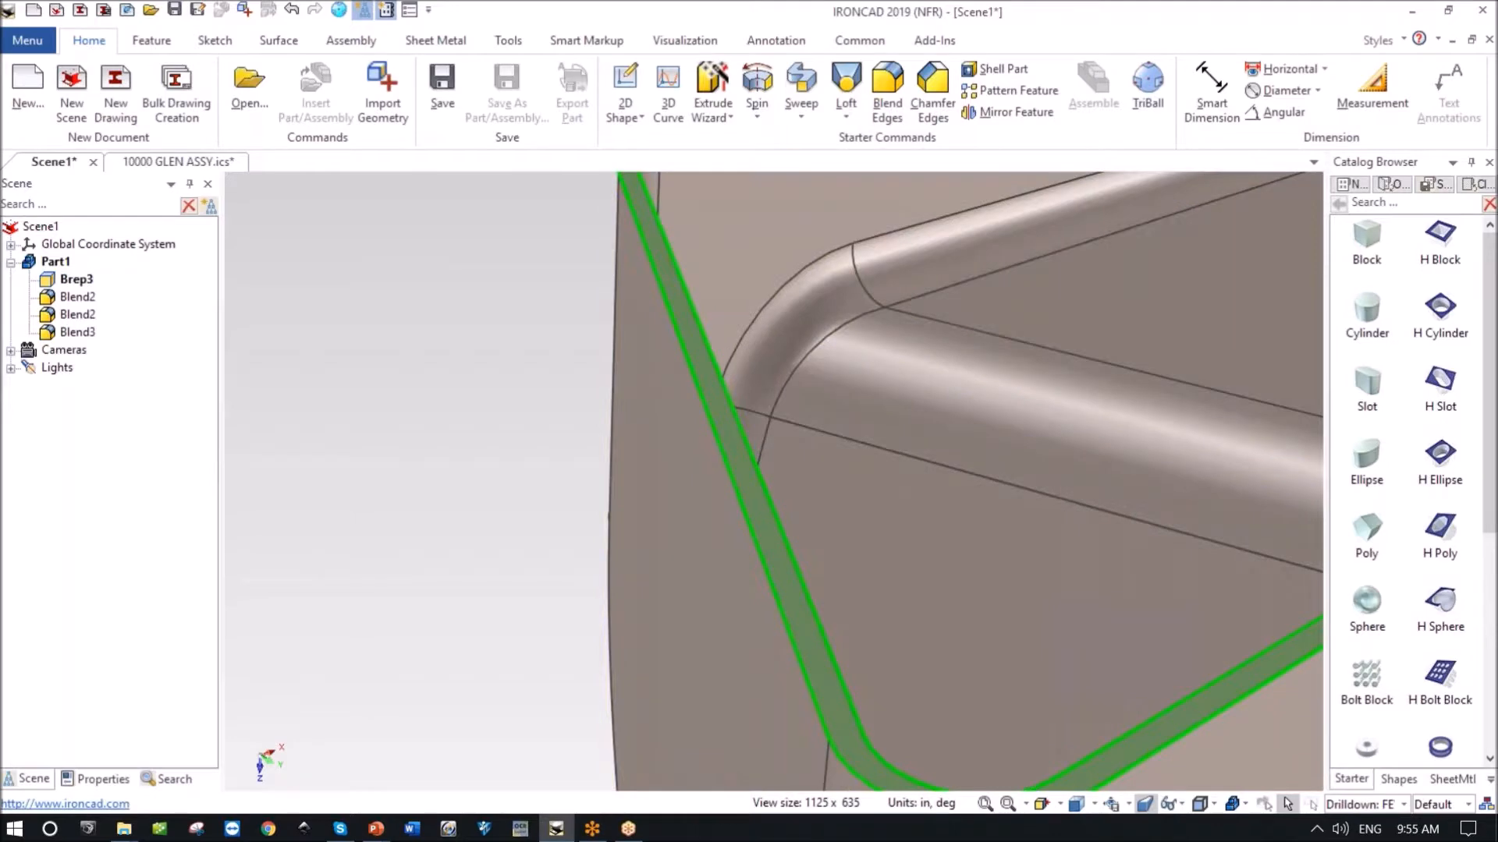
right_click(731, 451)
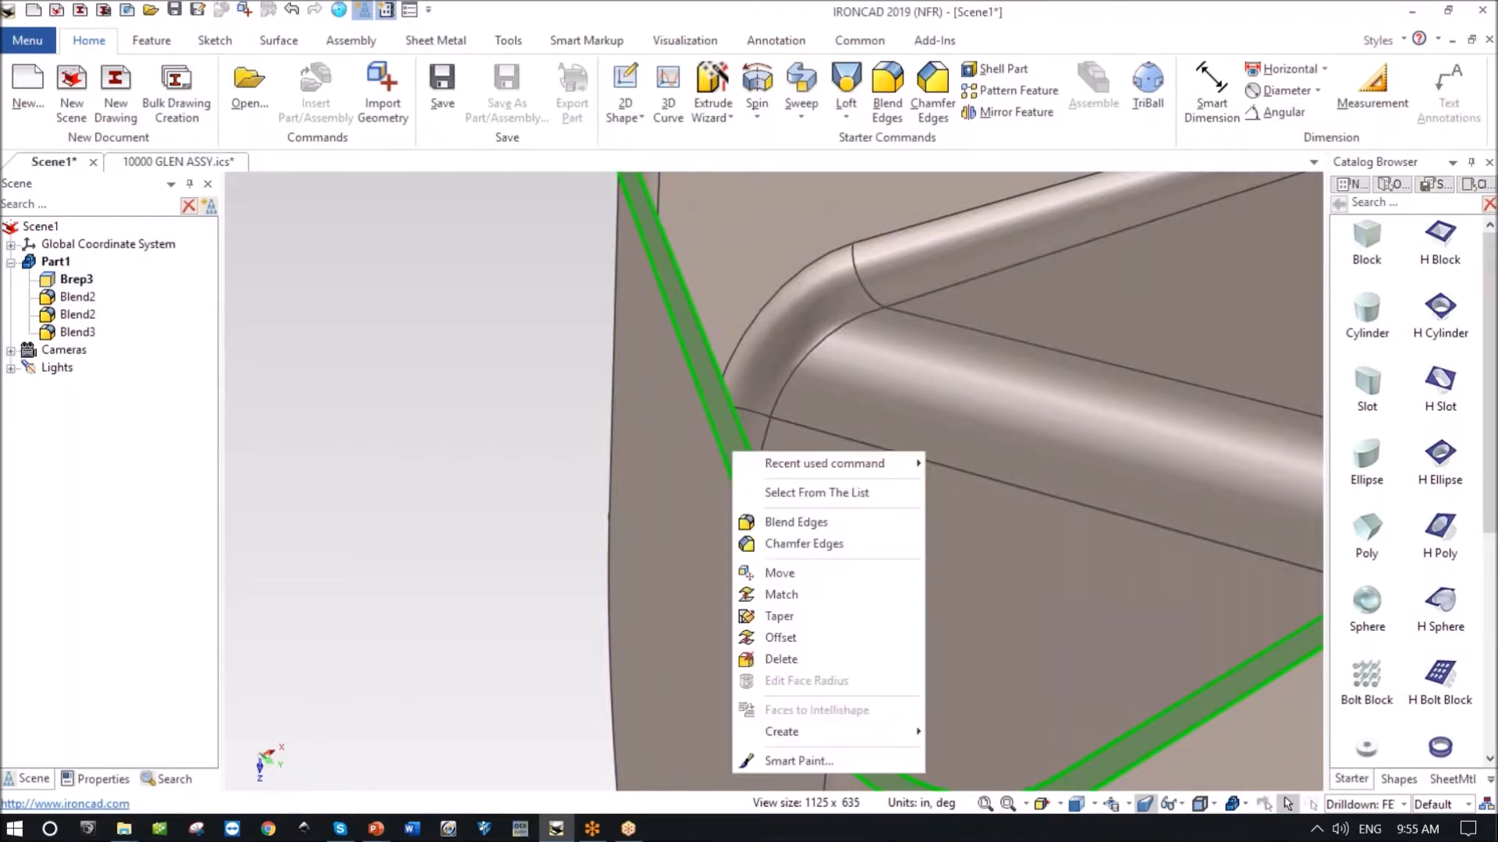
click(794, 628)
scroll(516, 558, down, 6)
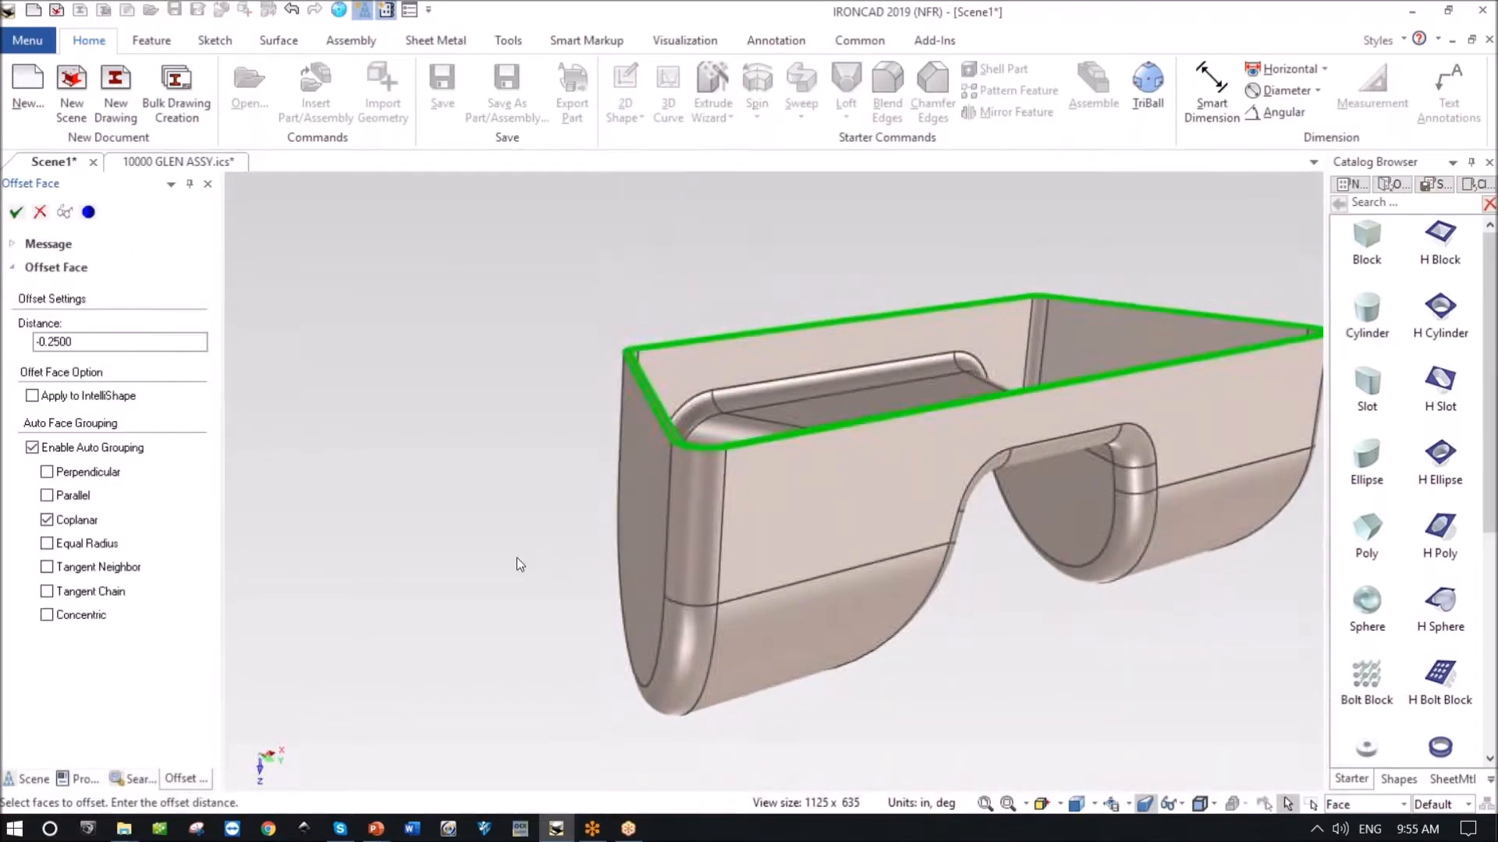
middle_drag(516, 558, 513, 546)
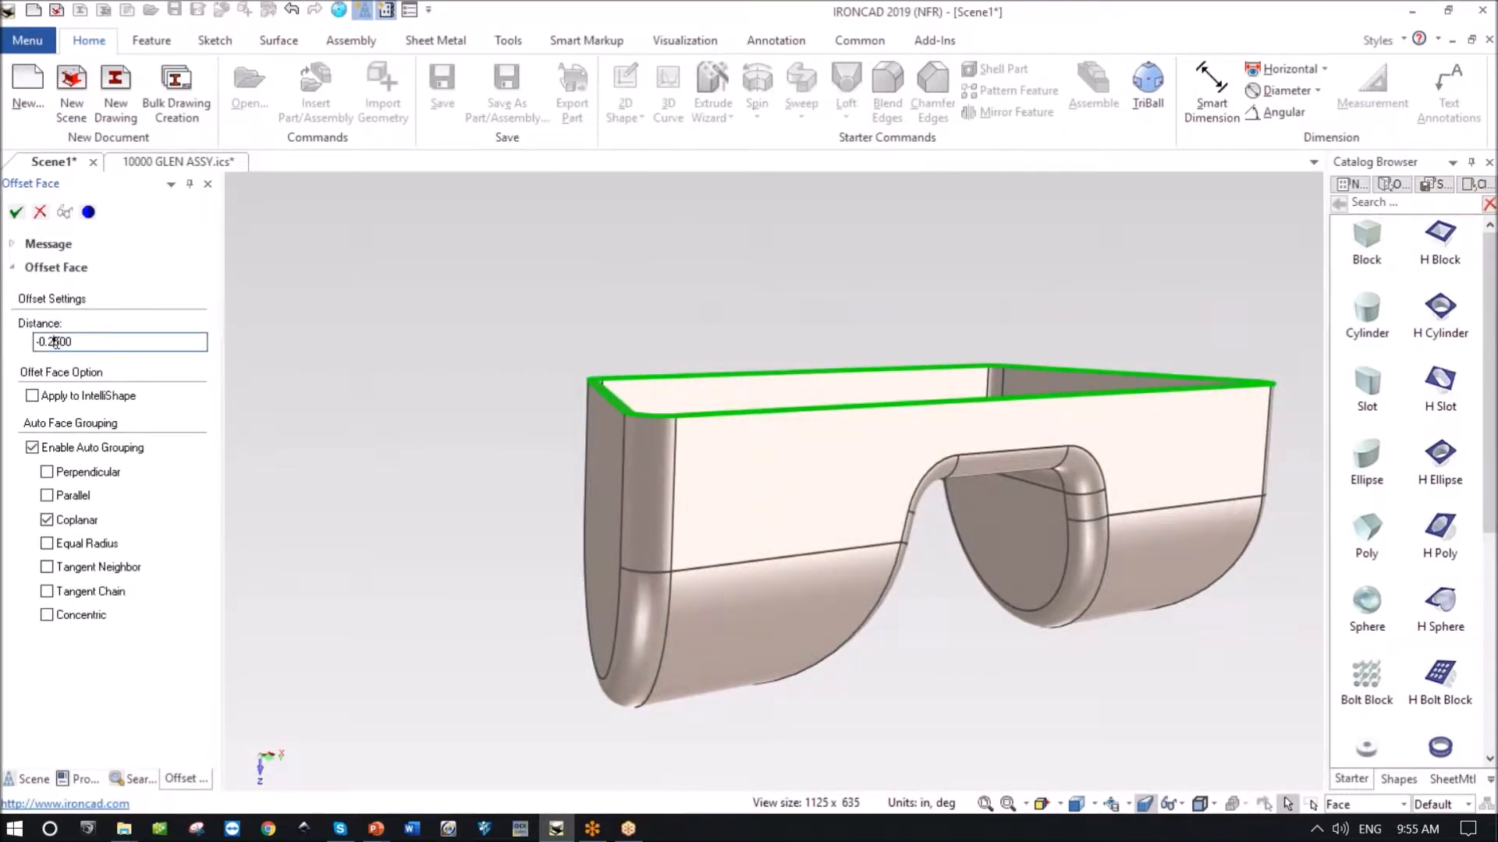
middle_drag(515, 437, 58, 336)
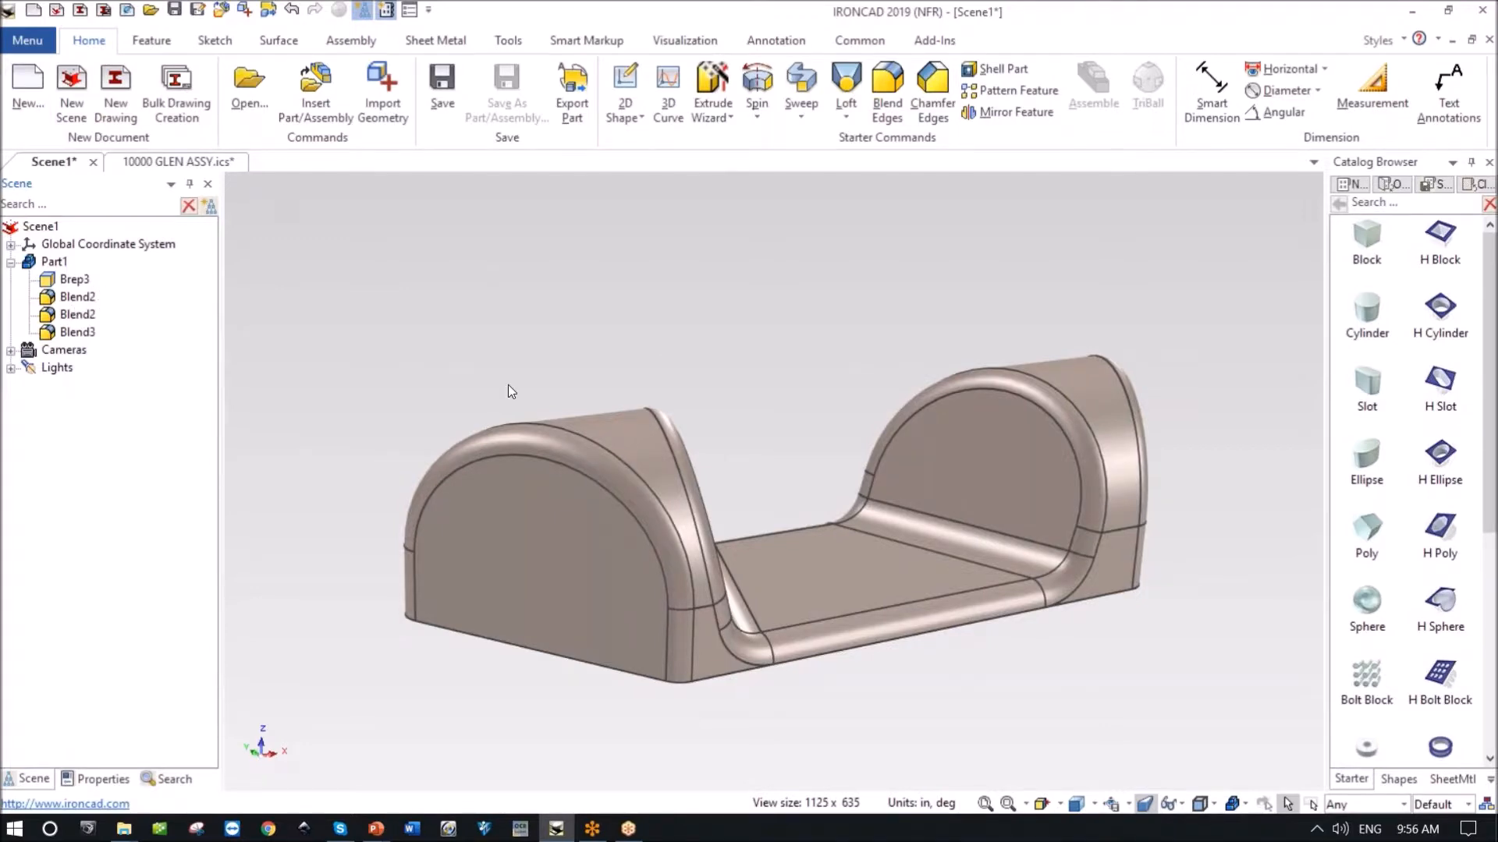
Activate the TriBall on Part1 and reposition only the TriBall vertically onto the plane of the shell's open rim.
click(533, 428)
key(F10)
middle_drag(726, 782, 808, 260)
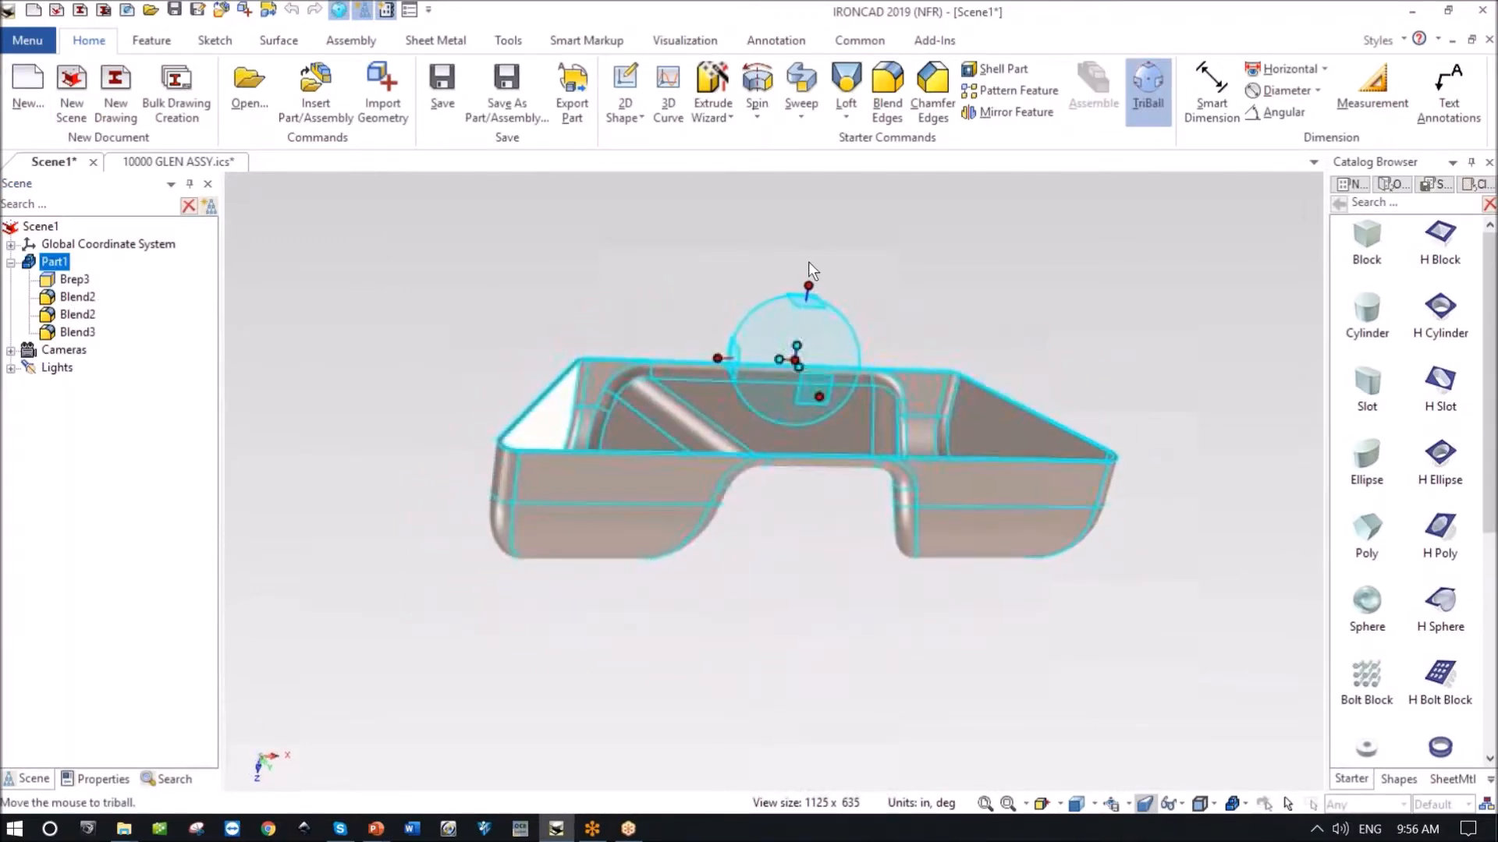
scroll(811, 254, up, 4)
click(810, 260)
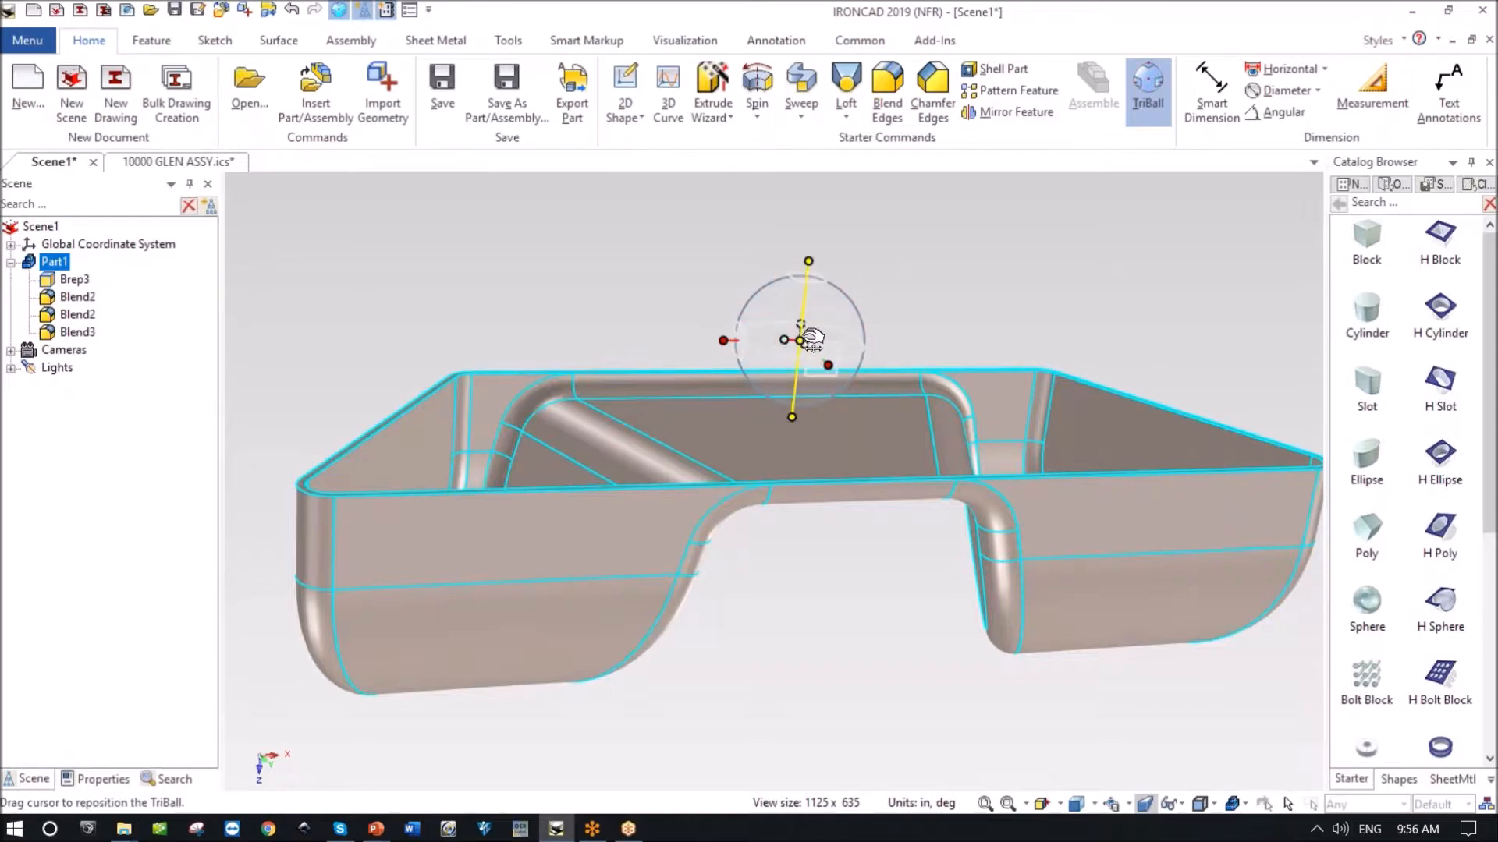
drag(804, 343, 674, 487)
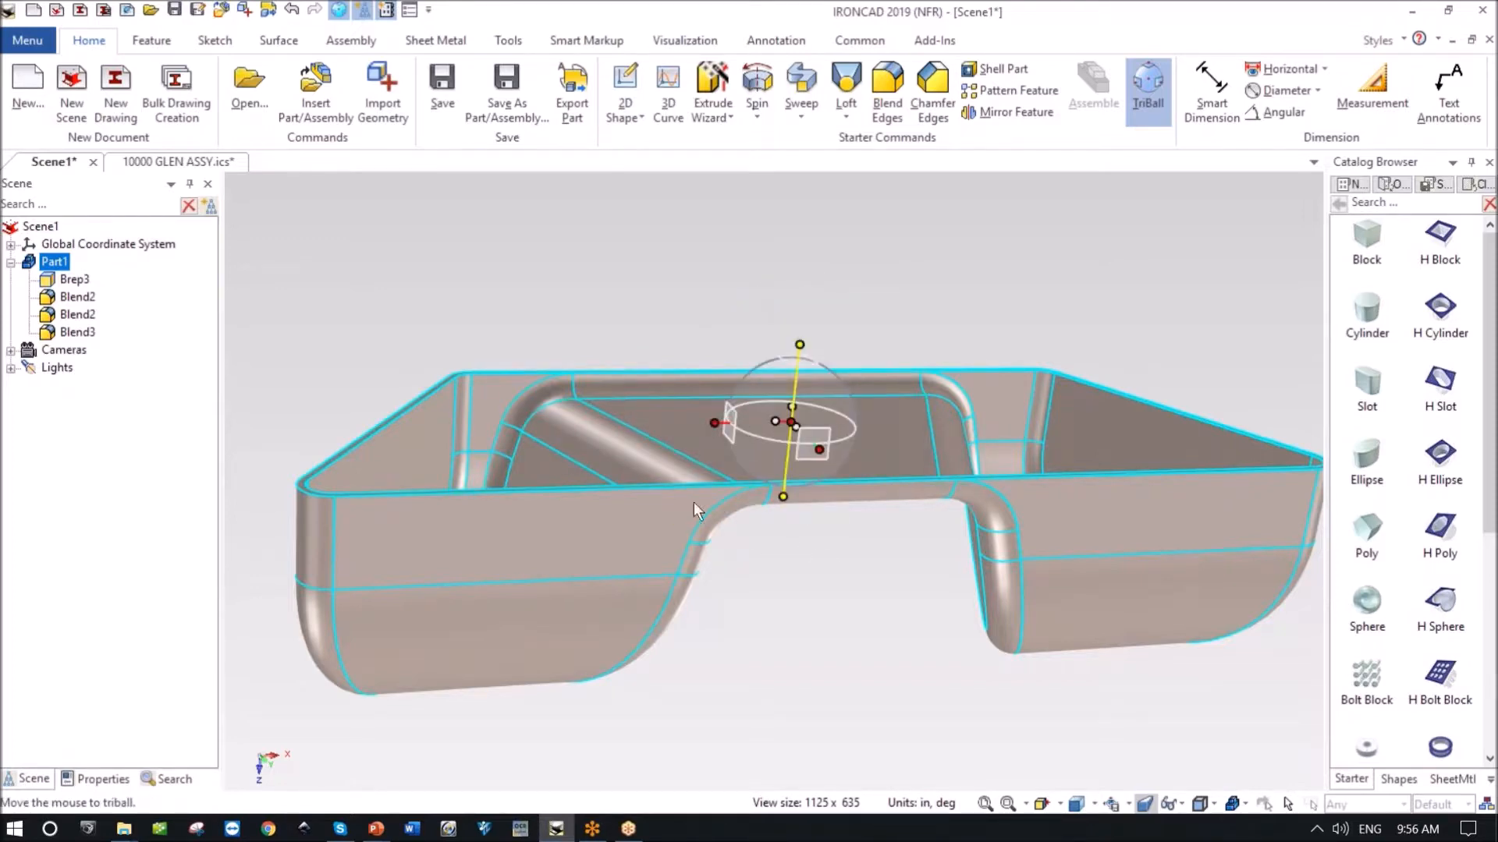
key(space)
Mirror Part1 as a linked copy across the rim plane, using the TriBall's vertical direction.
middle_drag(835, 551, 765, 432)
click(879, 542)
right_click(786, 439)
mouse_move(939, 718)
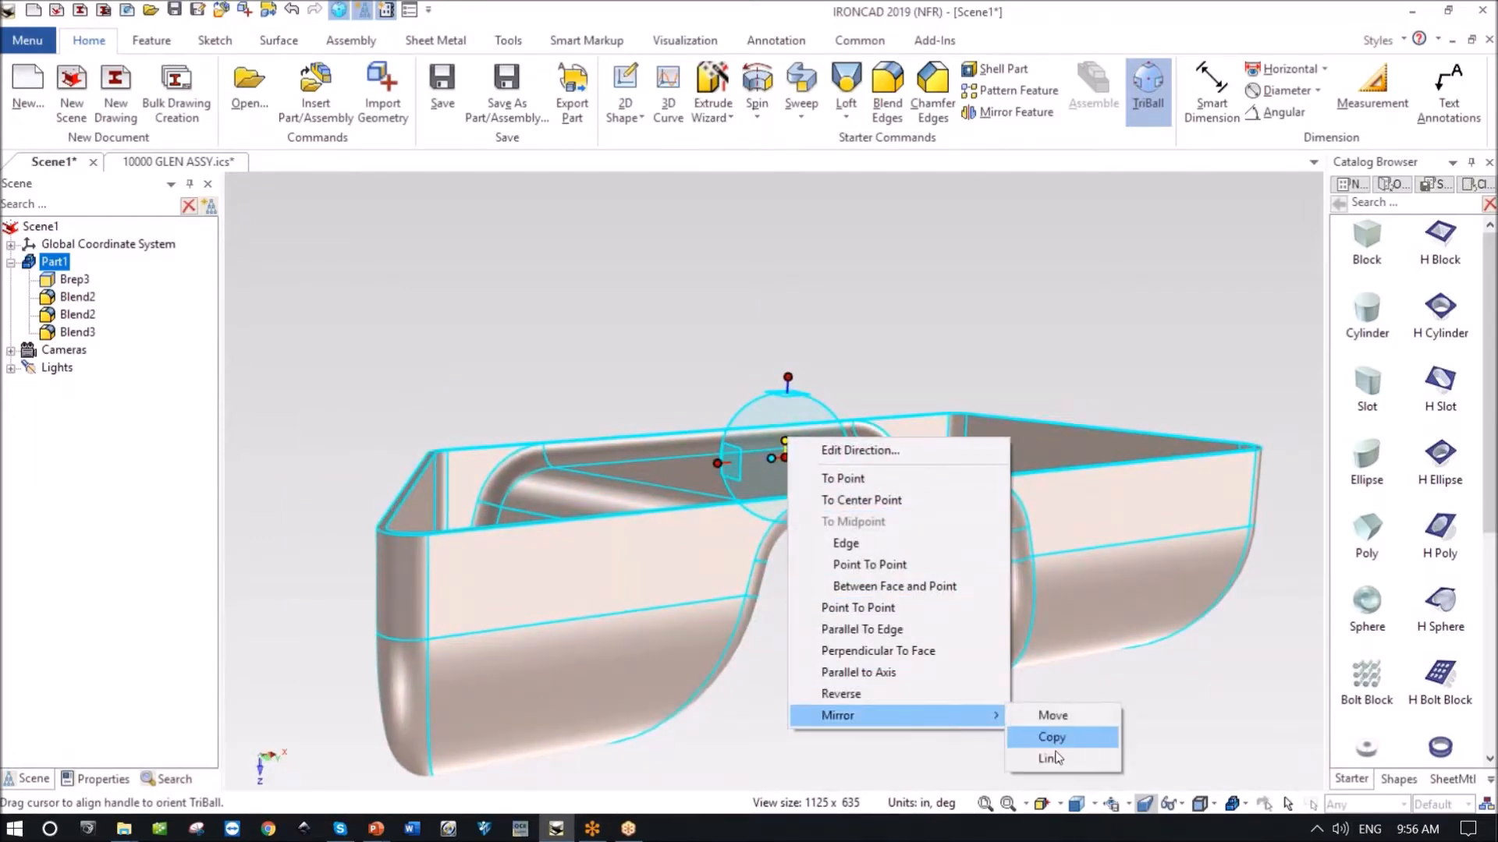
click(1029, 758)
scroll(994, 728, down, 4)
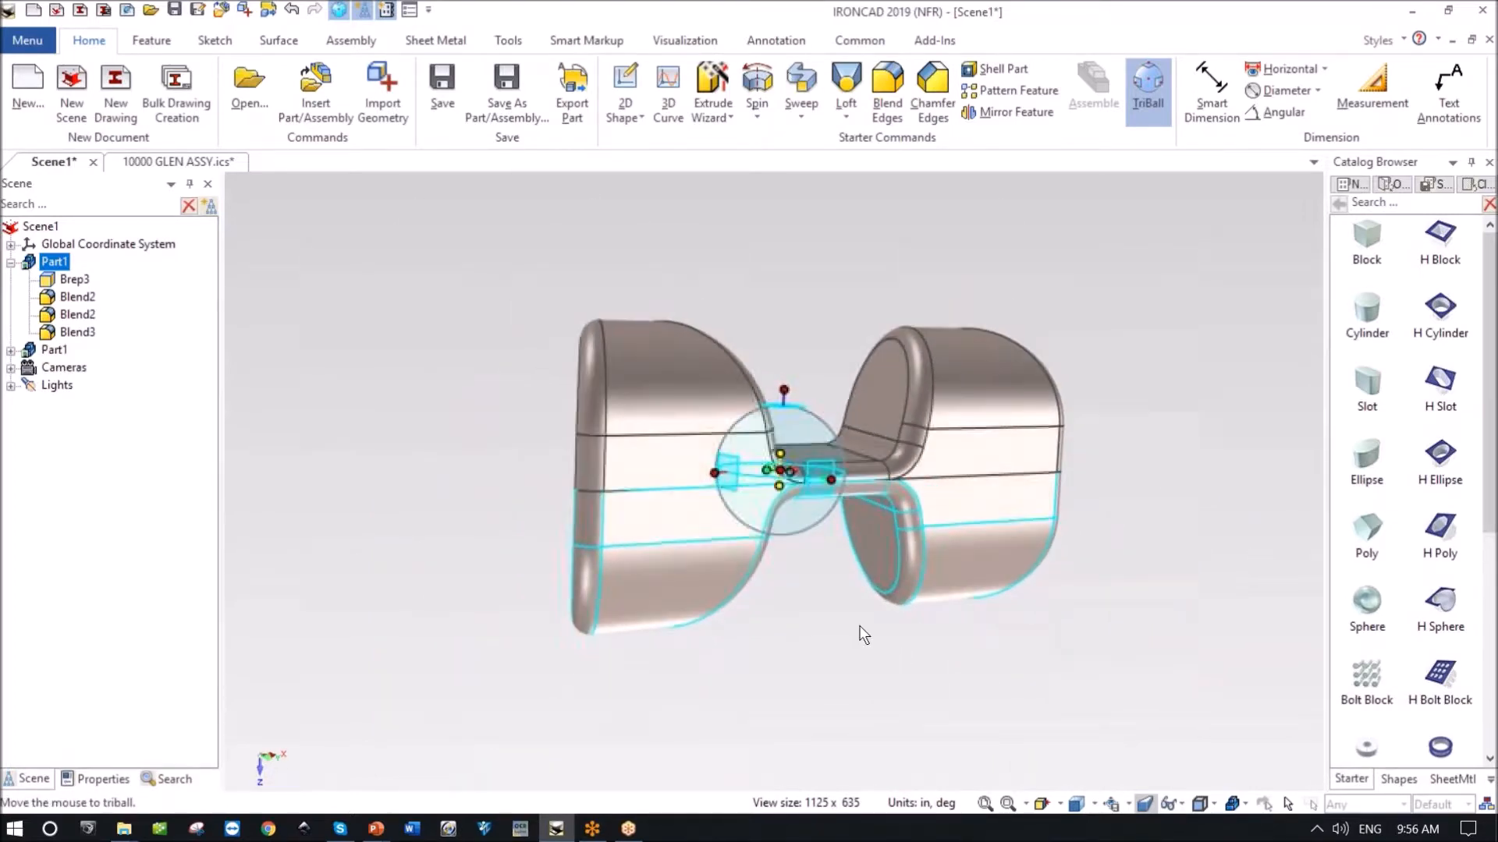
key(F10)
middle_drag(962, 701, 771, 605)
click(811, 605)
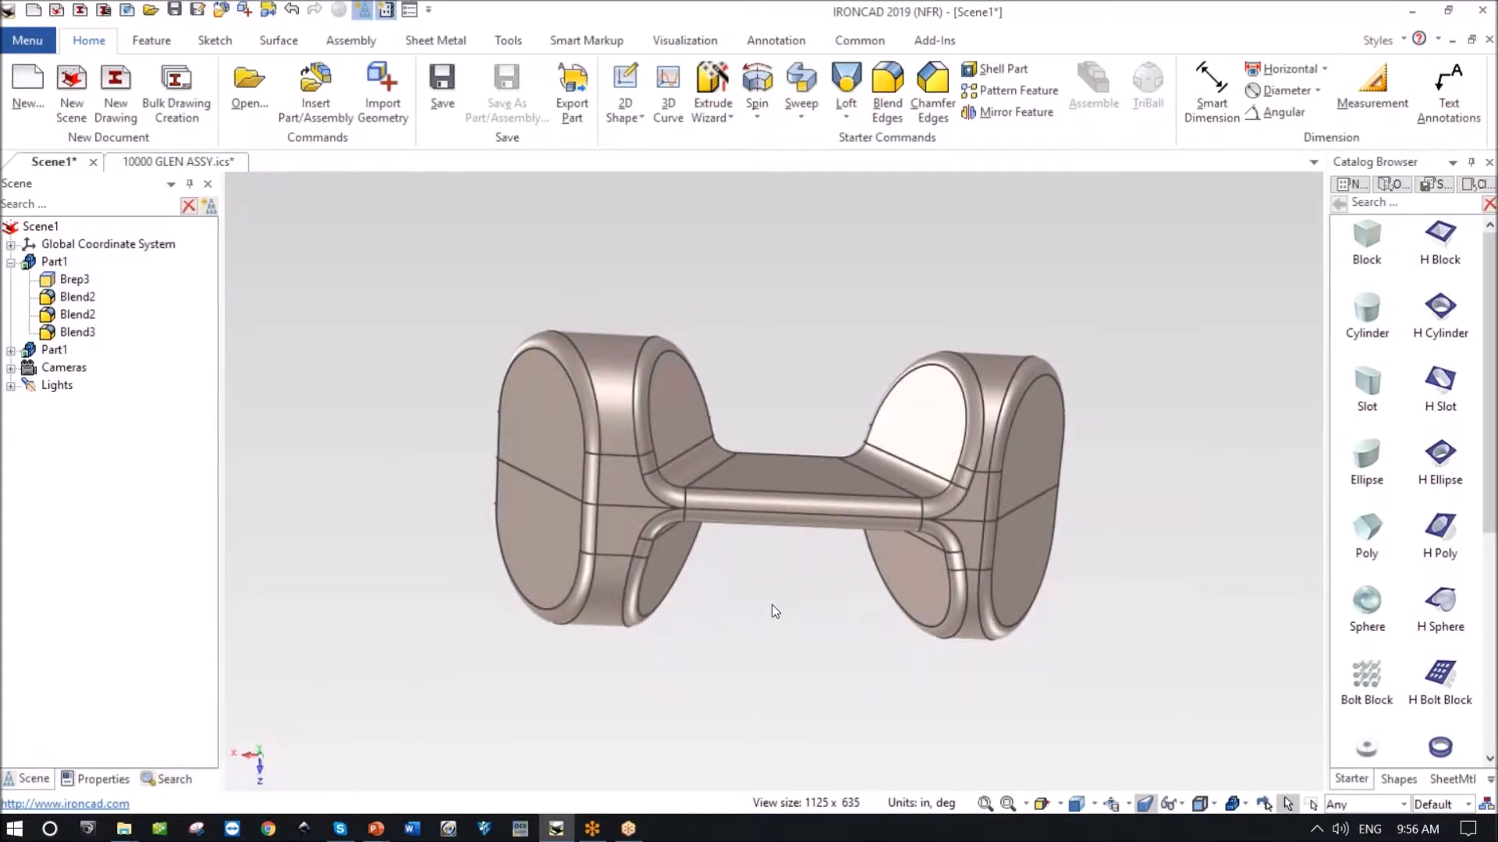
Select Part1's Brep3 shape and pull both outer end faces outward to lengthen the two end housings.
middle_drag(772, 605, 771, 605)
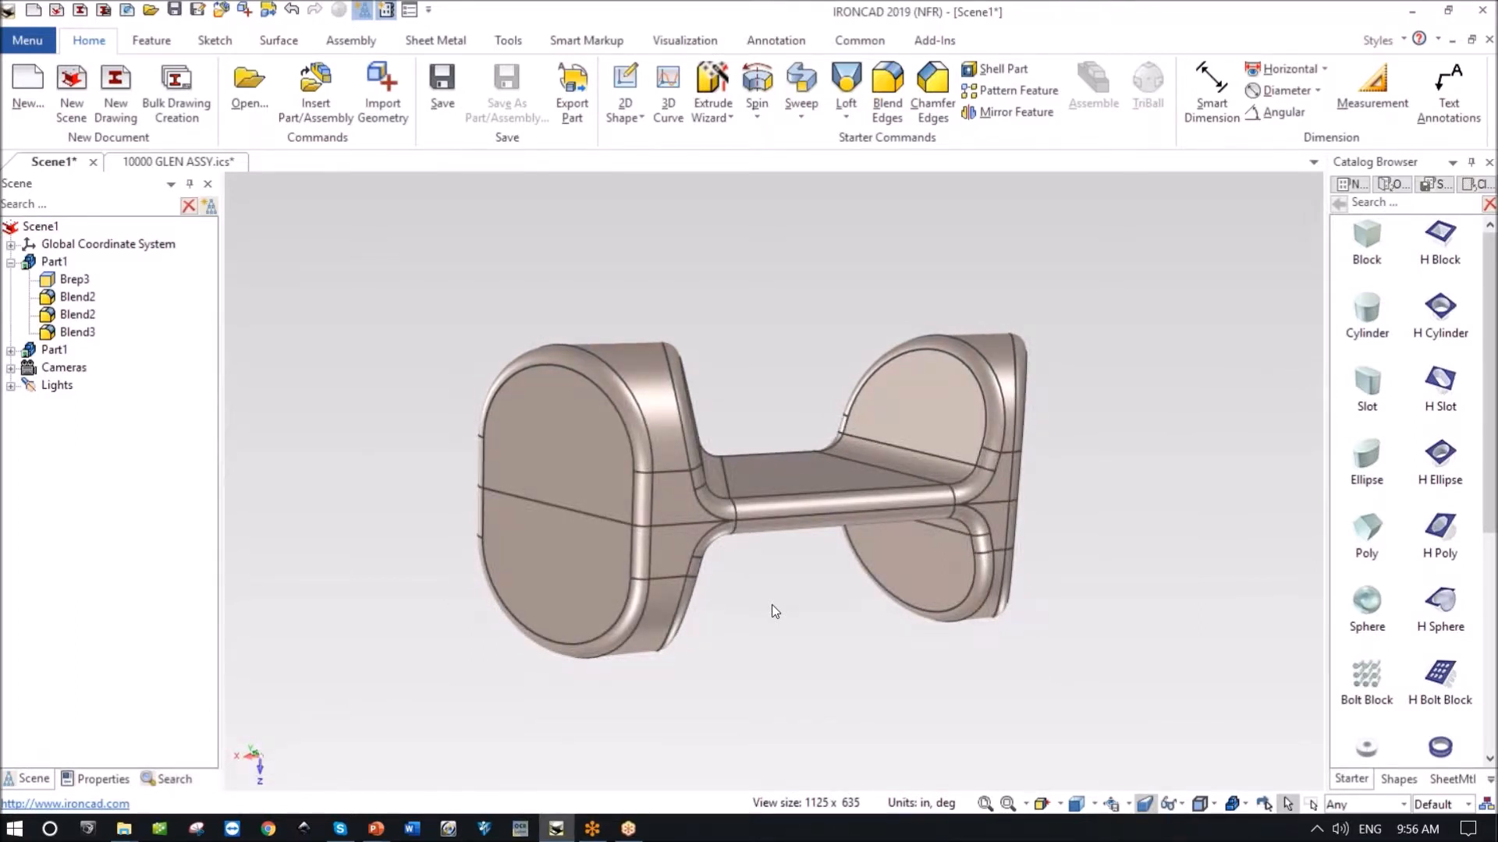
middle_drag(770, 606, 887, 629)
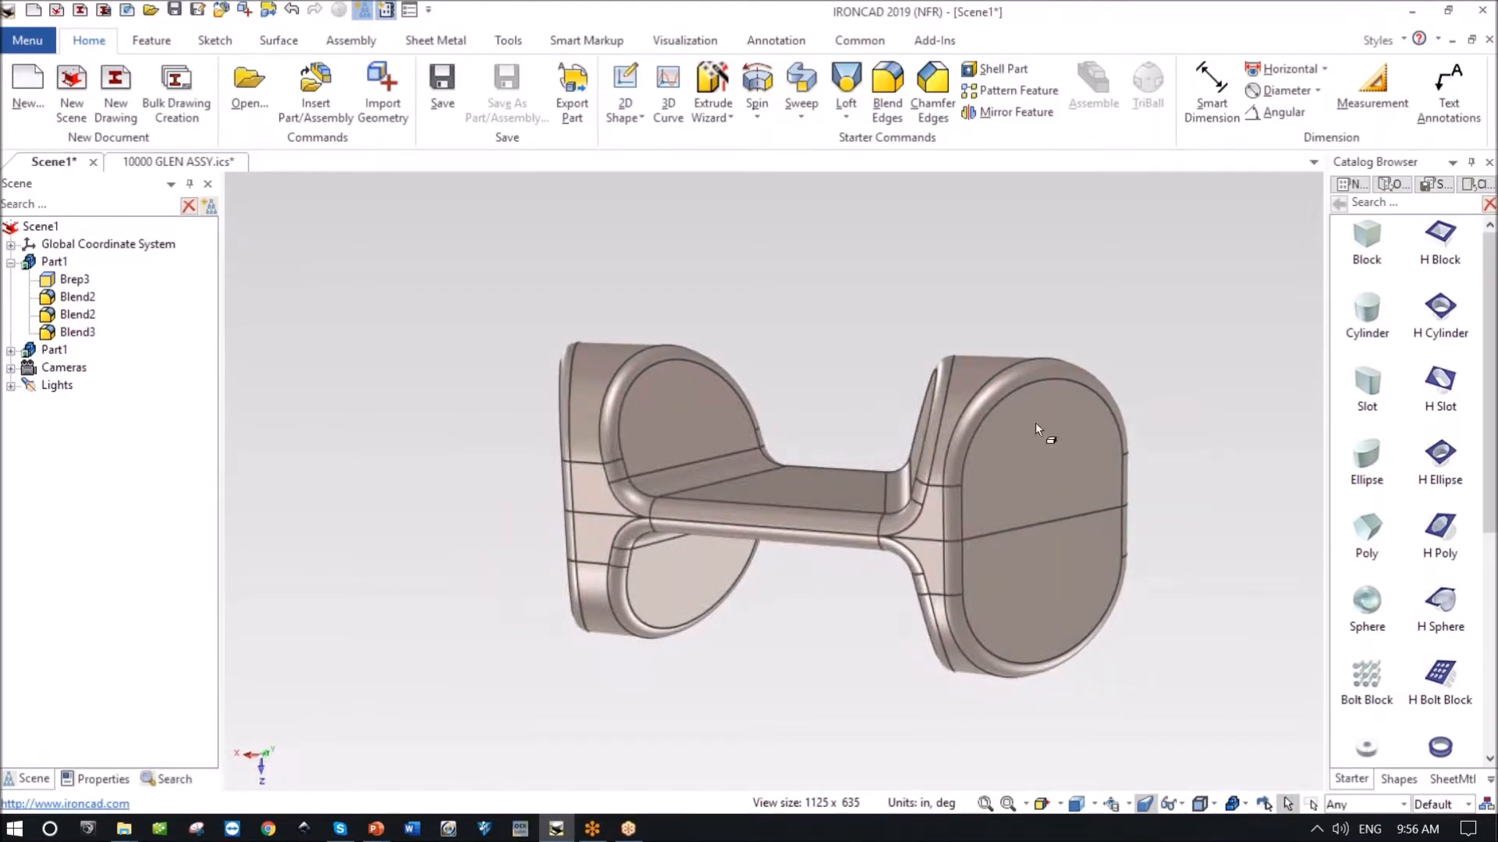
click(1050, 450)
click(1050, 451)
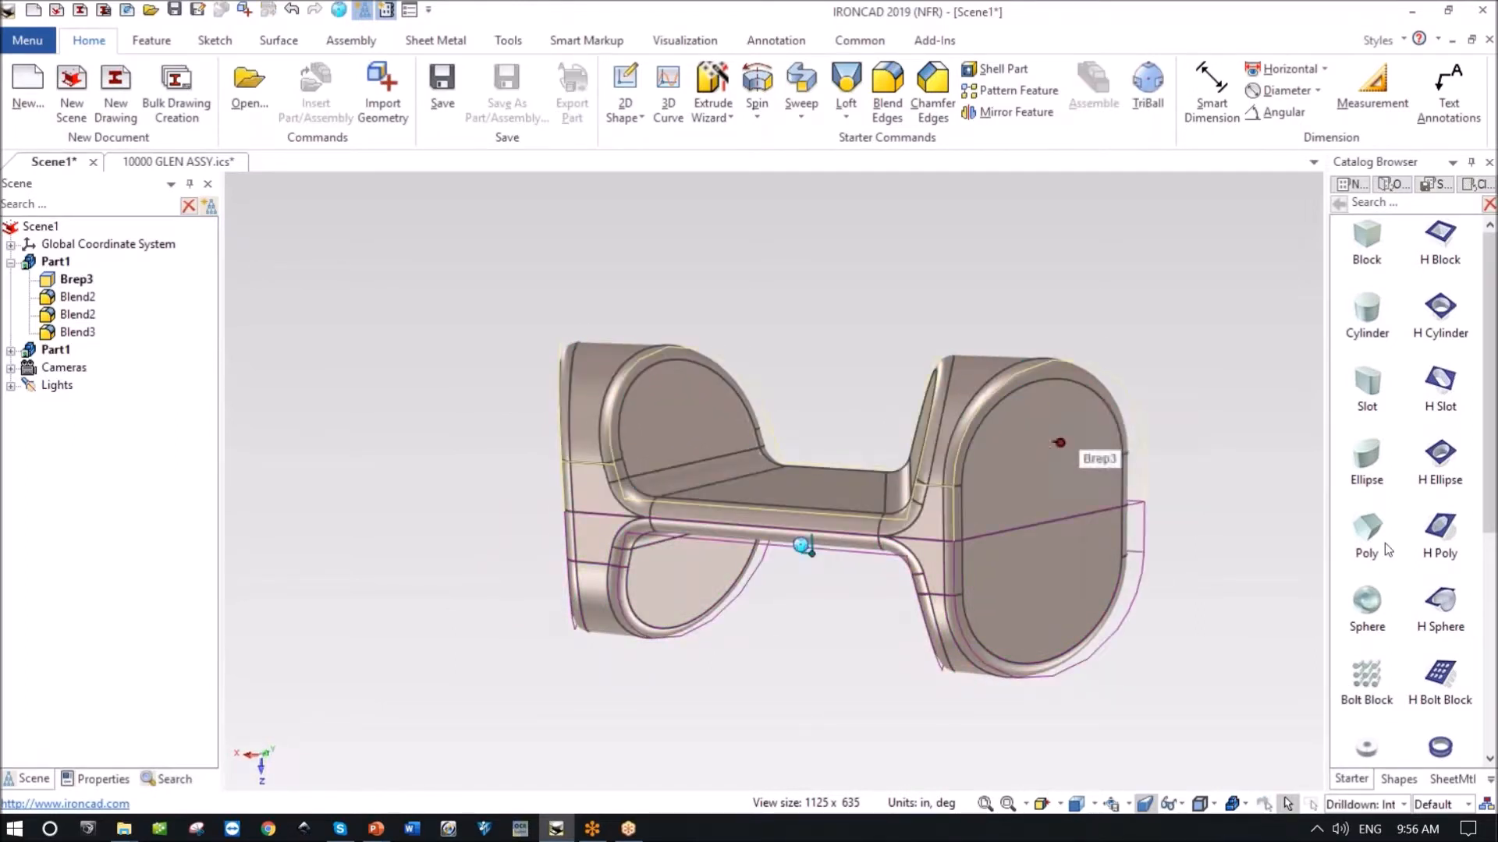
middle_drag(1262, 499, 1288, 499)
drag(1069, 425, 1127, 433)
middle_drag(1213, 607, 636, 456)
drag(609, 421, 568, 424)
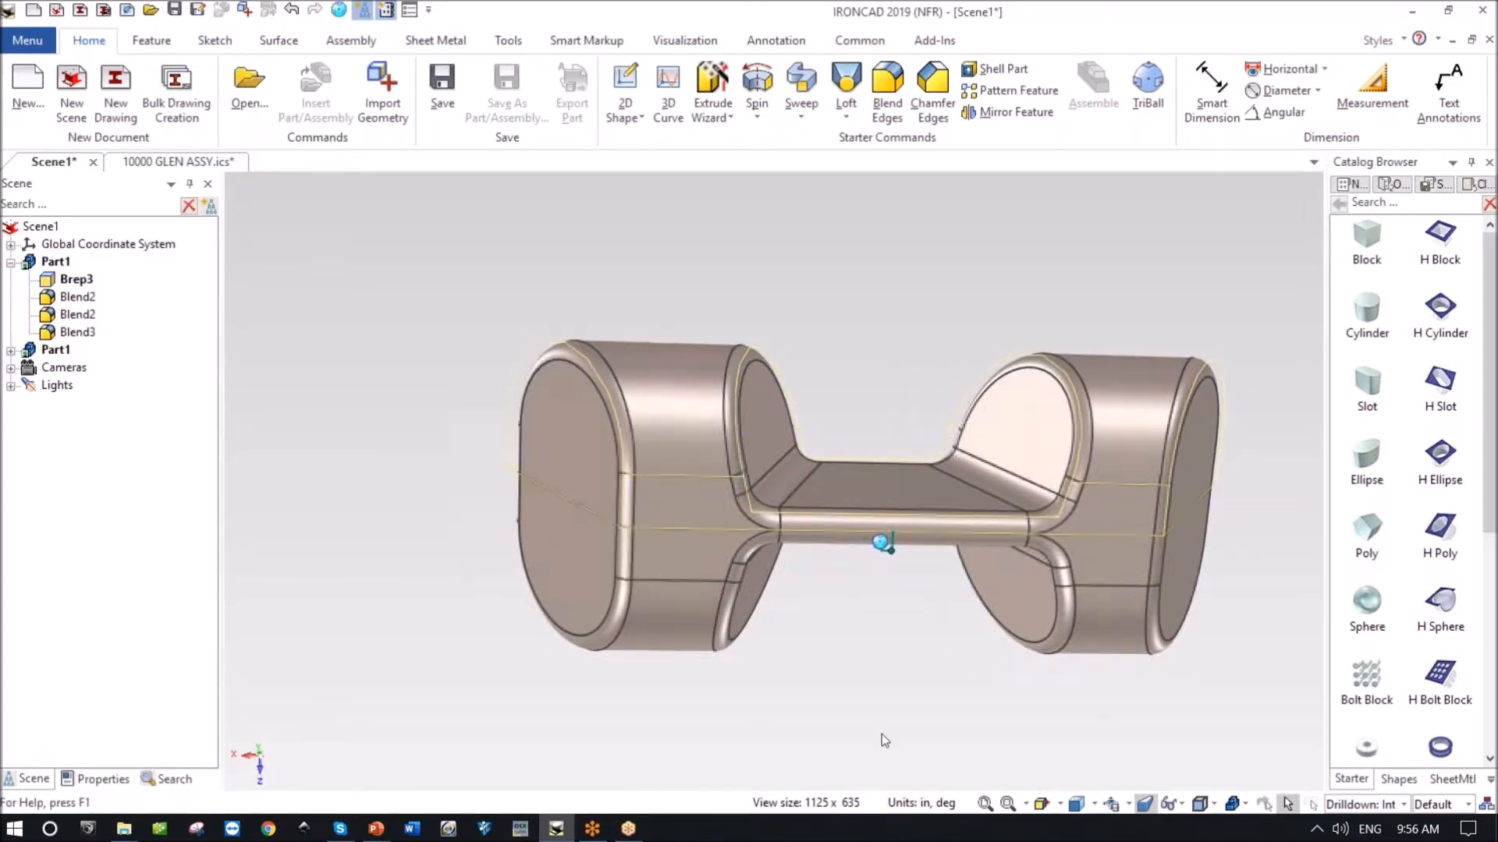
middle_drag(858, 744, 1241, 414)
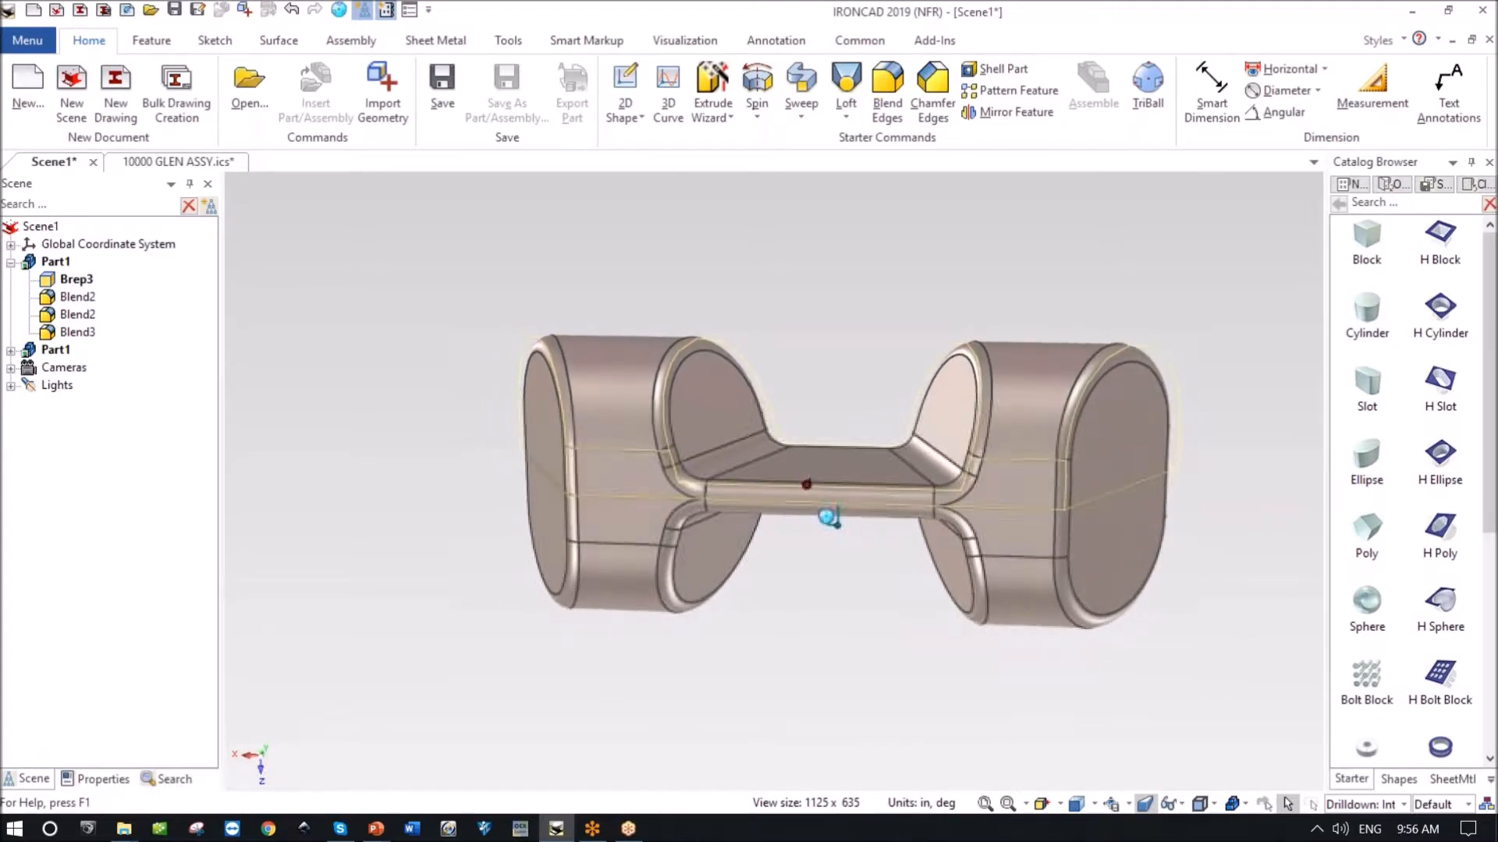
click(1241, 265)
Place the AUD00088 speaker from the AUDIO3 catalog on the outer end face, duplicating it for the linked part and declining mass regeneration.
middle_drag(1287, 663, 1474, 772)
click(1490, 779)
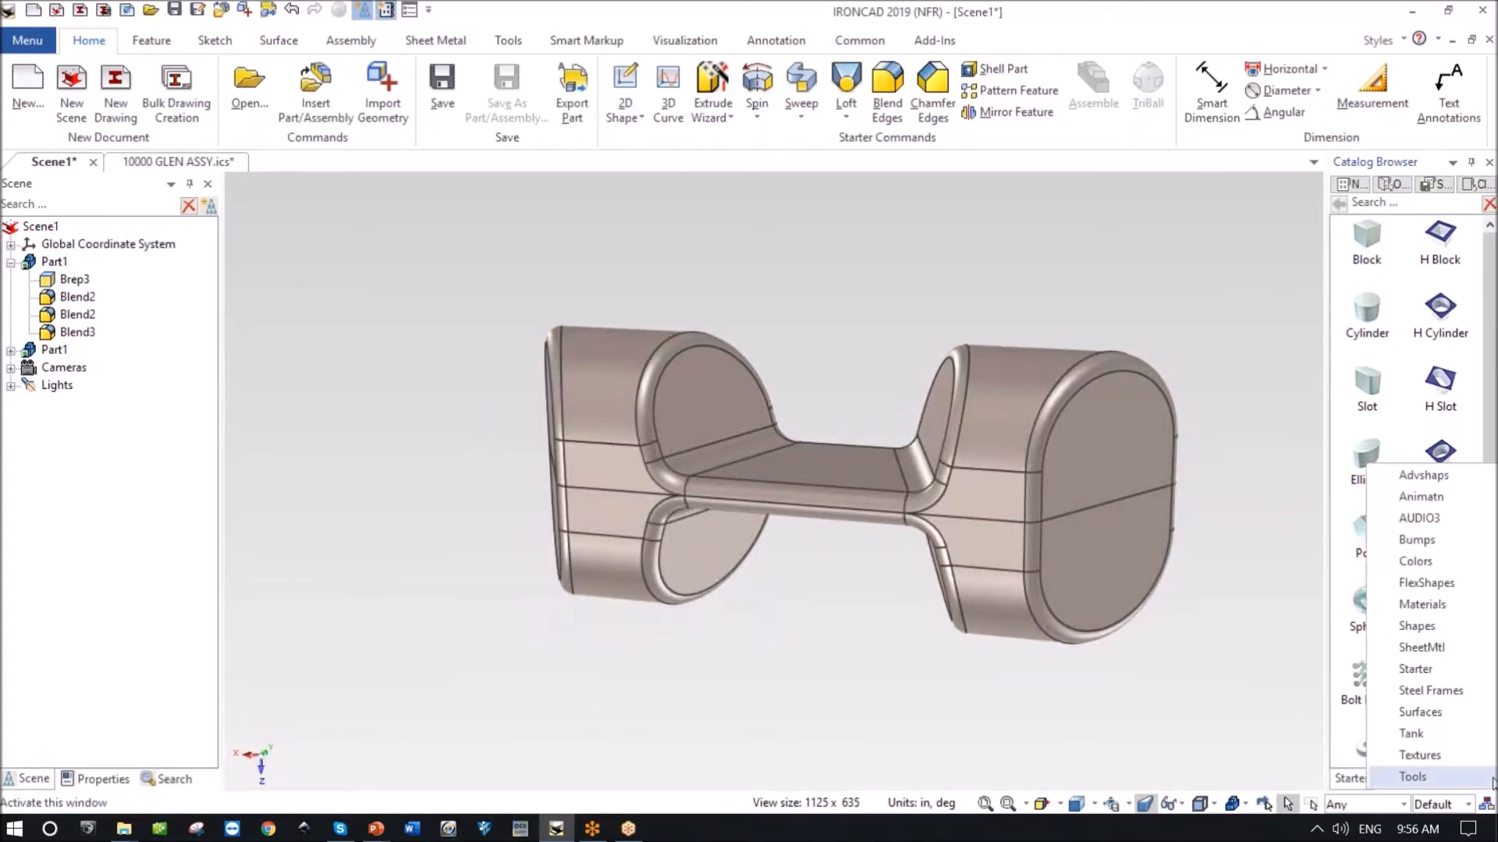
click(1469, 515)
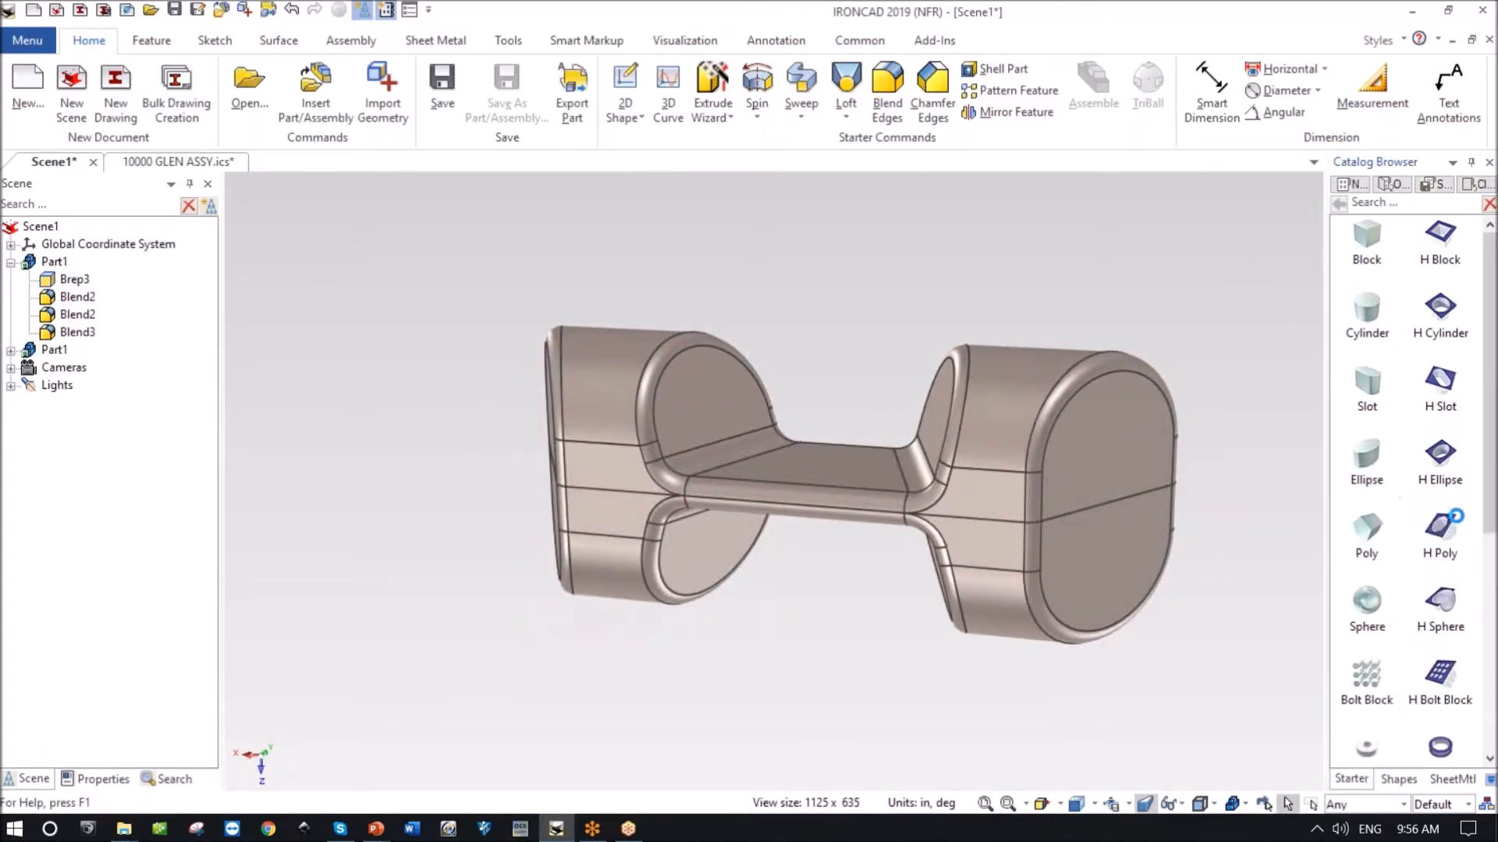
drag(1494, 273, 1494, 713)
drag(1363, 373, 1106, 503)
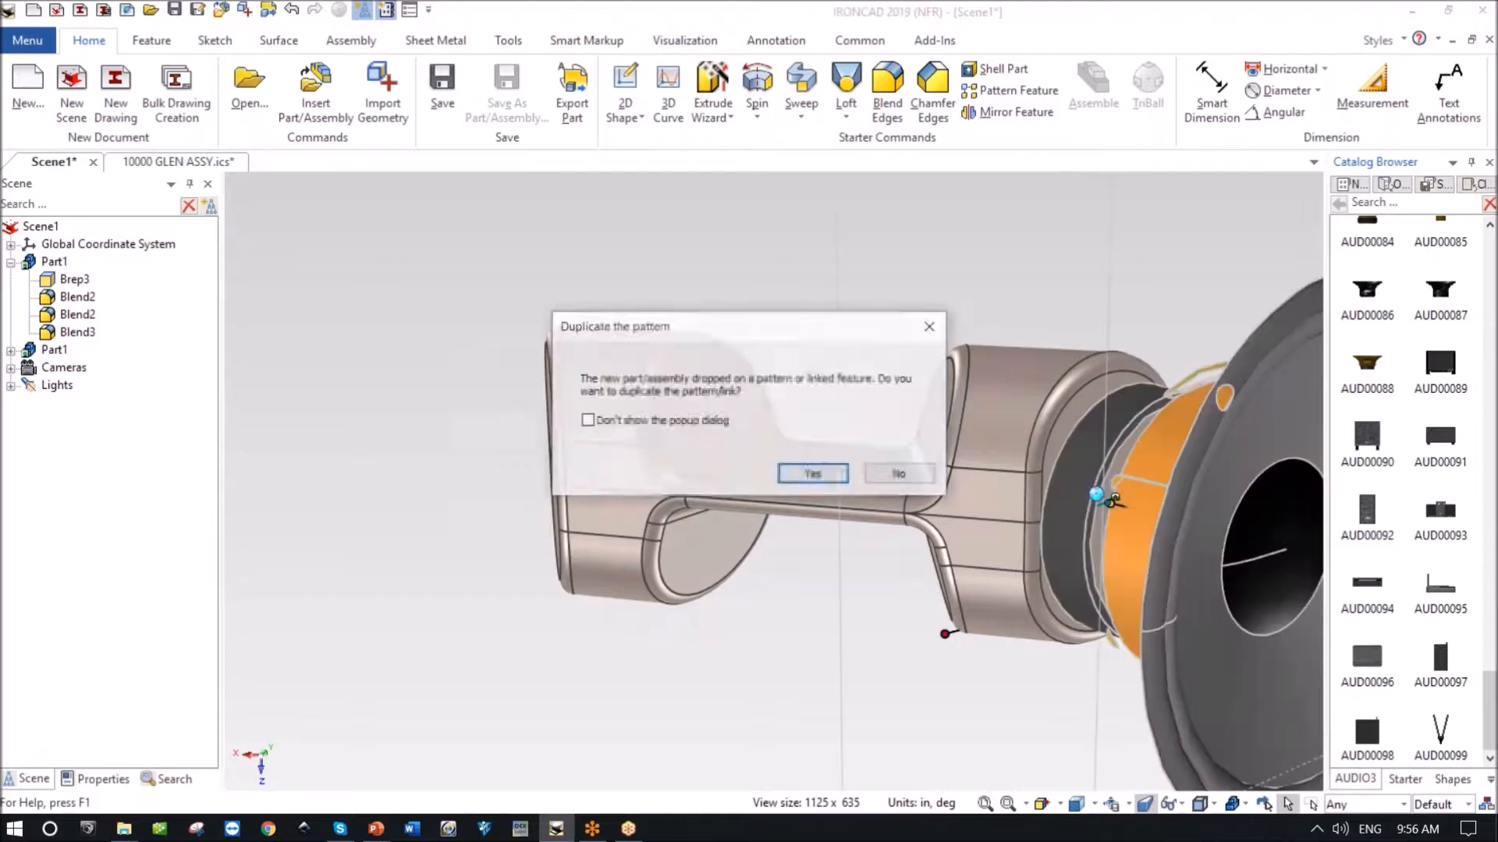
click(812, 474)
click(882, 442)
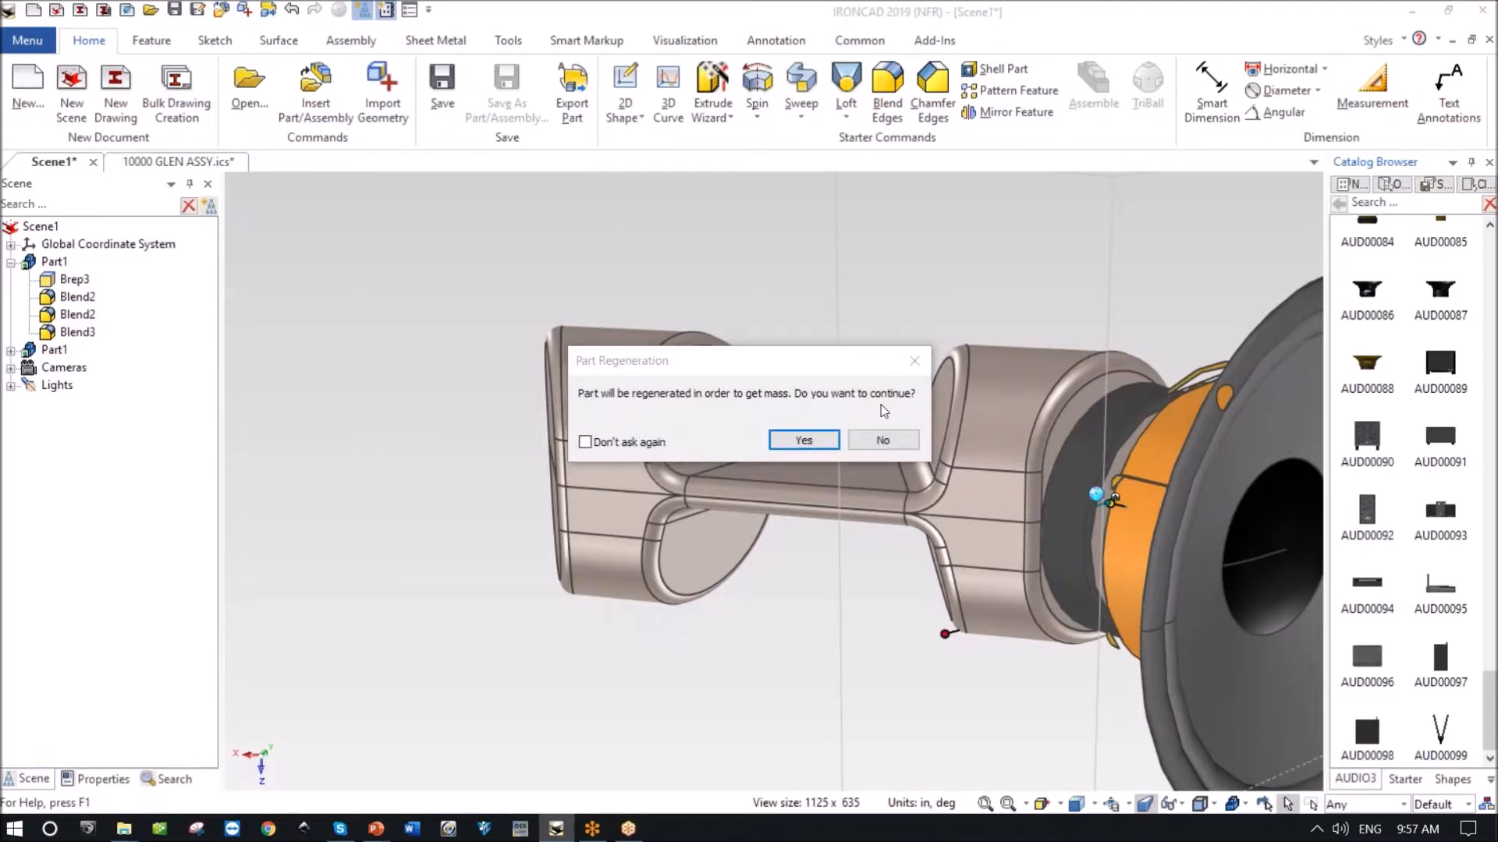
click(883, 443)
scroll(877, 451, down, 4)
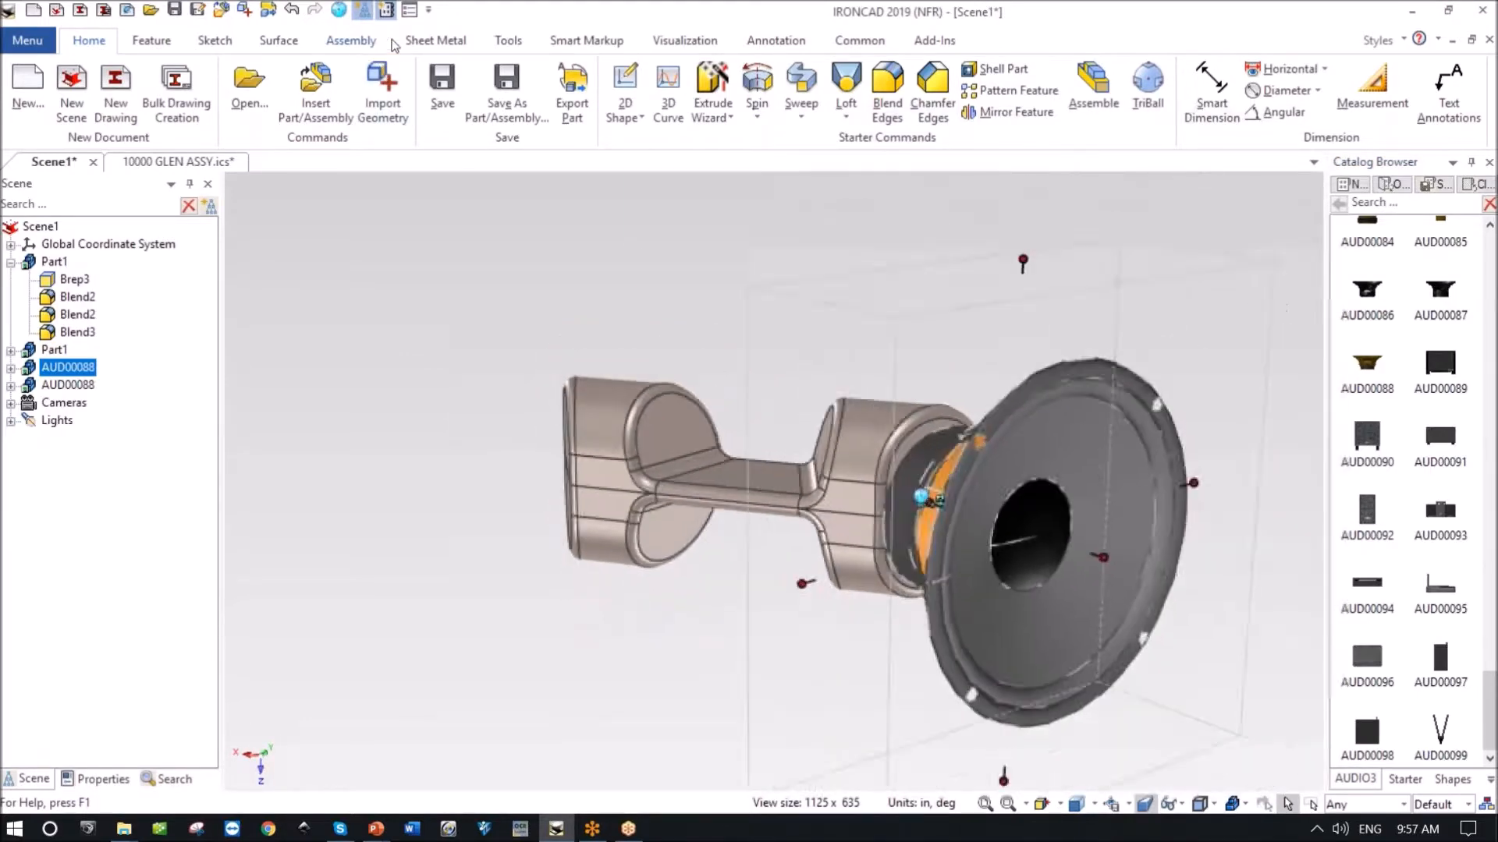
click(295, 11)
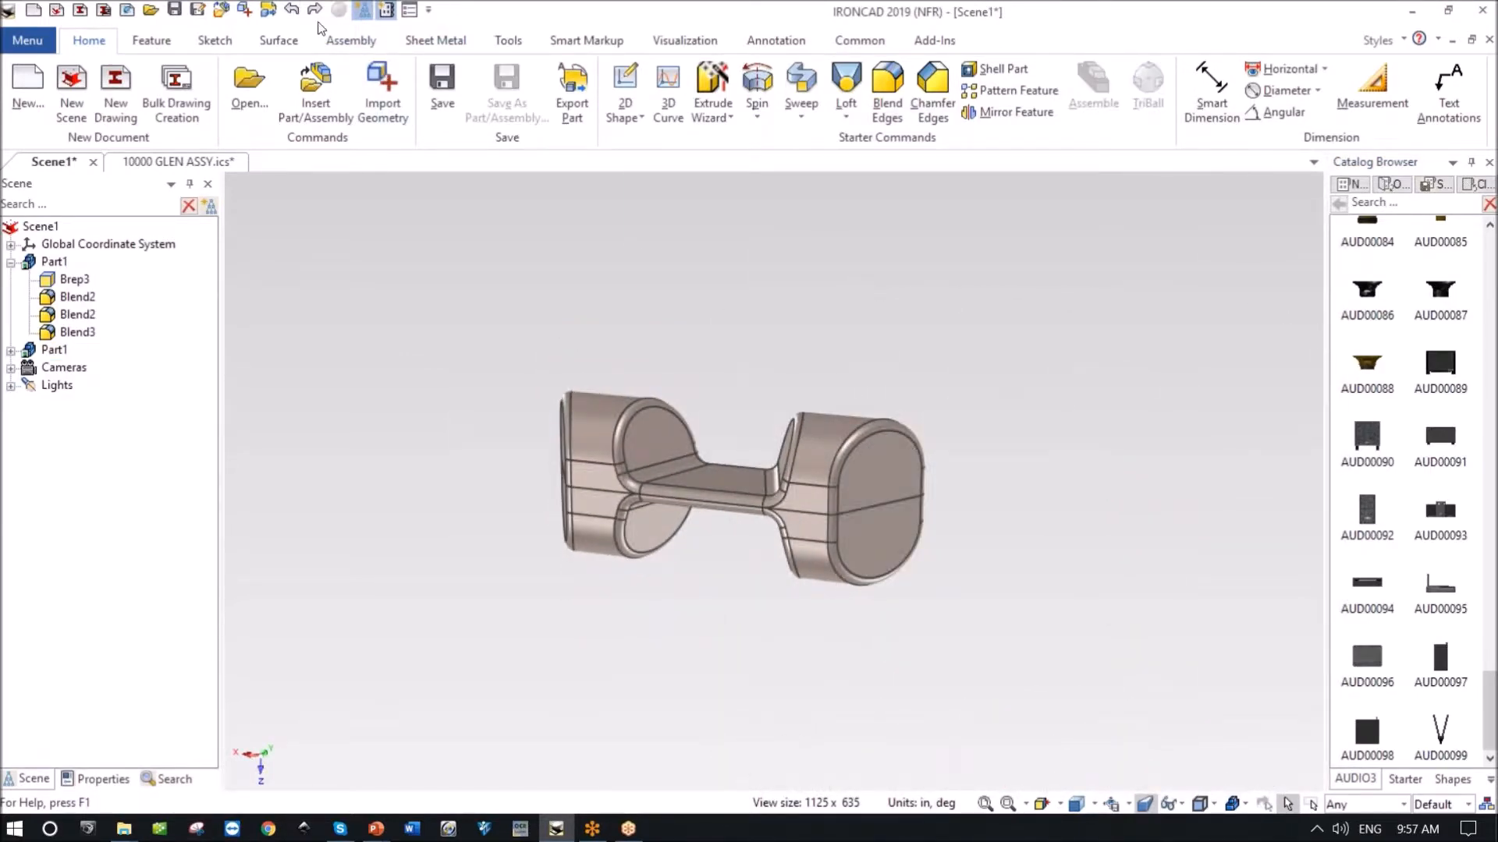
click(314, 11)
Resize the AUD00088 speaker to a size-box width of 2.5 in.
middle_drag(1115, 661, 793, 582)
click(993, 638)
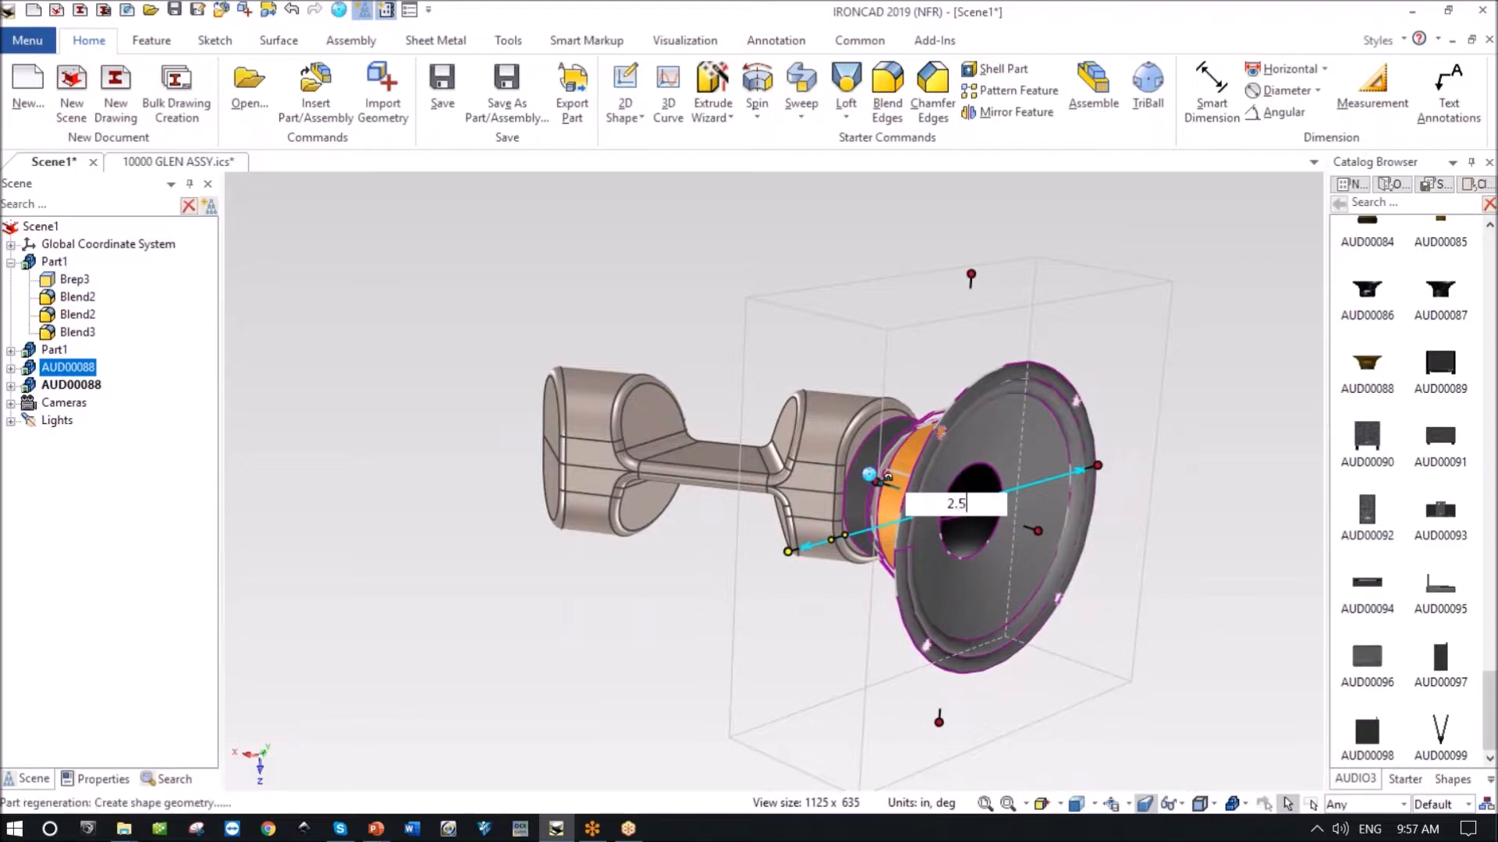
middle_drag(1147, 612, 1078, 461)
click(1076, 458)
middle_drag(1113, 532, 842, 596)
scroll(1059, 674, up, 4)
click(842, 597)
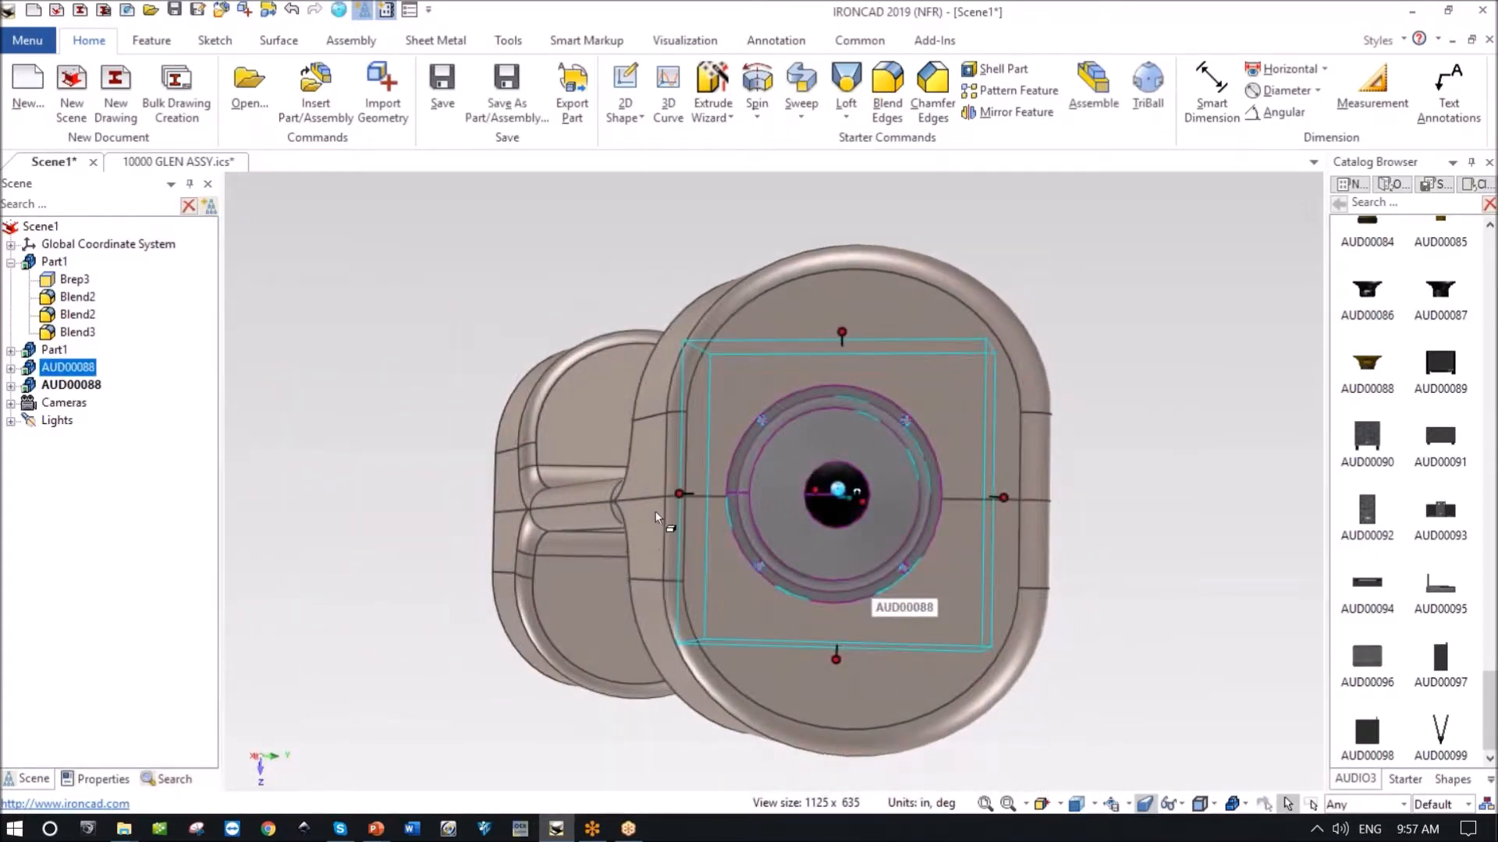
Recentre the TriBall at the speaker's front rim and move the speaker into the end housing so its rim sits at the face.
key(Tab)
middle_drag(1124, 516, 1187, 591)
key(F10)
scroll(1187, 598, up, 3)
click(930, 488)
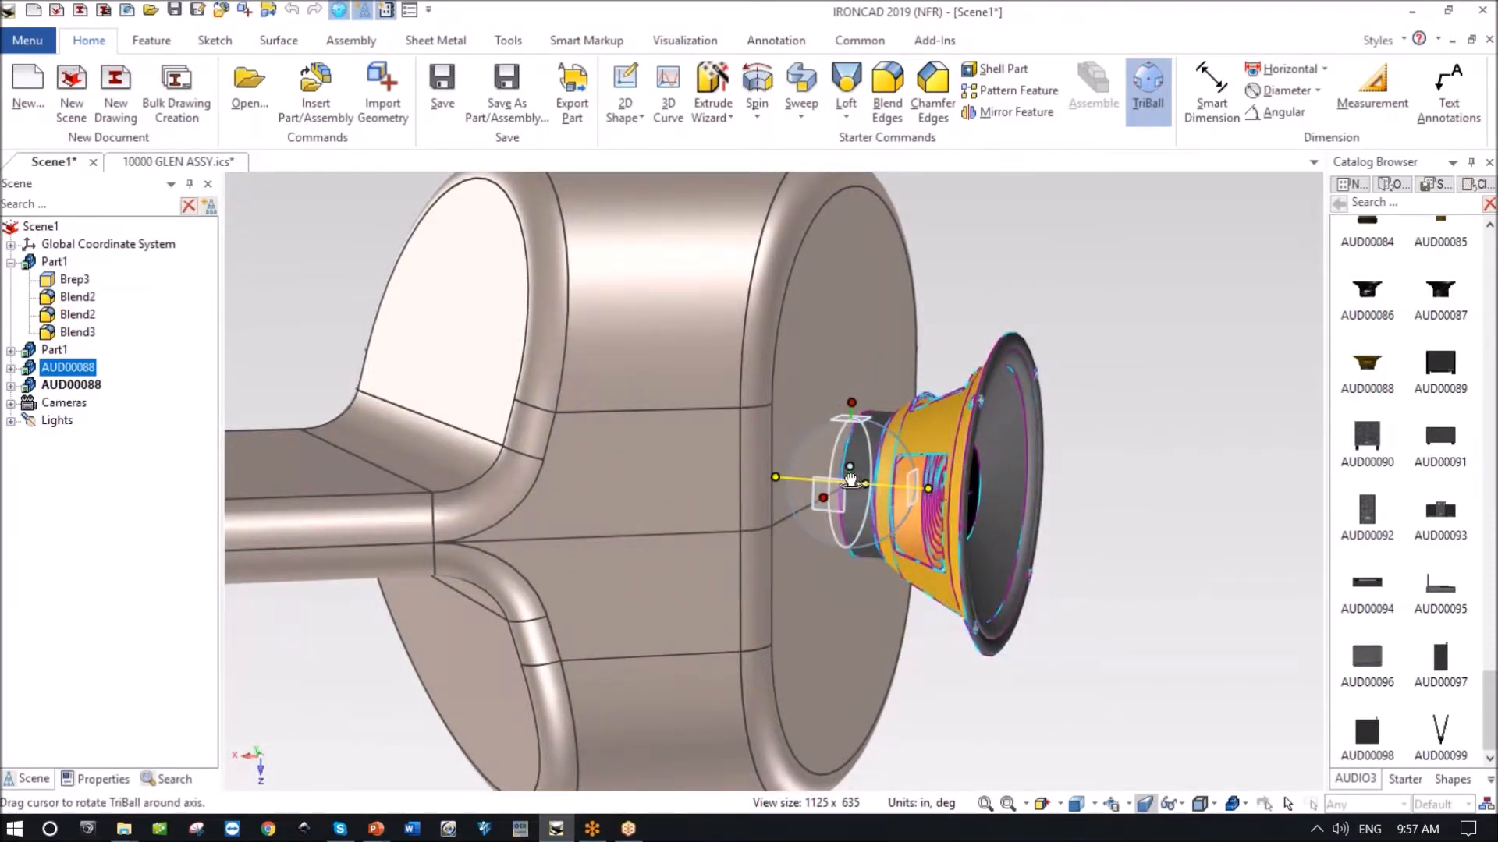
drag(863, 482, 1016, 493)
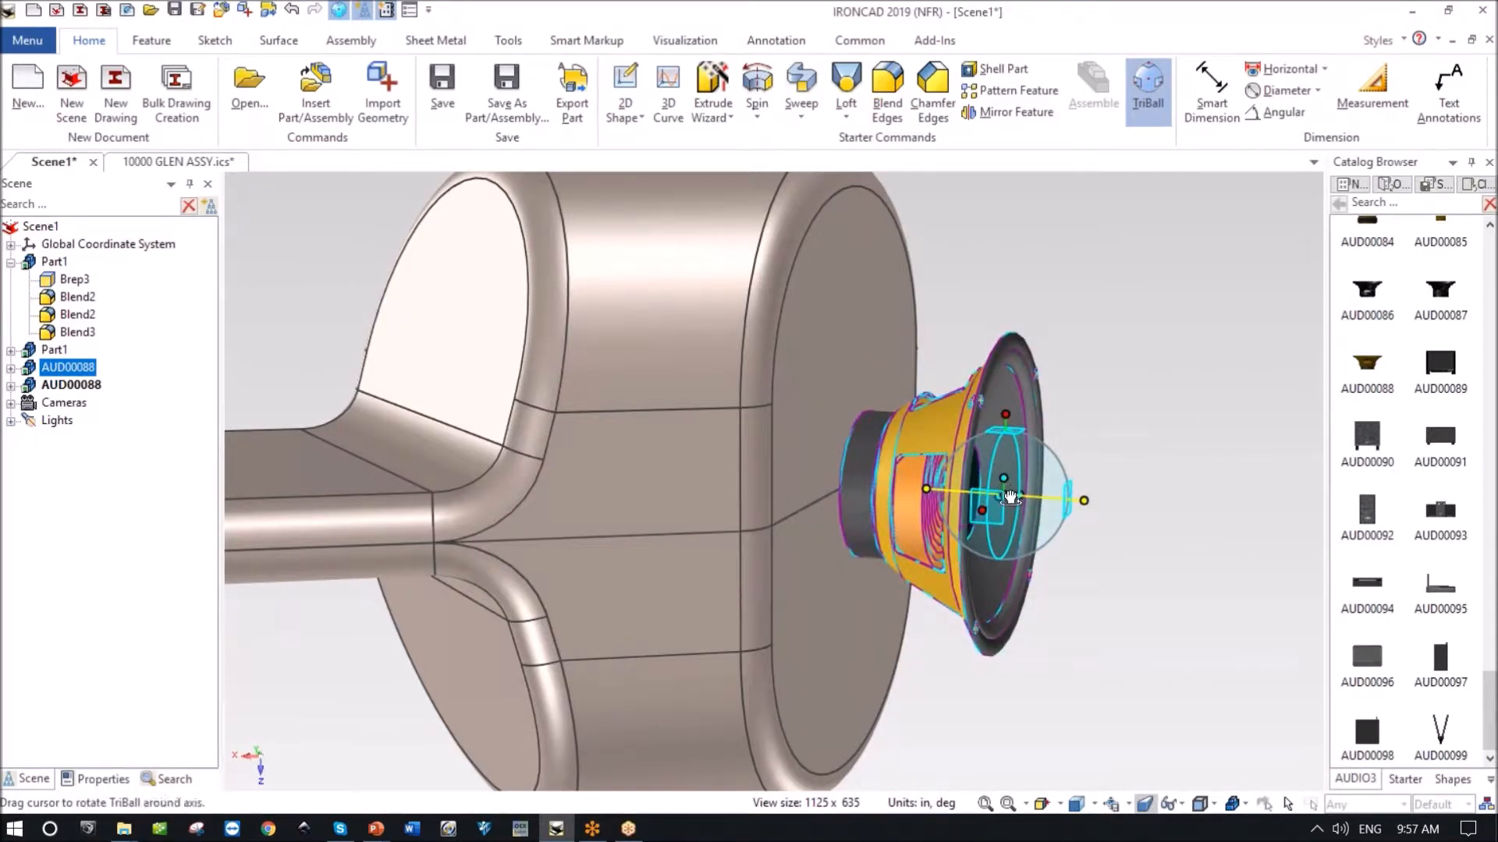
drag(1014, 496, 850, 484)
click(1172, 438)
key(F10)
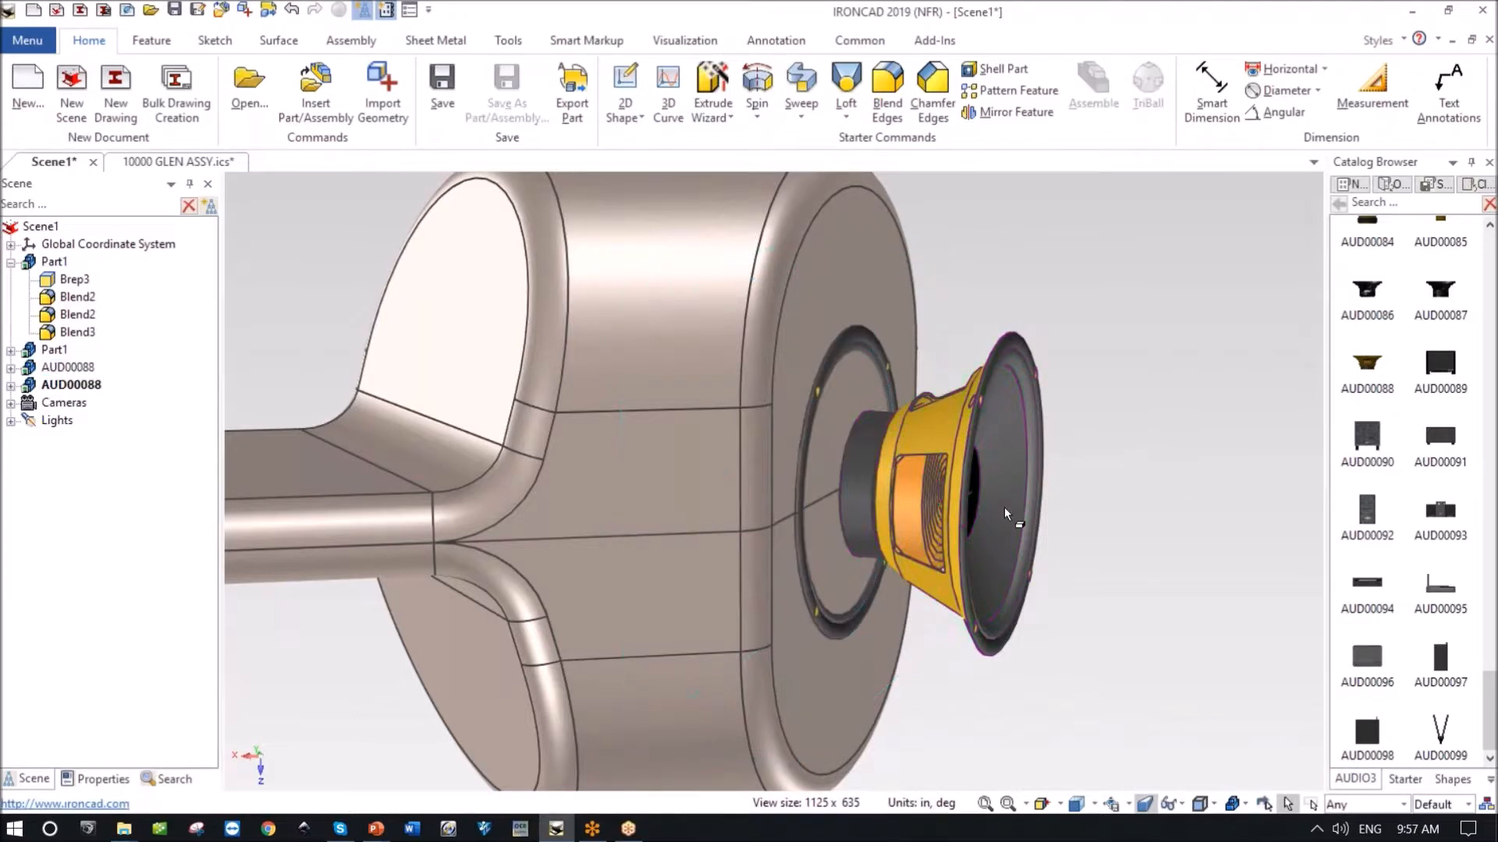
Delete the duplicate AUD00088 speaker that protrudes from the same end face.
click(1006, 514)
key(Delete)
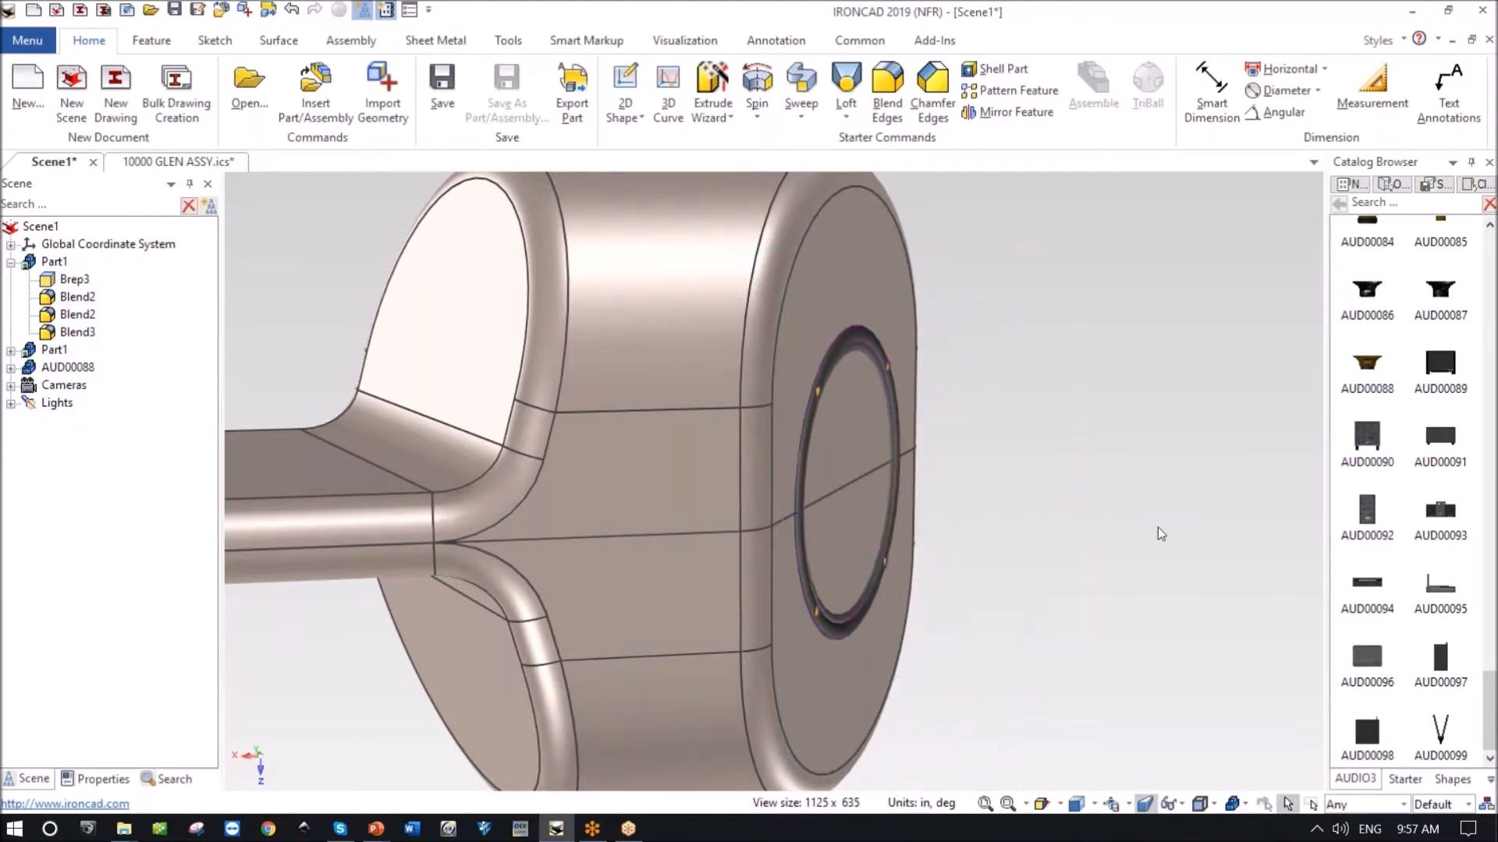
middle_drag(1033, 474, 1125, 392)
scroll(1126, 392, down, 5)
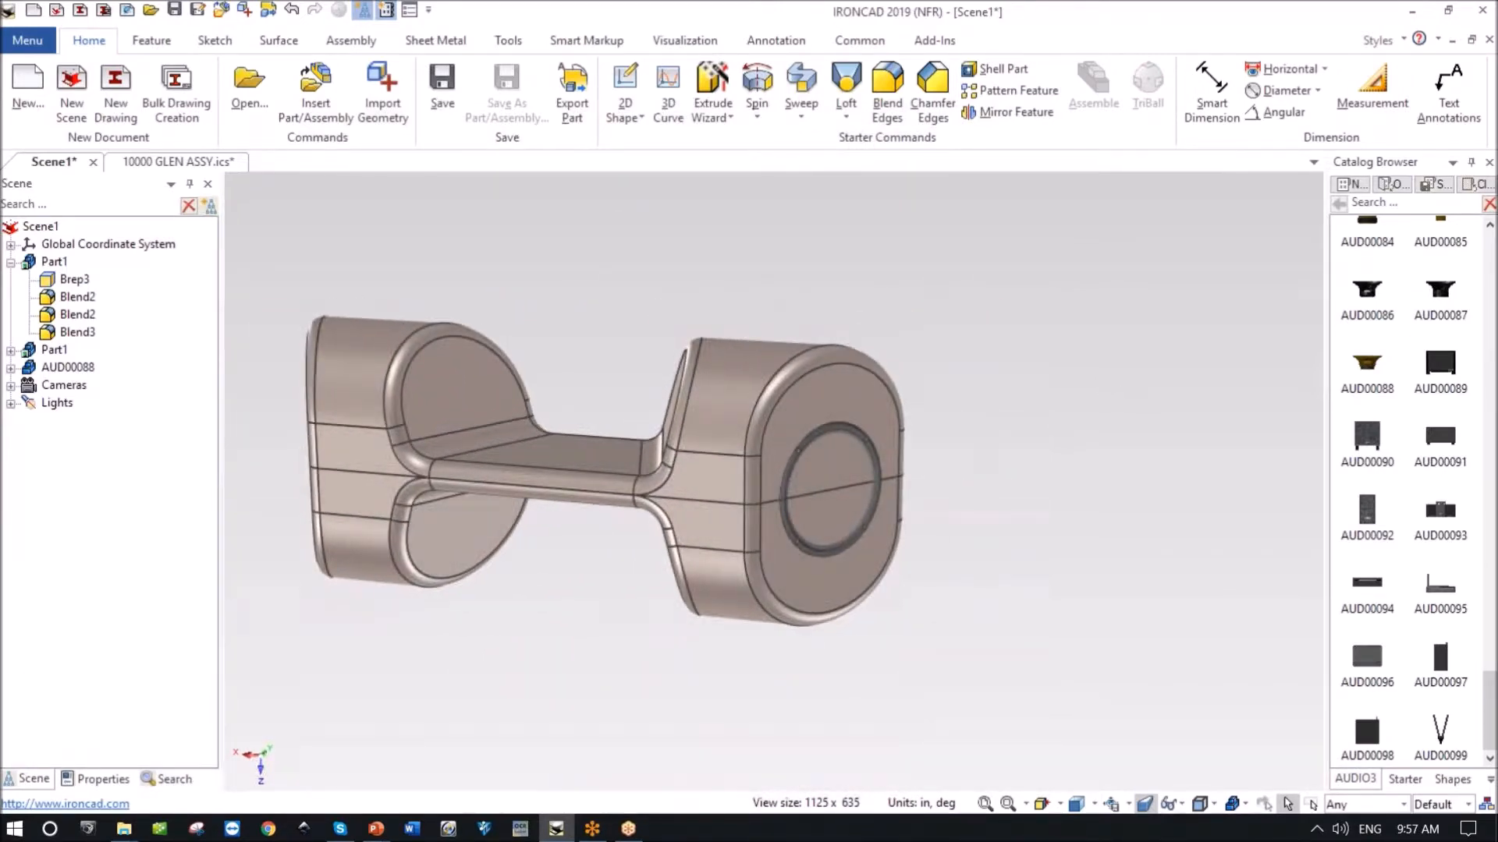
Place an H Cylinder from the Starter catalog on the outer end face over the speaker and enlarge its diameter to about 2.18 in.
click(1404, 779)
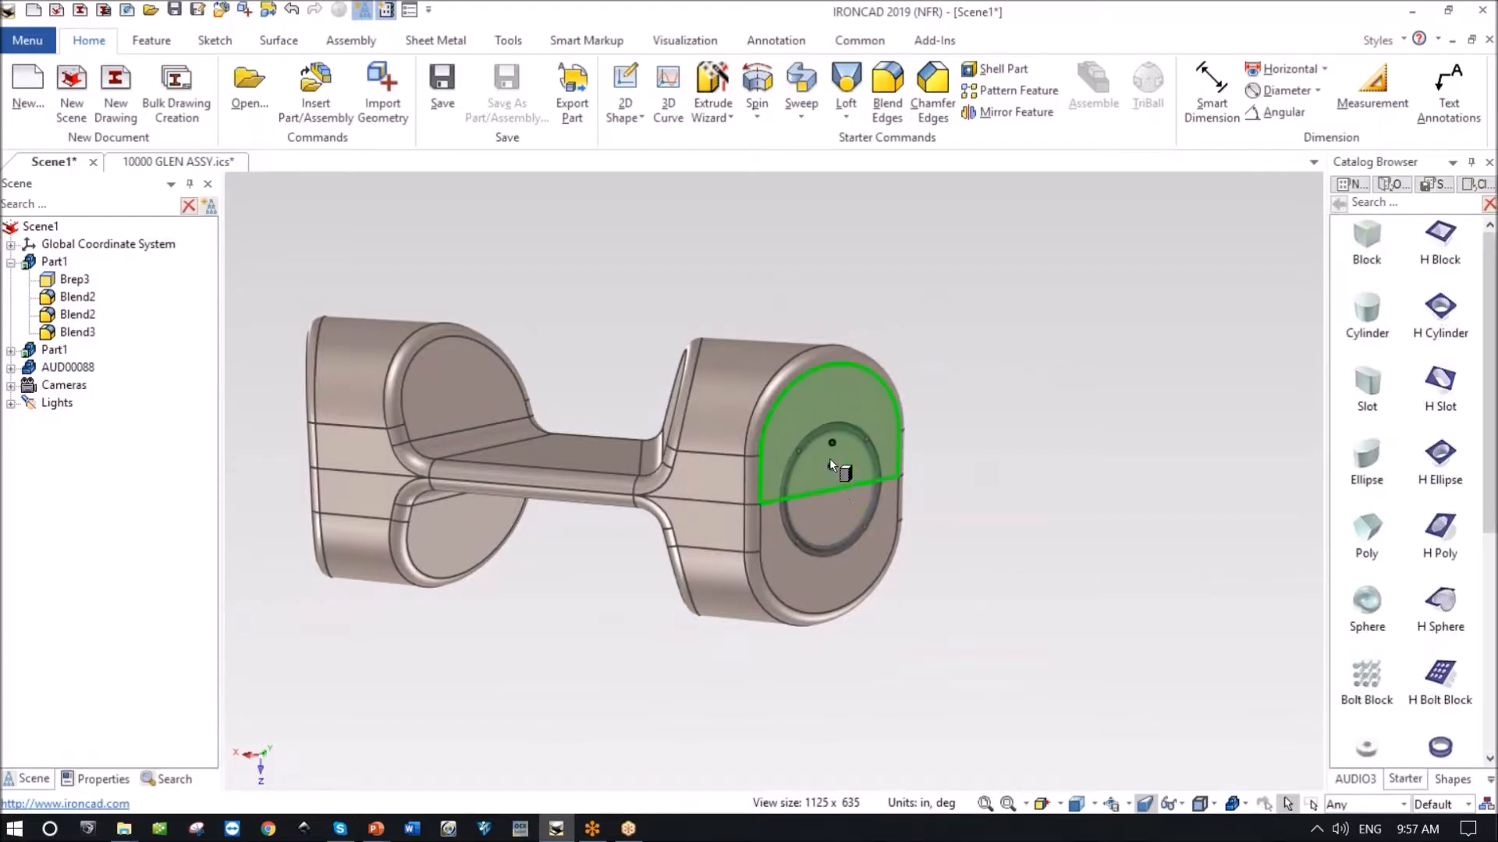
drag(830, 483, 832, 484)
scroll(1102, 550, up, 5)
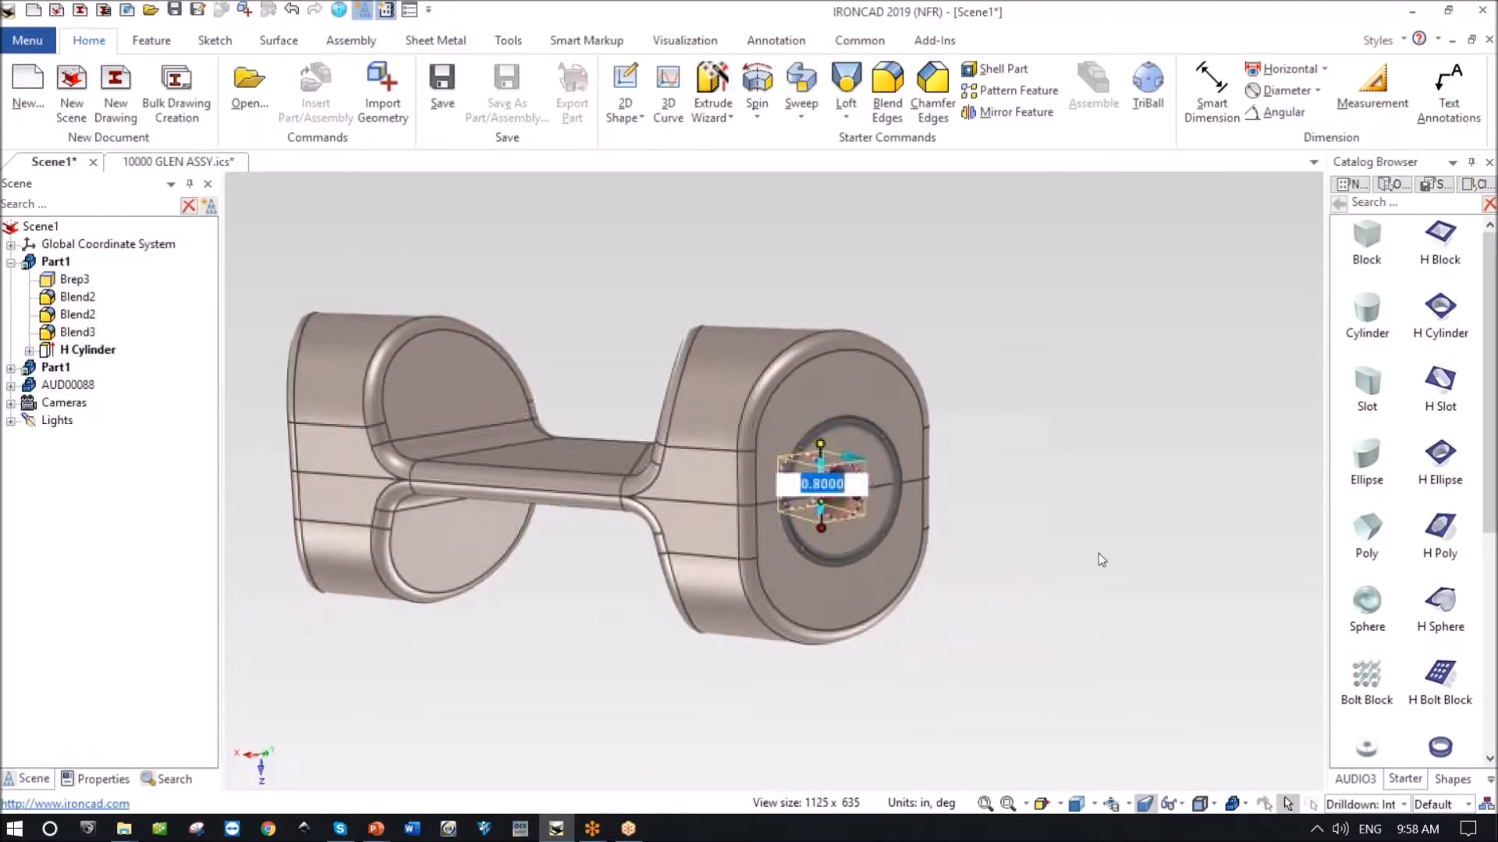
scroll(1068, 654, up, 5)
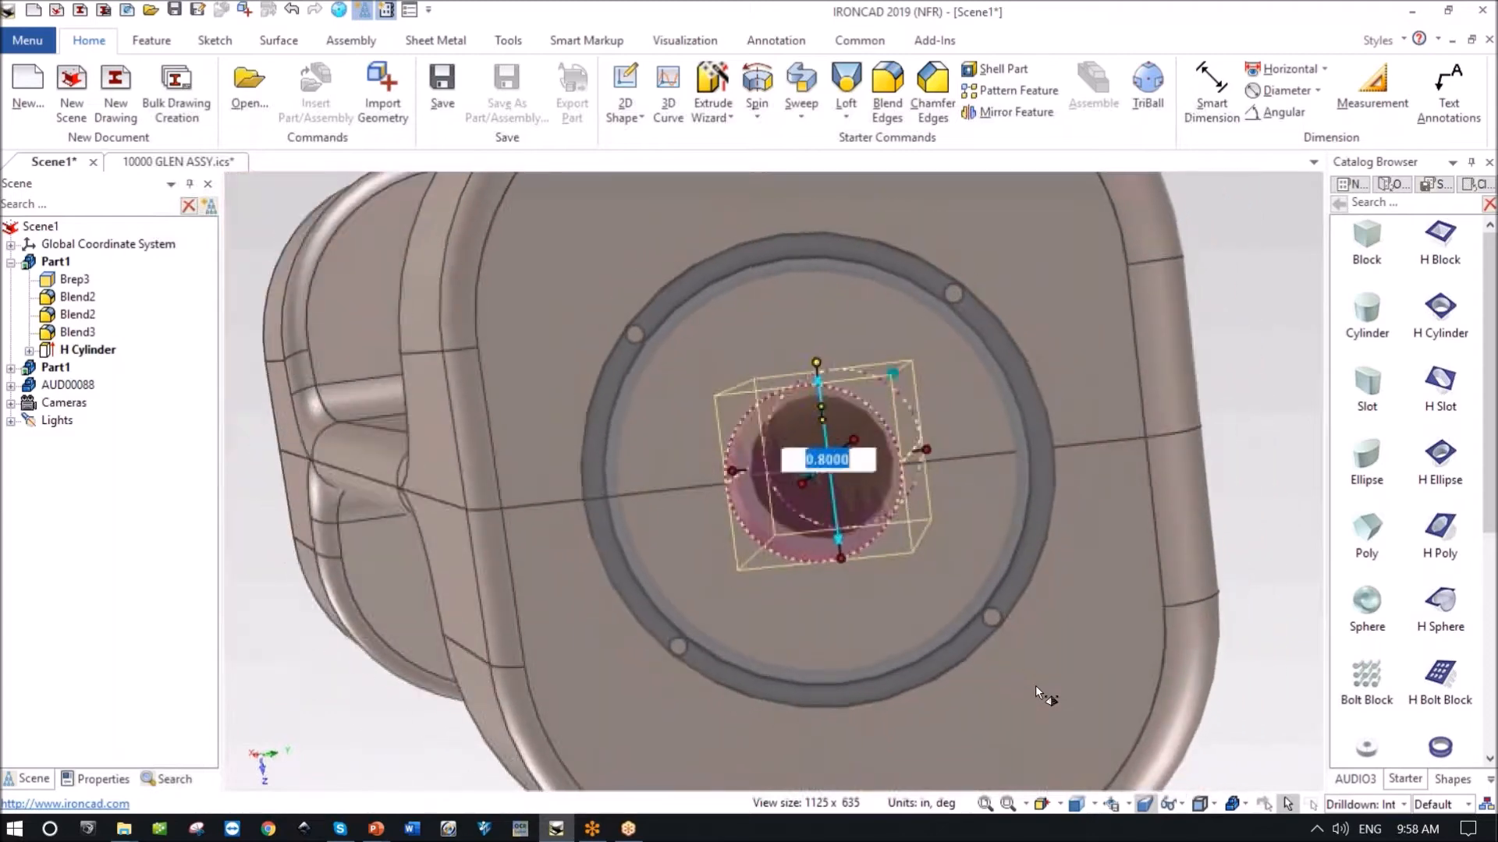
middle_drag(649, 496, 682, 493)
drag(682, 472, 616, 510)
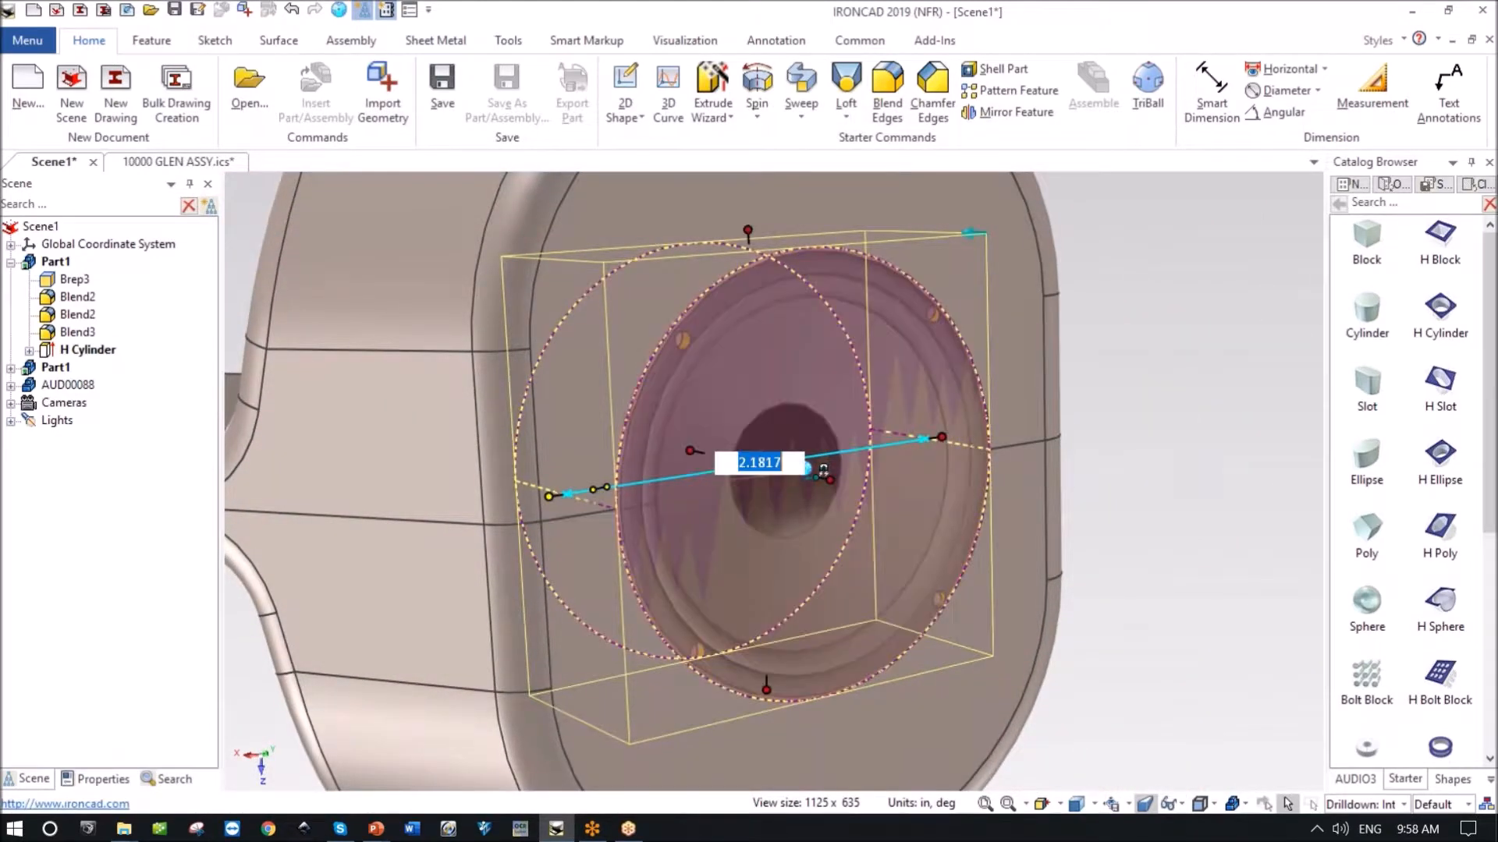
scroll(883, 582, down, 3)
middle_drag(727, 558, 803, 560)
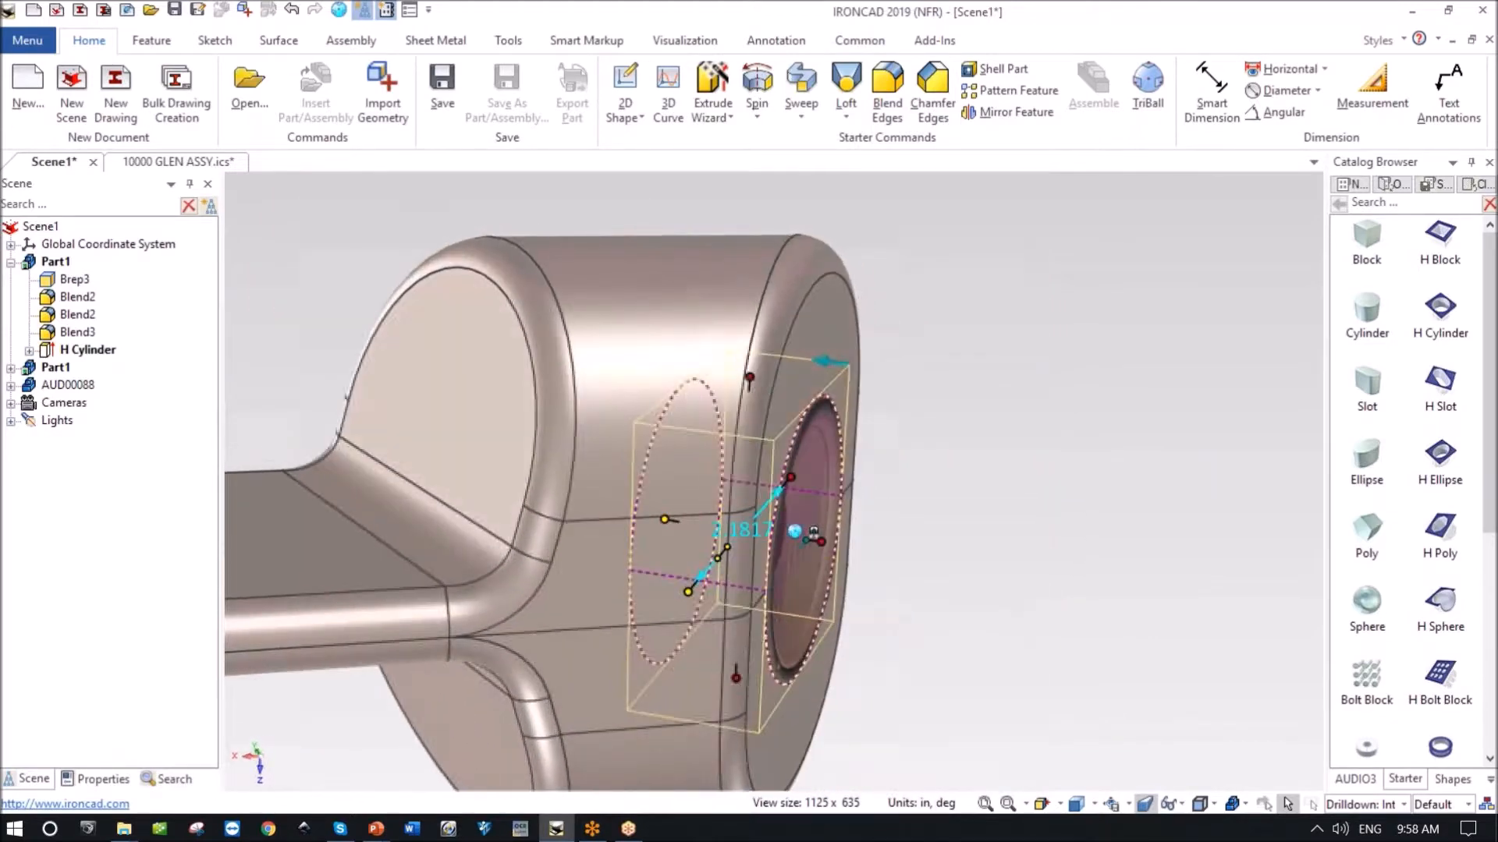
Try to deepen the cylindrical hole inward from the end face, well past the speaker body.
drag(666, 516, 290, 461)
middle_drag(499, 312, 829, 269)
click(1191, 363)
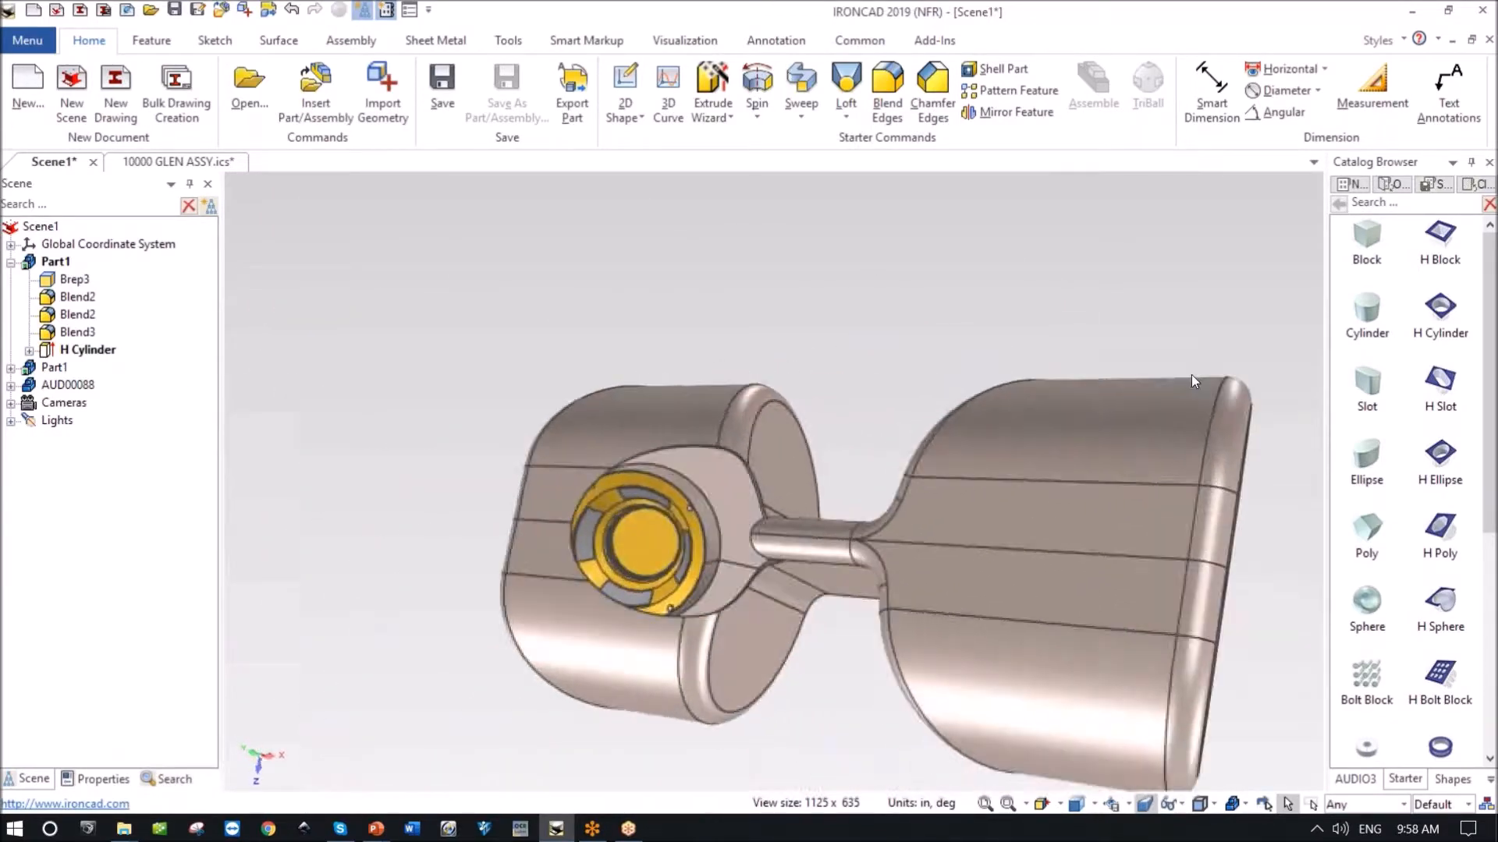
middle_drag(1190, 375, 549, 550)
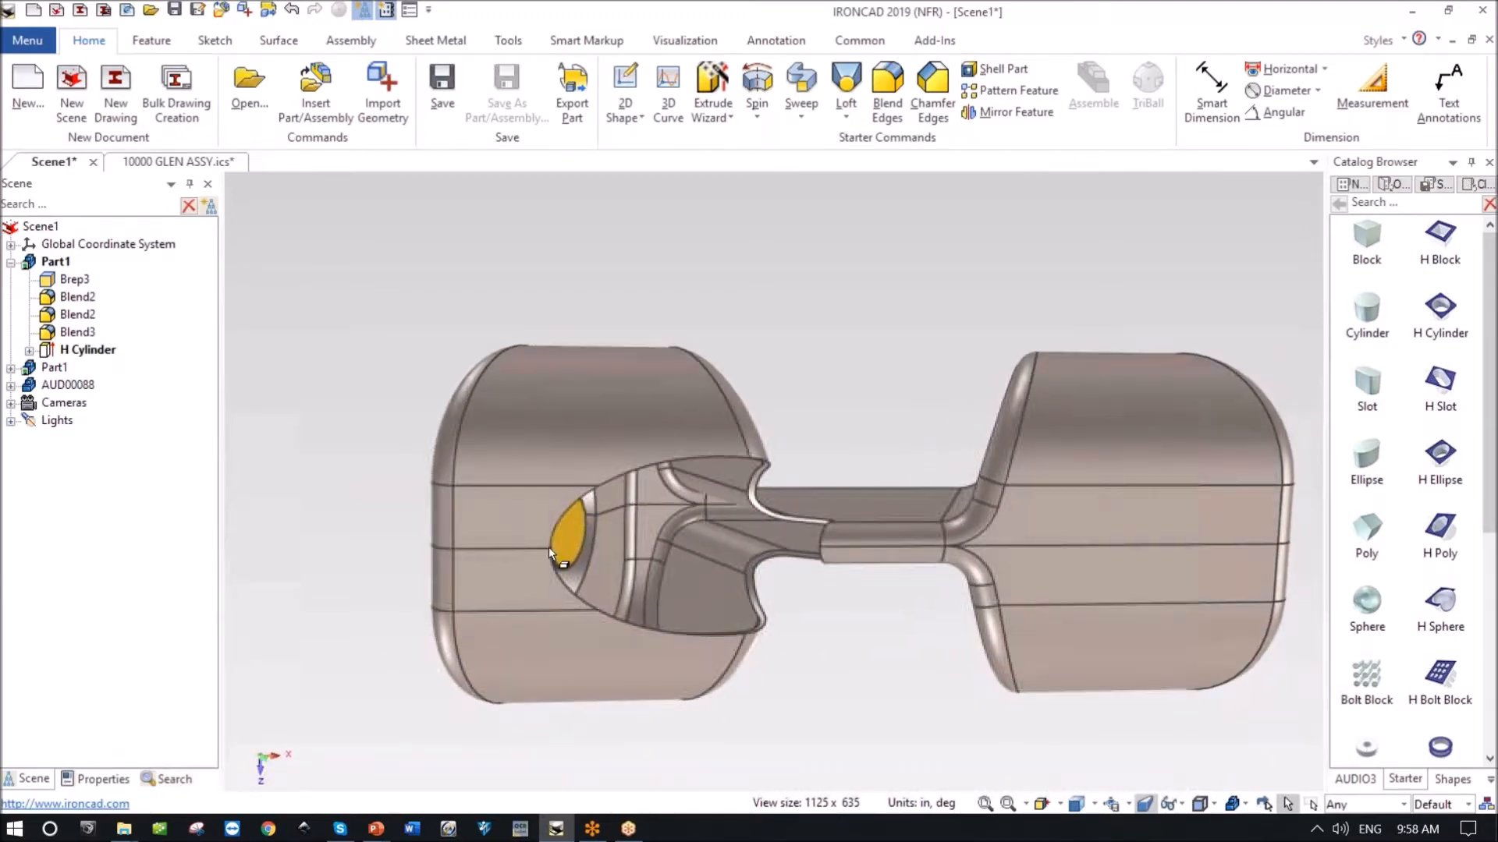
Shorten the H Cylinder hole so it stays within the end housing while still clearing the speaker body.
click(104, 356)
middle_drag(687, 530, 831, 548)
drag(837, 548, 578, 528)
click(863, 716)
middle_drag(864, 716, 888, 720)
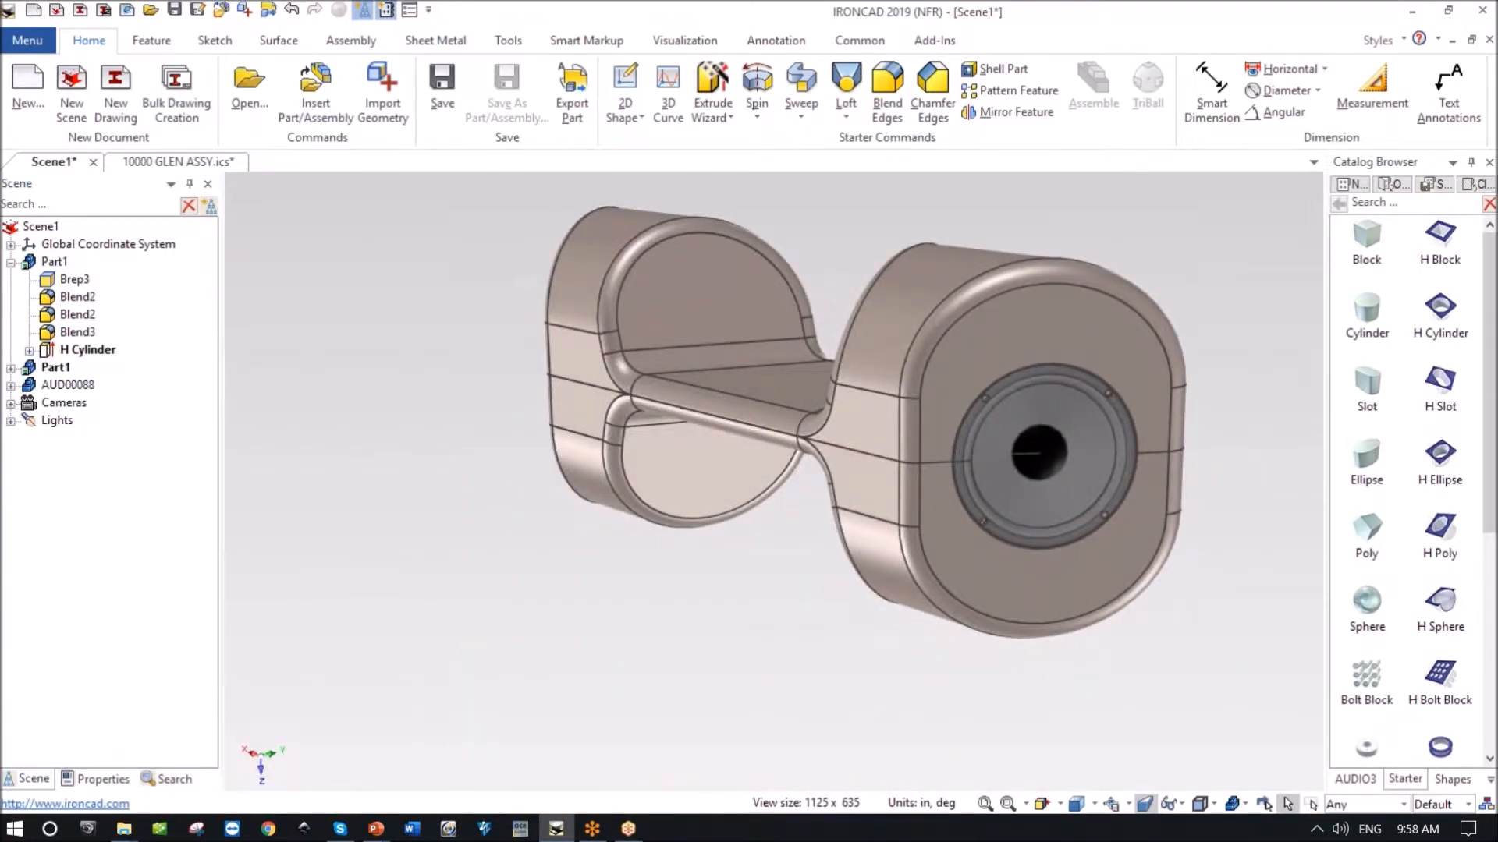
Relocate the AUD00088 speaker's TriBall to the midpoint of the connecting bridge's long edge and align it with the coordinate axes.
middle_drag(887, 719, 1149, 514)
click(1145, 509)
key(F10)
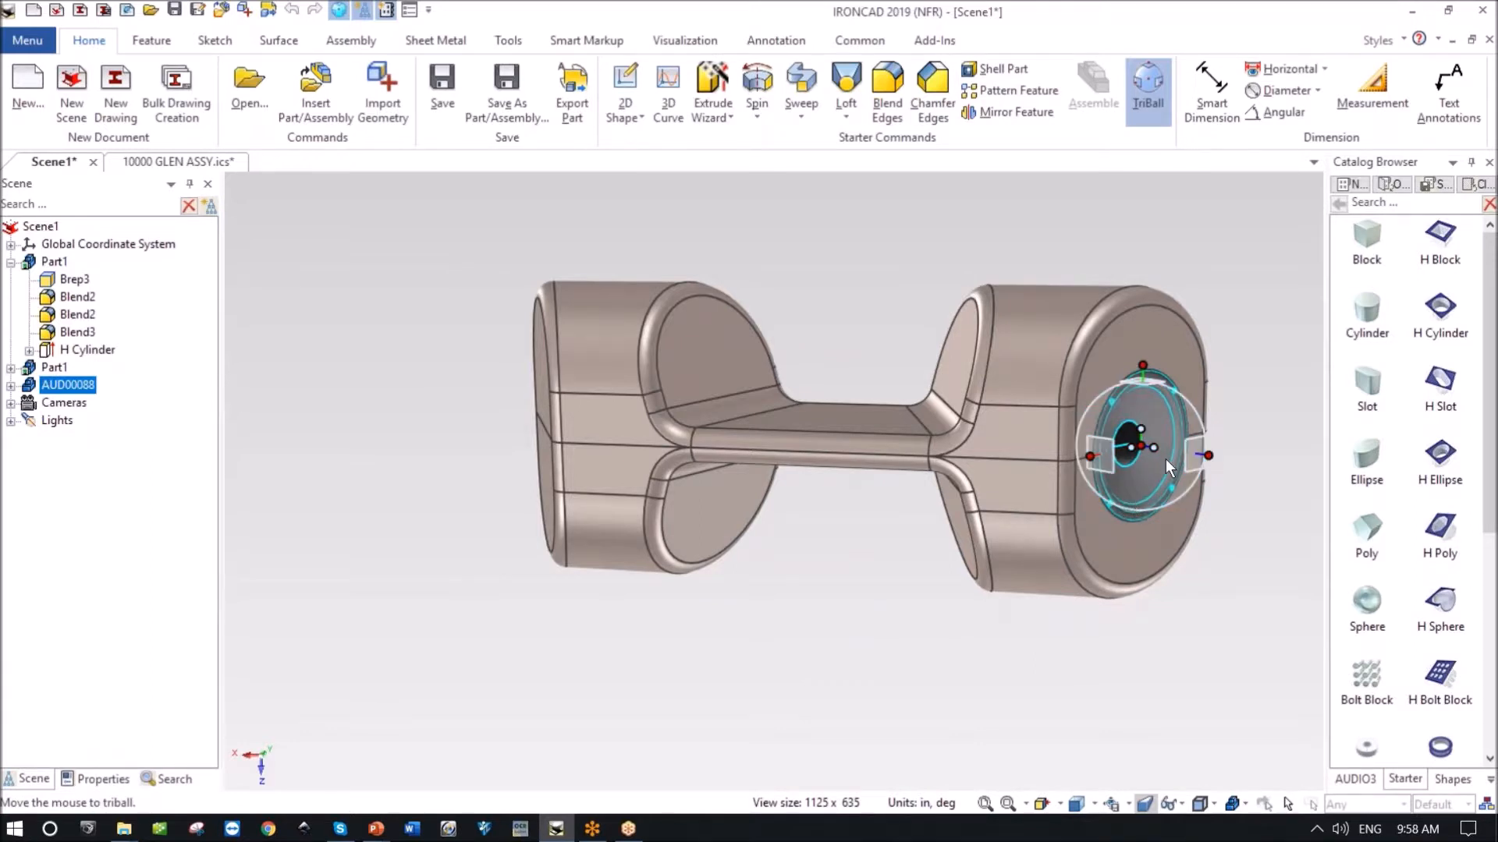
right_click(1142, 448)
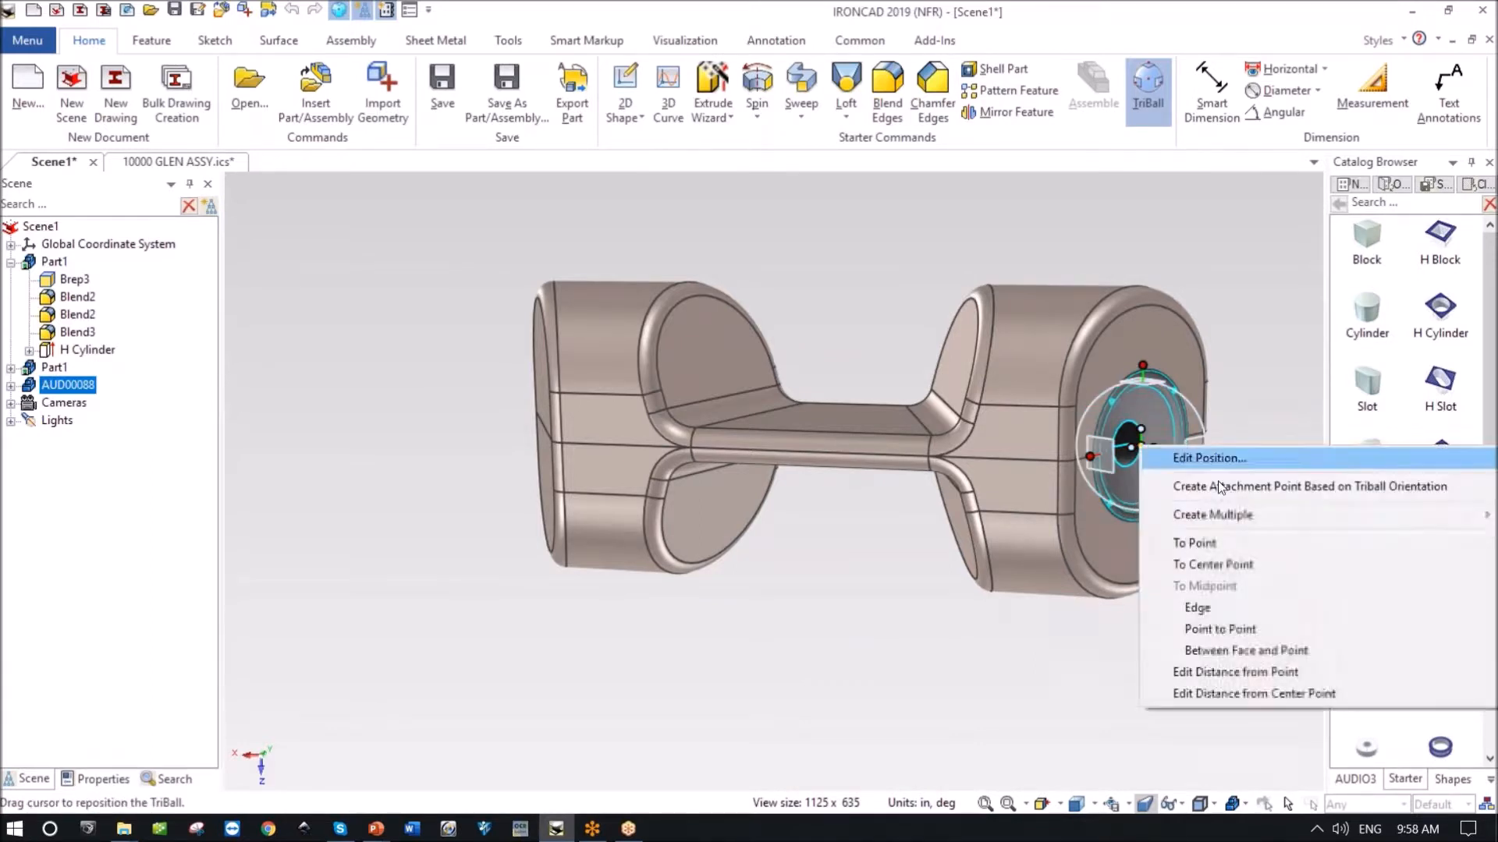
click(1209, 607)
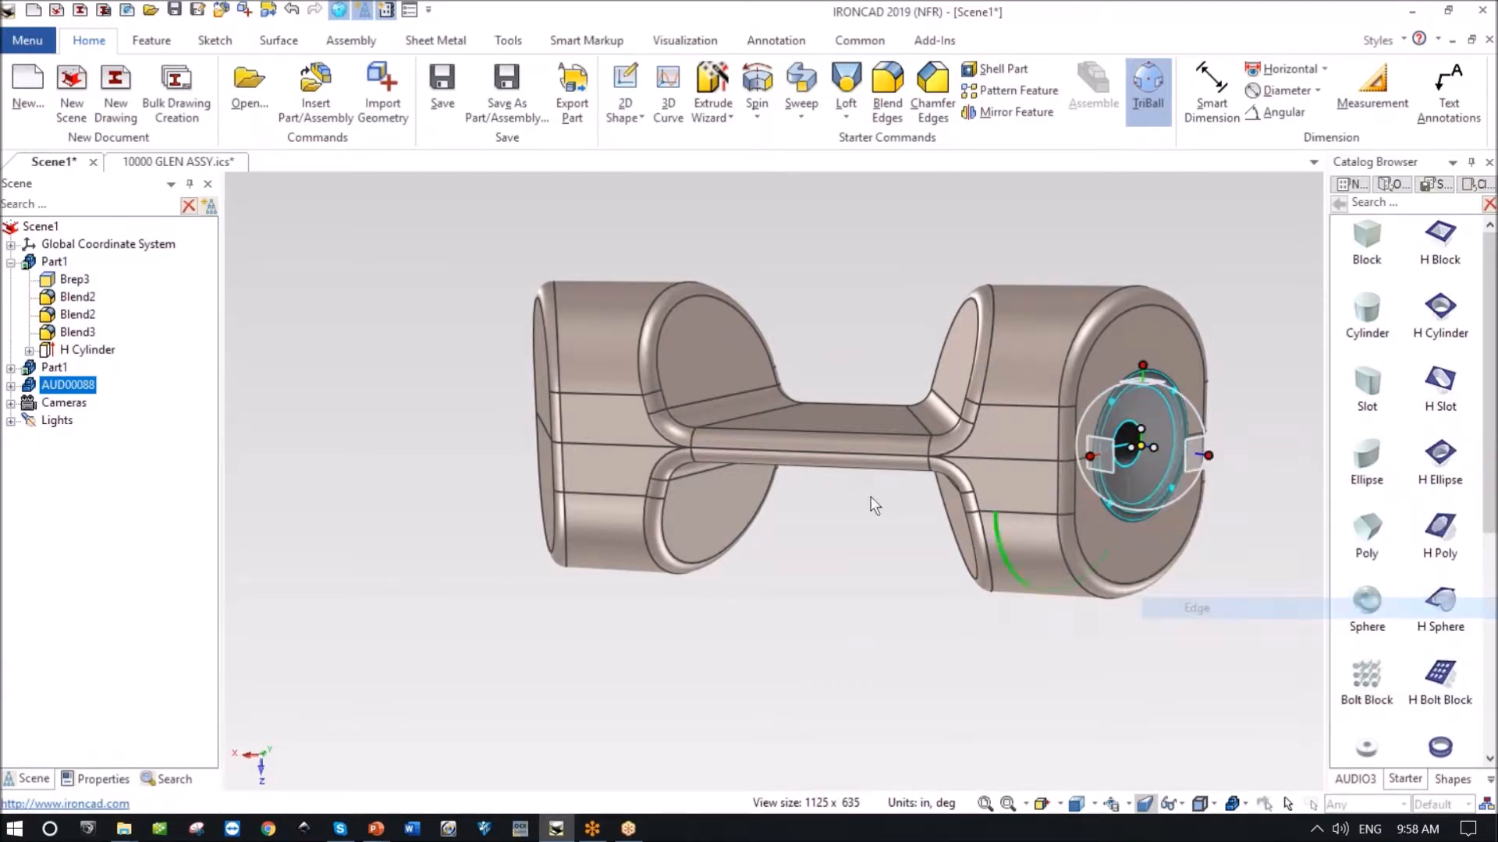
click(822, 449)
mouse_move(837, 599)
middle_down()
mouse_move(856, 601)
mouse_move(844, 607)
middle_up()
key(space)
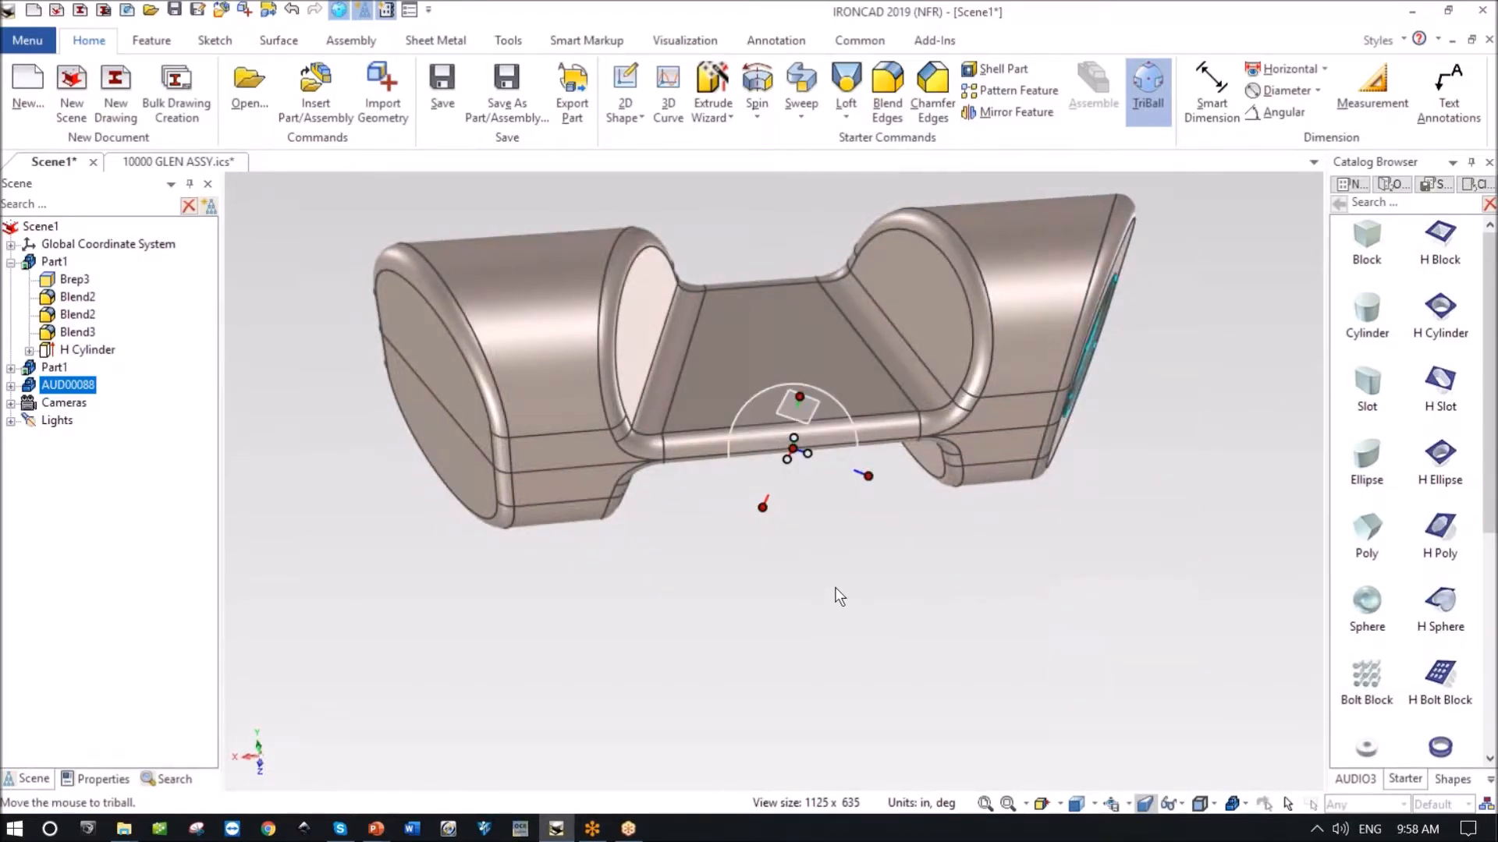
right_click(839, 596)
click(975, 303)
middle_drag(975, 620, 880, 585)
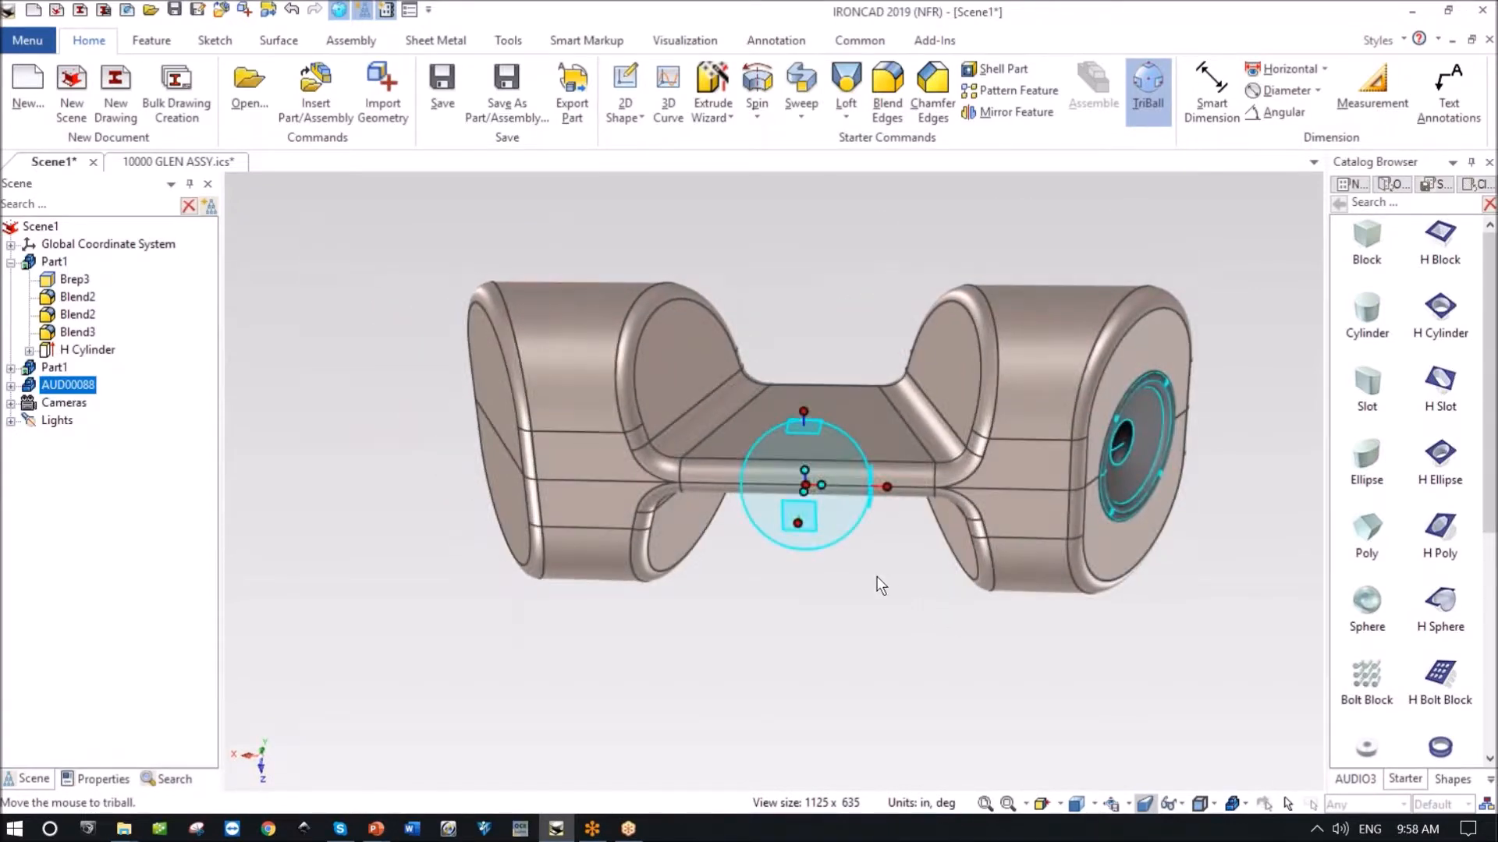
Mirror the AUD00088 speaker as a copy across the middle of the bridge into the opposite end housing.
right_click(821, 485)
mouse_move(981, 756)
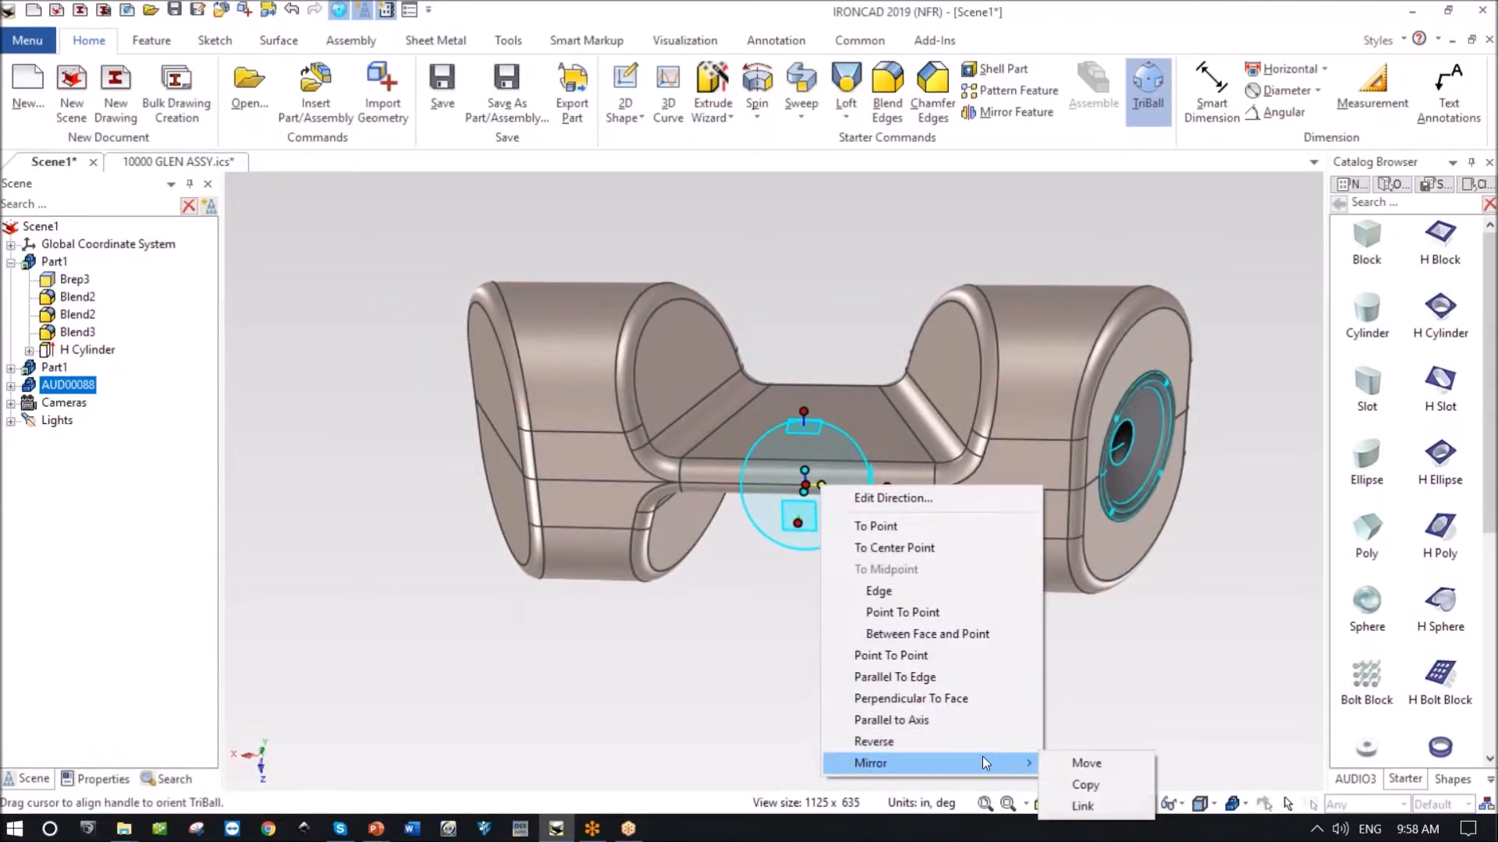
click(1092, 783)
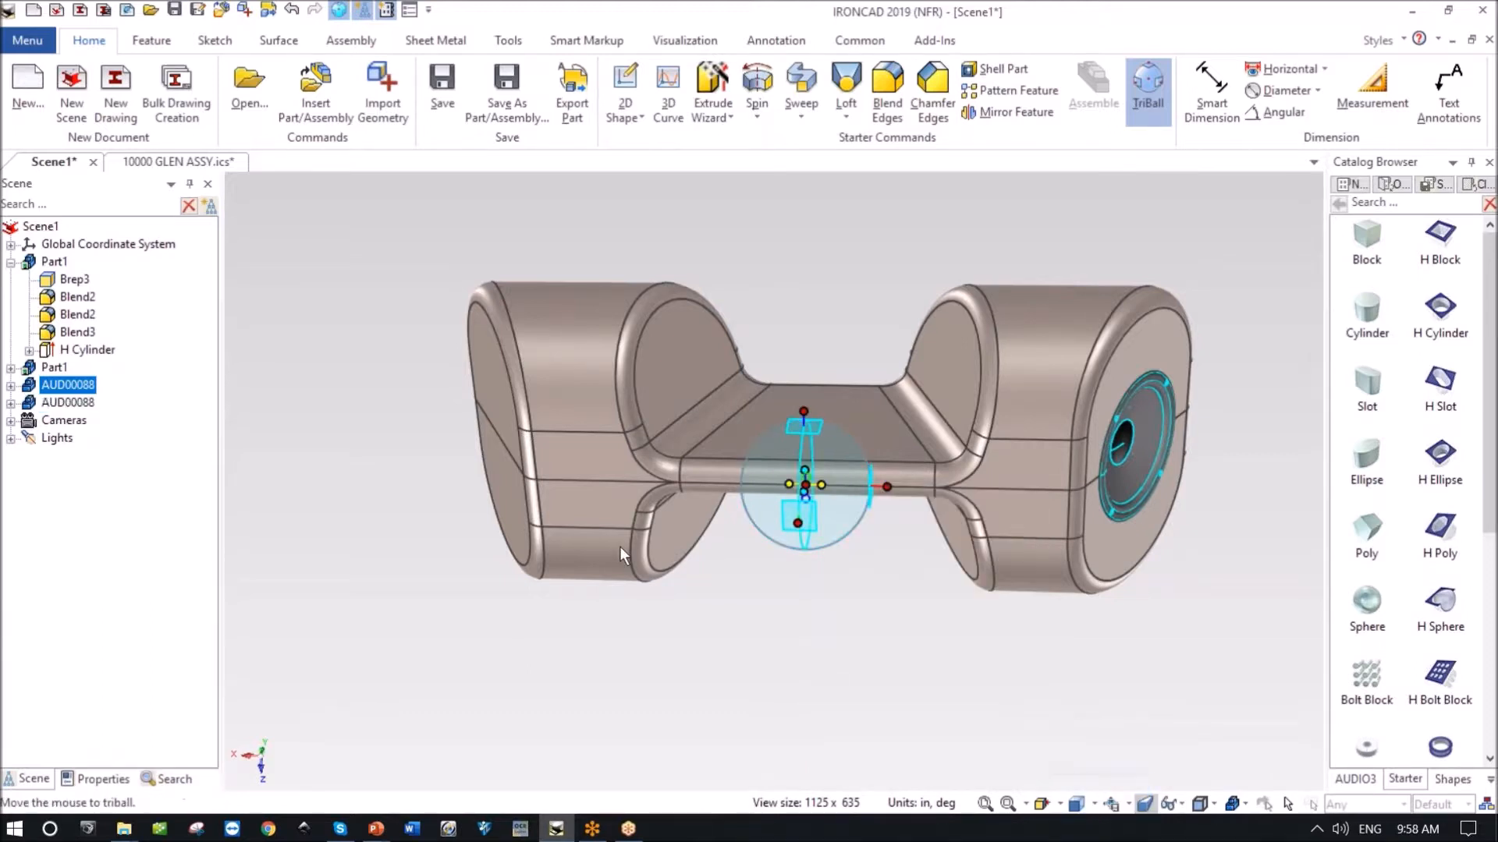
middle_drag(620, 546, 686, 562)
key(F10)
click(686, 562)
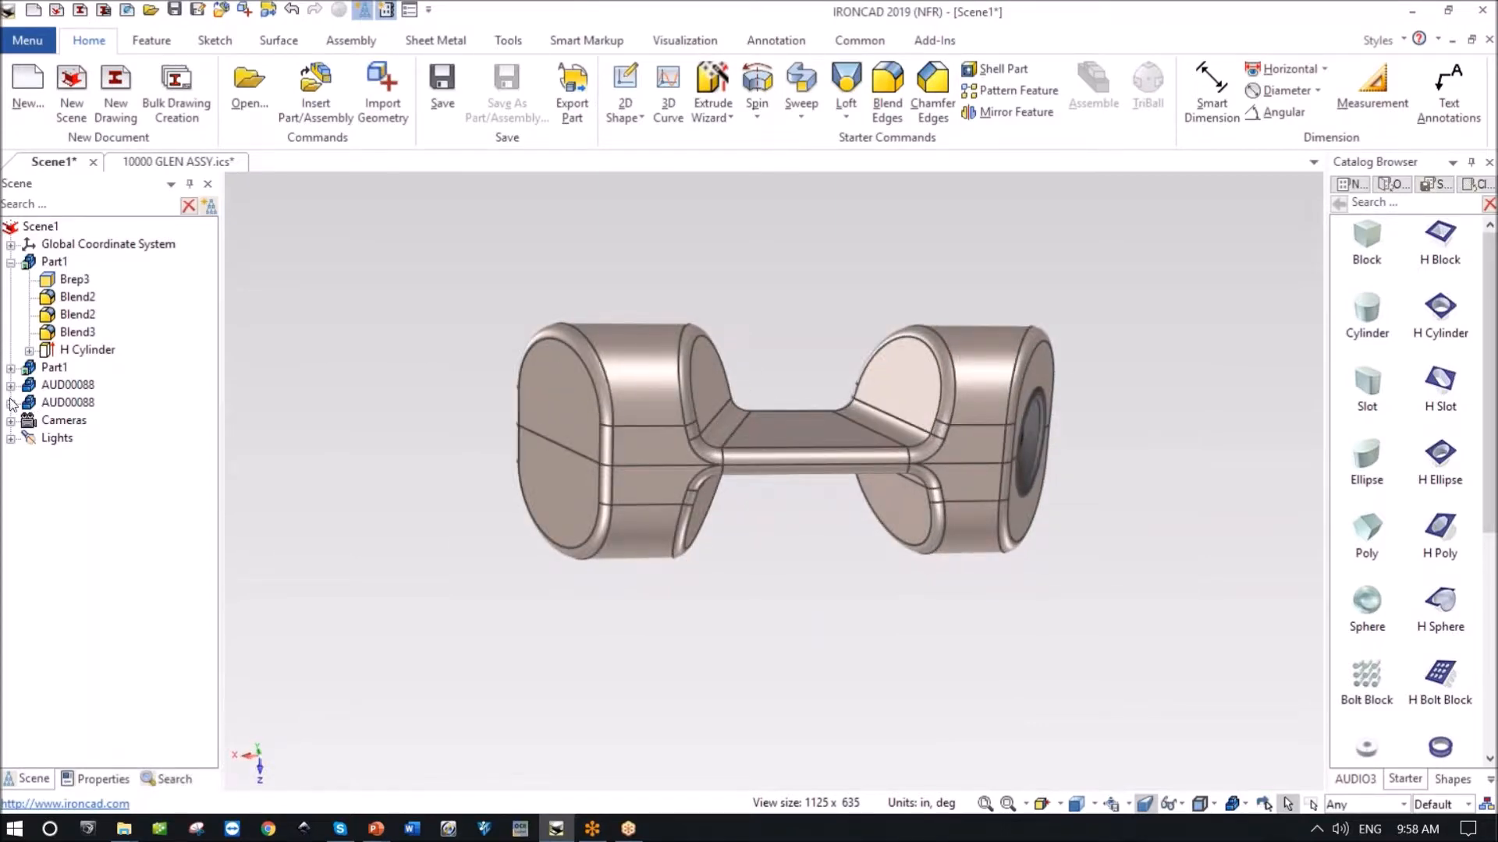
Reset the mirrored speaker's TriBall to its anchor and pull the speaker about 2.4 in outward from the opposite housing.
click(48, 411)
middle_drag(530, 581, 530, 581)
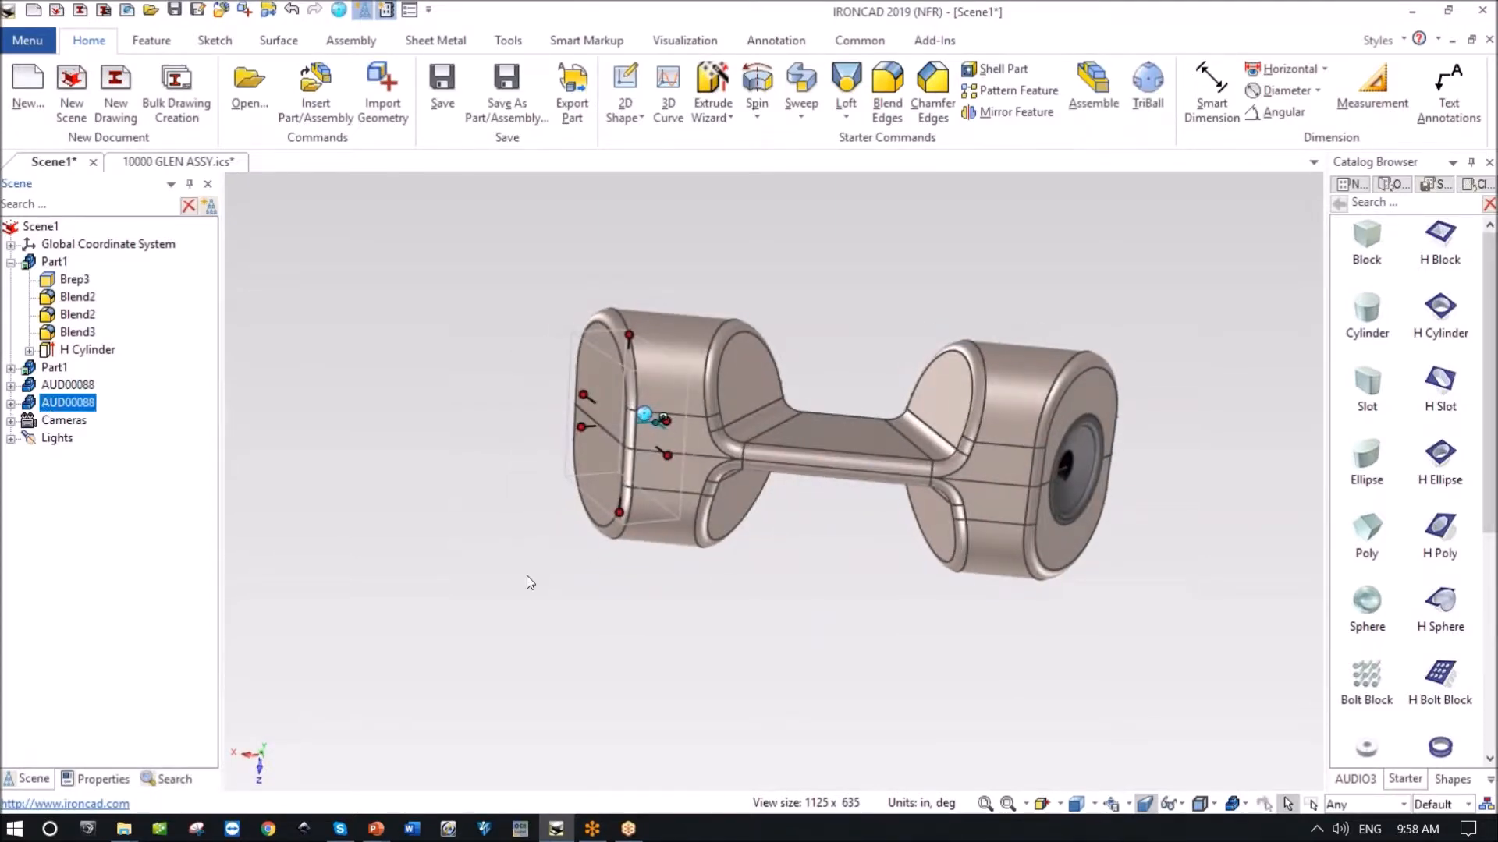
key(F10)
click(663, 420)
middle_drag(472, 536, 447, 516)
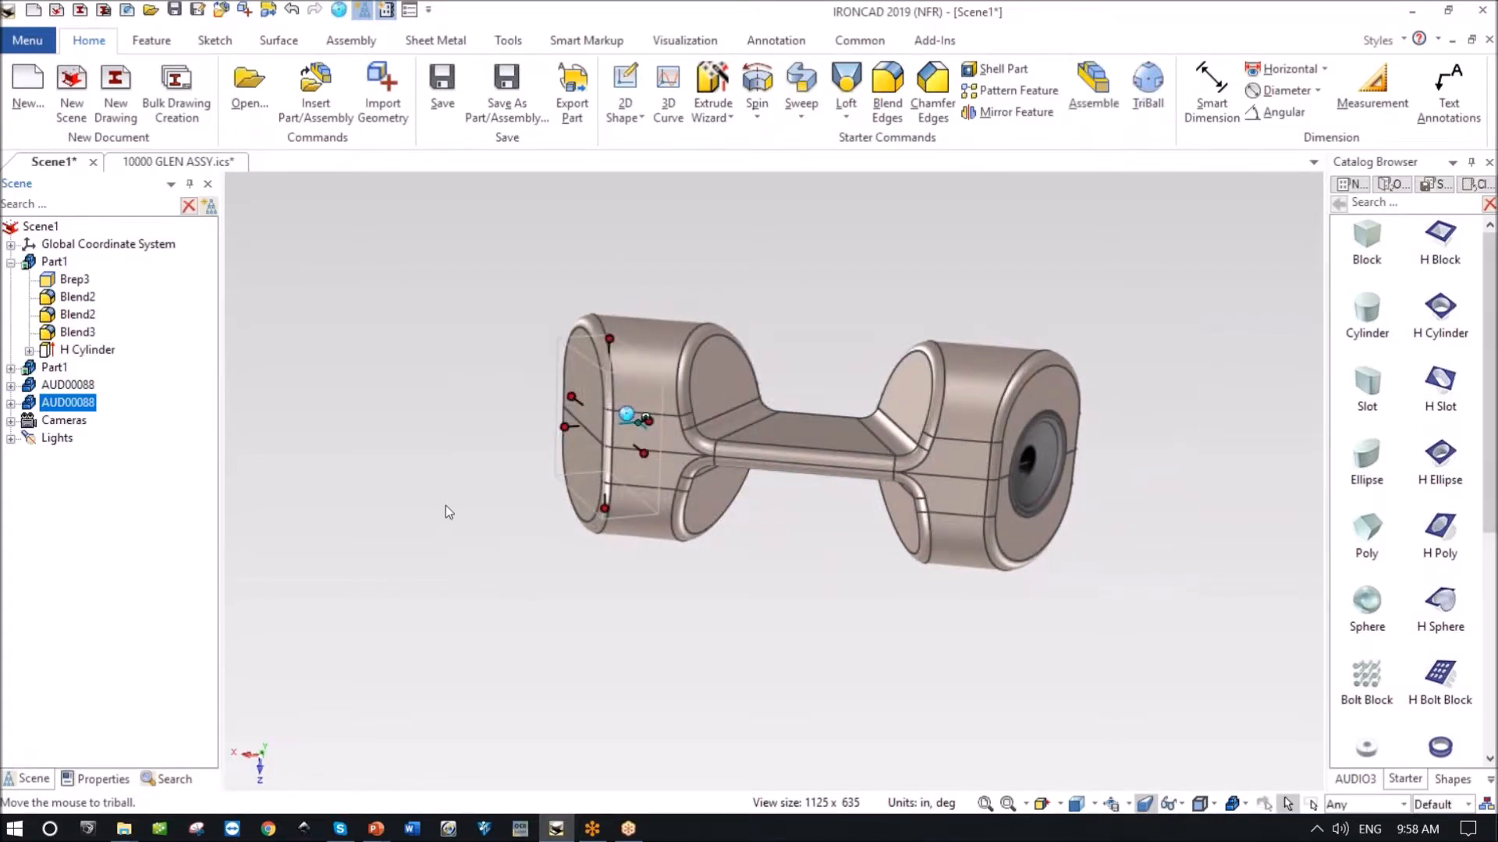
key(F10)
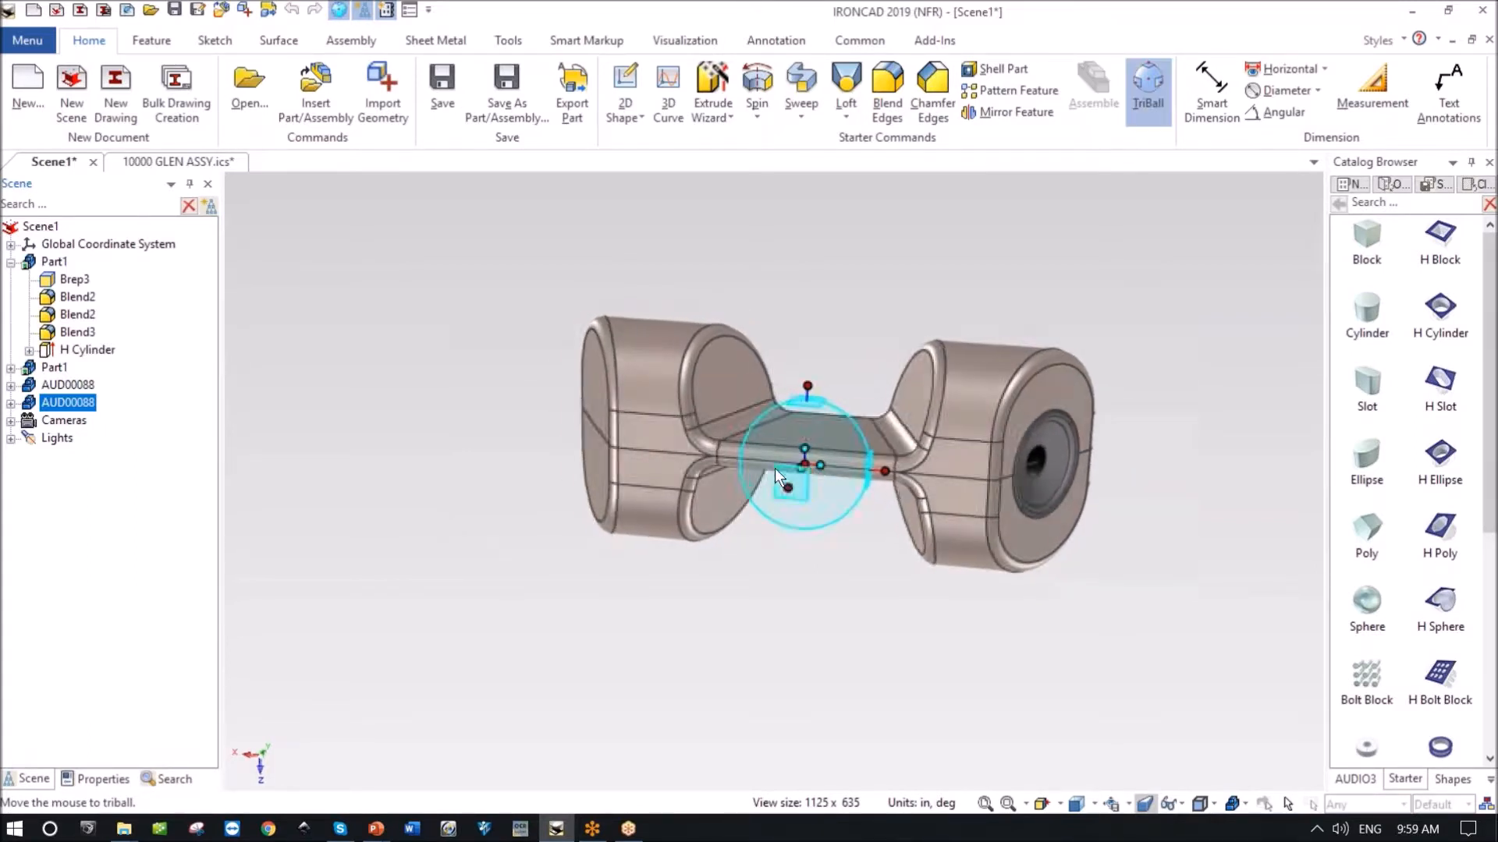
right_click(741, 590)
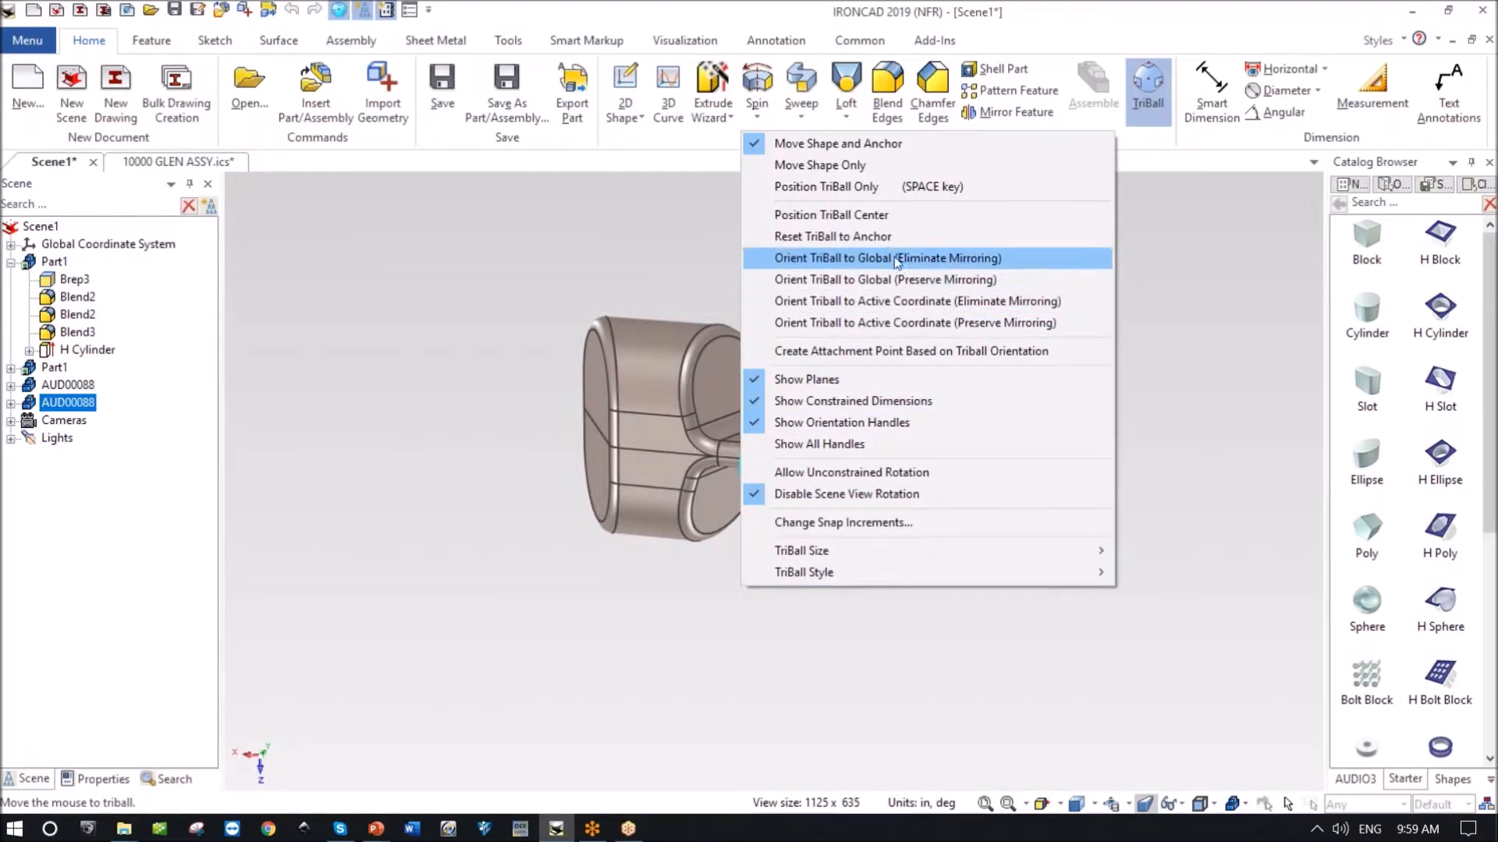
click(887, 237)
middle_drag(533, 576, 504, 460)
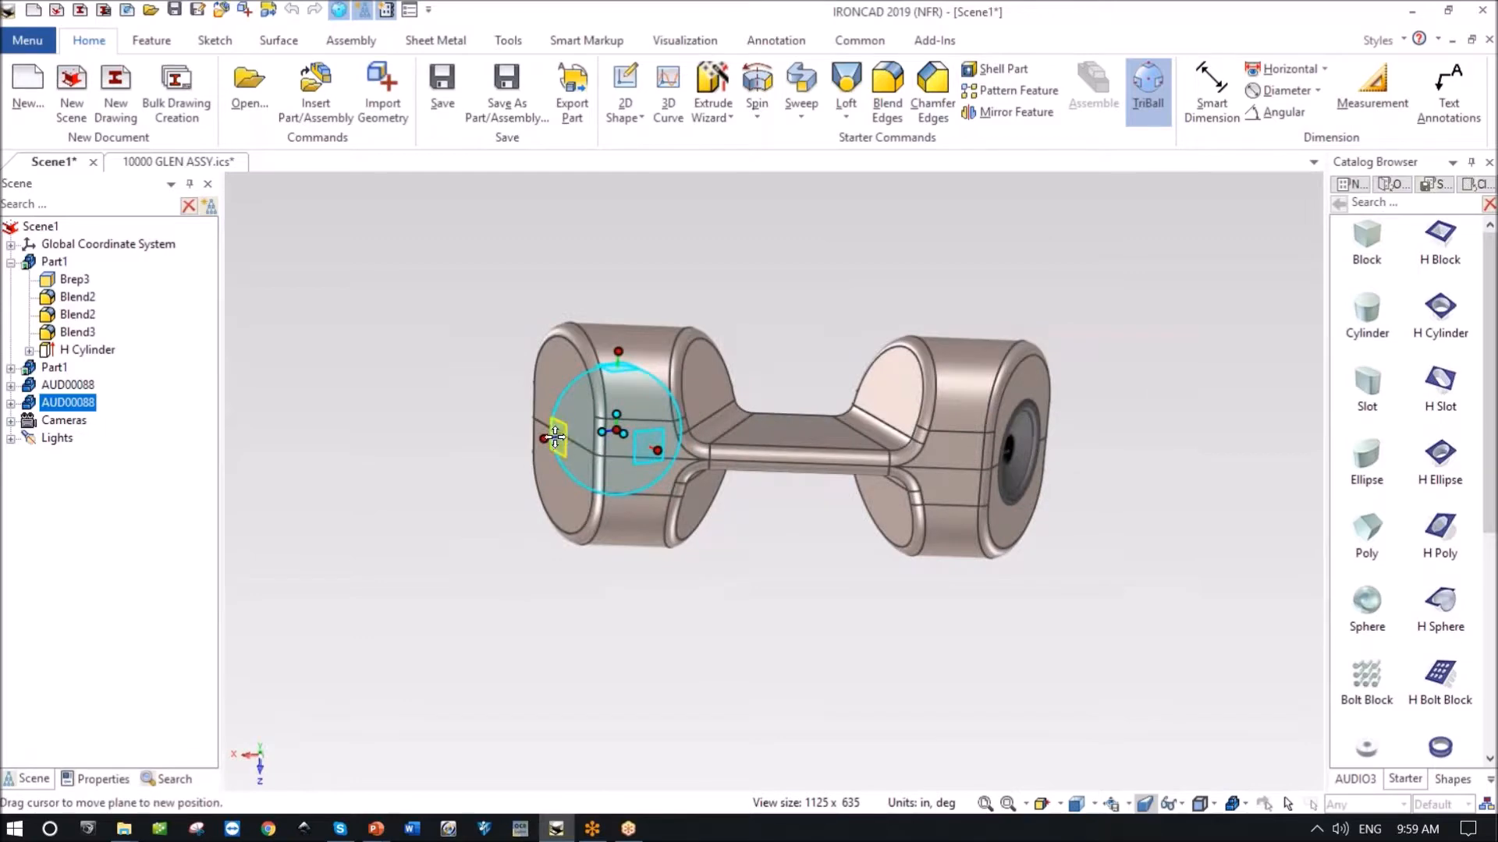
drag(544, 439, 435, 453)
scroll(916, 648, up, 5)
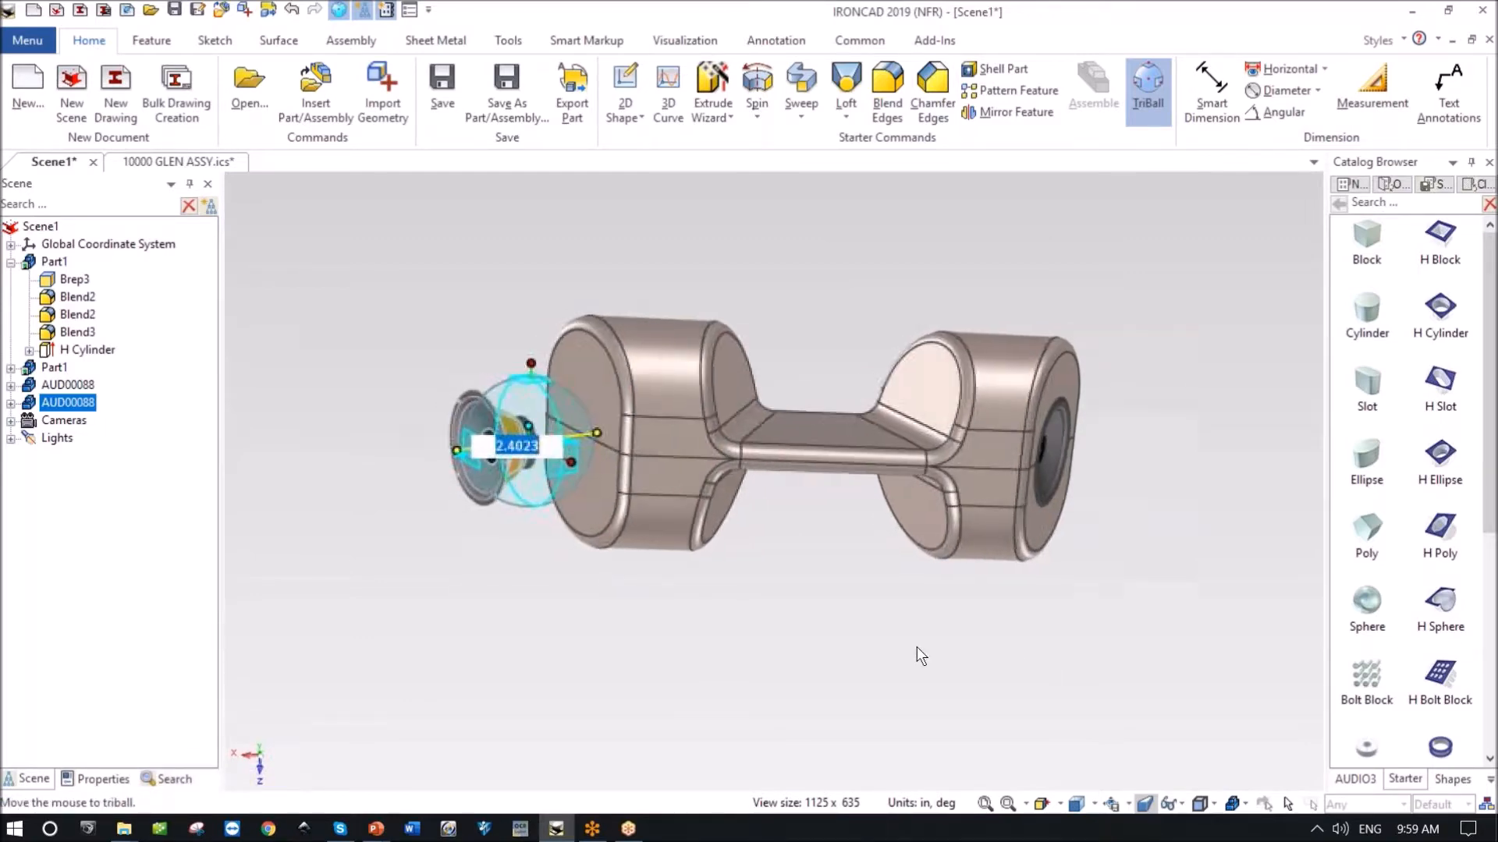
Move the mirrored speaker to the midpoint of the seam across the outer end face and orient it perpendicular to that face.
middle_drag(507, 623, 878, 539)
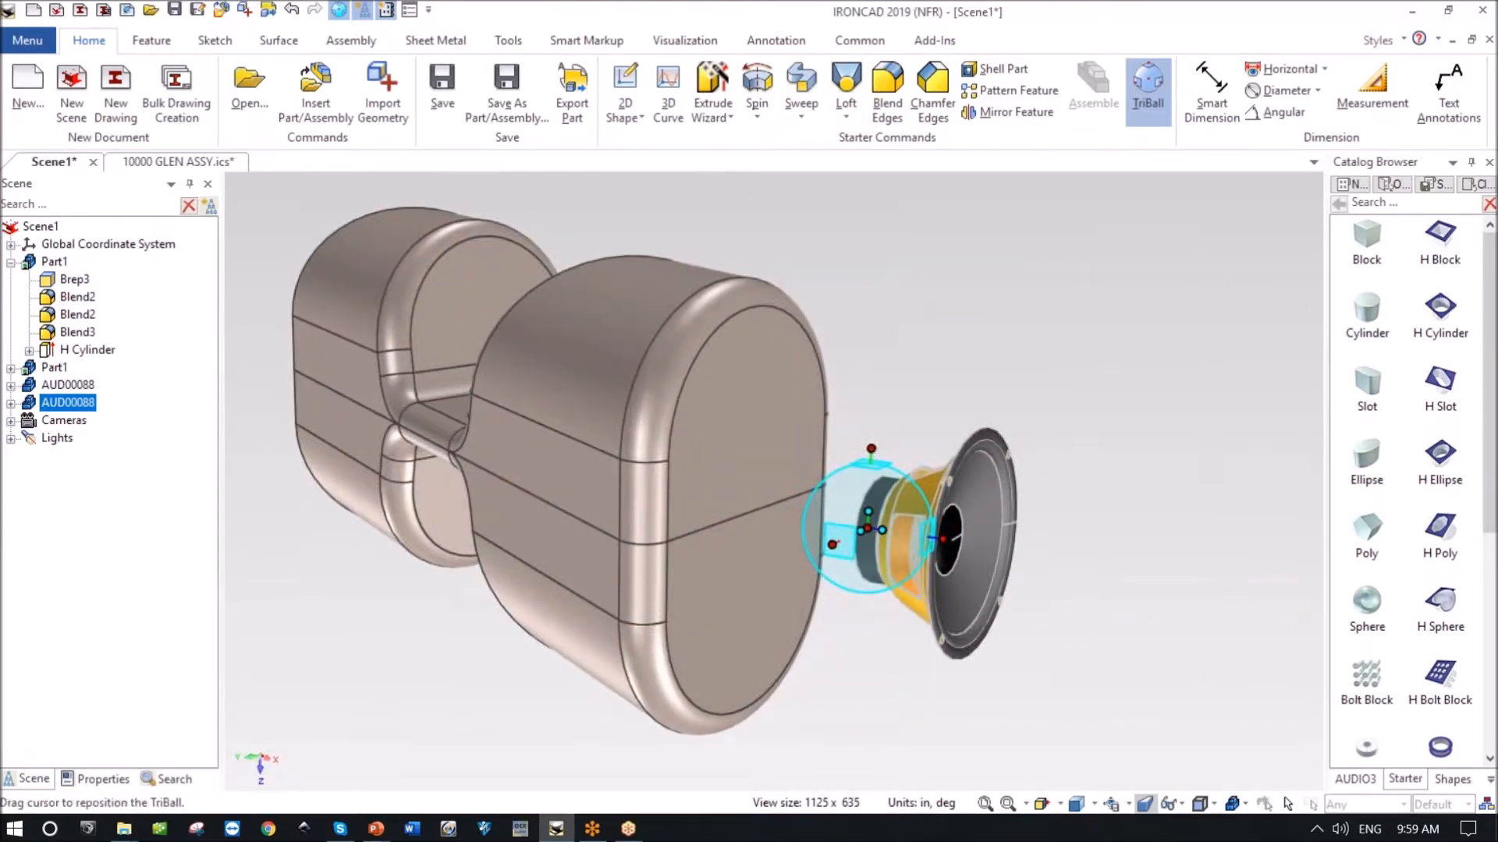
right_click(878, 530)
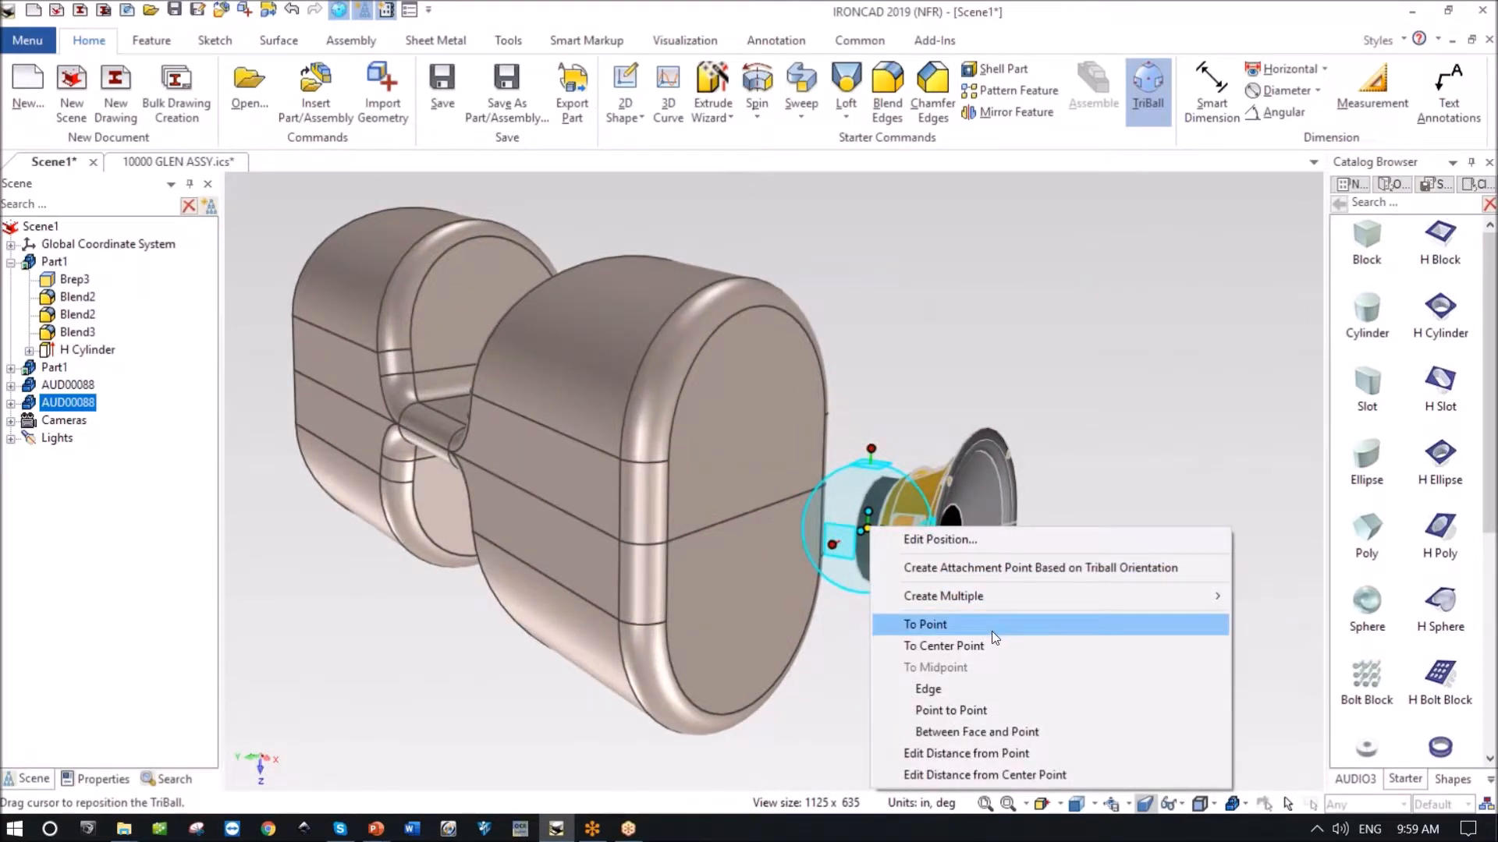
click(980, 689)
click(713, 526)
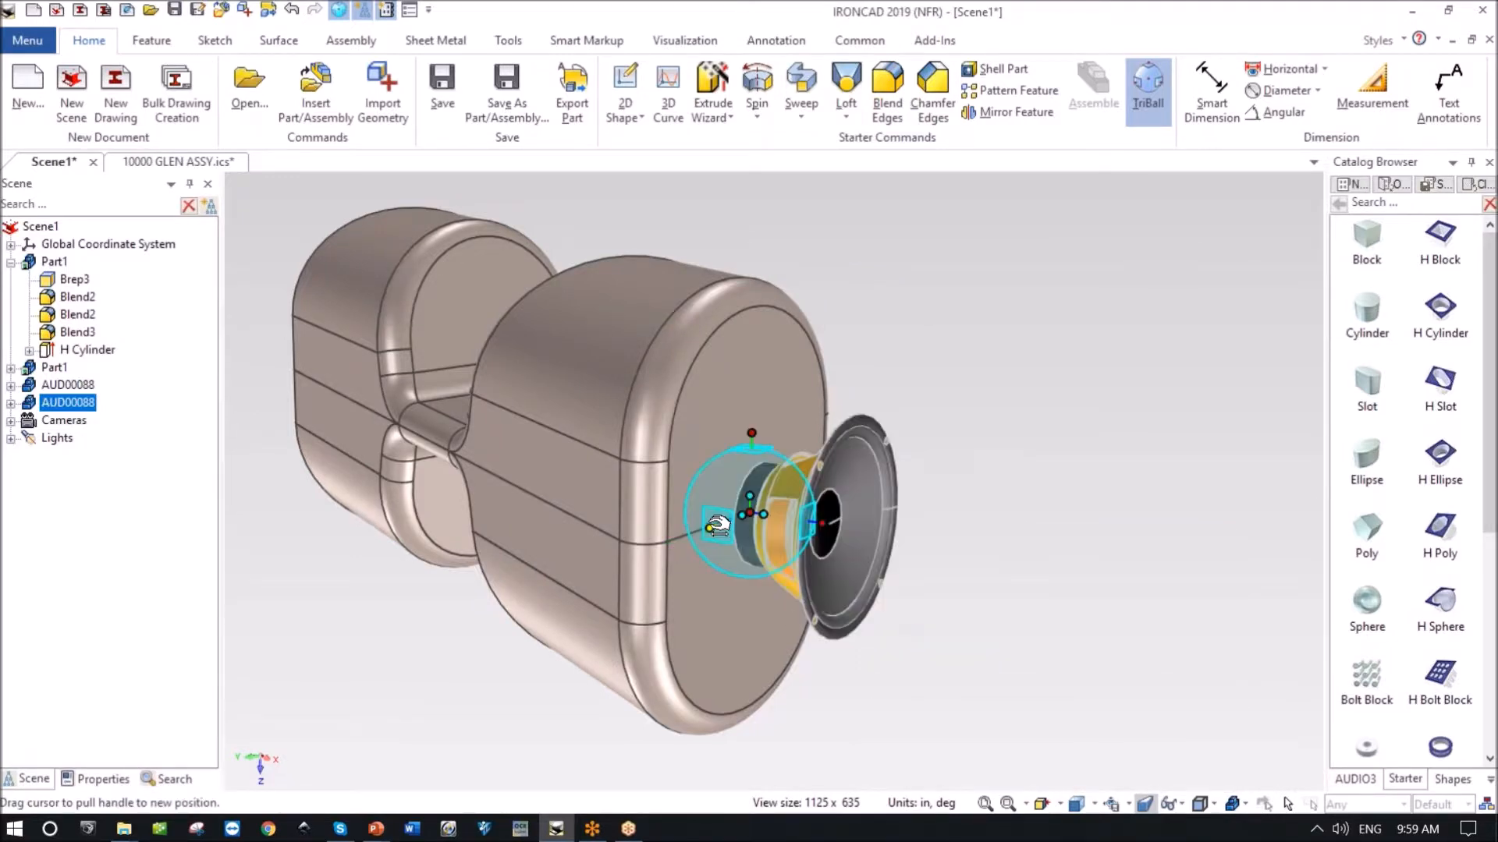
middle_drag(1005, 646, 796, 523)
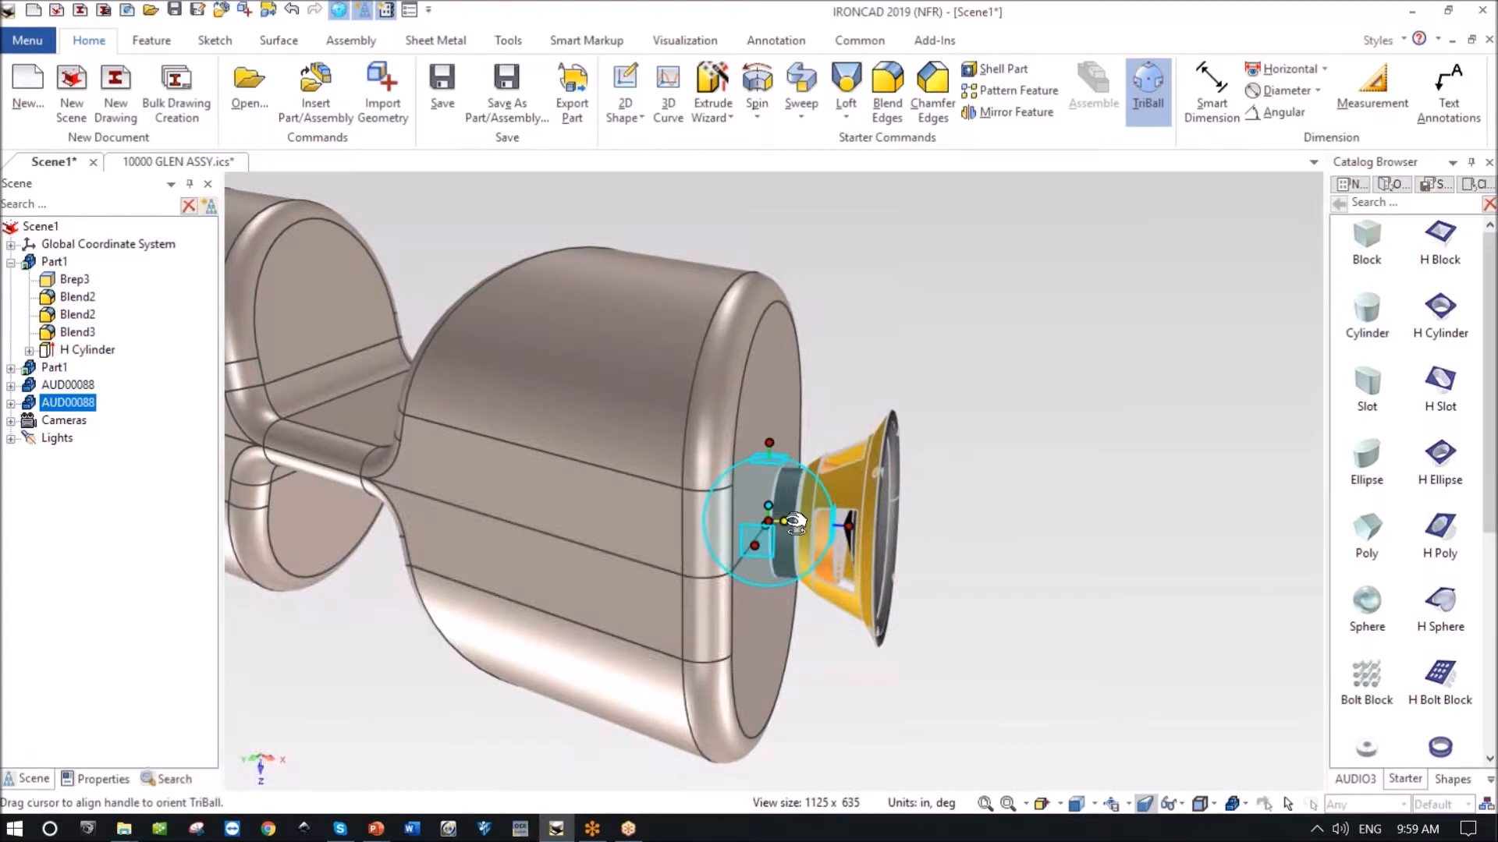
right_click(793, 522)
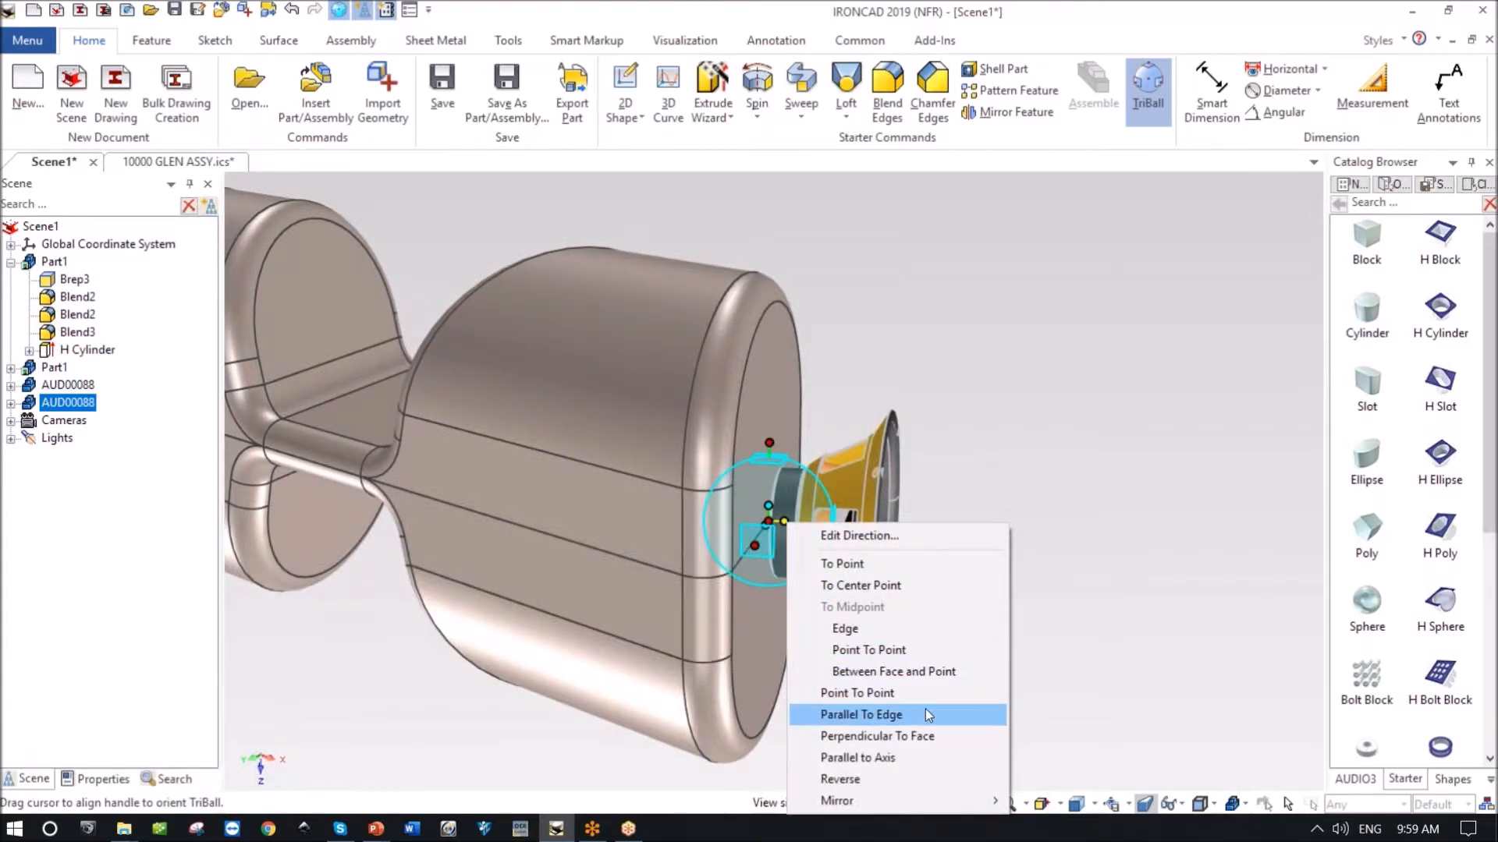
click(923, 737)
click(759, 633)
Recentre the TriBall at the mirrored speaker's front rim and move the speaker into the housing so the rim sits at the face centre.
middle_drag(759, 634, 1084, 637)
key(space)
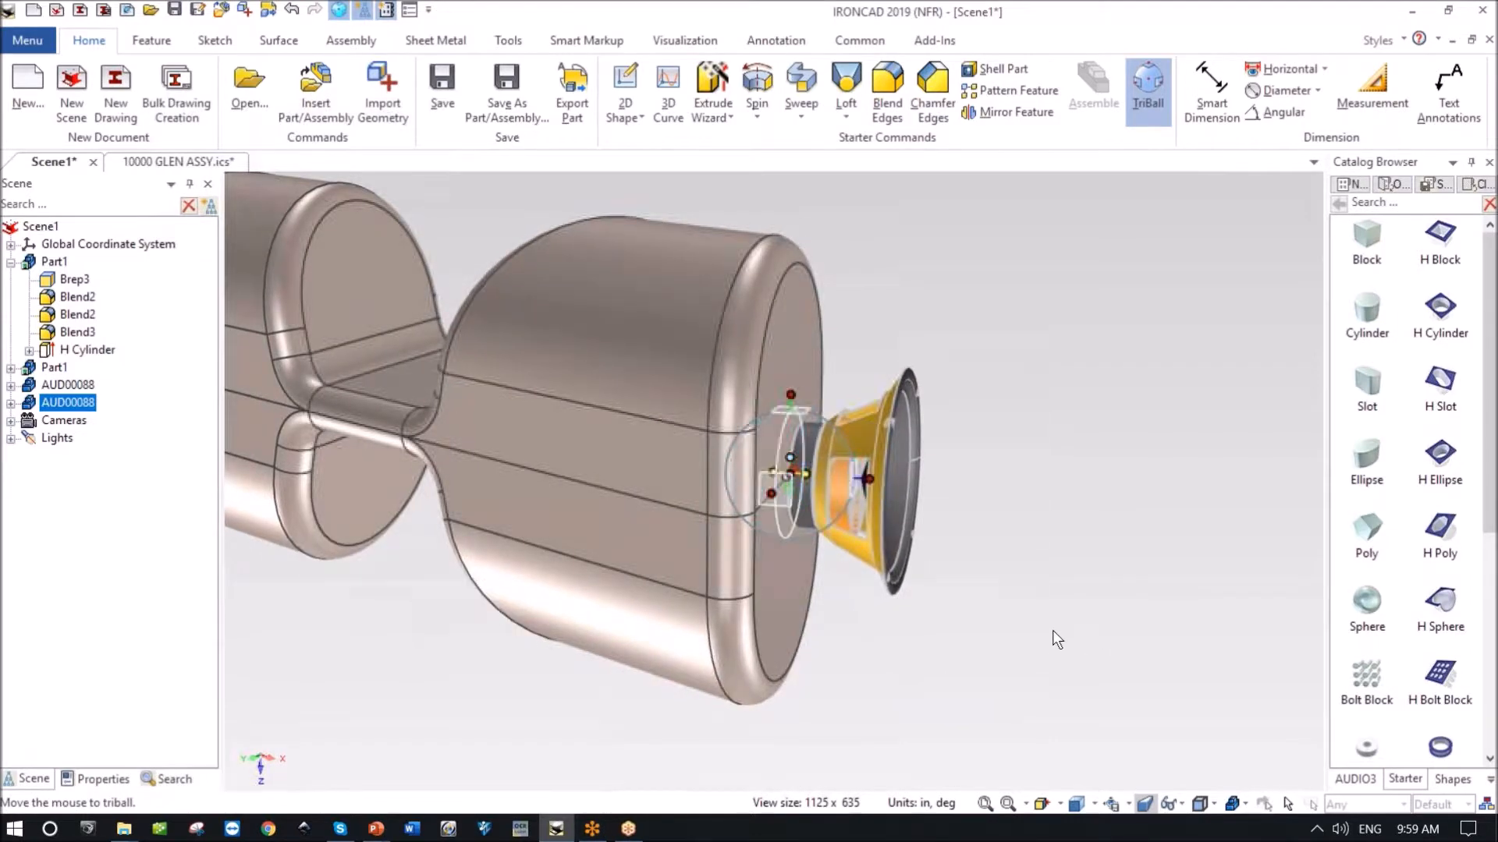
click(872, 478)
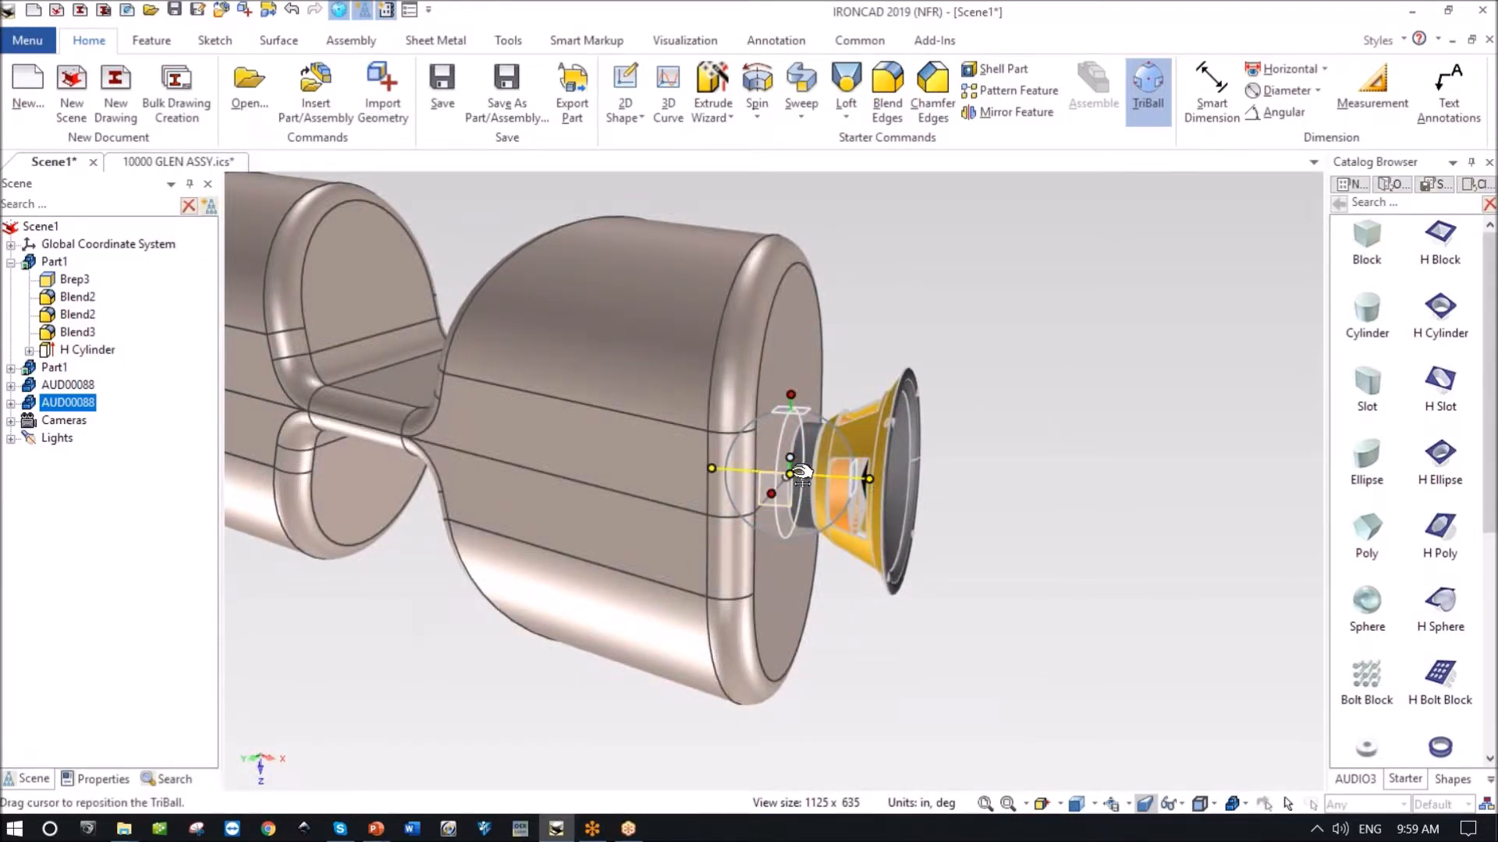
drag(801, 473, 894, 557)
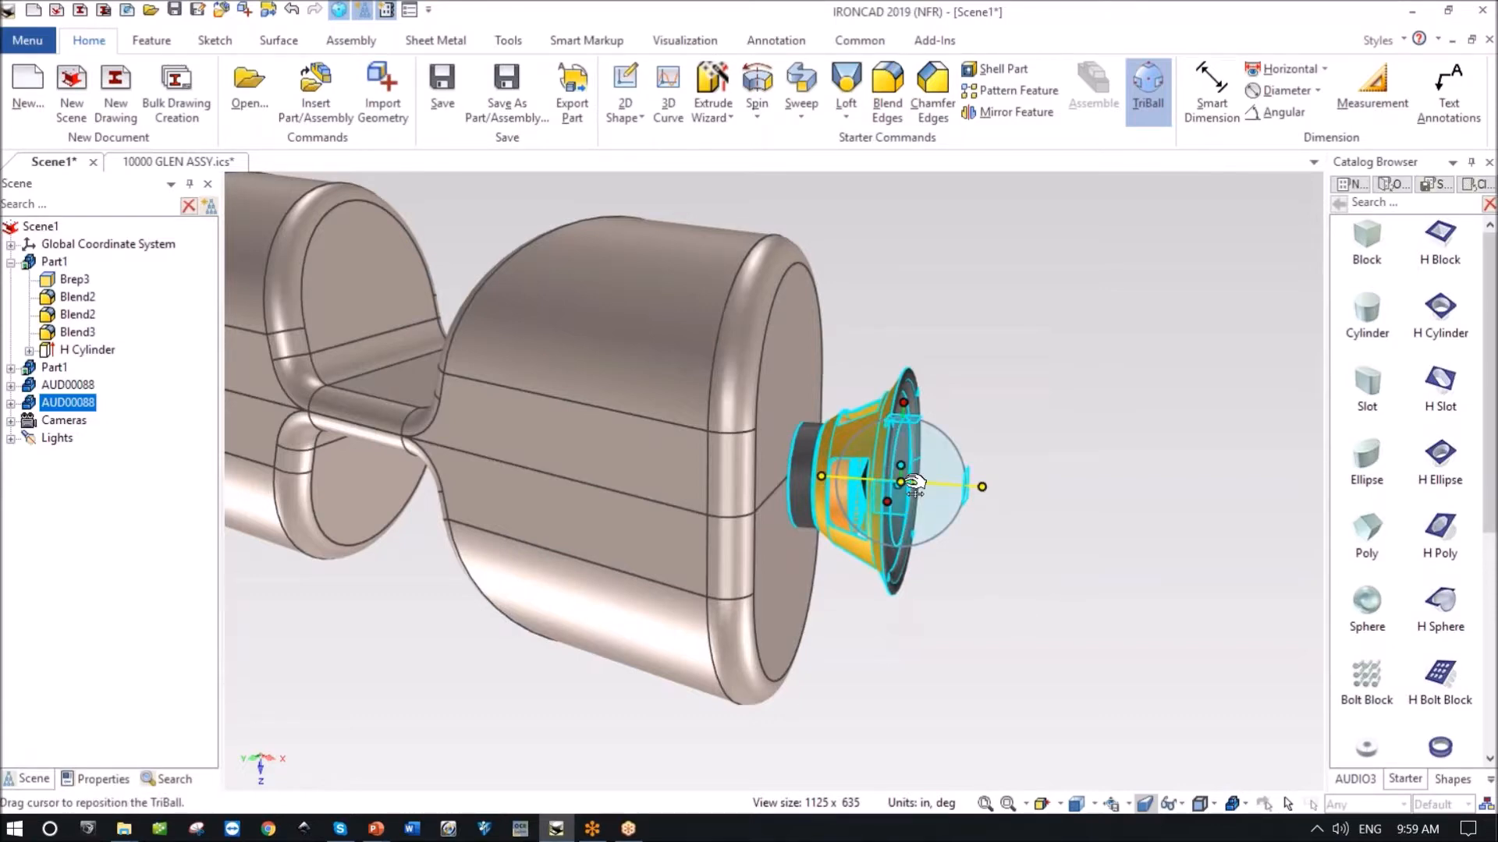
drag(914, 485, 788, 474)
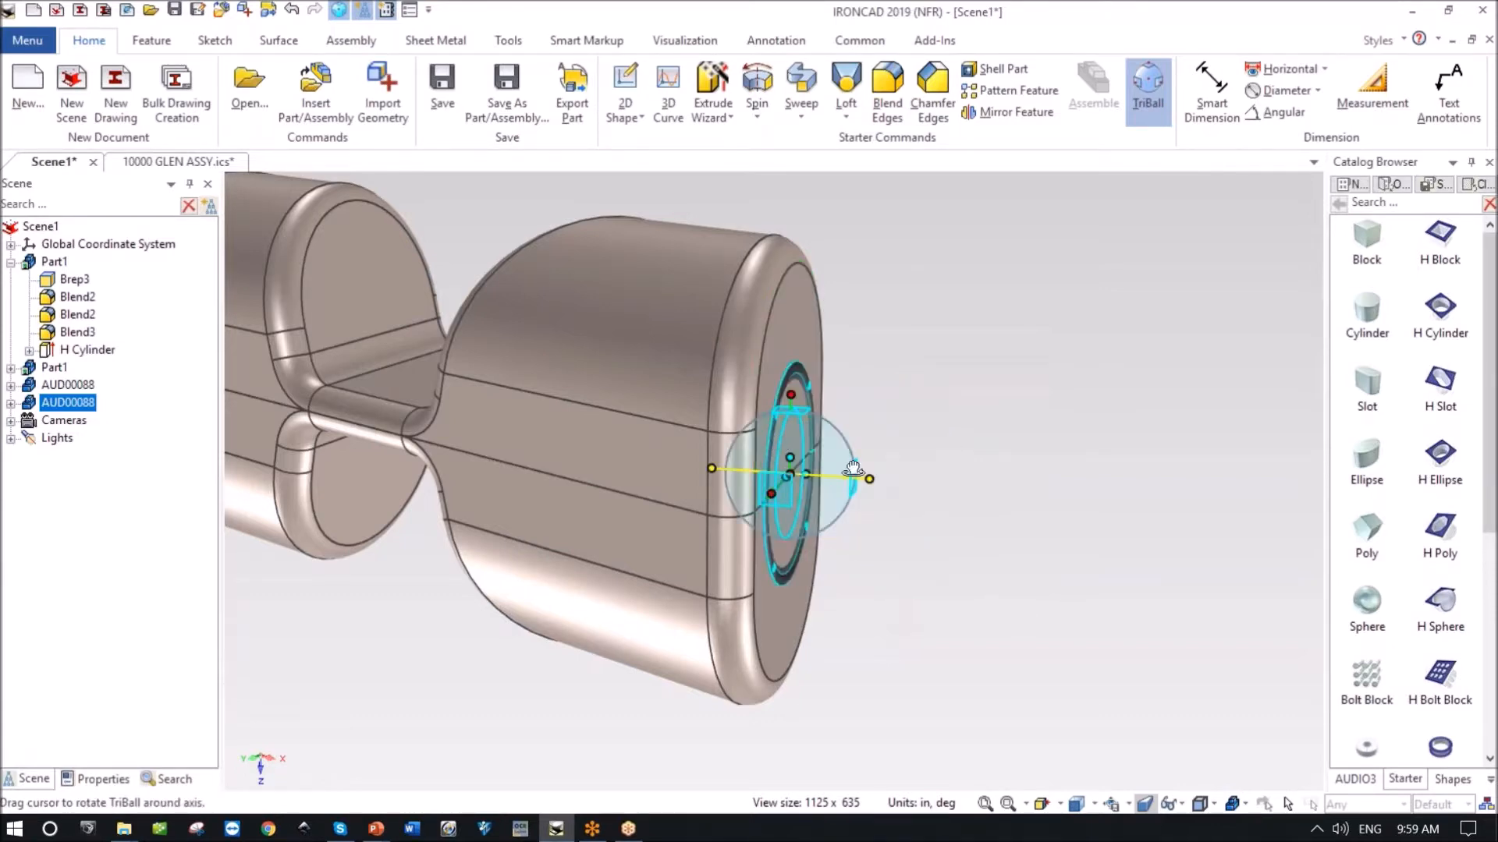
key(F10)
click(958, 519)
Place a second H Cylinder from the catalog on the mirrored speaker's end face and widen it to the speaker's rim.
middle_drag(1096, 423, 1420, 304)
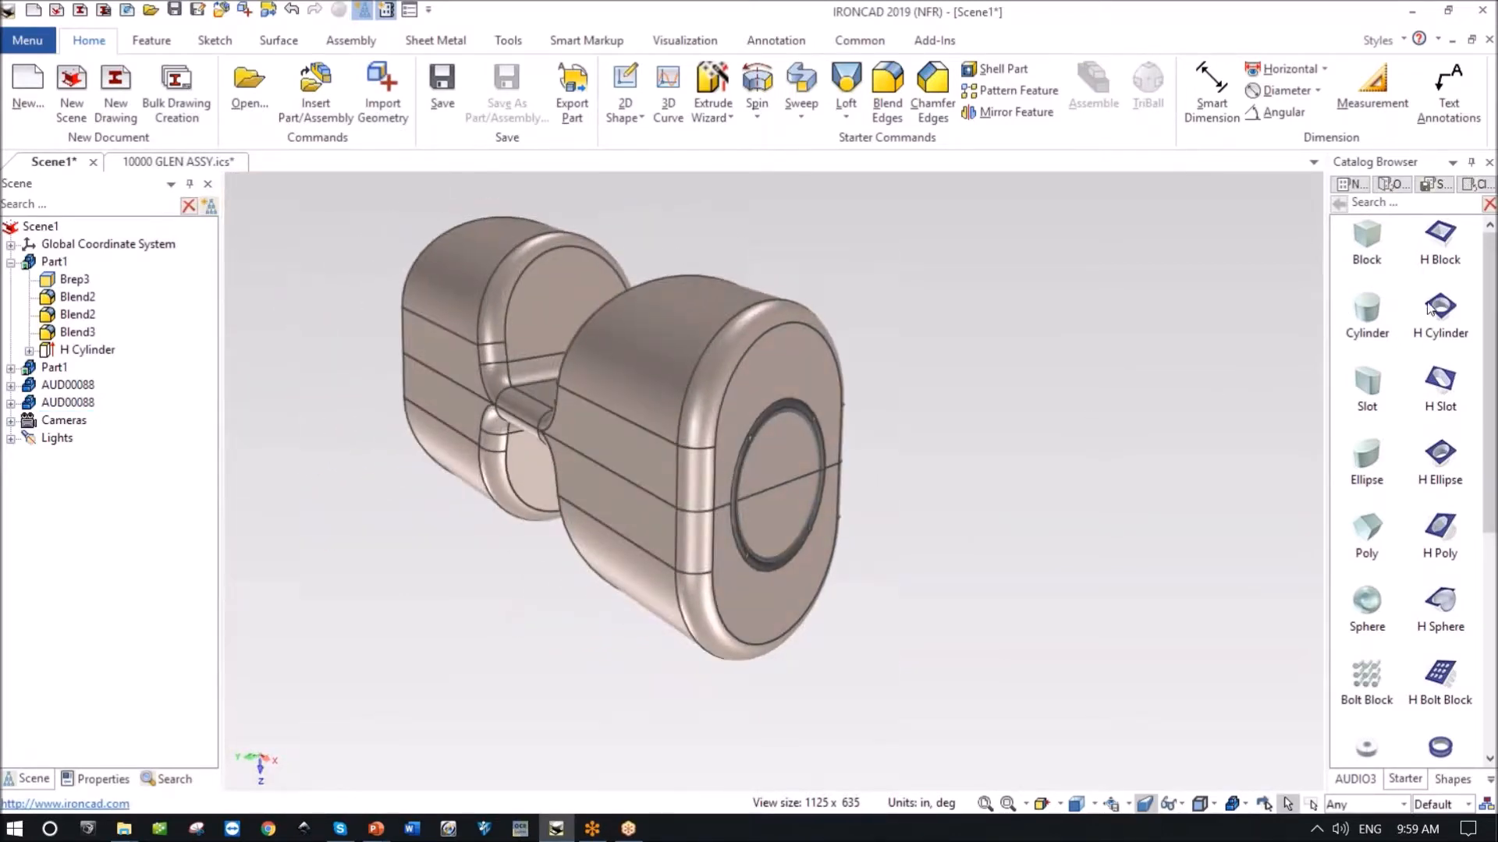
drag(795, 443, 778, 484)
middle_drag(930, 554, 884, 585)
scroll(714, 604, up, 3)
scroll(714, 604, up, 3)
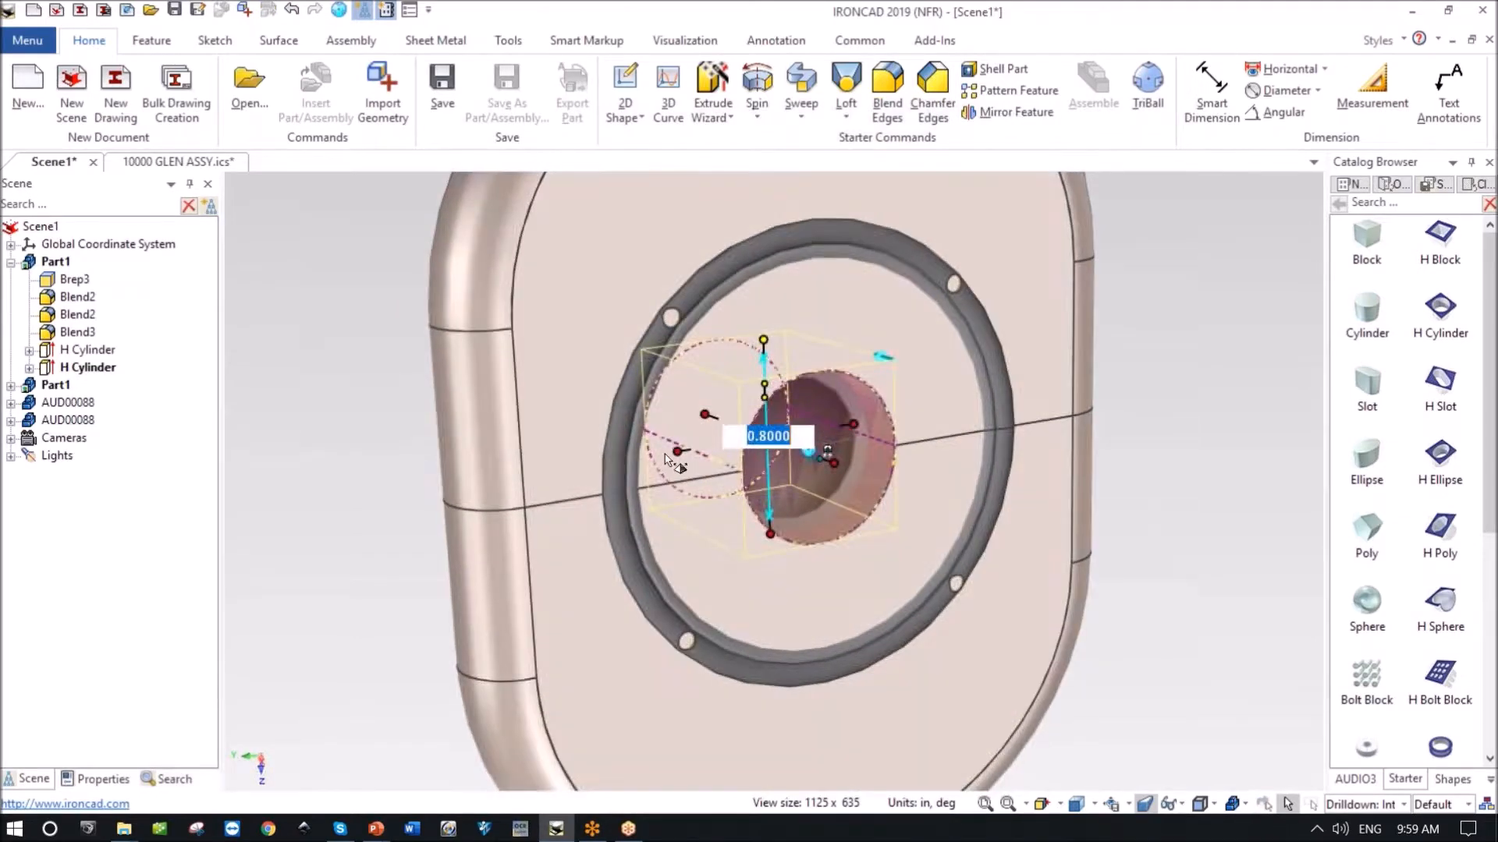
drag(685, 445, 602, 494)
Adjust the second H Cylinder hole's depth so it clears the mirrored speaker inside the end housing.
middle_drag(695, 602, 720, 465)
drag(721, 461, 820, 474)
click(1140, 531)
scroll(1140, 531, down, 2)
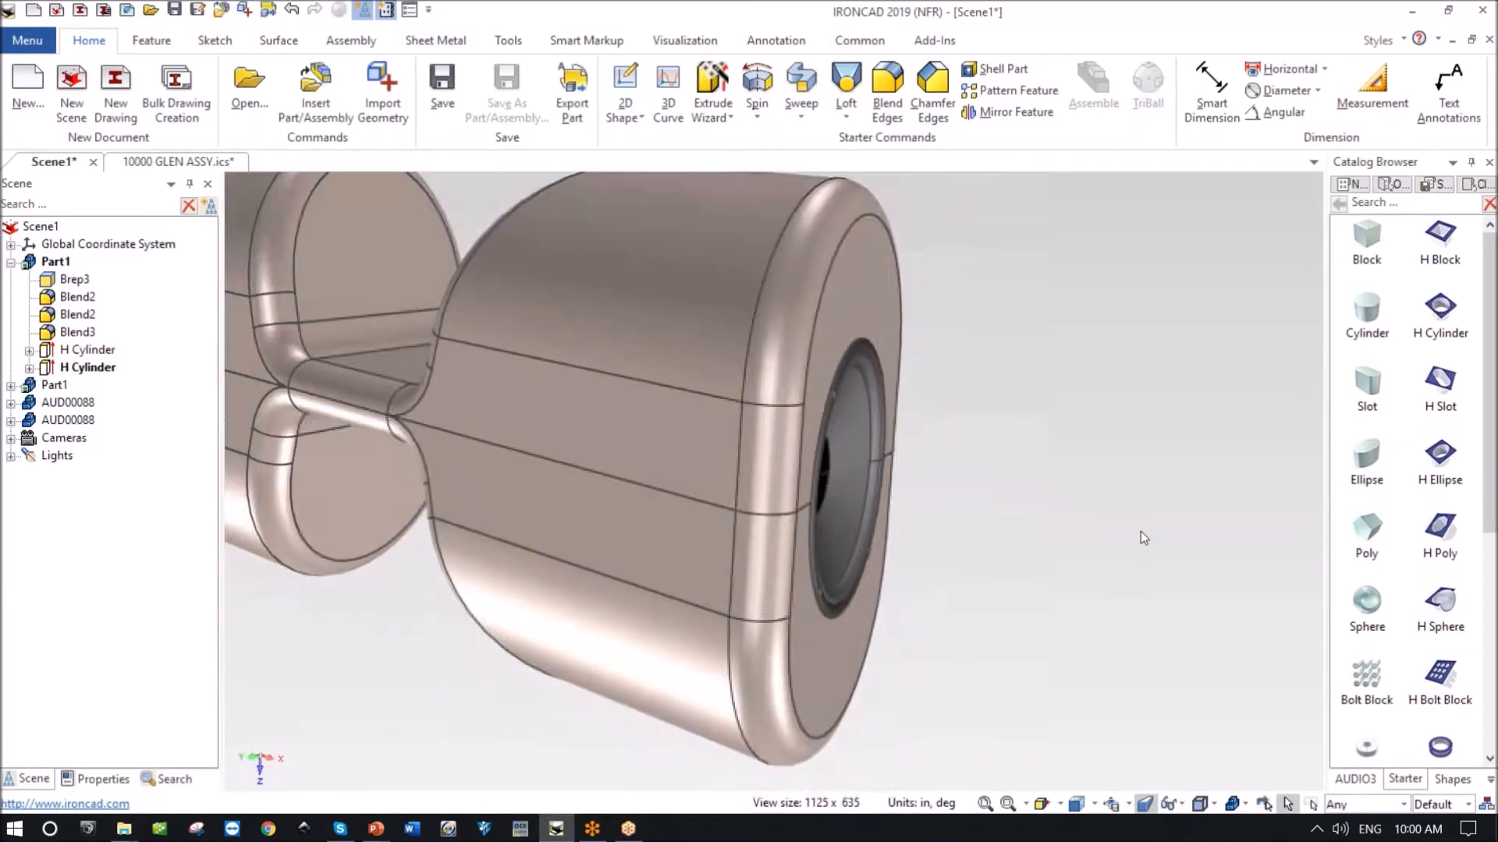
scroll(1141, 531, down, 4)
middle_drag(1141, 531, 1140, 531)
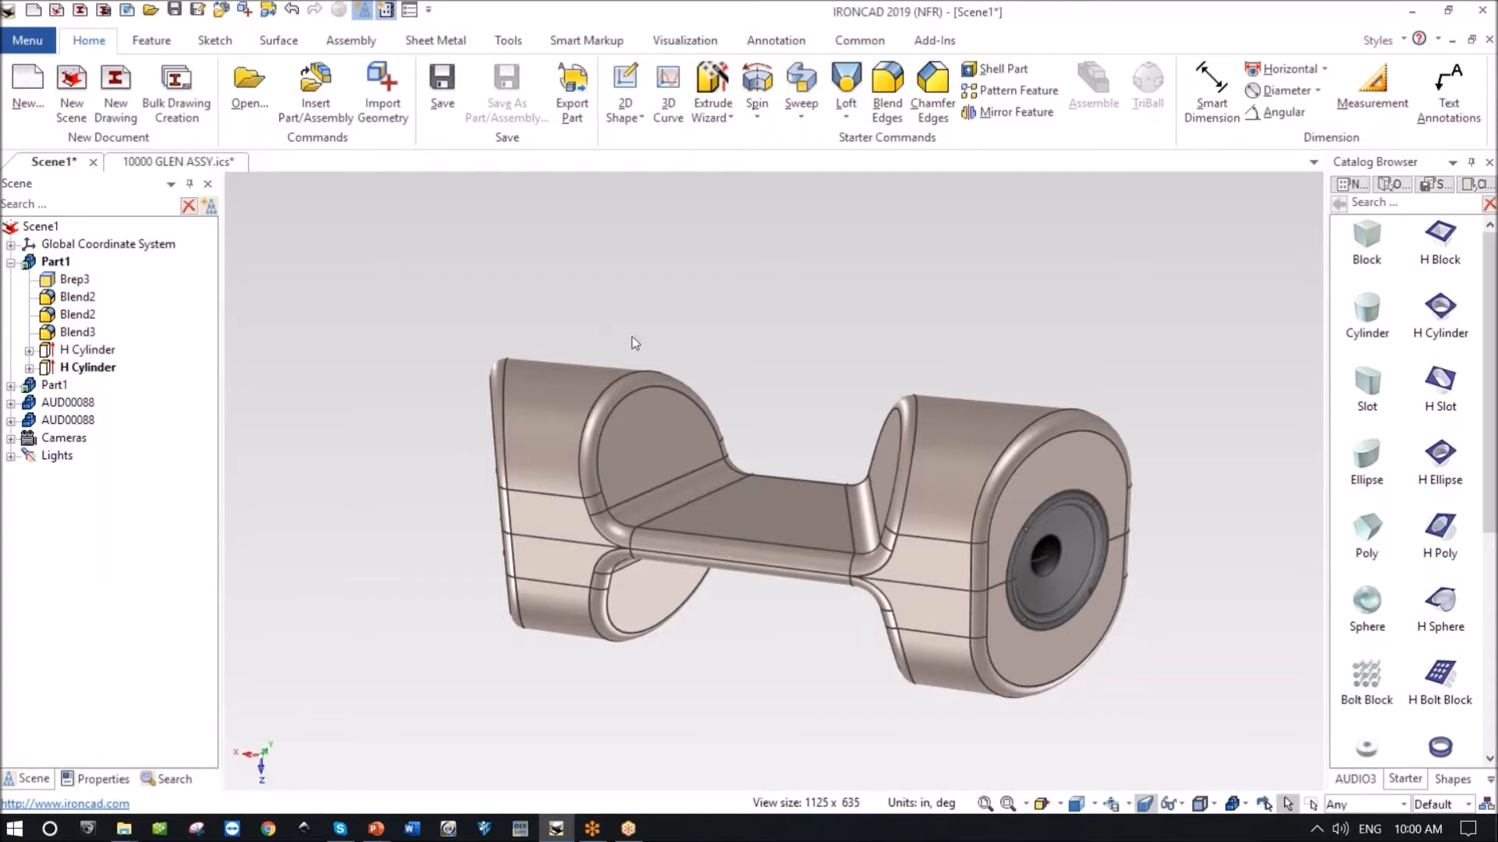
Thicken the bridge joining the two housing ends by moving the Brep3 shape's bridge face outward.
click(784, 509)
click(786, 509)
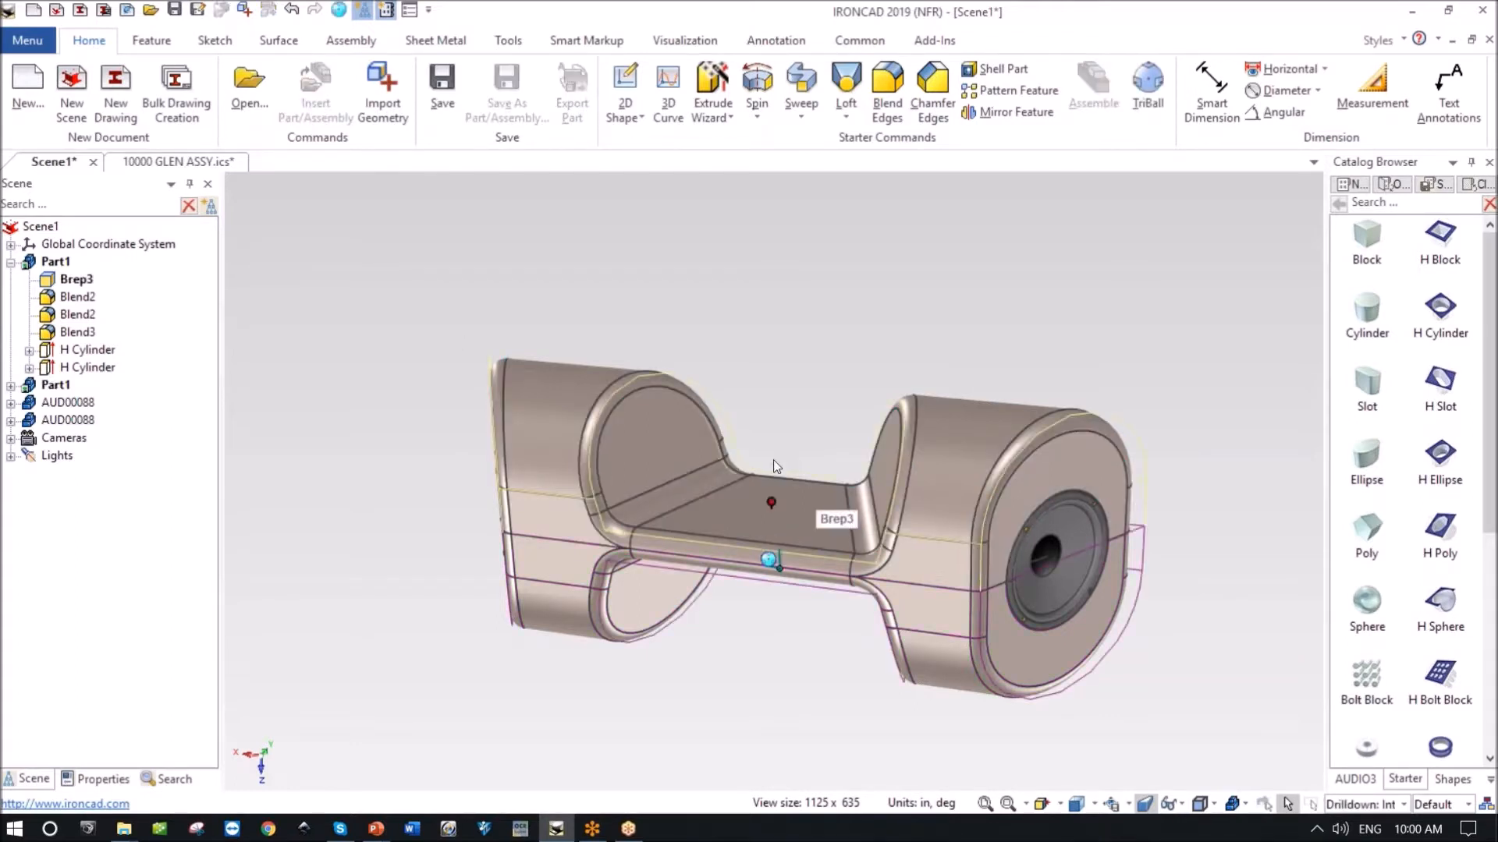
drag(772, 501, 770, 483)
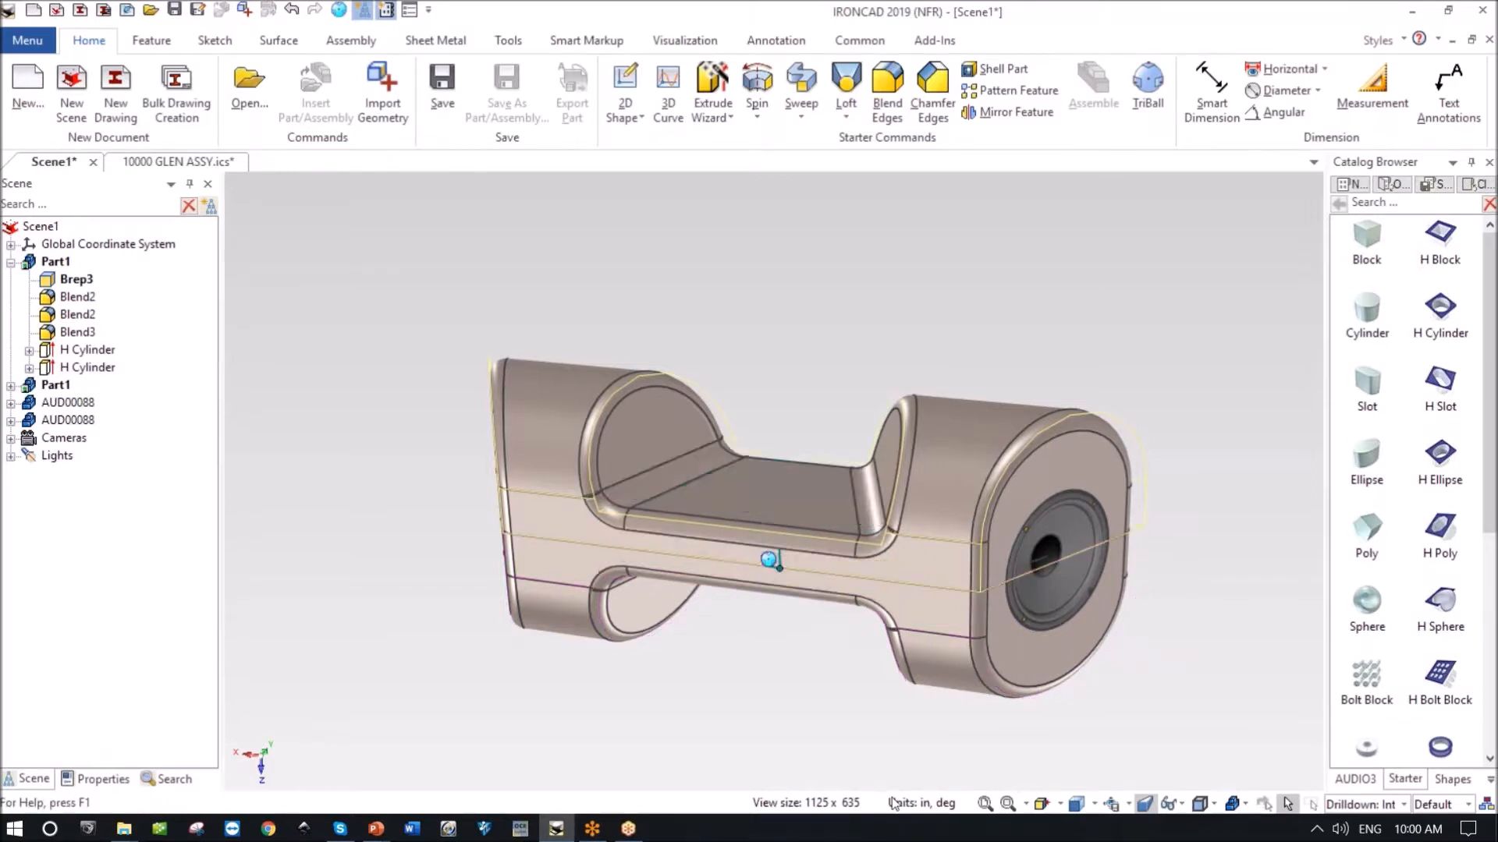
middle_drag(742, 662, 788, 605)
click(787, 683)
middle_drag(822, 651, 711, 668)
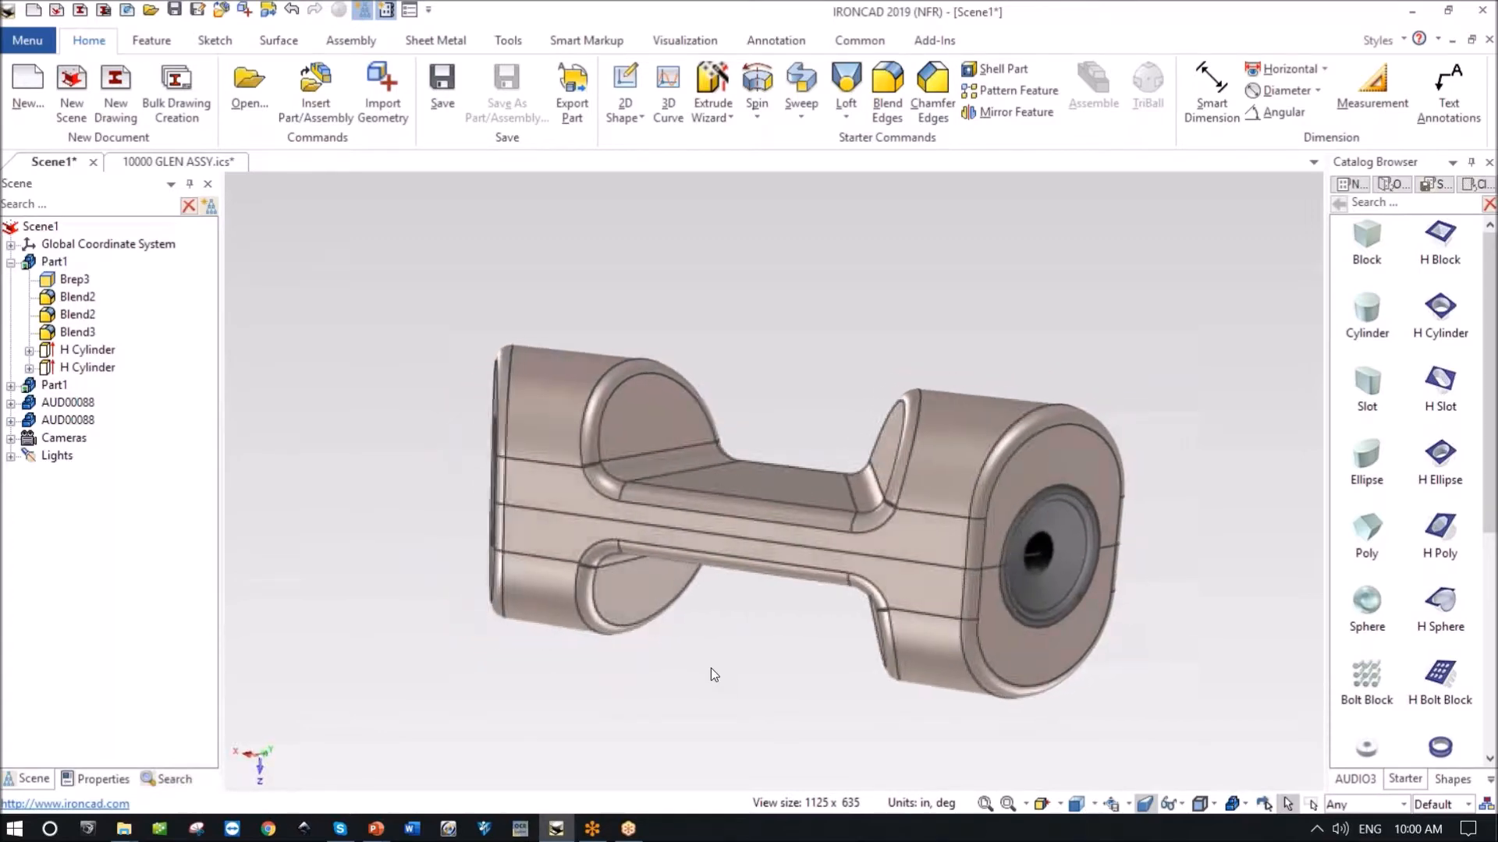
Assemble both Part1 housing halves and both AUD00088 speakers into one assembly named Speaker Assembly.
click(11, 263)
click(47, 266)
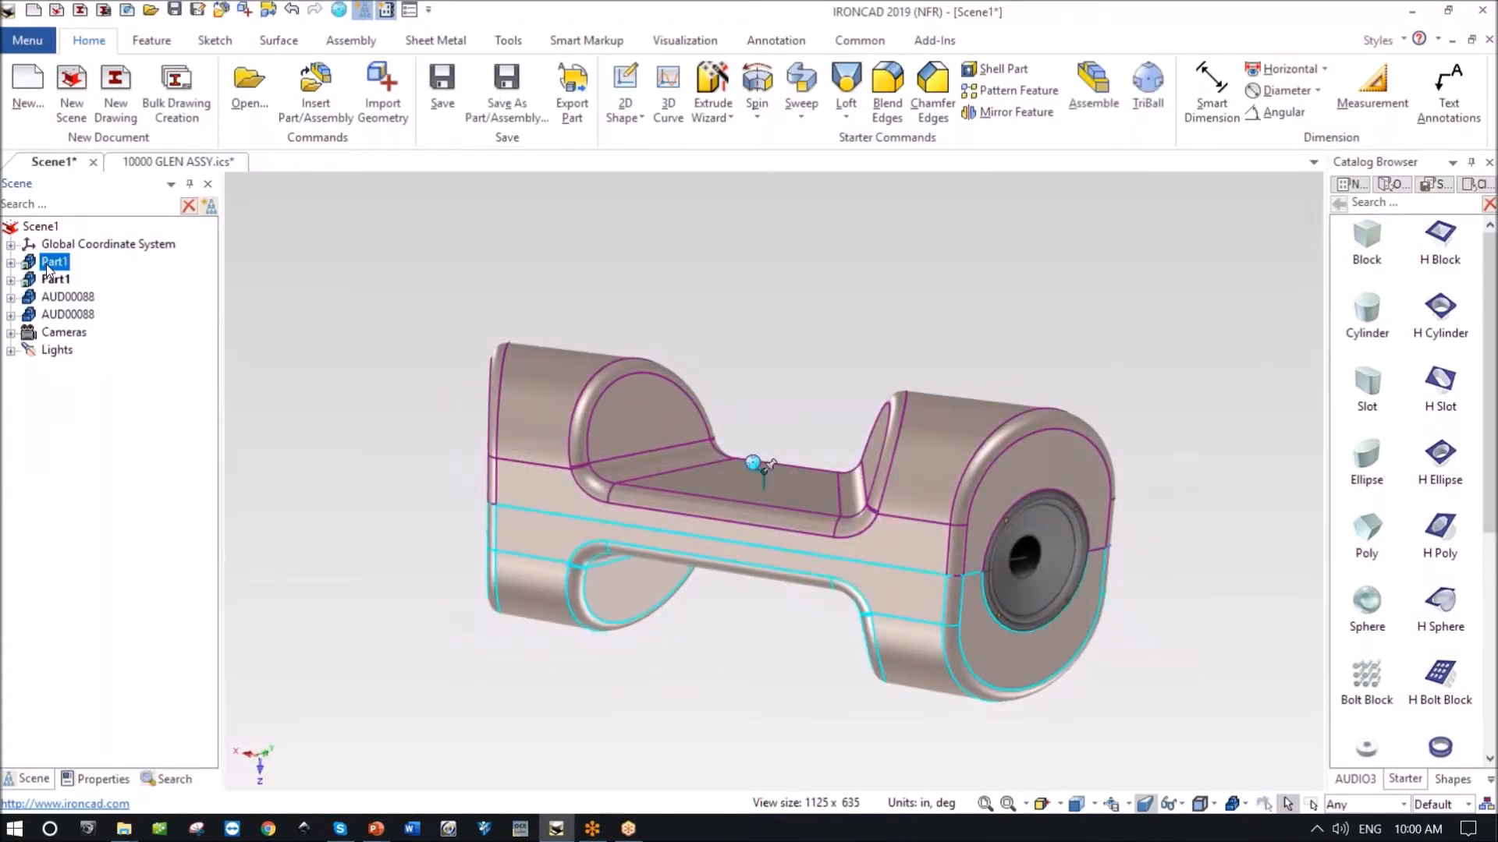
shift+click(84, 316)
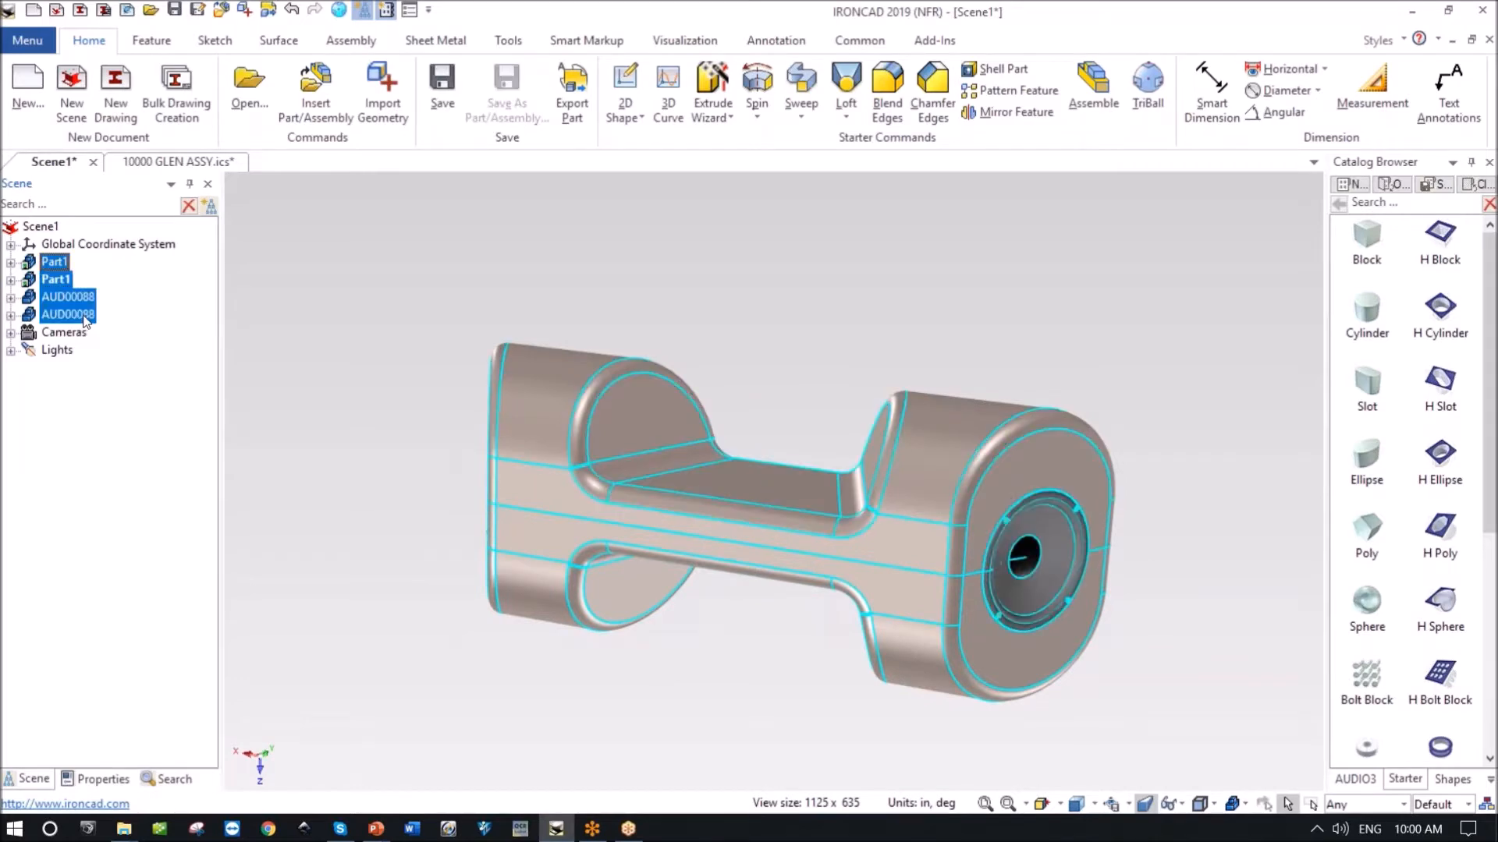
right_click(84, 321)
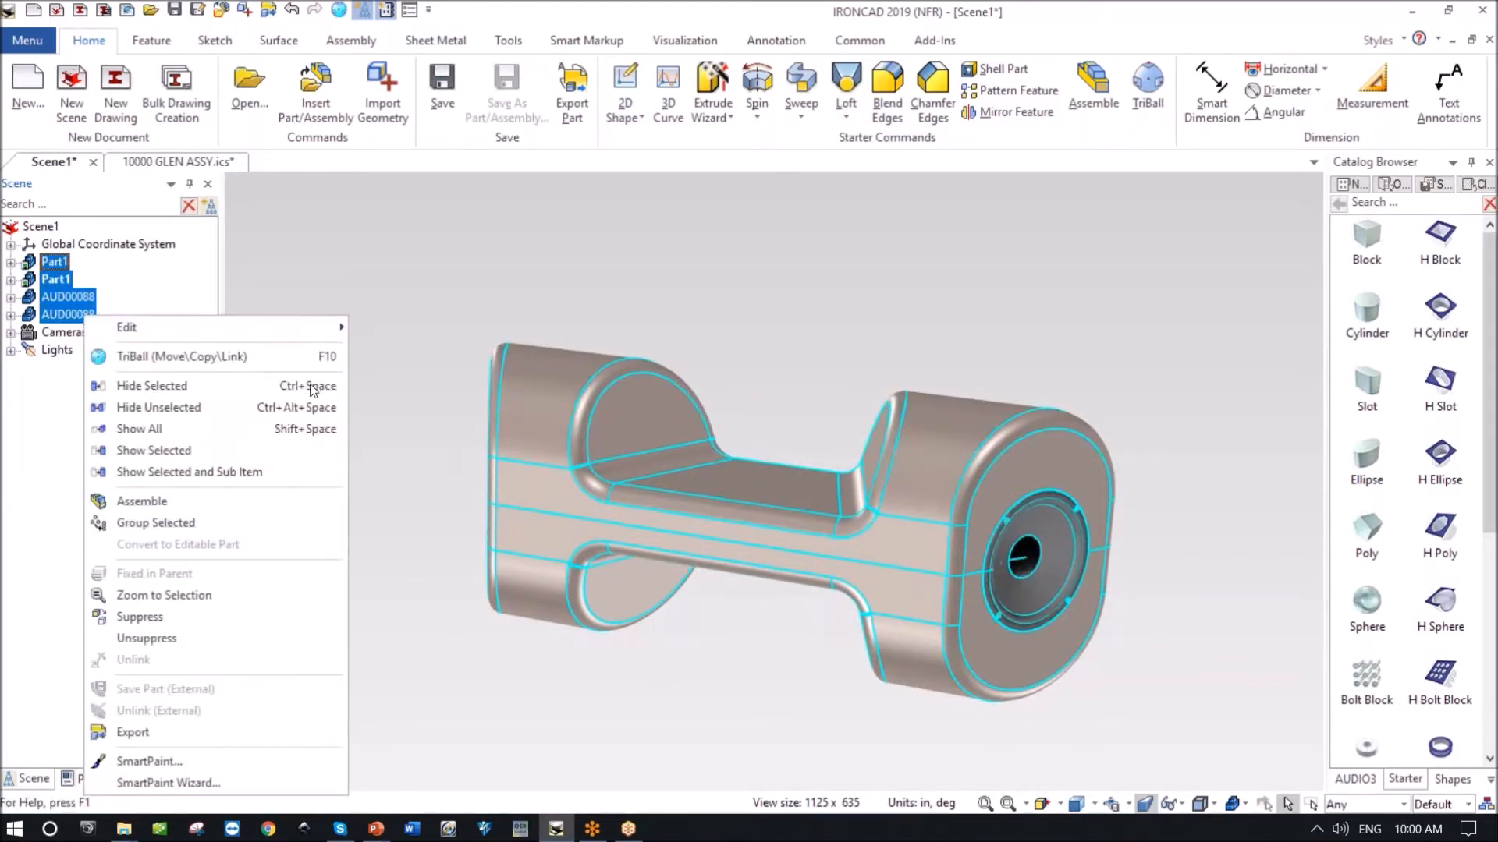
click(178, 506)
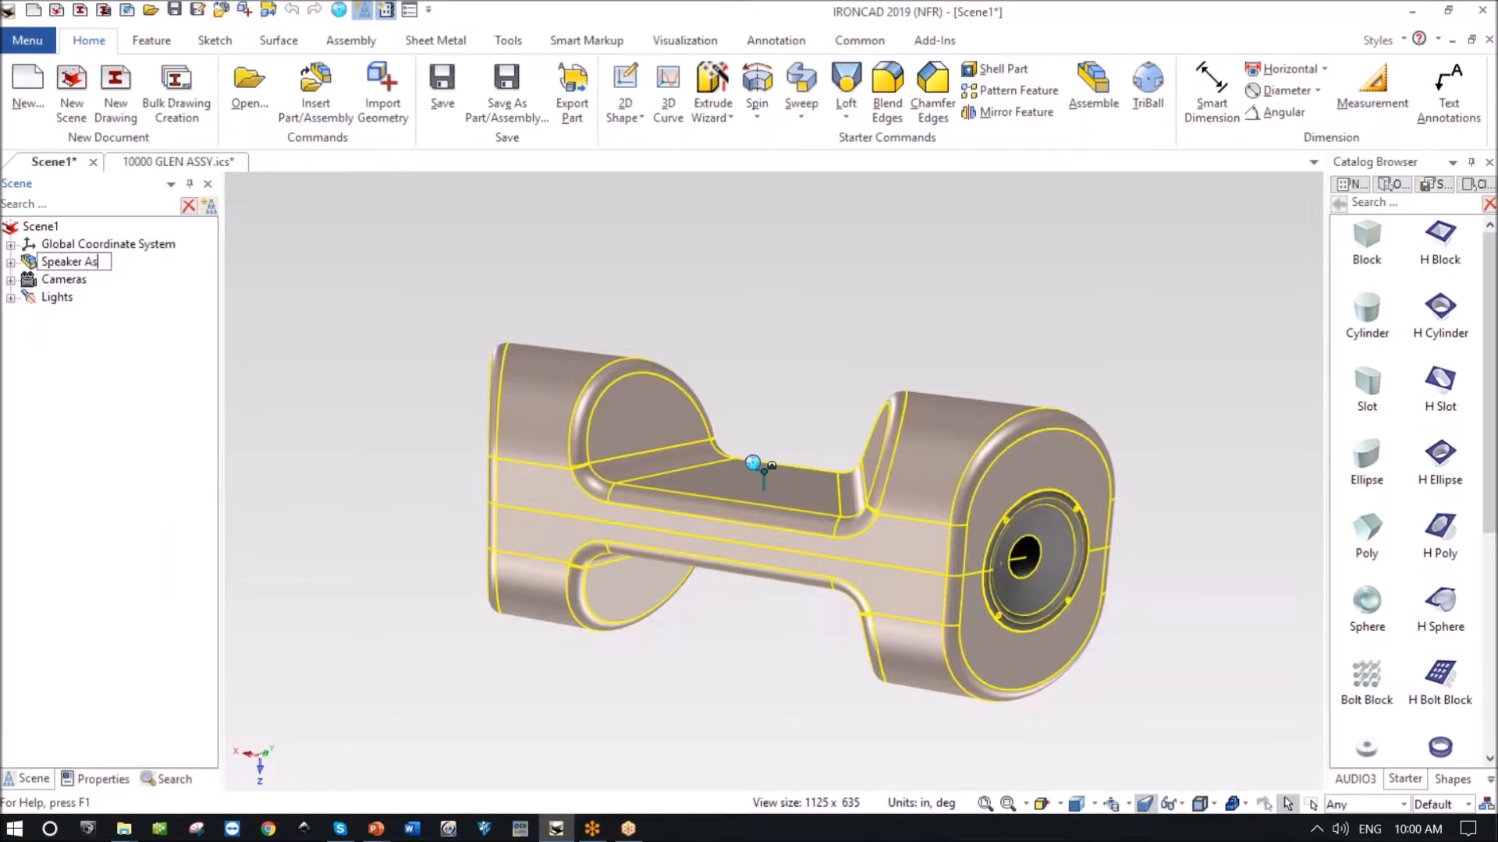
text(ly)
key(Return)
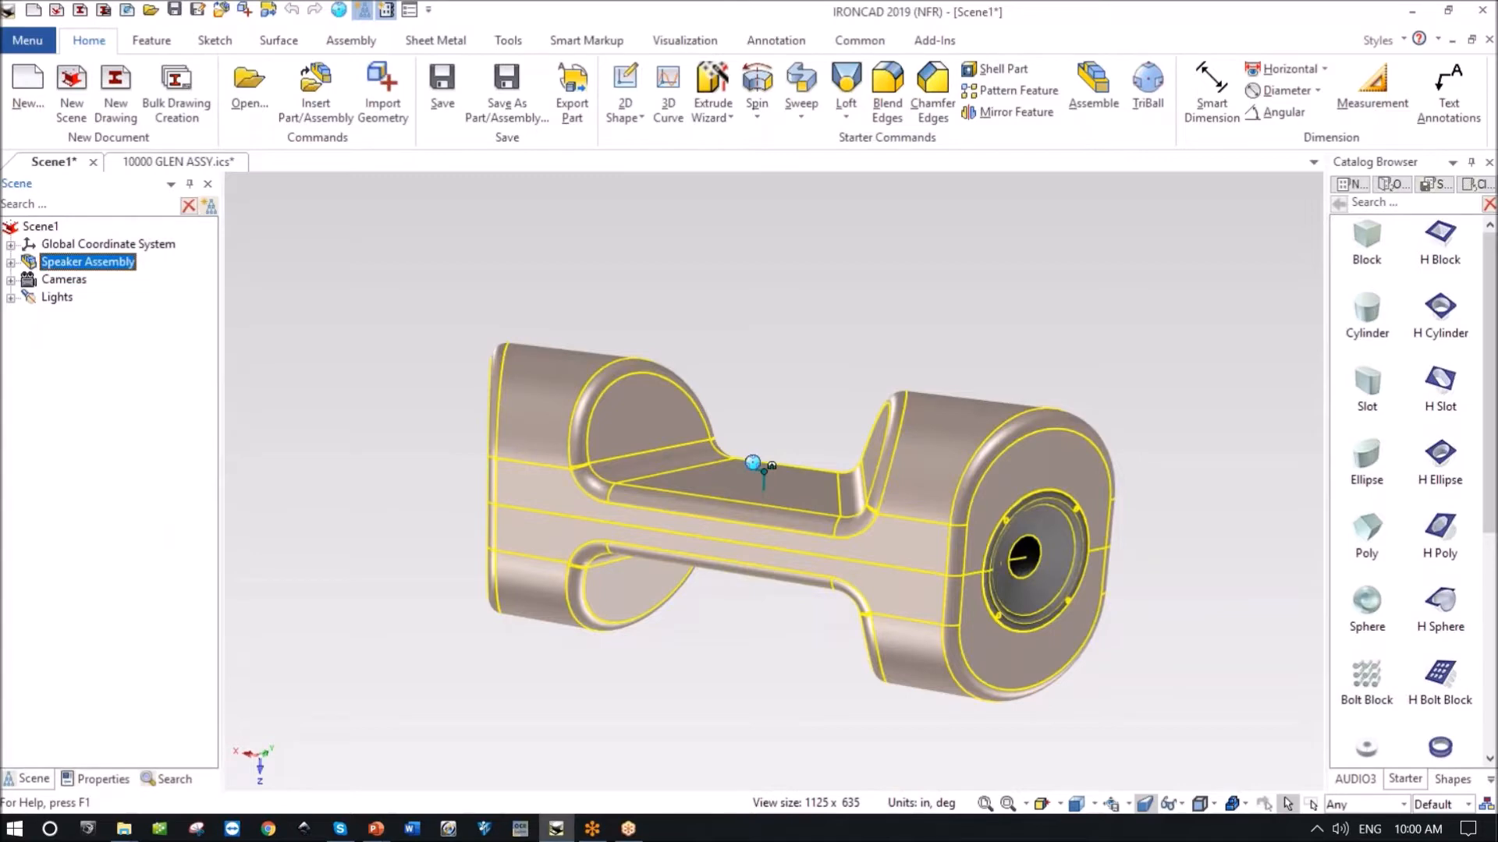
Create a Parallel to Face section of the Speaker Assembly, positioned on the flat long side face of the housing.
click(925, 262)
middle_drag(777, 401, 593, 463)
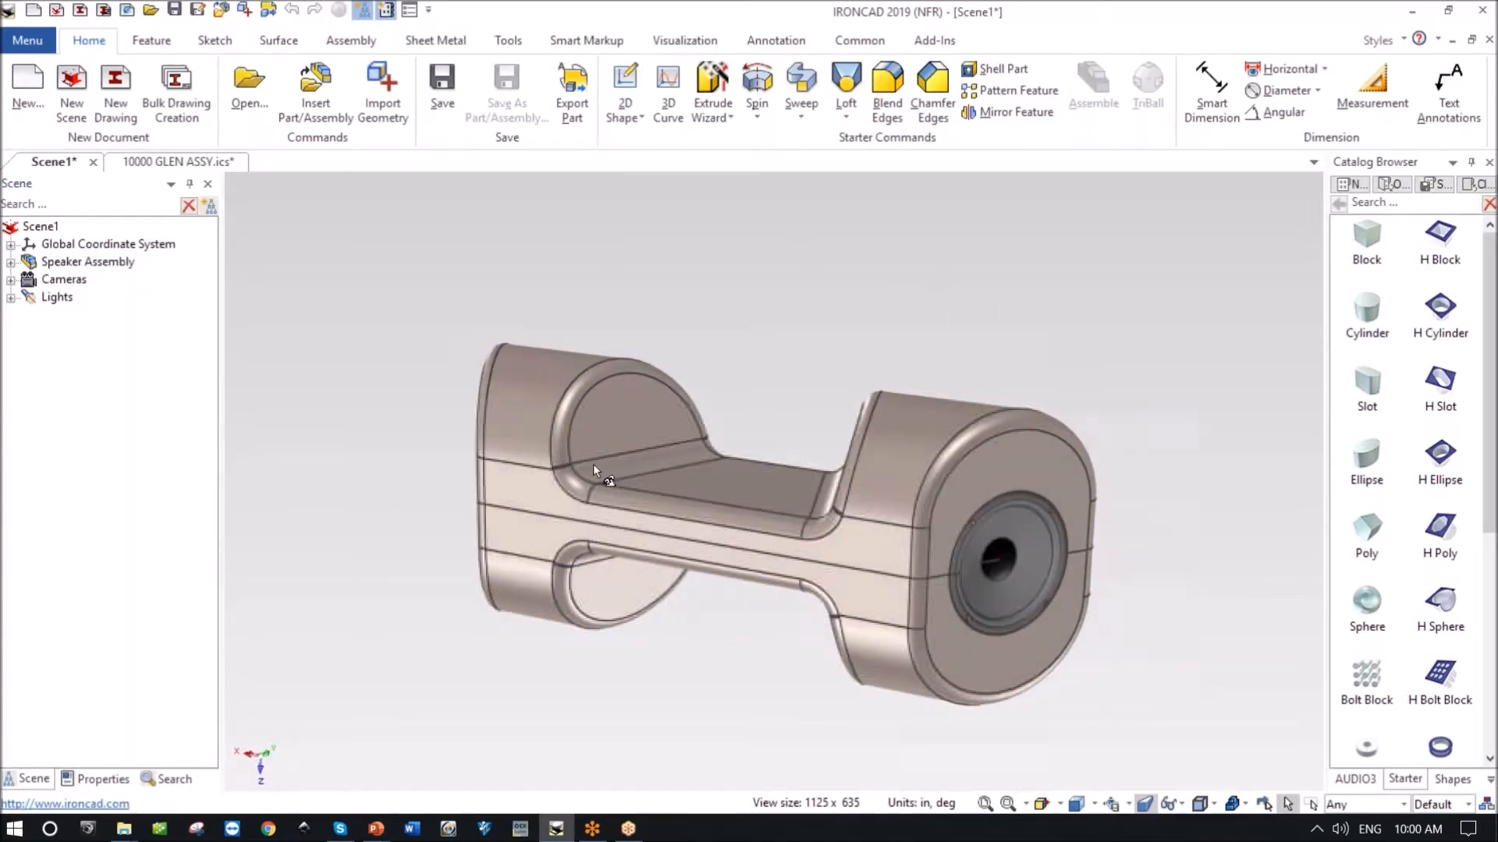
click(592, 463)
click(508, 39)
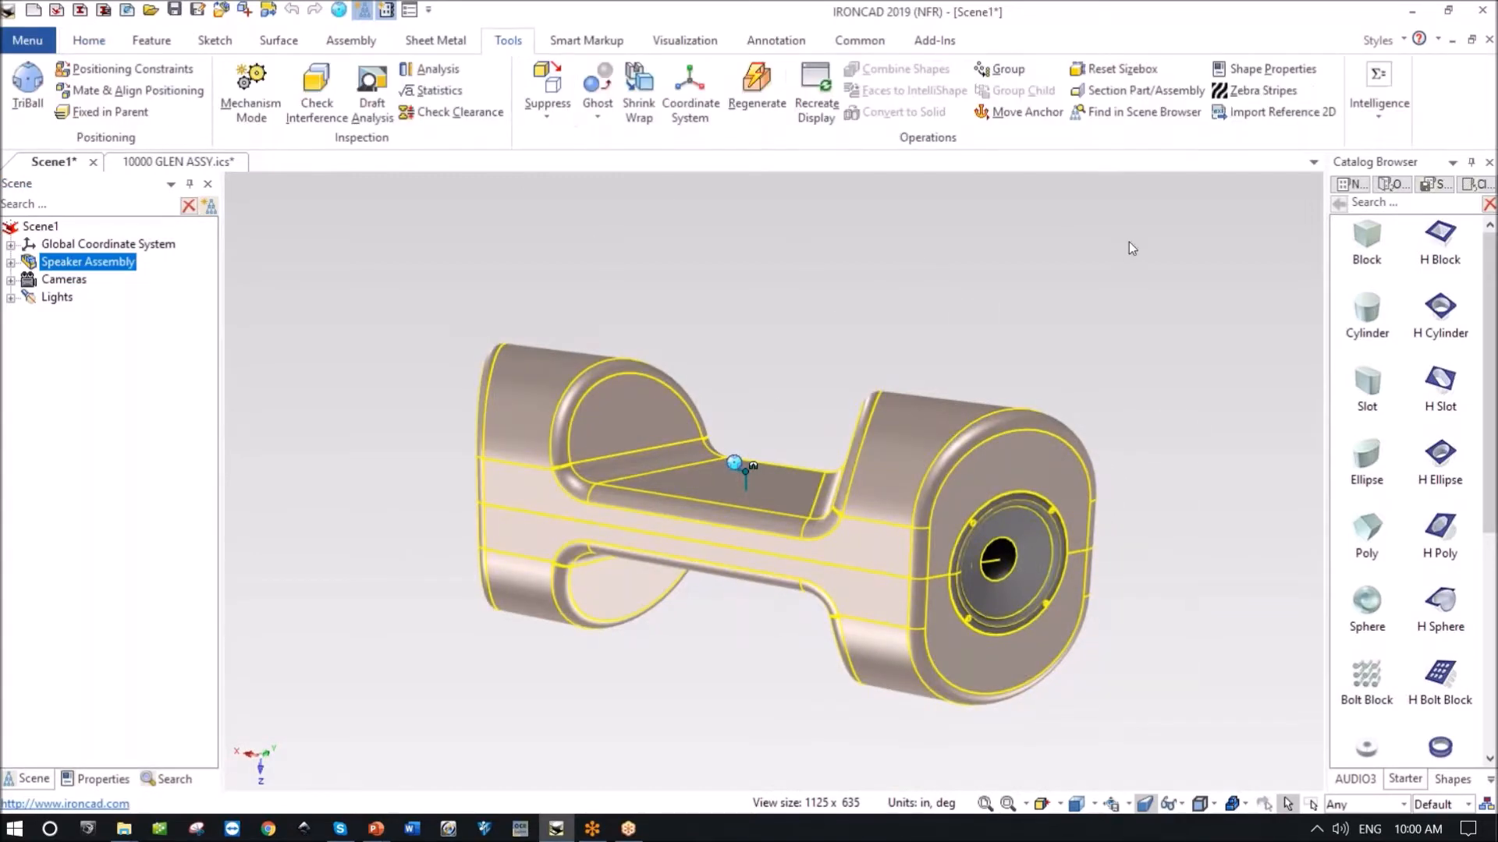
click(1136, 91)
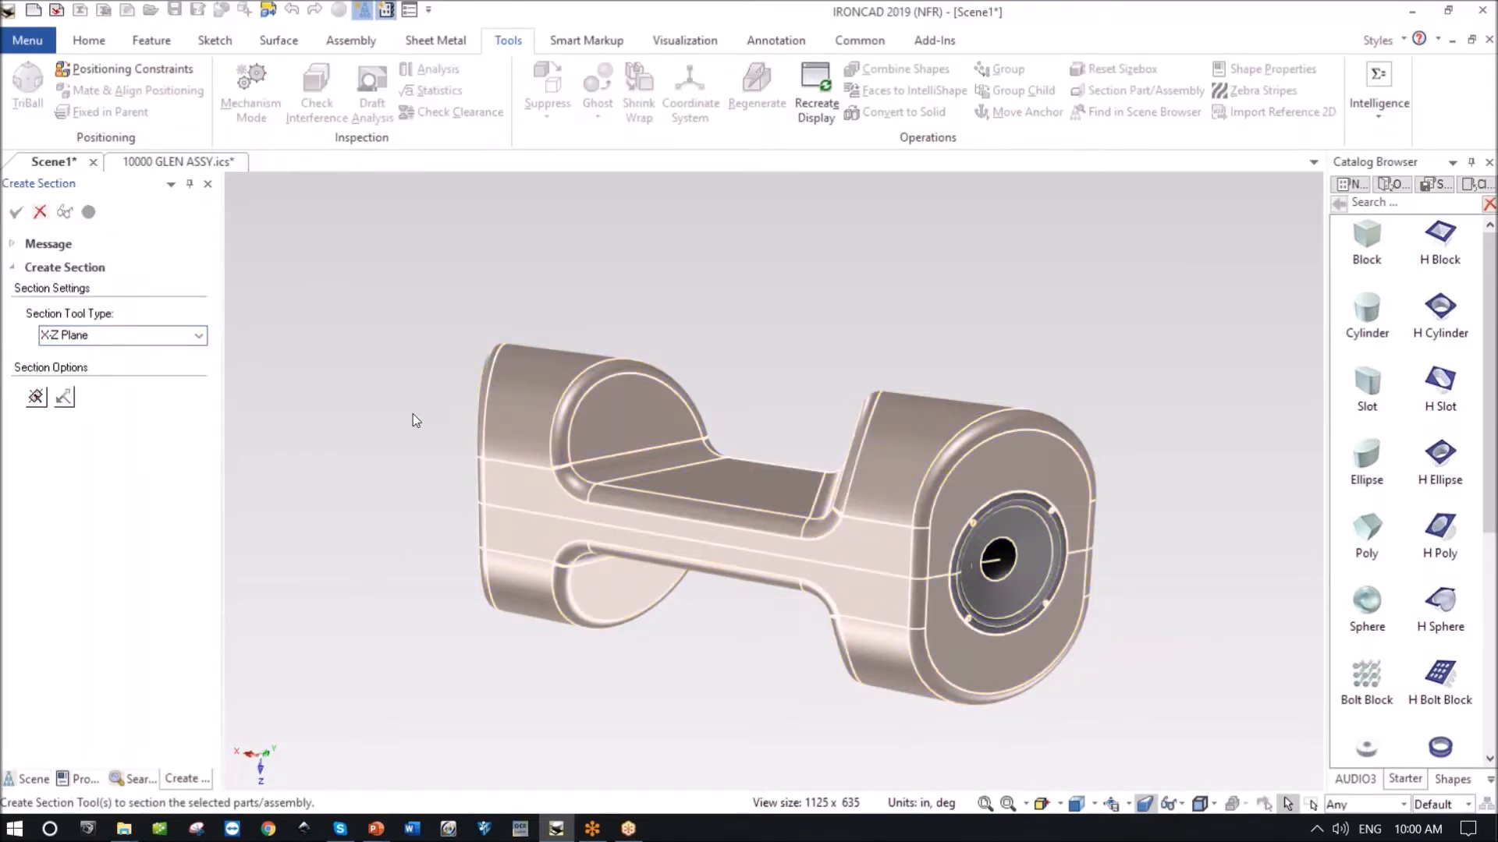
click(199, 336)
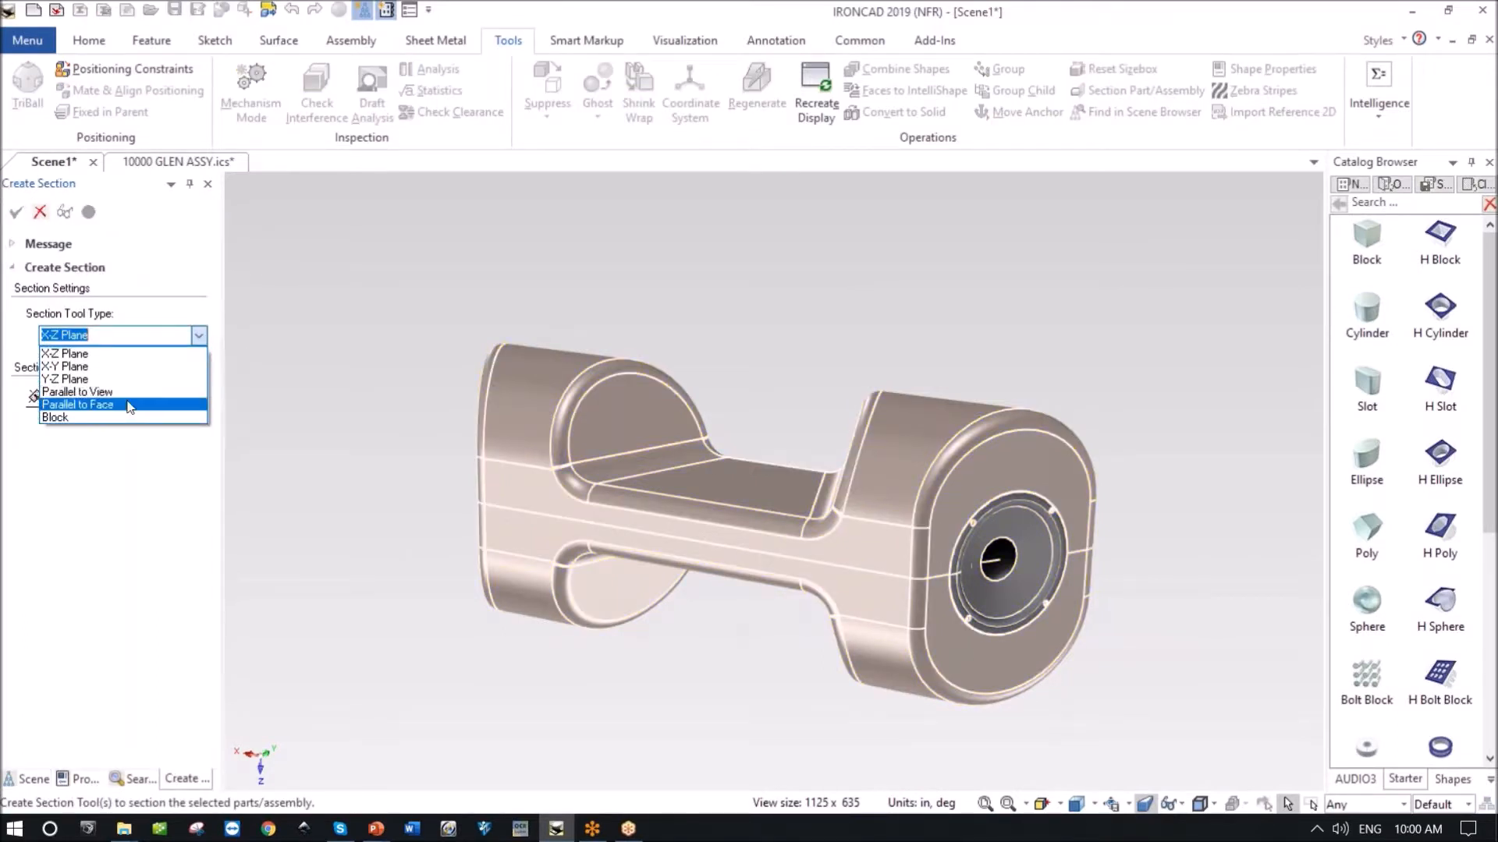
click(129, 405)
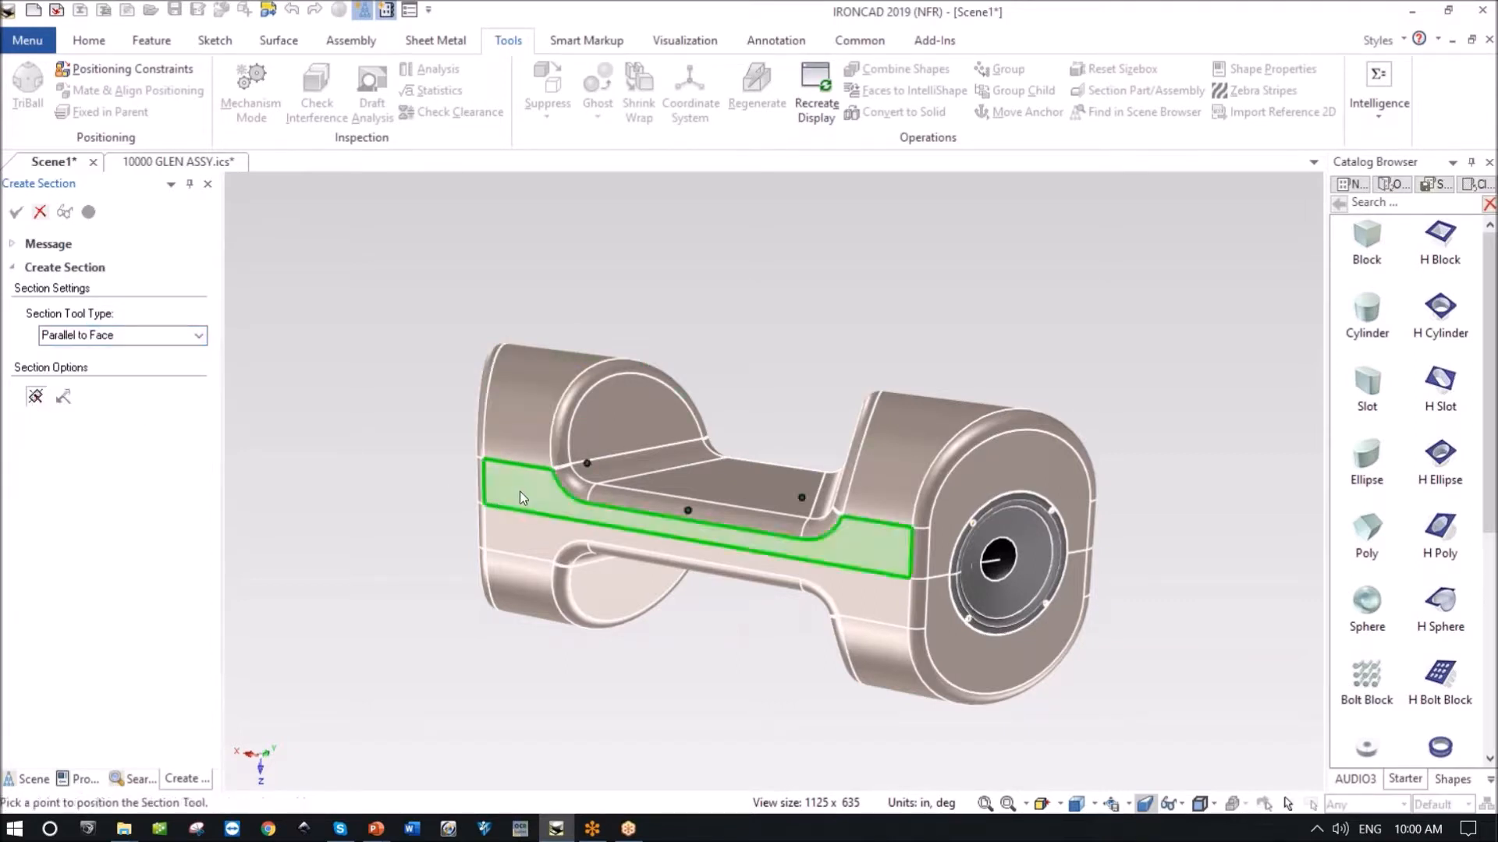
click(518, 491)
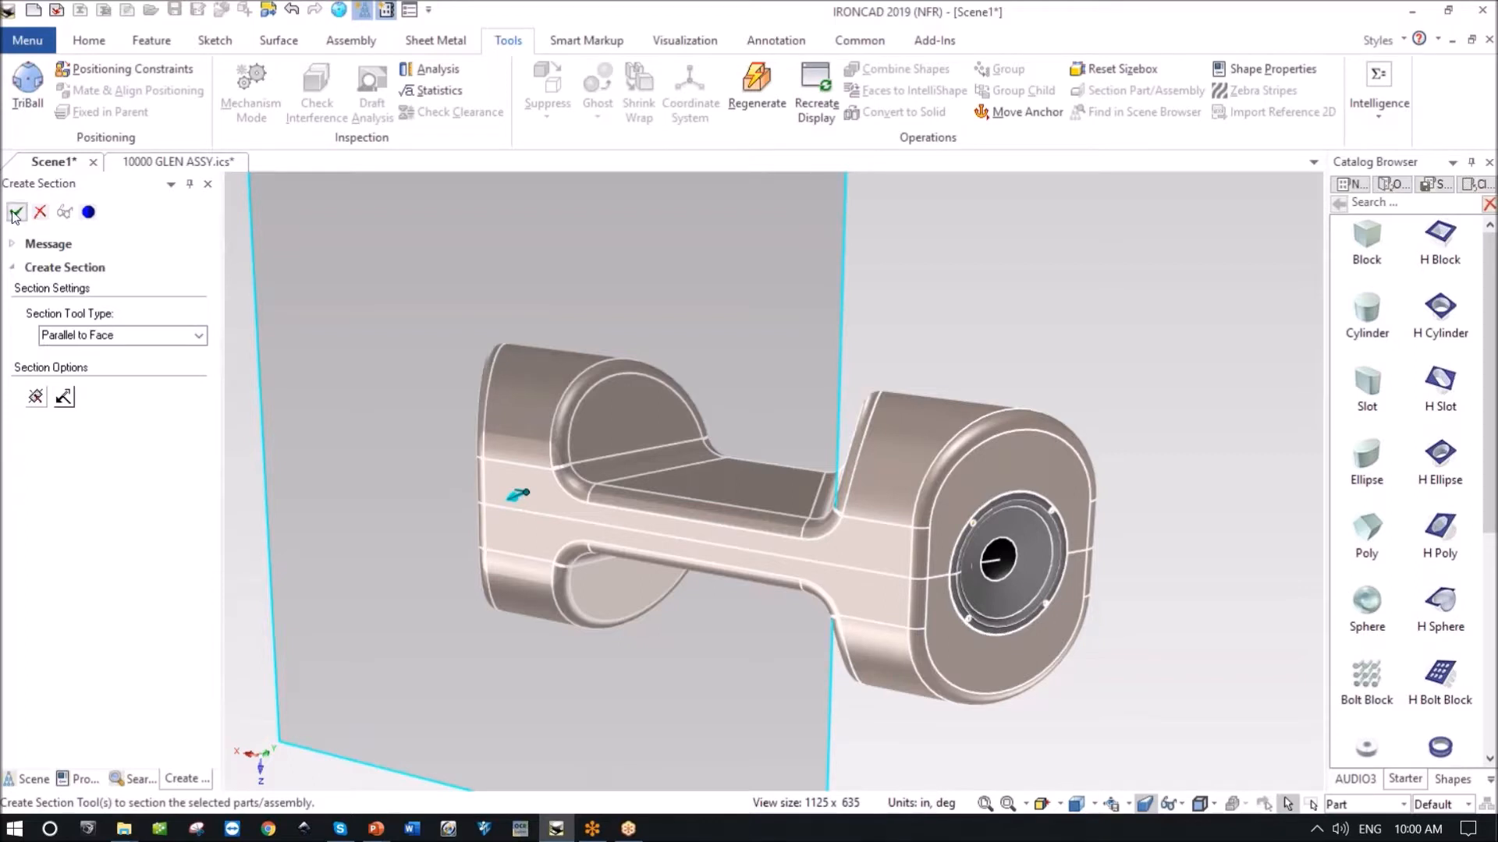
click(16, 212)
Move the section plane about 1.14 in into the housing with the TriBall and reverse its orientation.
middle_drag(398, 441, 408, 452)
key(F10)
scroll(604, 523, up, 4)
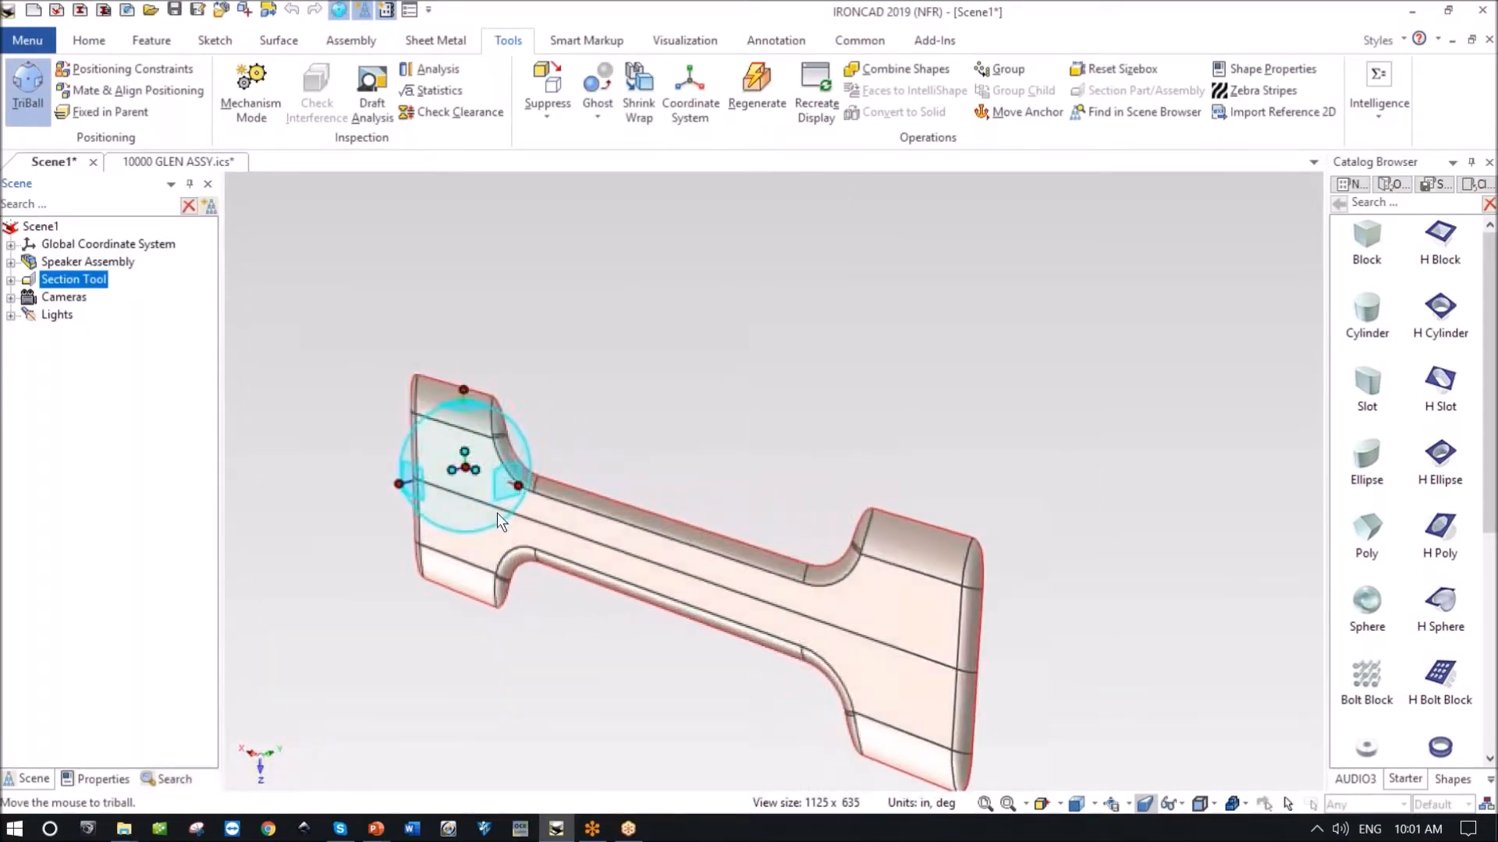
scroll(498, 512, up, 3)
drag(366, 484, 466, 457)
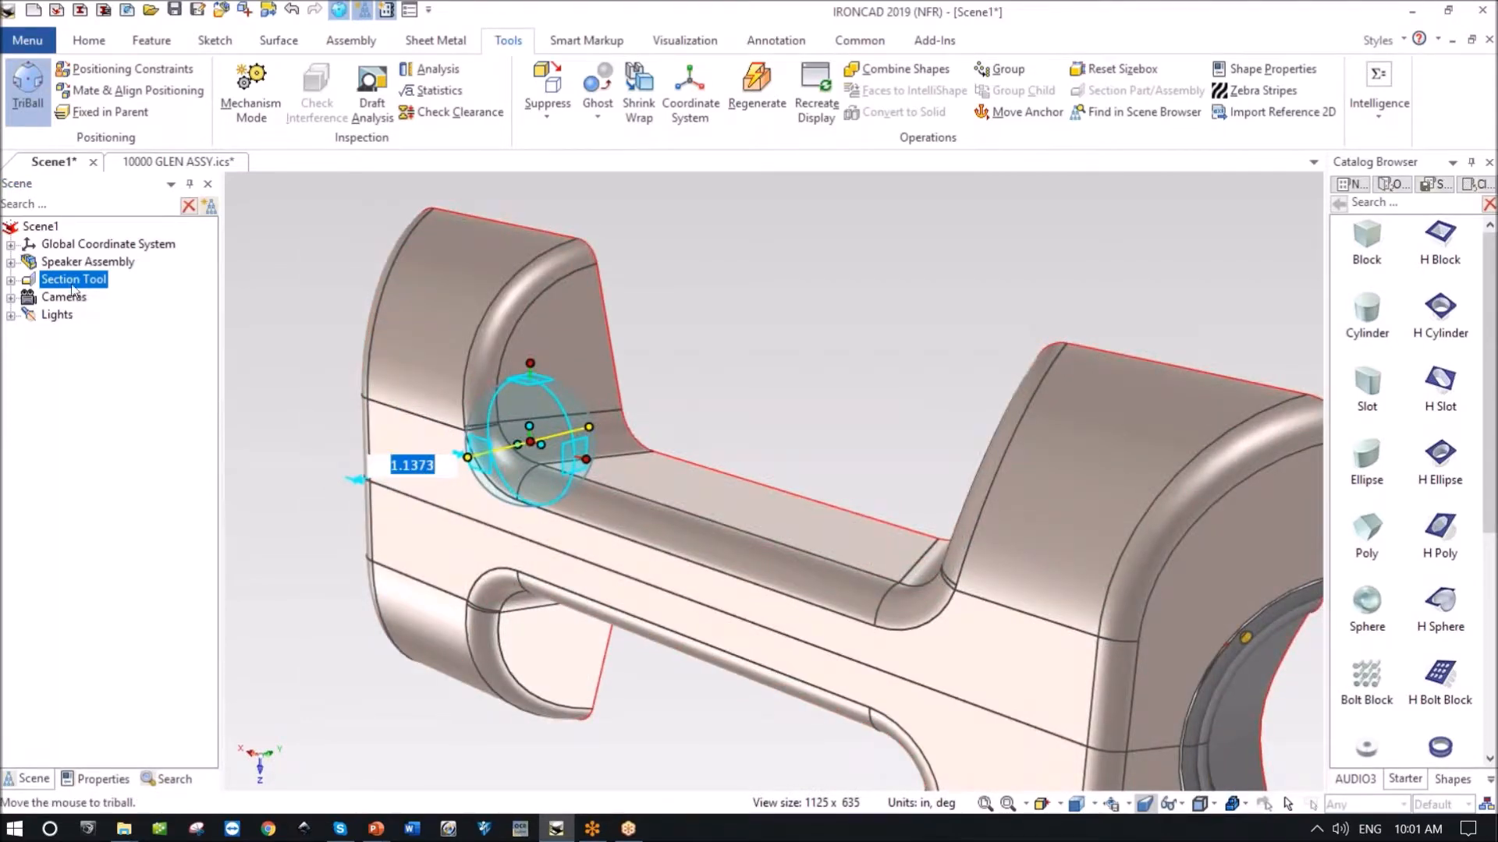
right_click(64, 287)
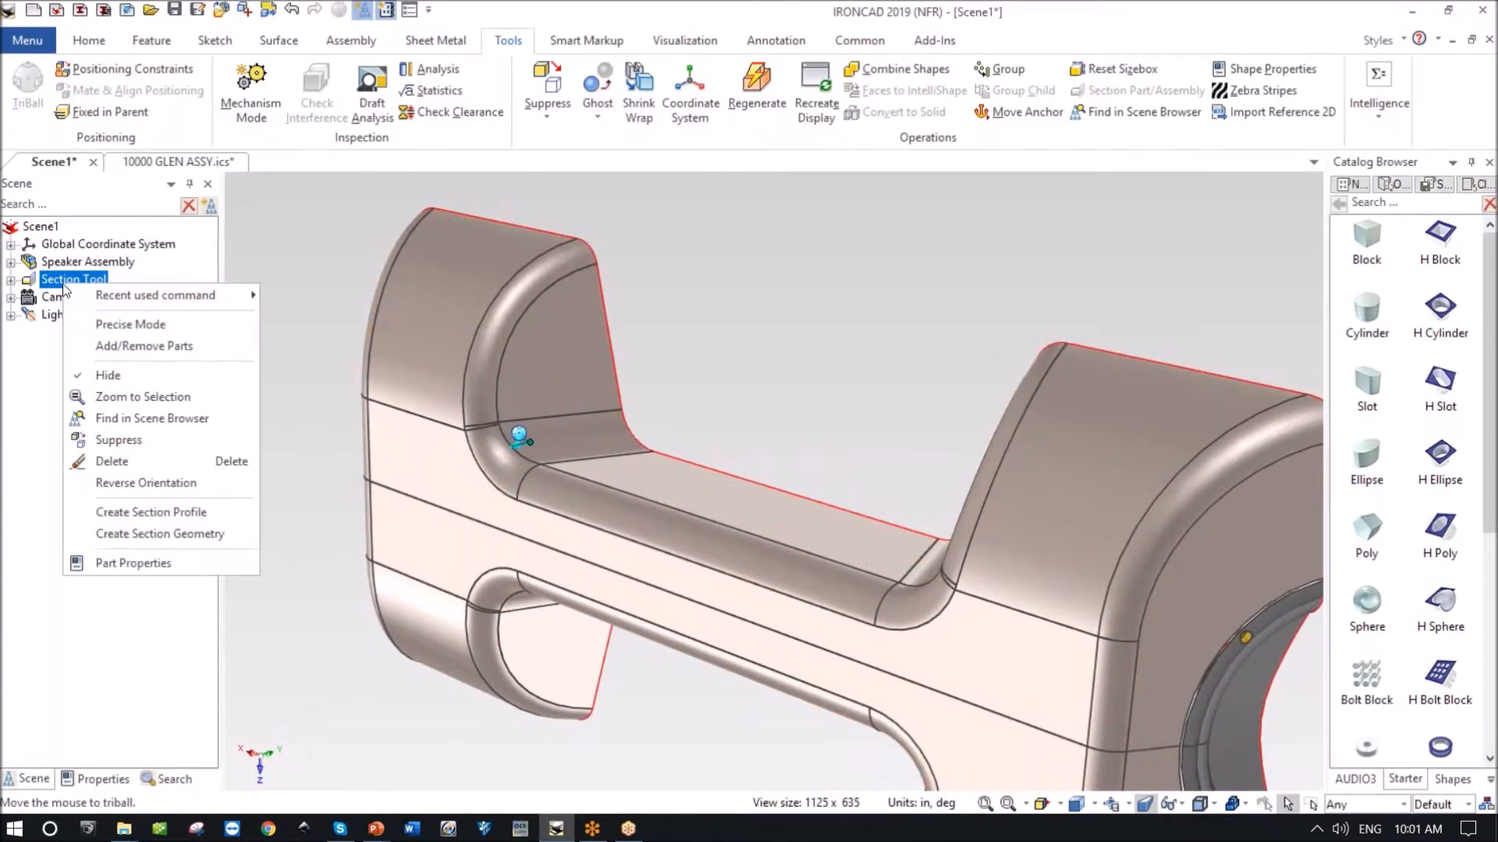
click(179, 484)
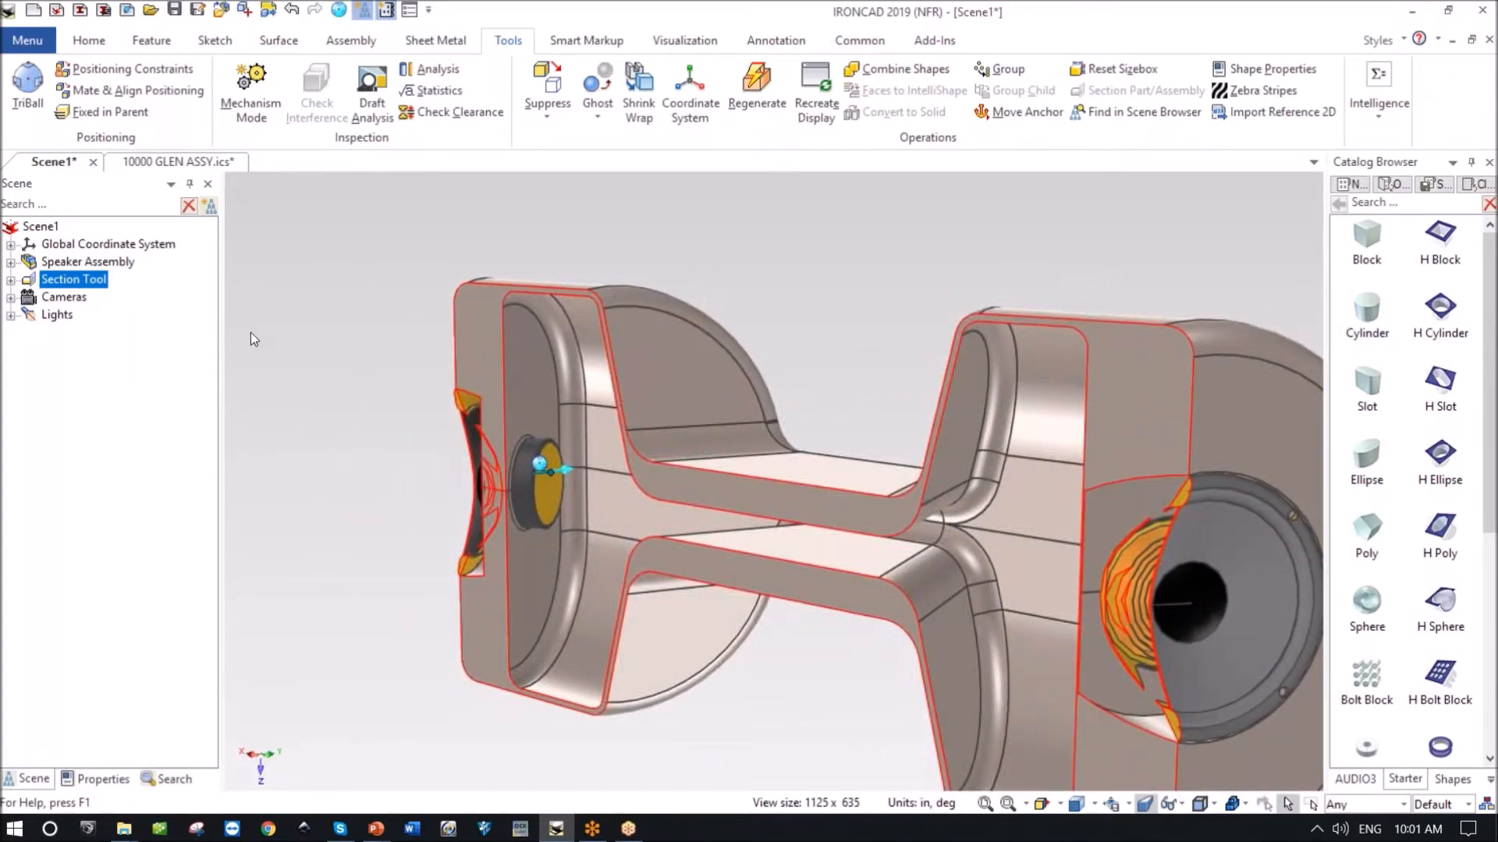
Shift the section plane with the TriBall to cut through the speakers, and suppress the Section Tool after inspecting the interior.
key(F10)
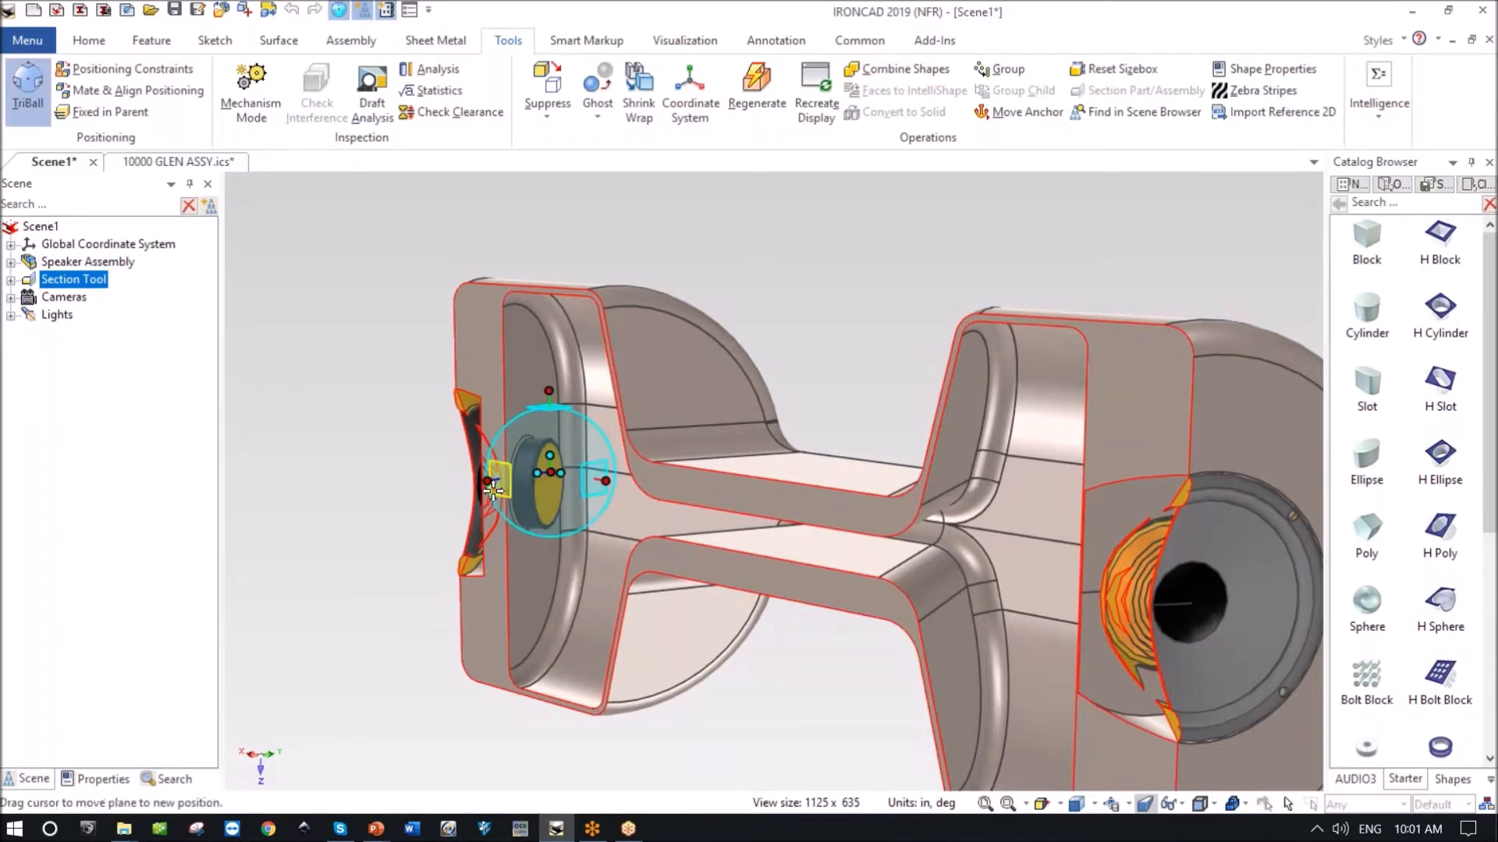
drag(500, 481, 543, 473)
middle_drag(543, 473, 518, 685)
click(470, 551)
key(F10)
middle_drag(440, 544, 621, 380)
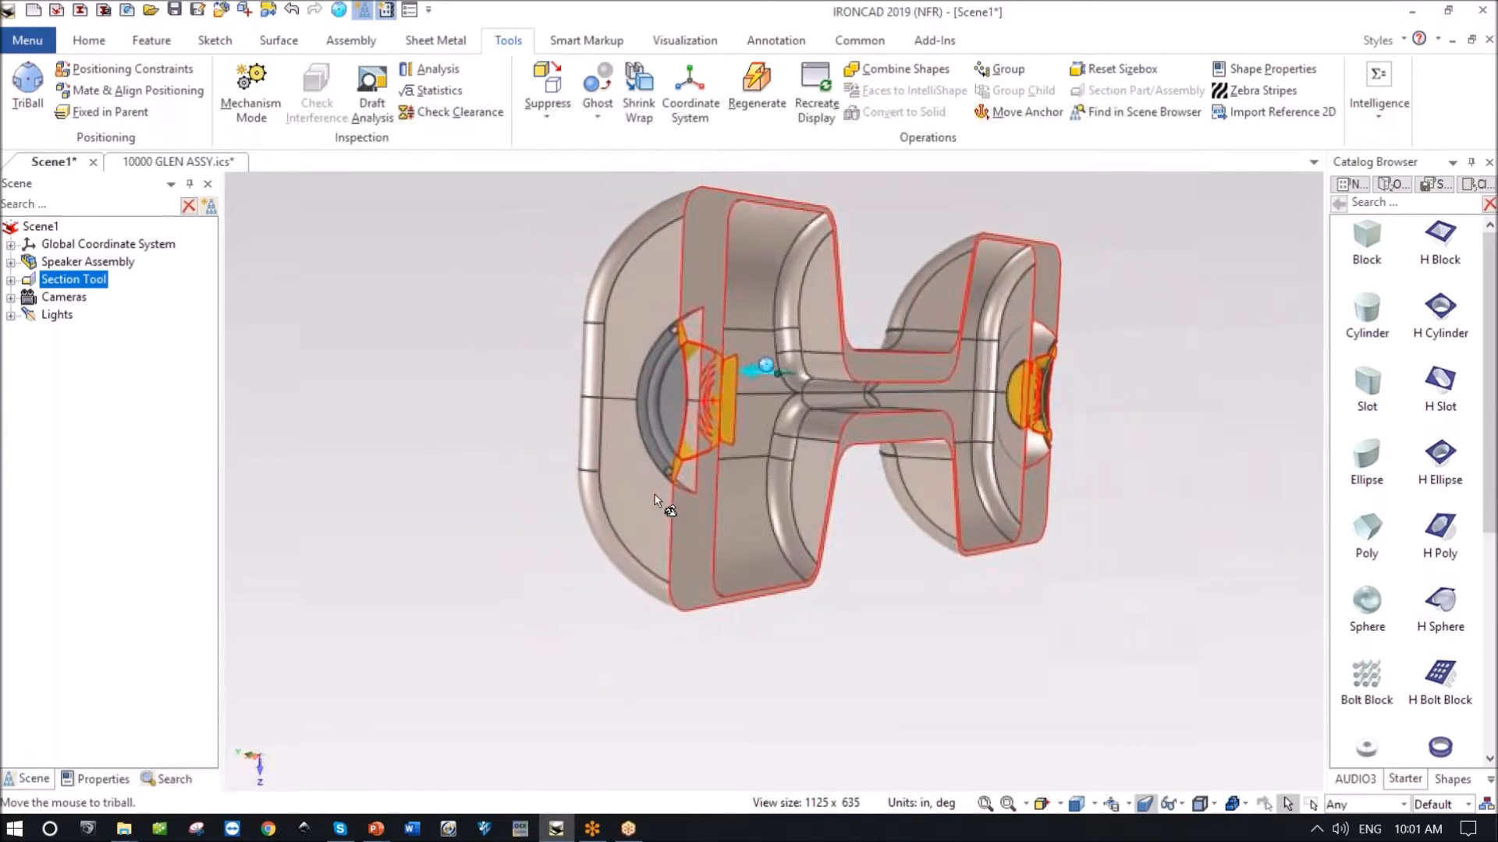
right_click(64, 281)
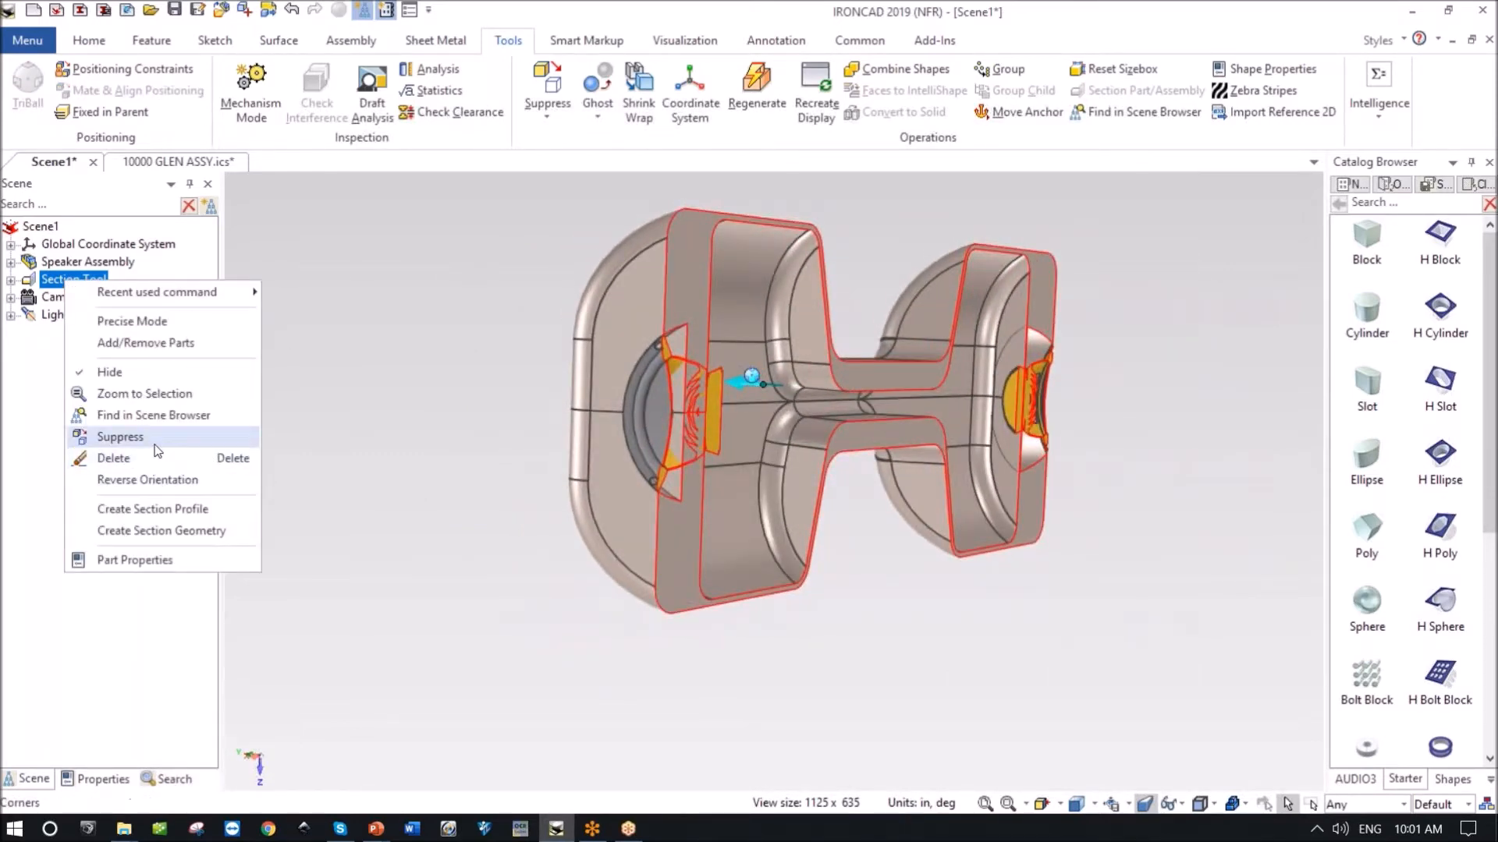
click(120, 437)
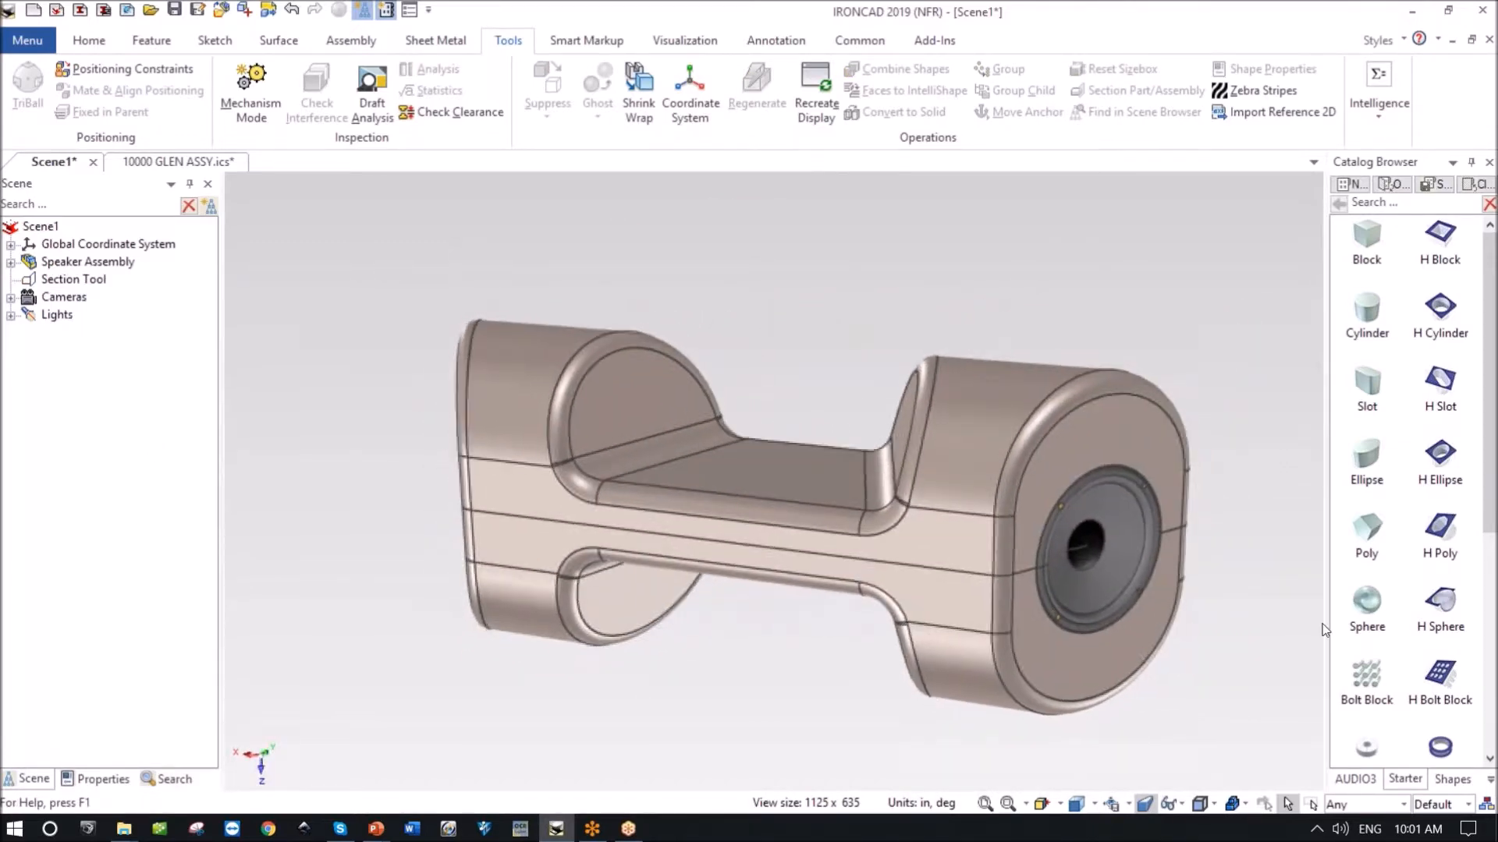
Apply the Chrome Gradient texture from the Textures catalog to the housing.
click(1490, 781)
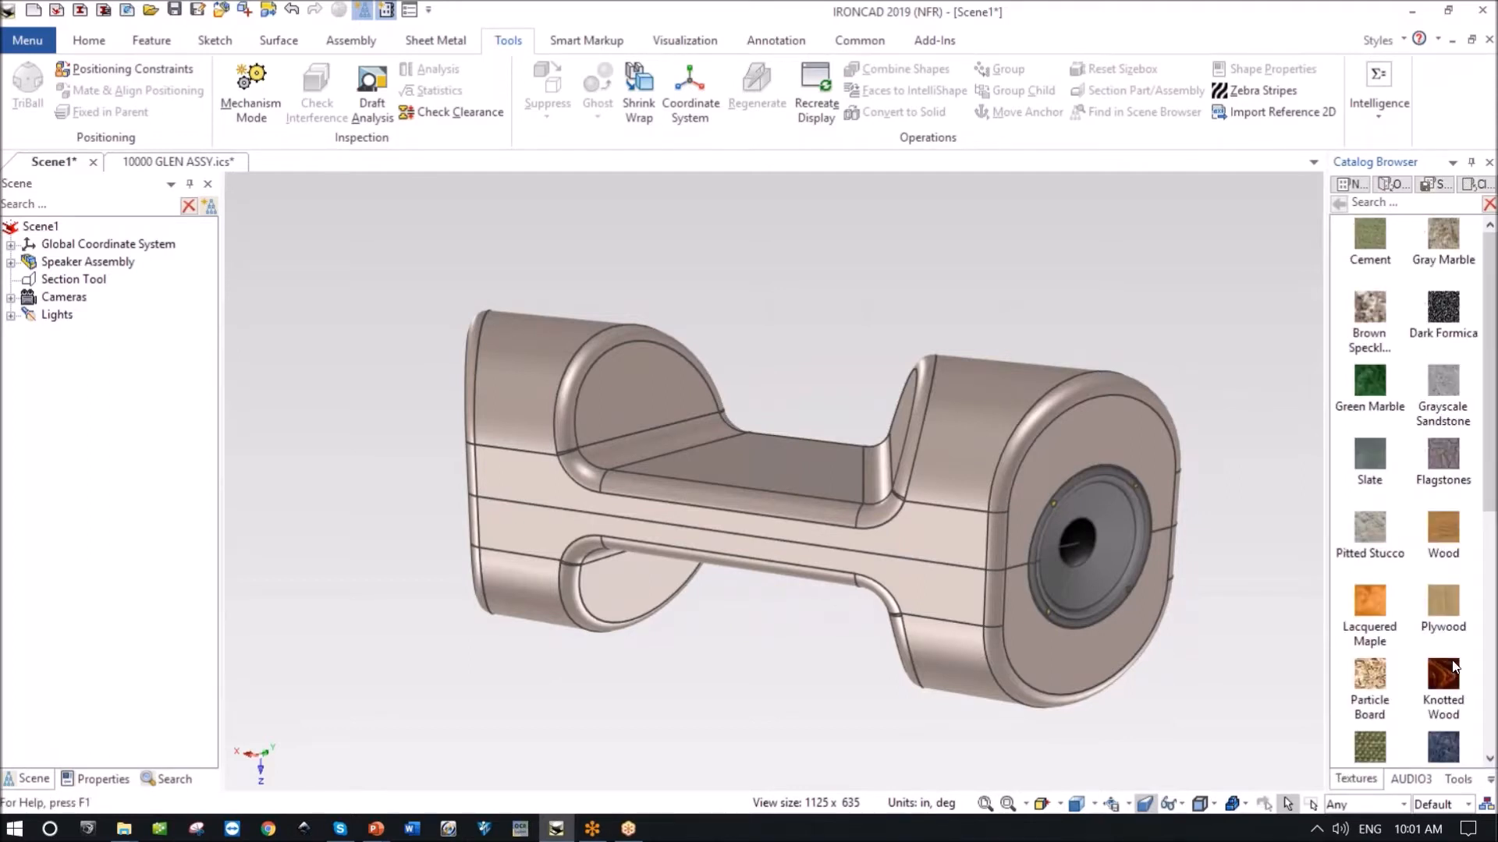
scroll(1492, 448, down, 4)
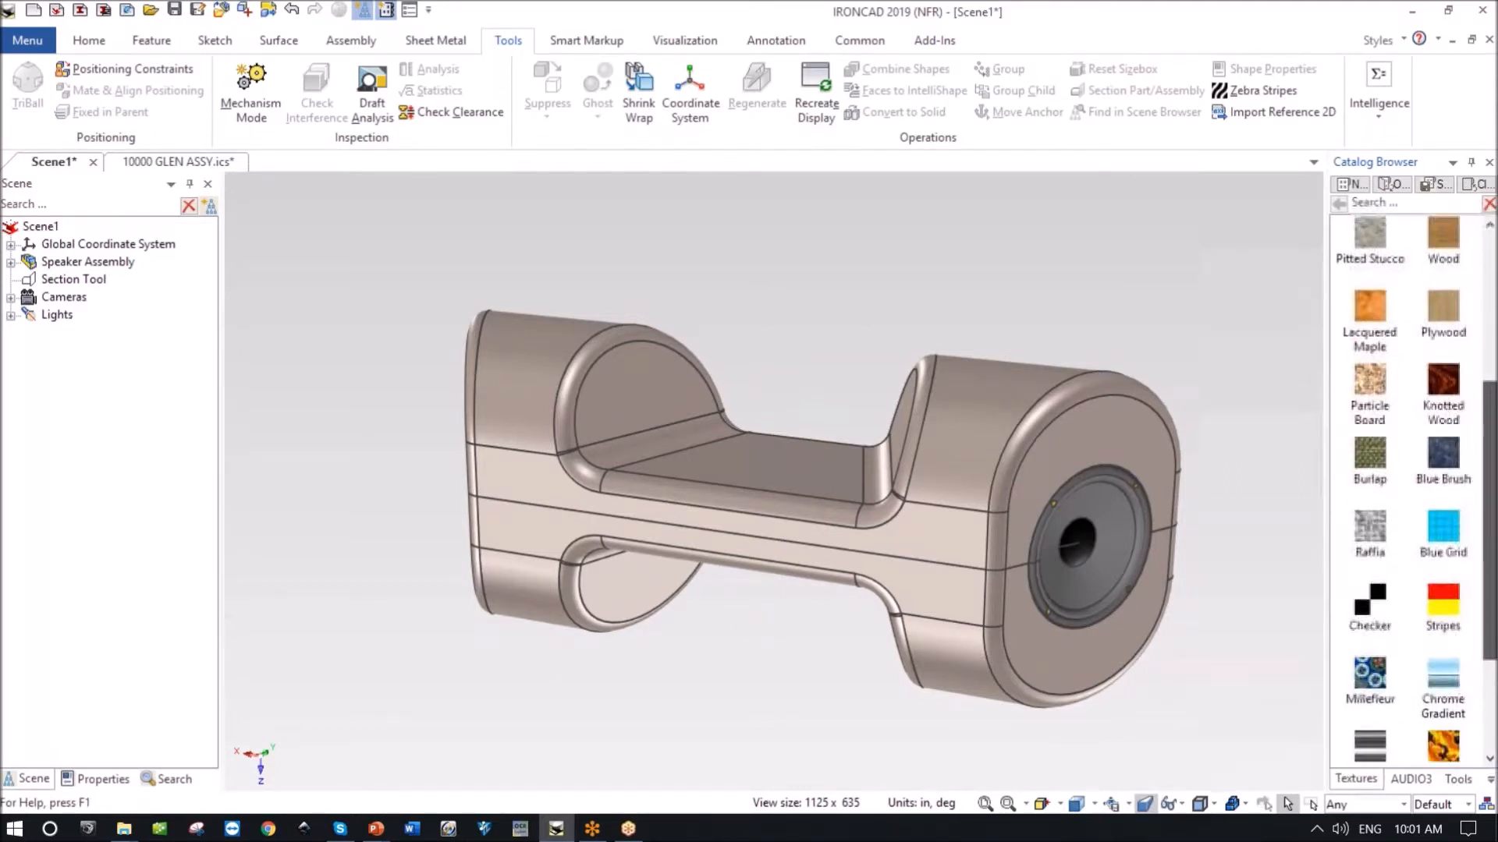
scroll(1432, 533, down, 3)
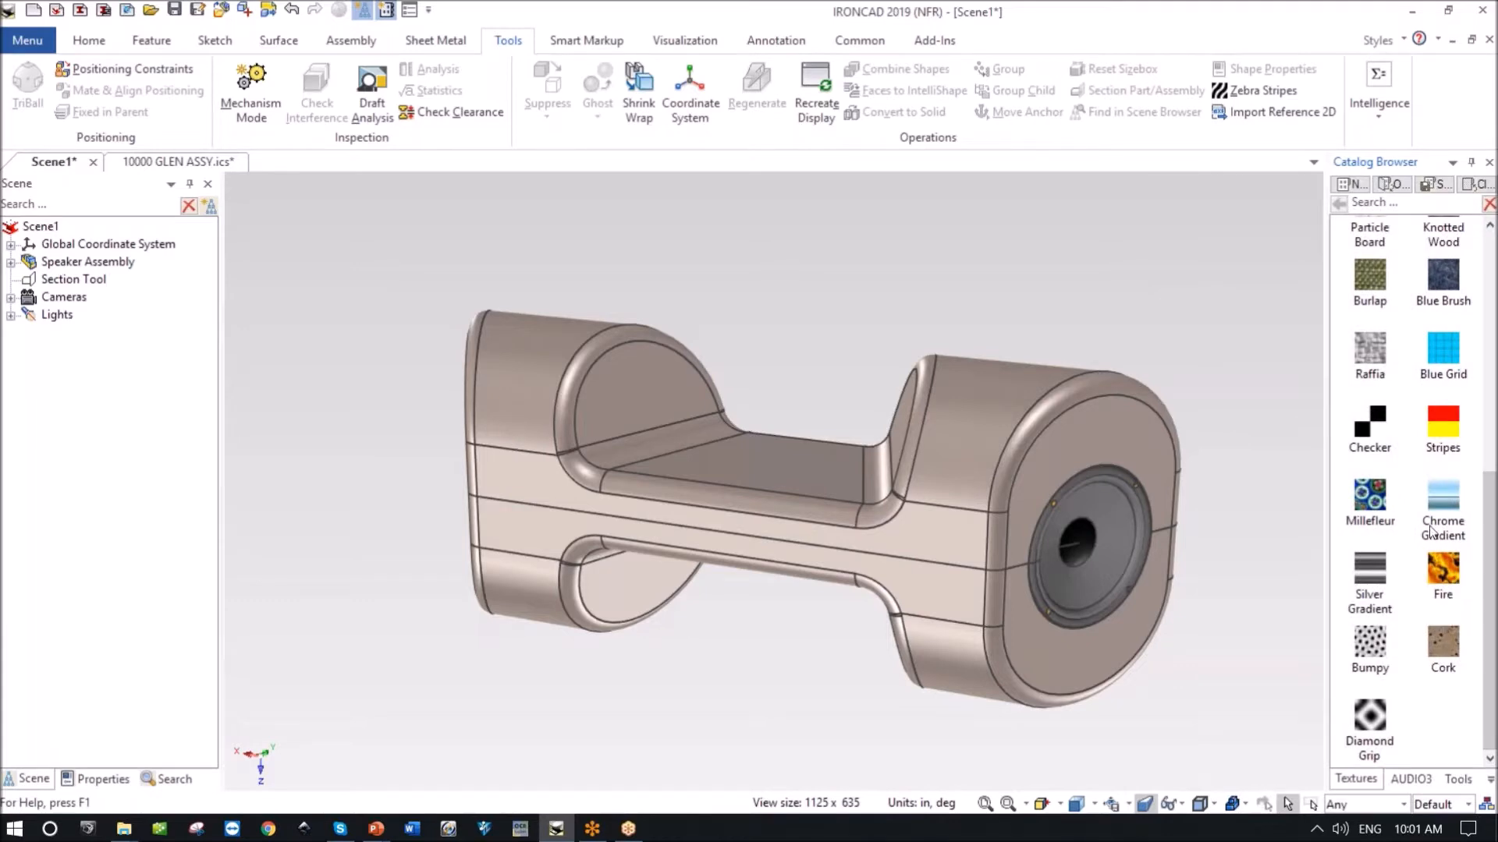
drag(1441, 506, 769, 461)
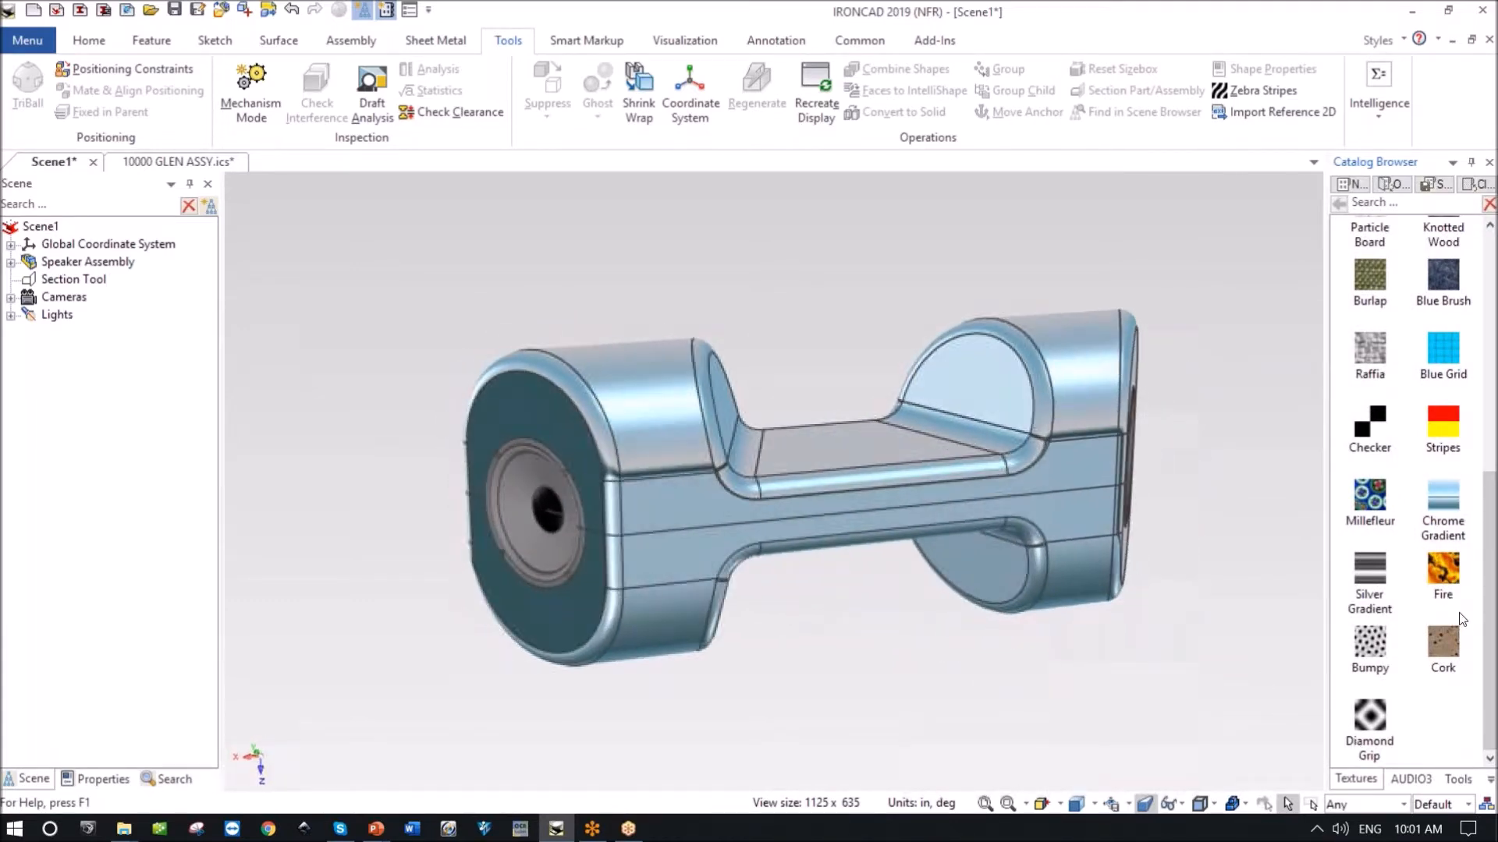
Try the Knotted Wood texture on the whole housing, and undo it.
mouse_move(1488, 568)
mouse_down()
mouse_move(1489, 329)
mouse_move(1489, 383)
mouse_up()
drag(1447, 570, 1046, 507)
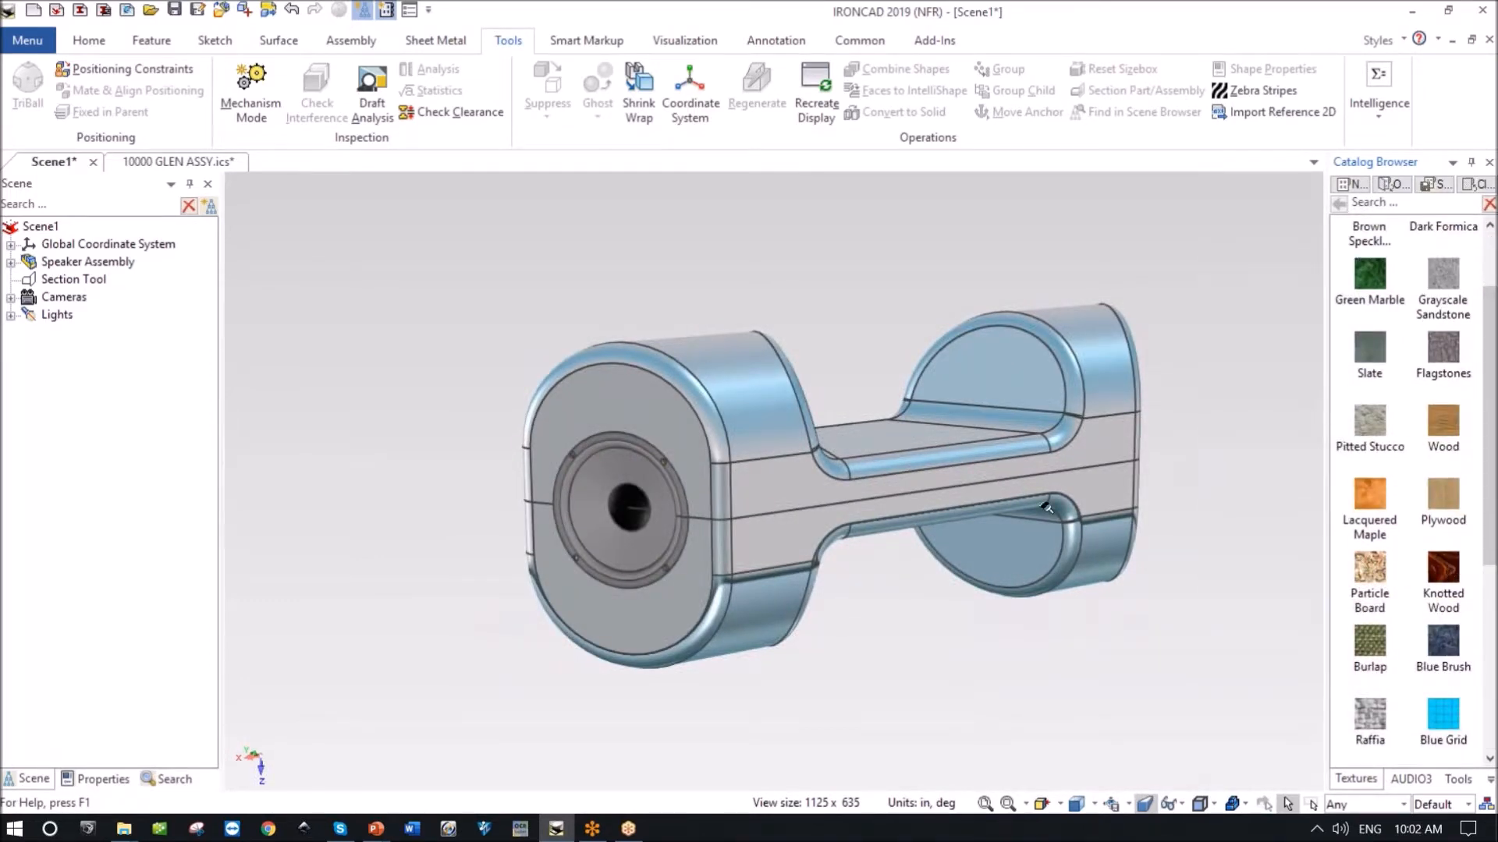
drag(678, 399, 642, 411)
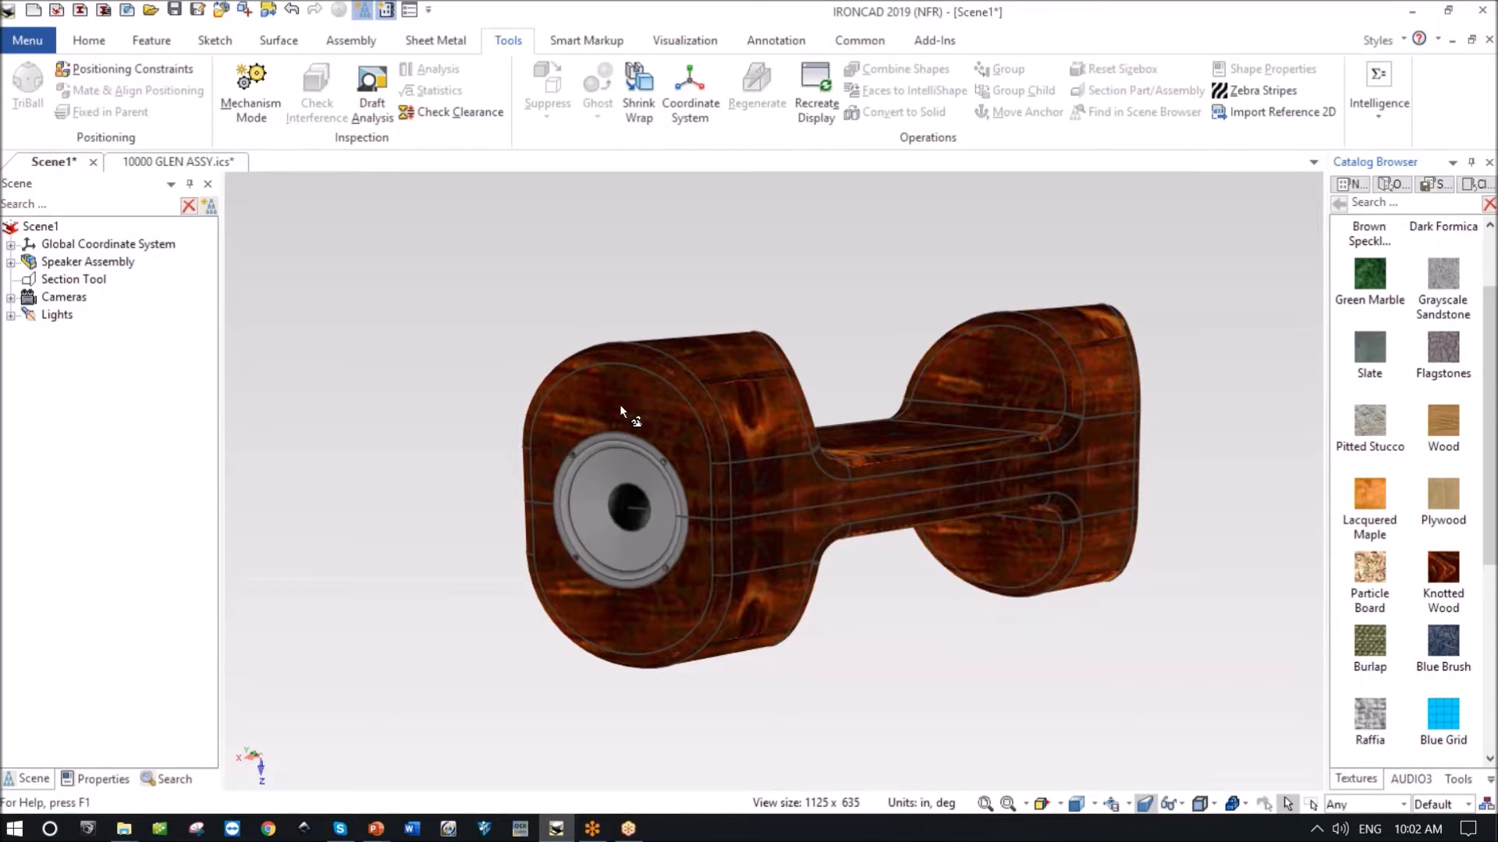
click(290, 8)
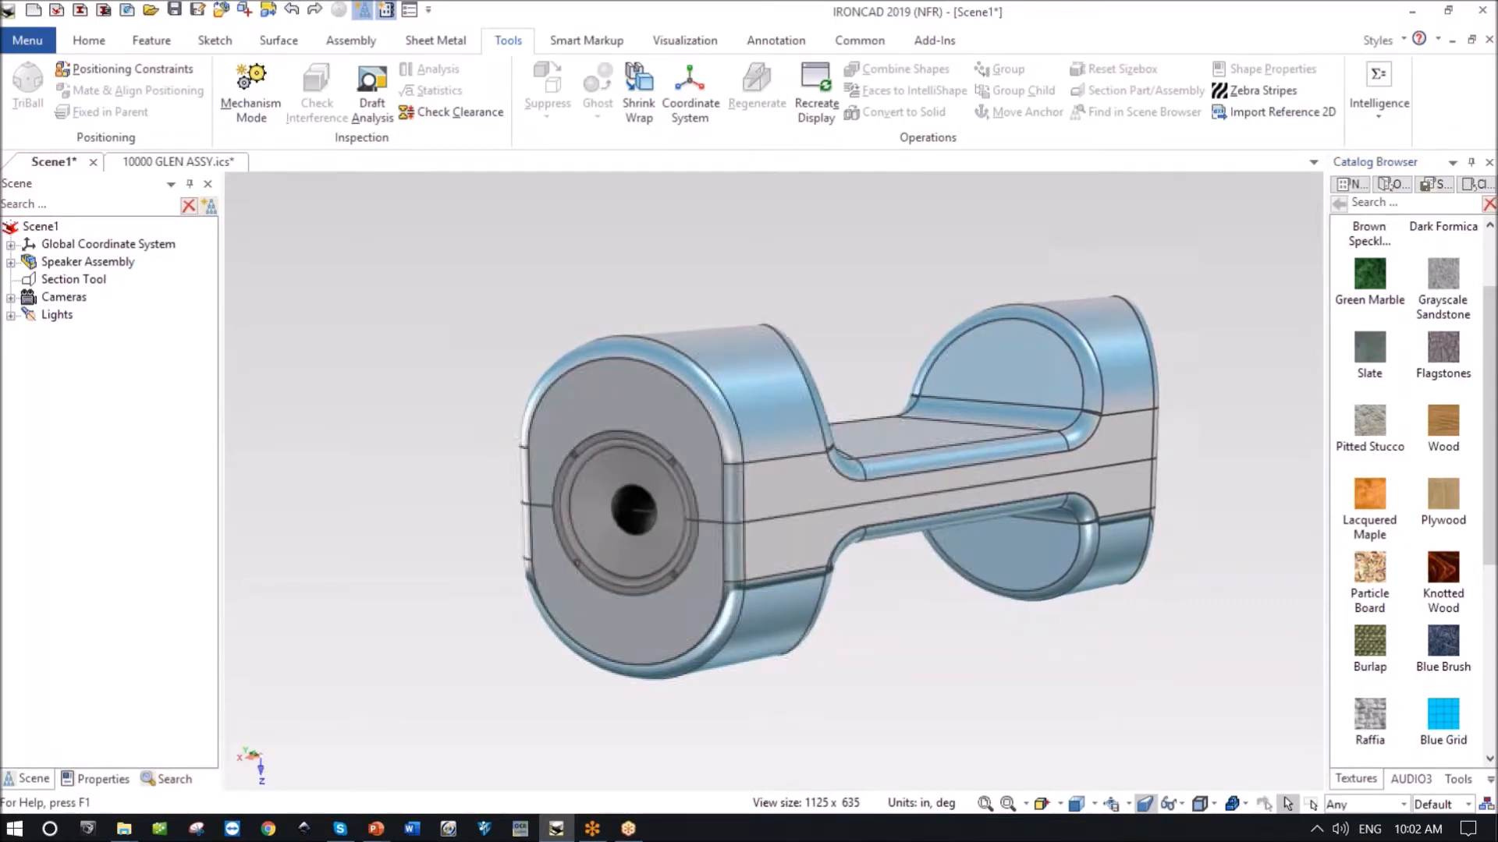
Set the selection filter to Face and apply the Knotted Wood texture to the housing's outer end face around the speaker.
click(1342, 810)
click(1354, 699)
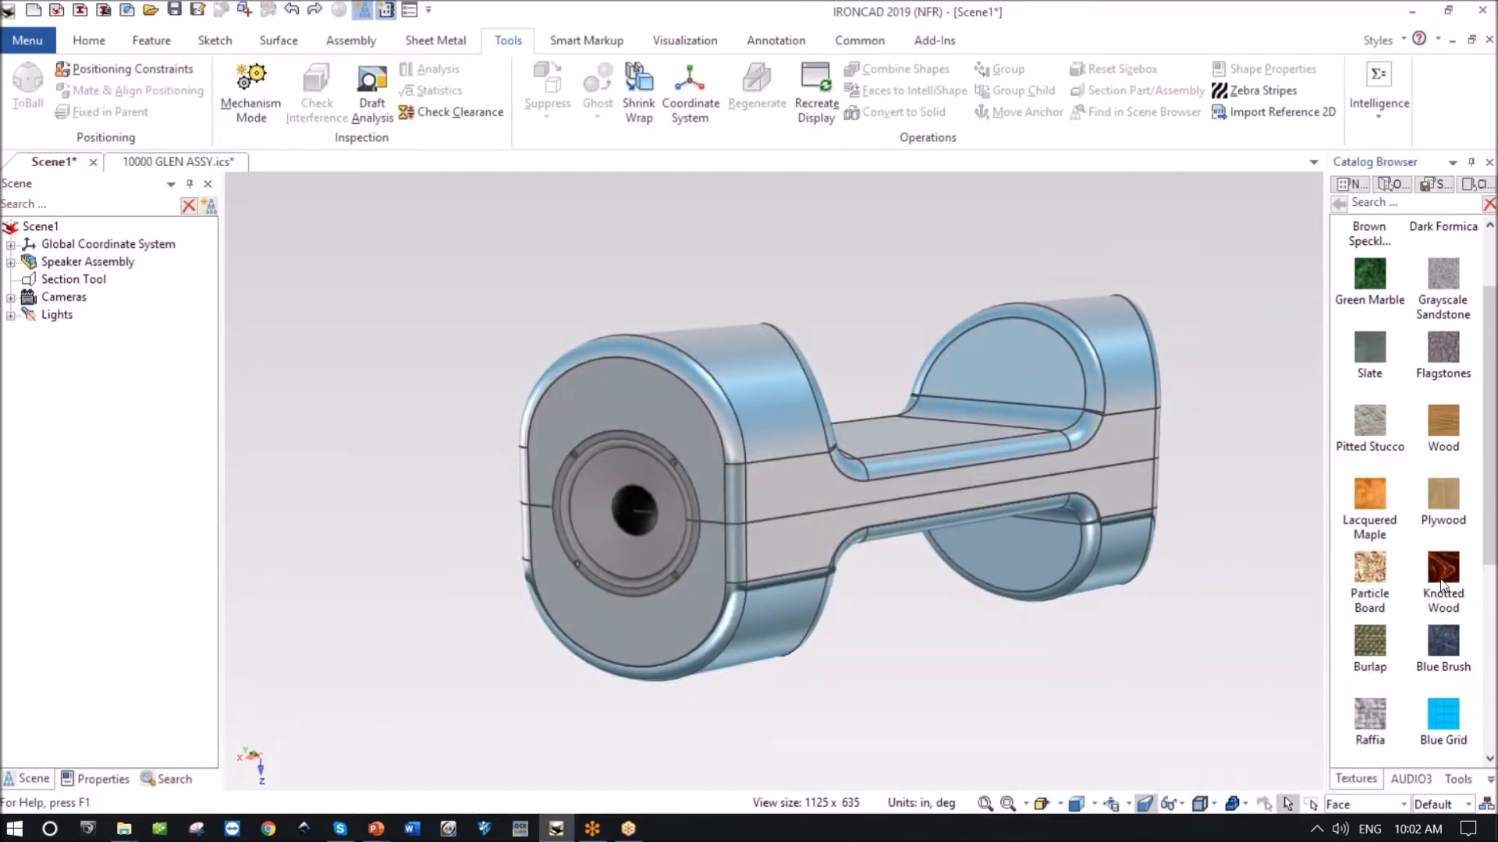
drag(888, 444, 647, 401)
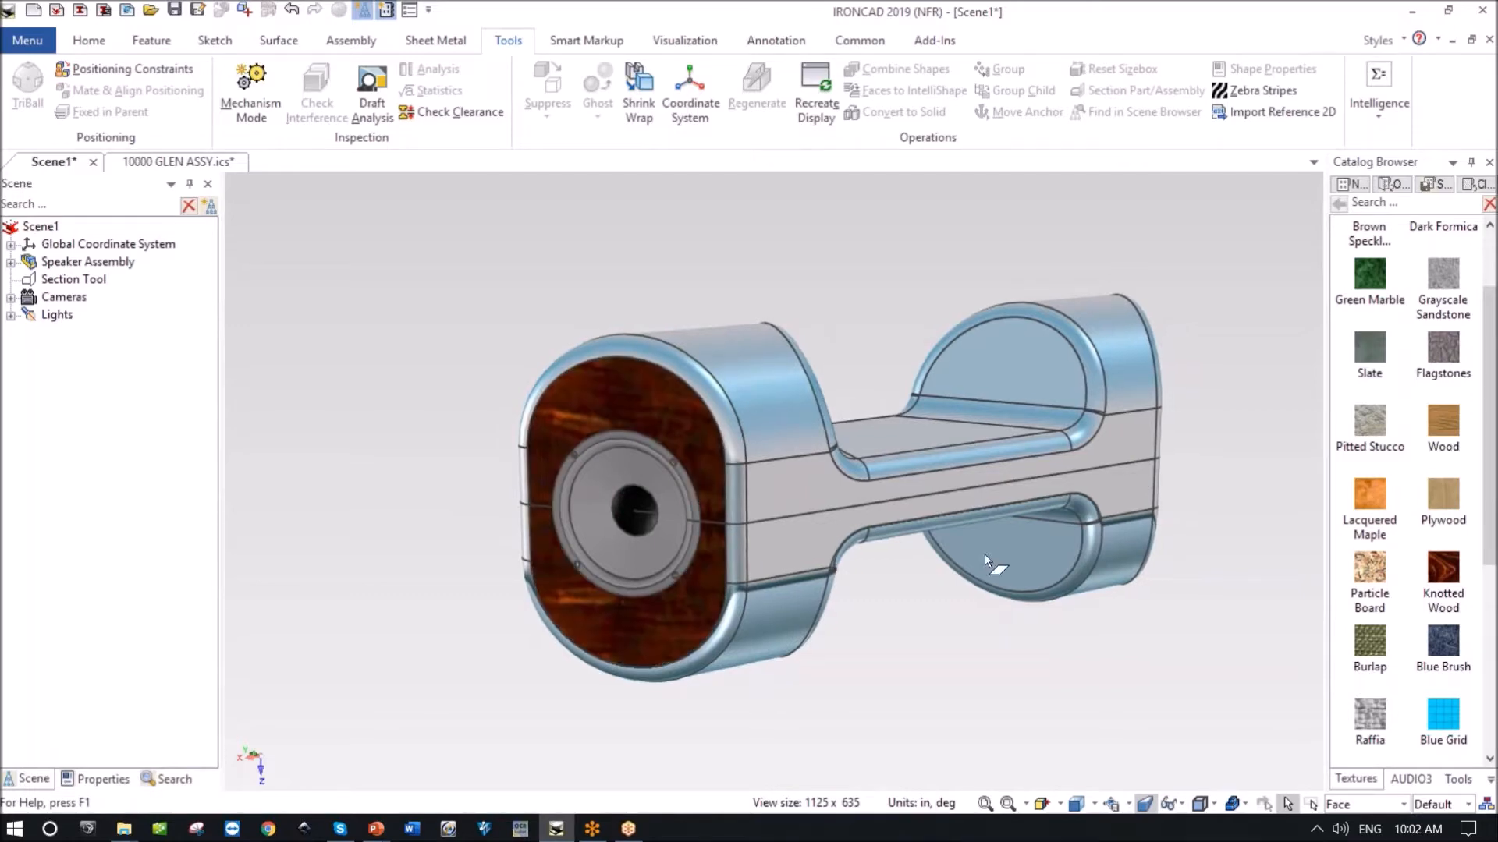
Apply the Knotted Wood texture to the rounded blend faces surrounding that end face, including the short straight side segments.
drag(1426, 579, 829, 337)
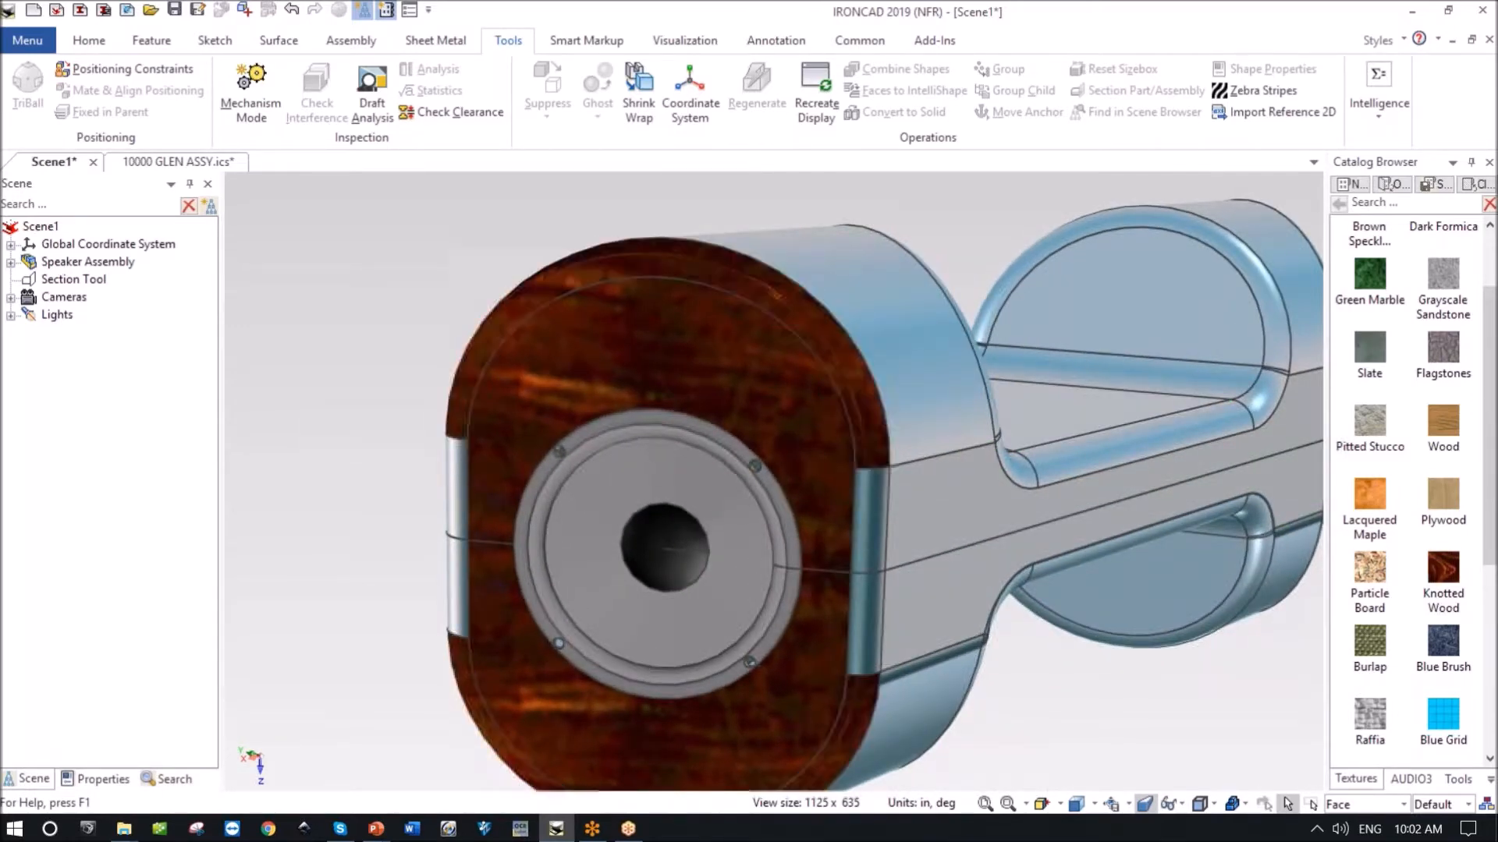
drag(1451, 575, 859, 545)
scroll(859, 545, down, 2)
middle_drag(858, 545, 1301, 605)
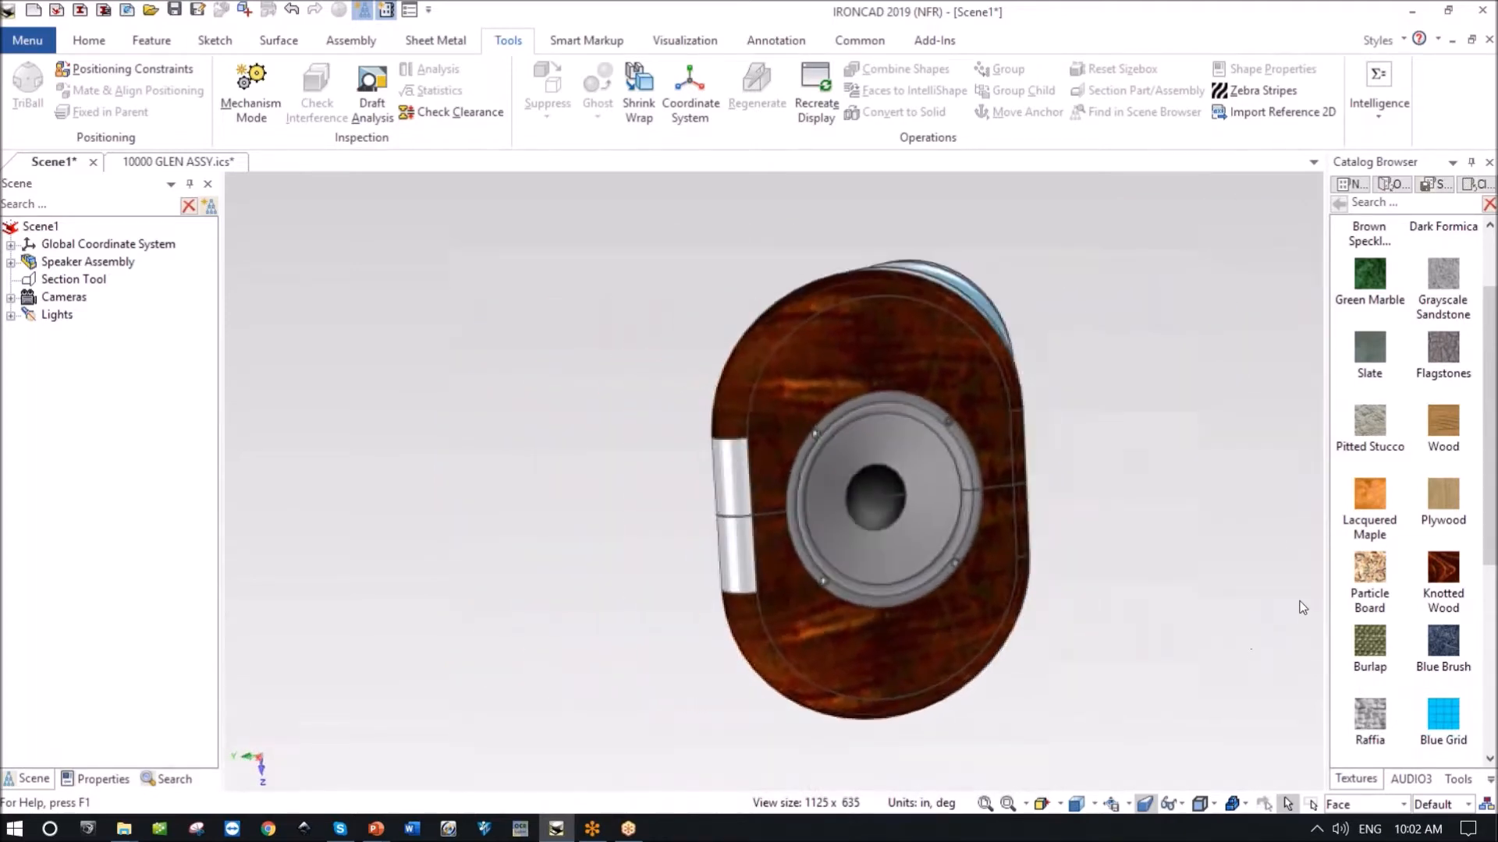
drag(1445, 573, 853, 481)
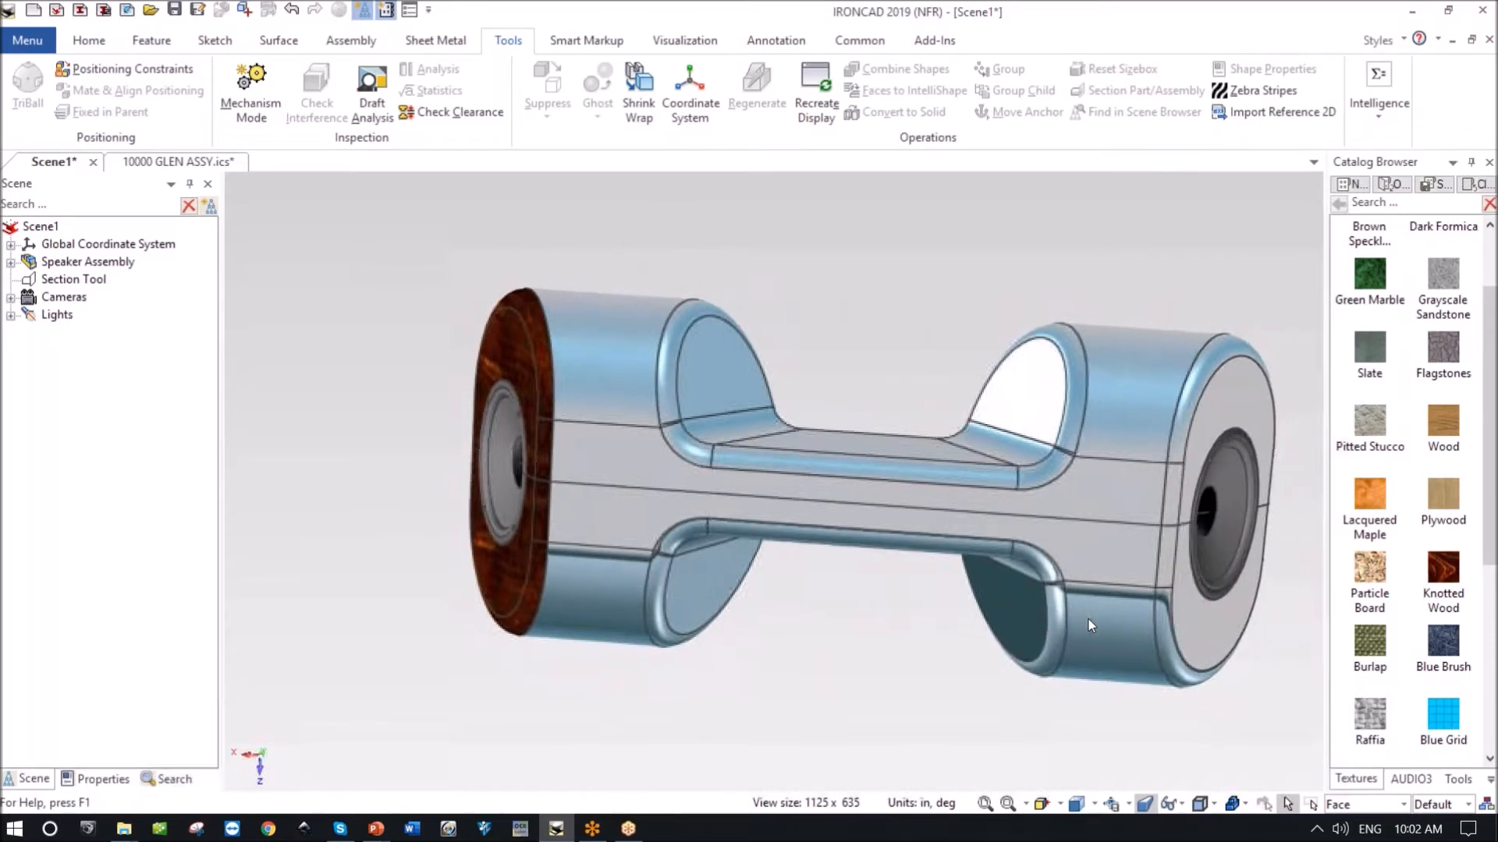
Apply the Knotted Wood texture to the opposite outer end face and the rounded blend faces around it.
drag(1432, 566, 1096, 484)
drag(1447, 578, 1089, 382)
drag(1037, 579, 1049, 579)
middle_drag(1045, 579, 804, 568)
drag(956, 488, 957, 490)
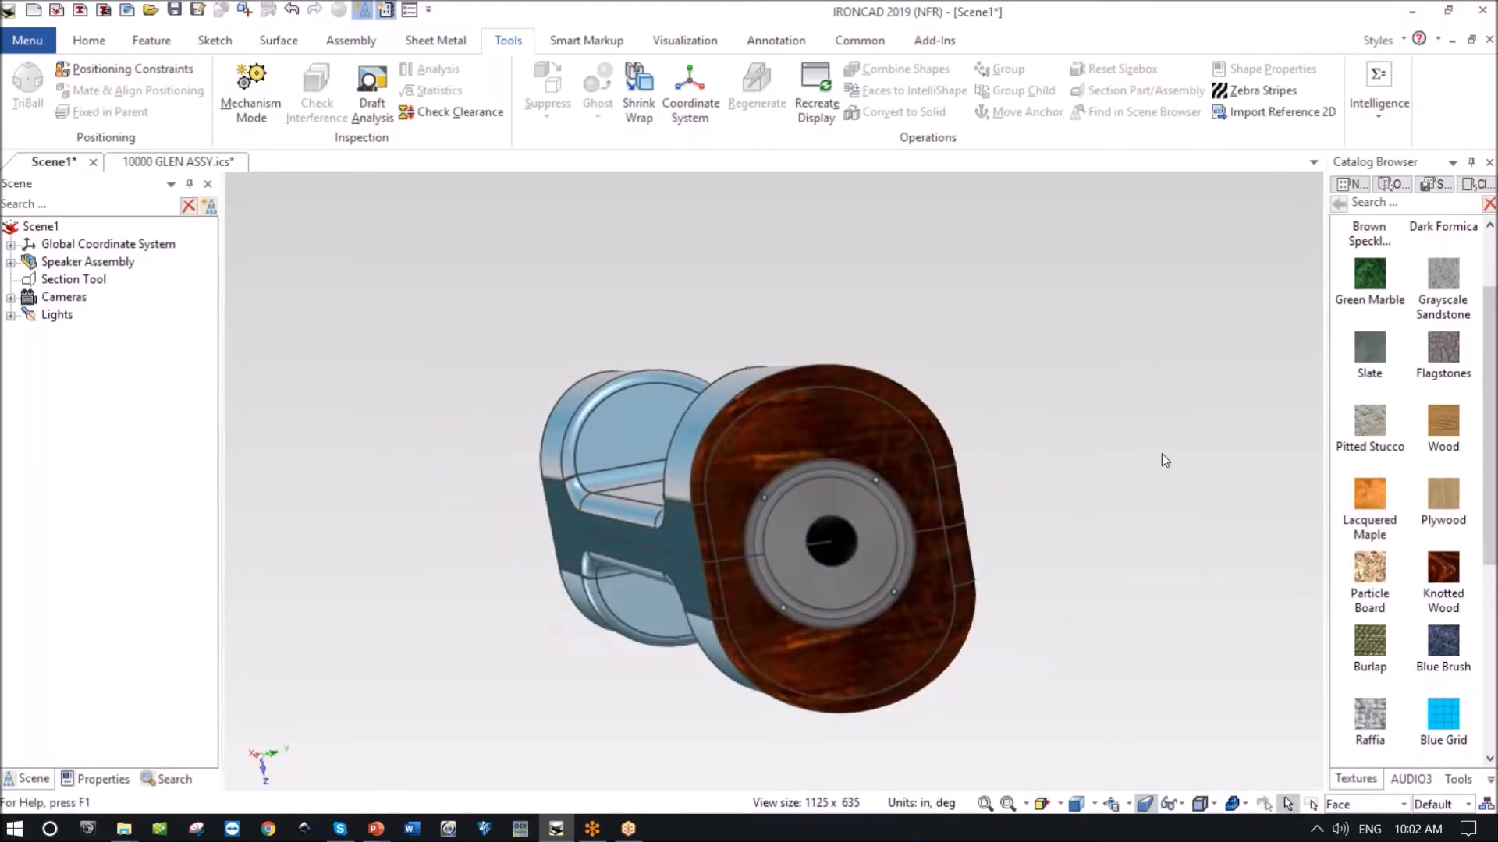
Reset the selection filter to Any and select the Speaker Assembly on the housing.
middle_drag(1230, 474, 685, 472)
click(685, 468)
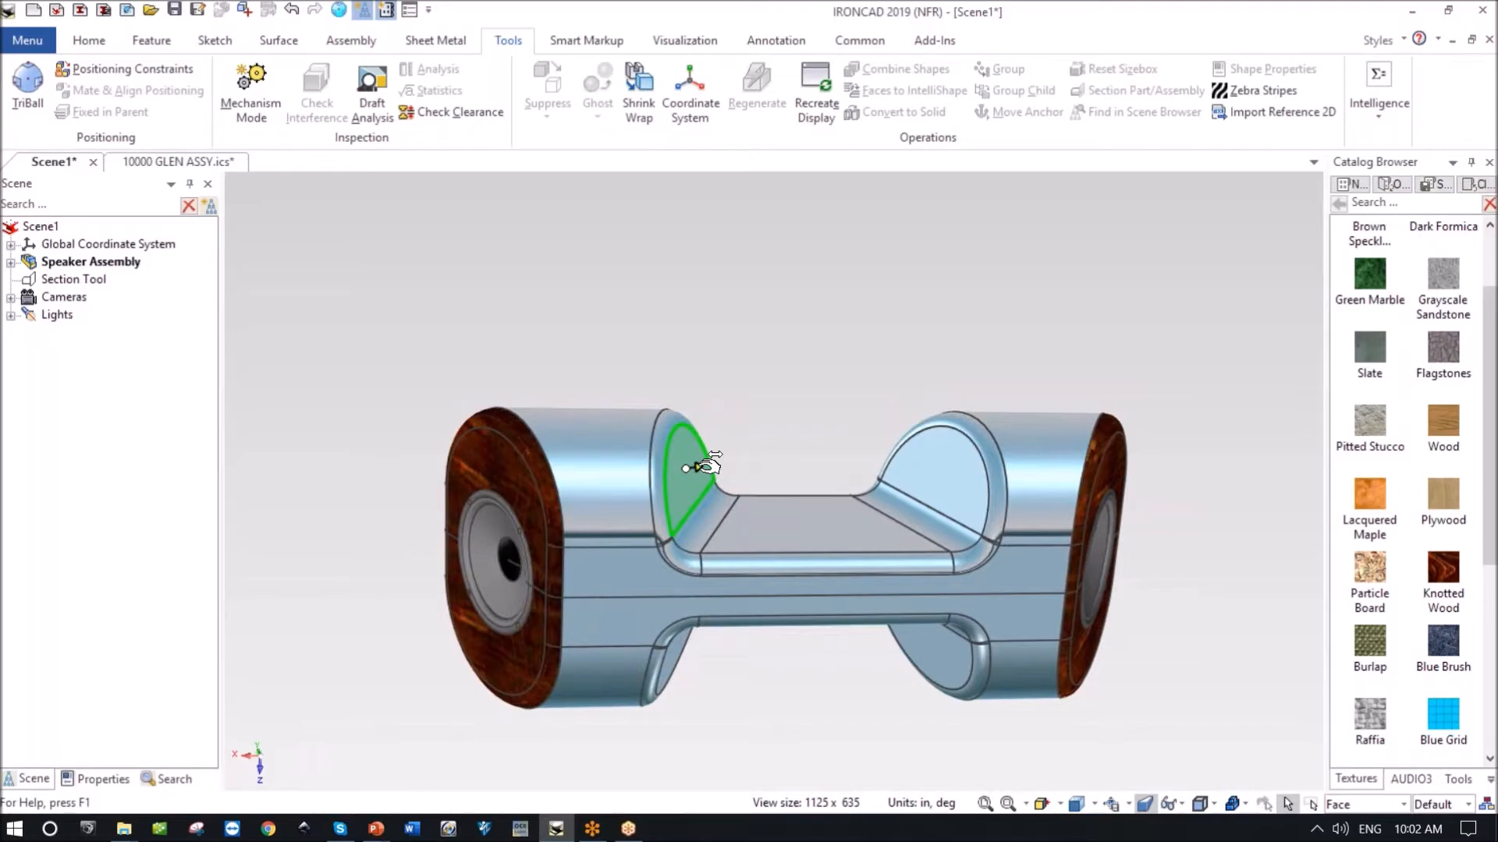
click(1341, 805)
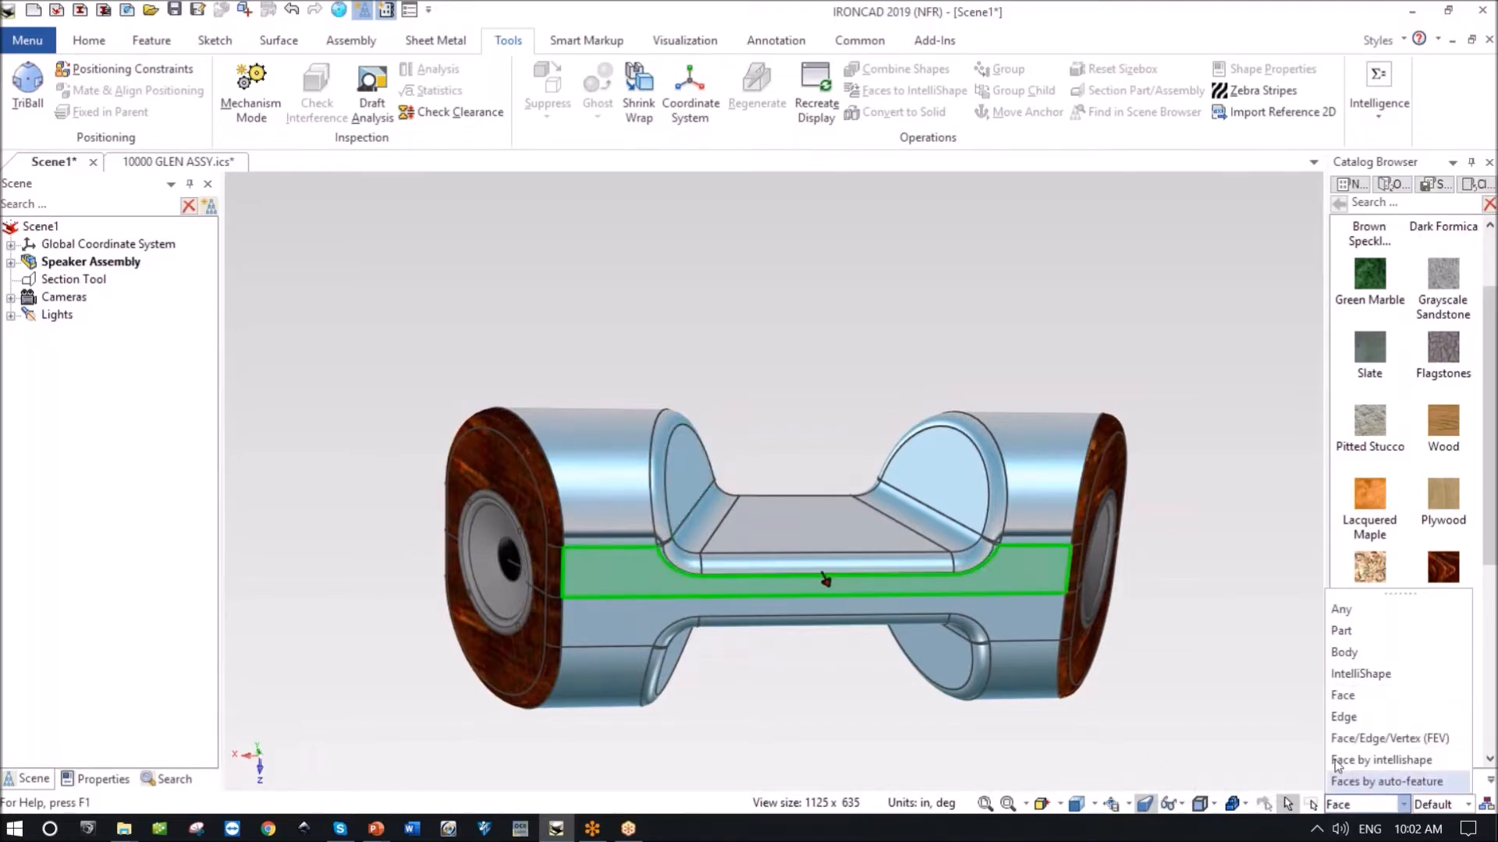
click(1353, 598)
click(595, 508)
middle_drag(602, 502, 613, 498)
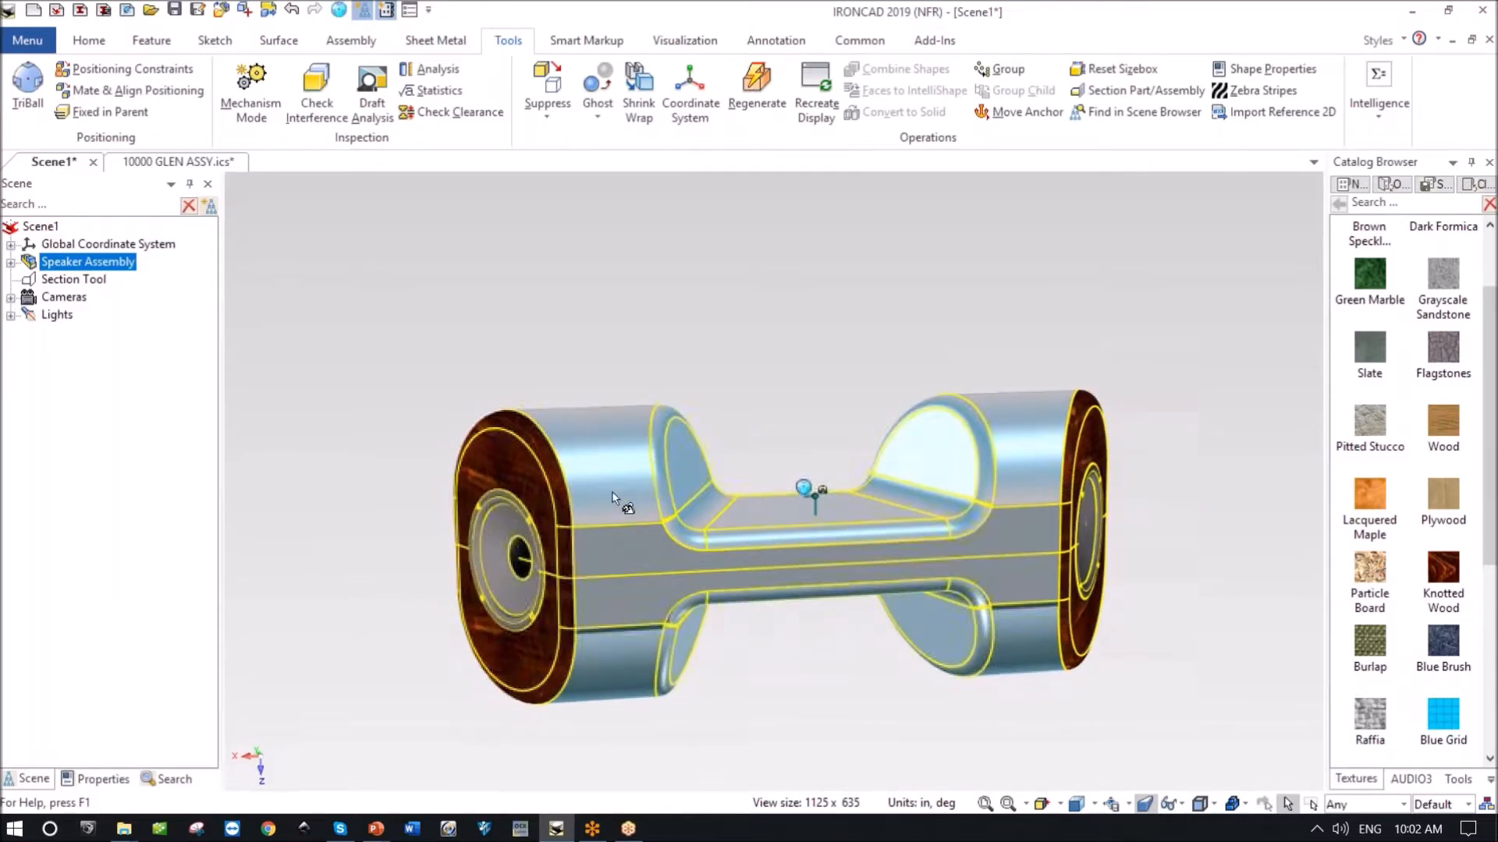
Drill down to the housing's Brep body and try to move a recessed inner end face outward with its handle.
click(610, 490)
middle_drag(700, 470, 682, 586)
click(681, 587)
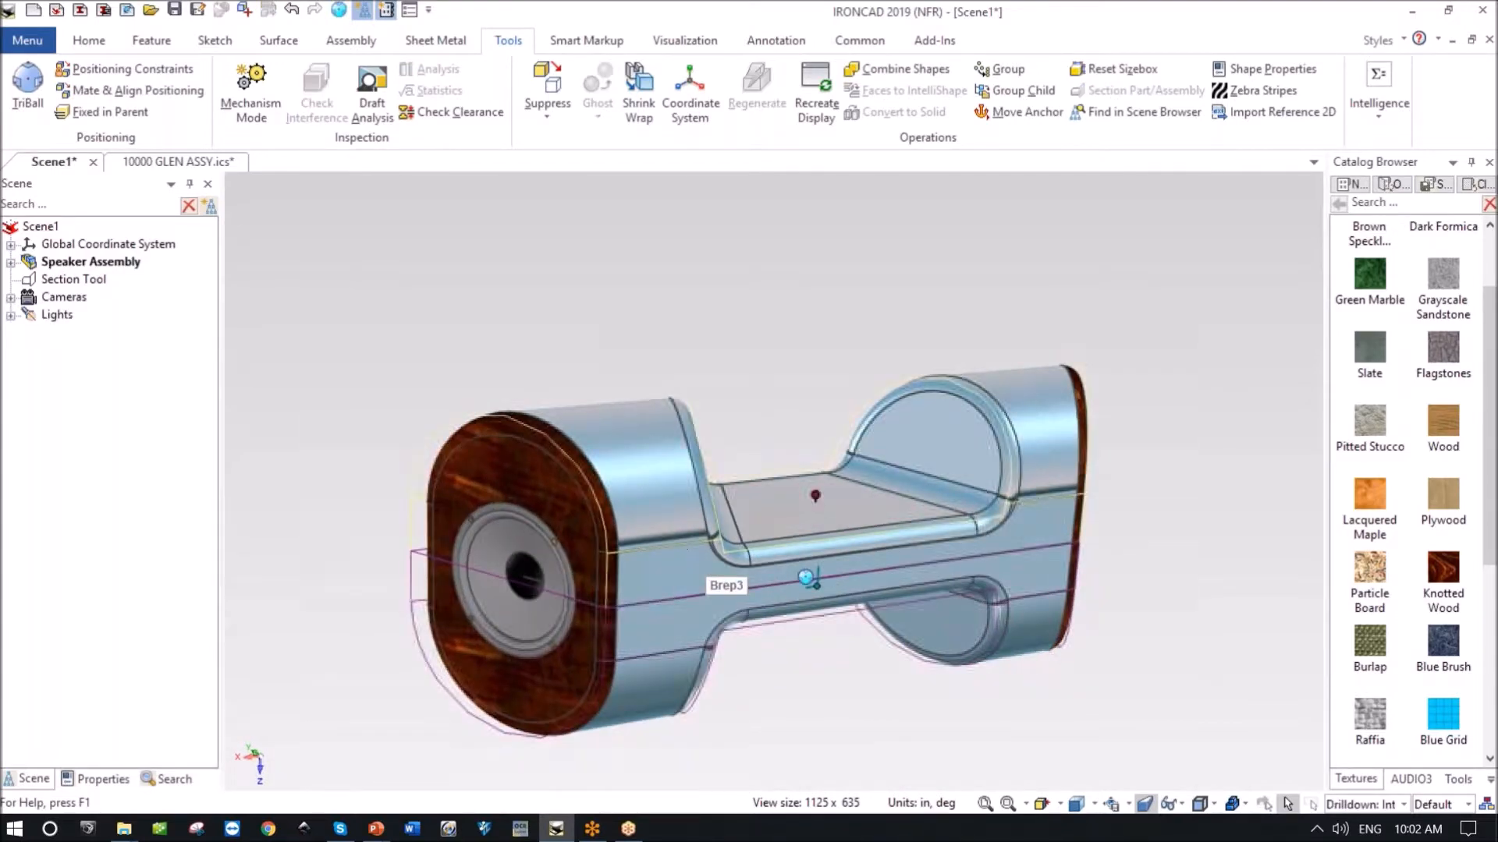
middle_drag(677, 527, 851, 468)
drag(679, 456, 642, 468)
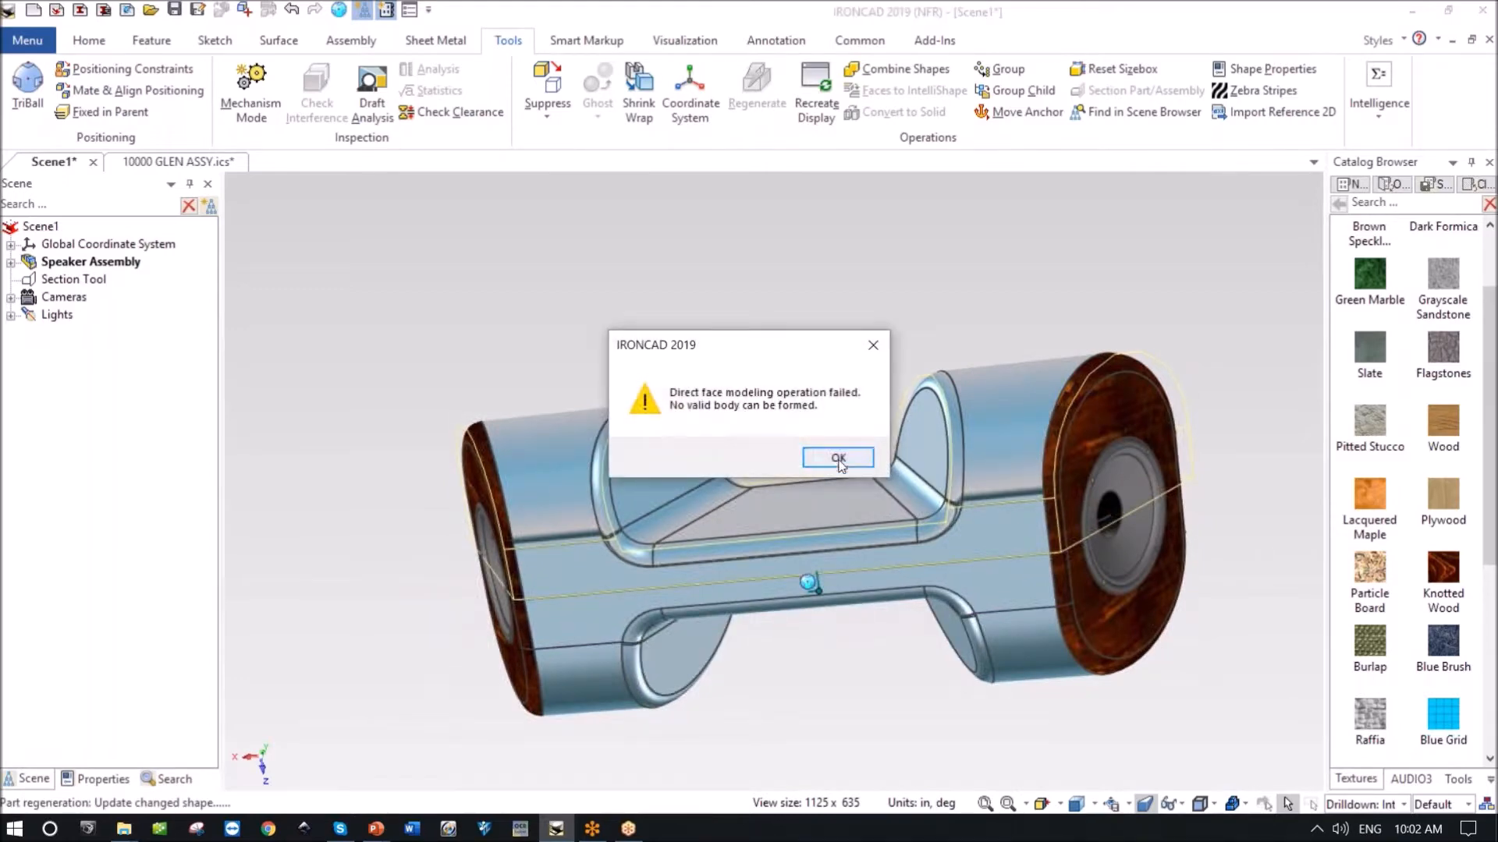
click(838, 458)
Pull the recessed inner end face slightly toward the middle of the housing, and clear the selection.
middle_drag(677, 485, 675, 461)
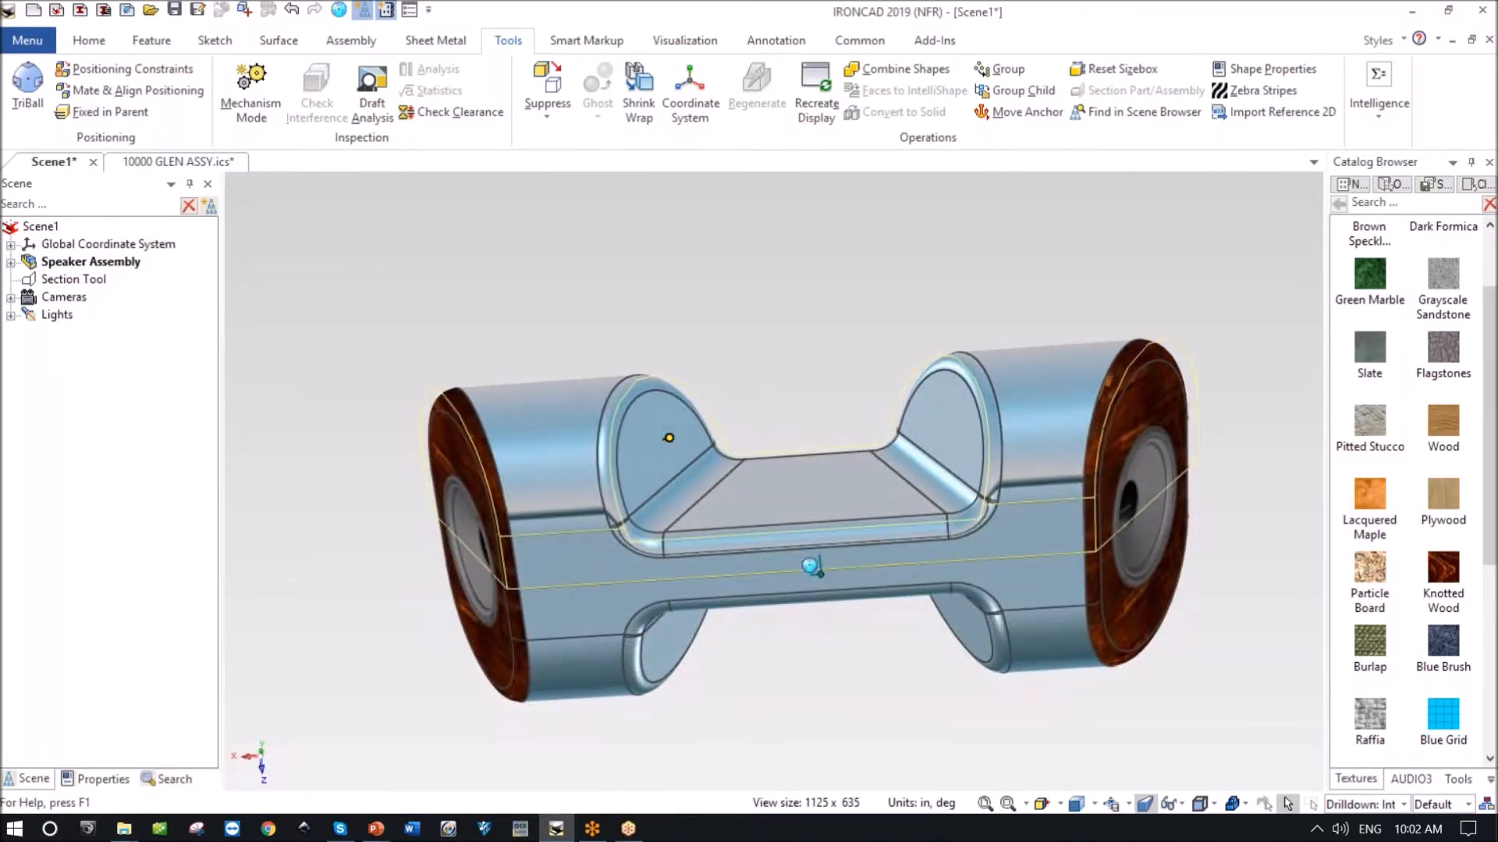
drag(673, 437, 694, 434)
middle_drag(805, 336, 858, 375)
click(978, 298)
middle_drag(1284, 333, 1220, 320)
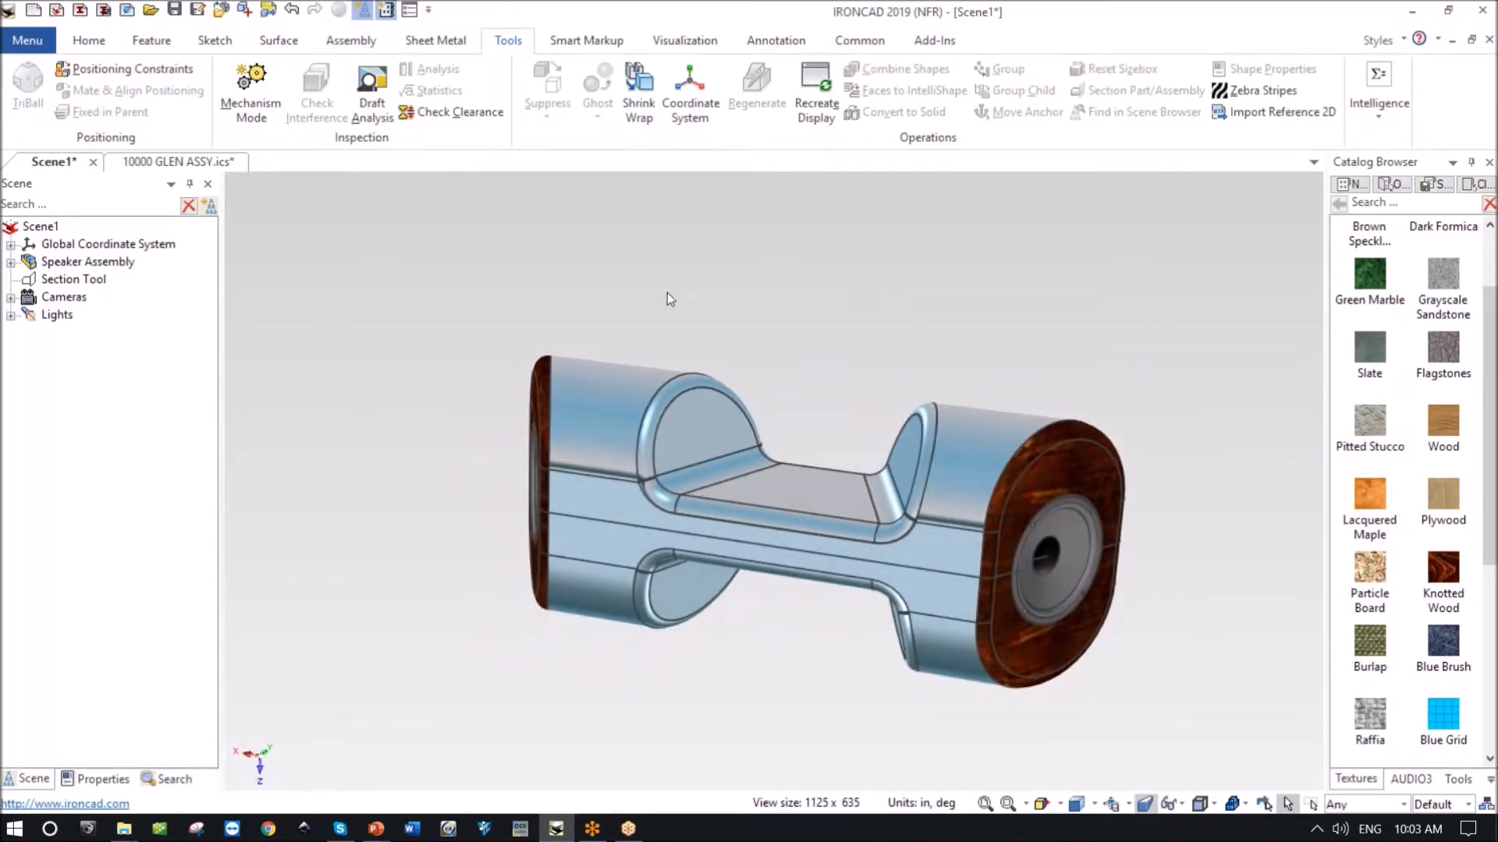
Look at the 10000 GLEN ASSY scene, return to Scene1, and display the Shapes catalog.
click(197, 164)
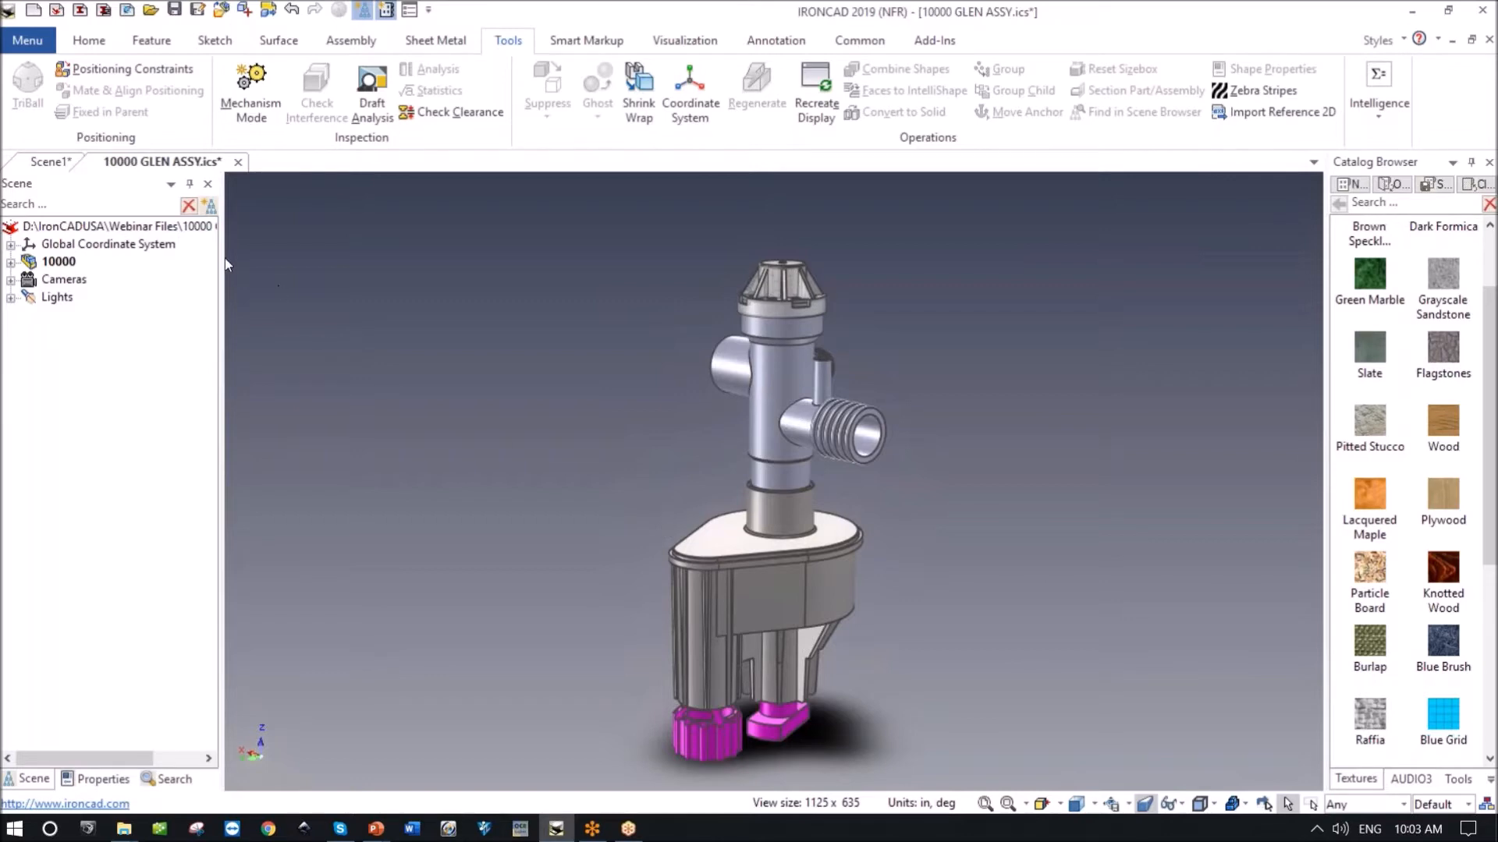
click(22, 163)
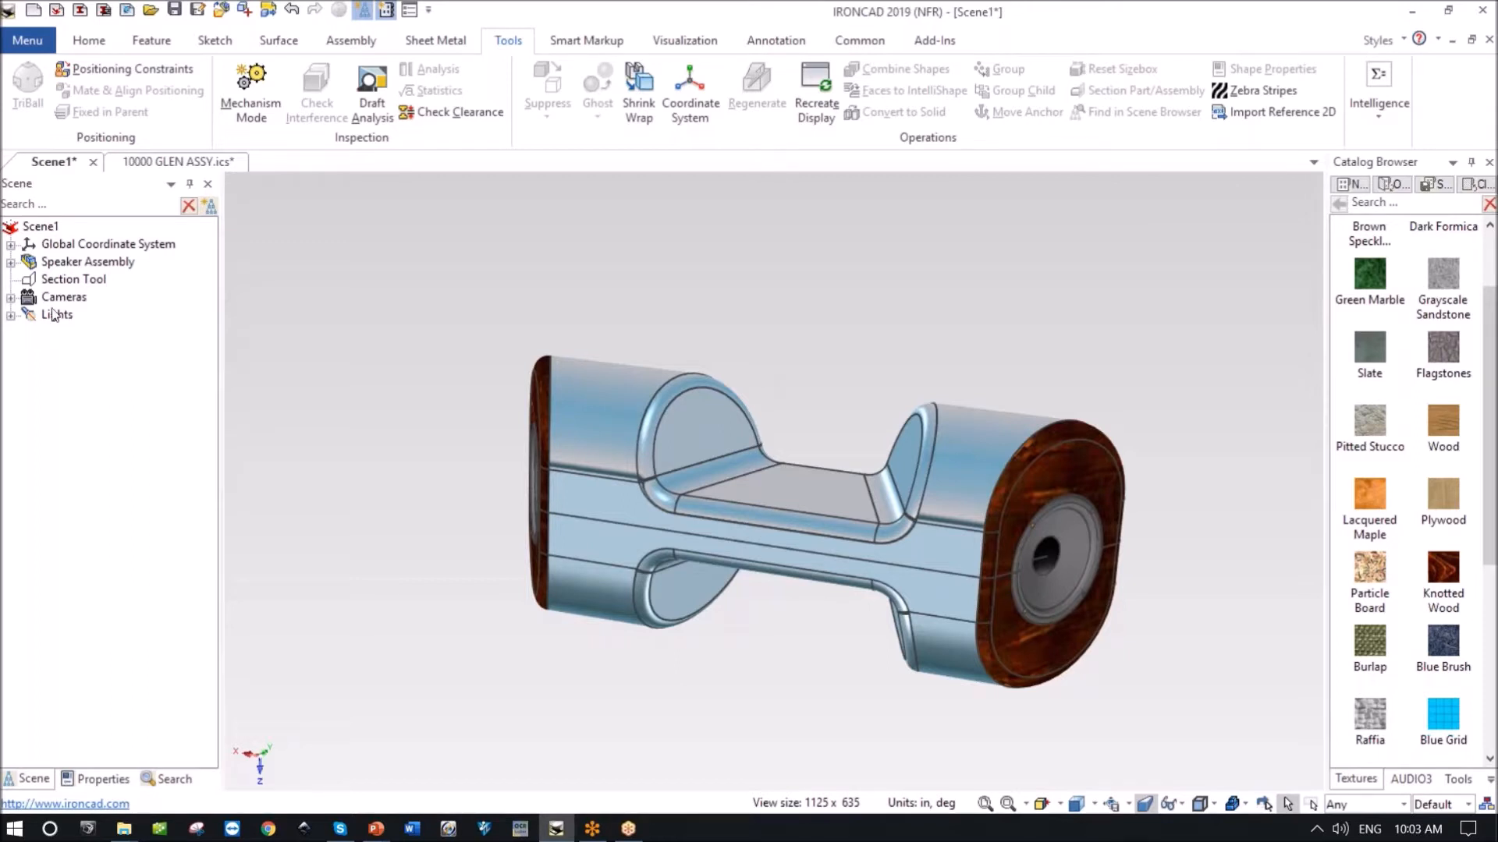
click(1490, 780)
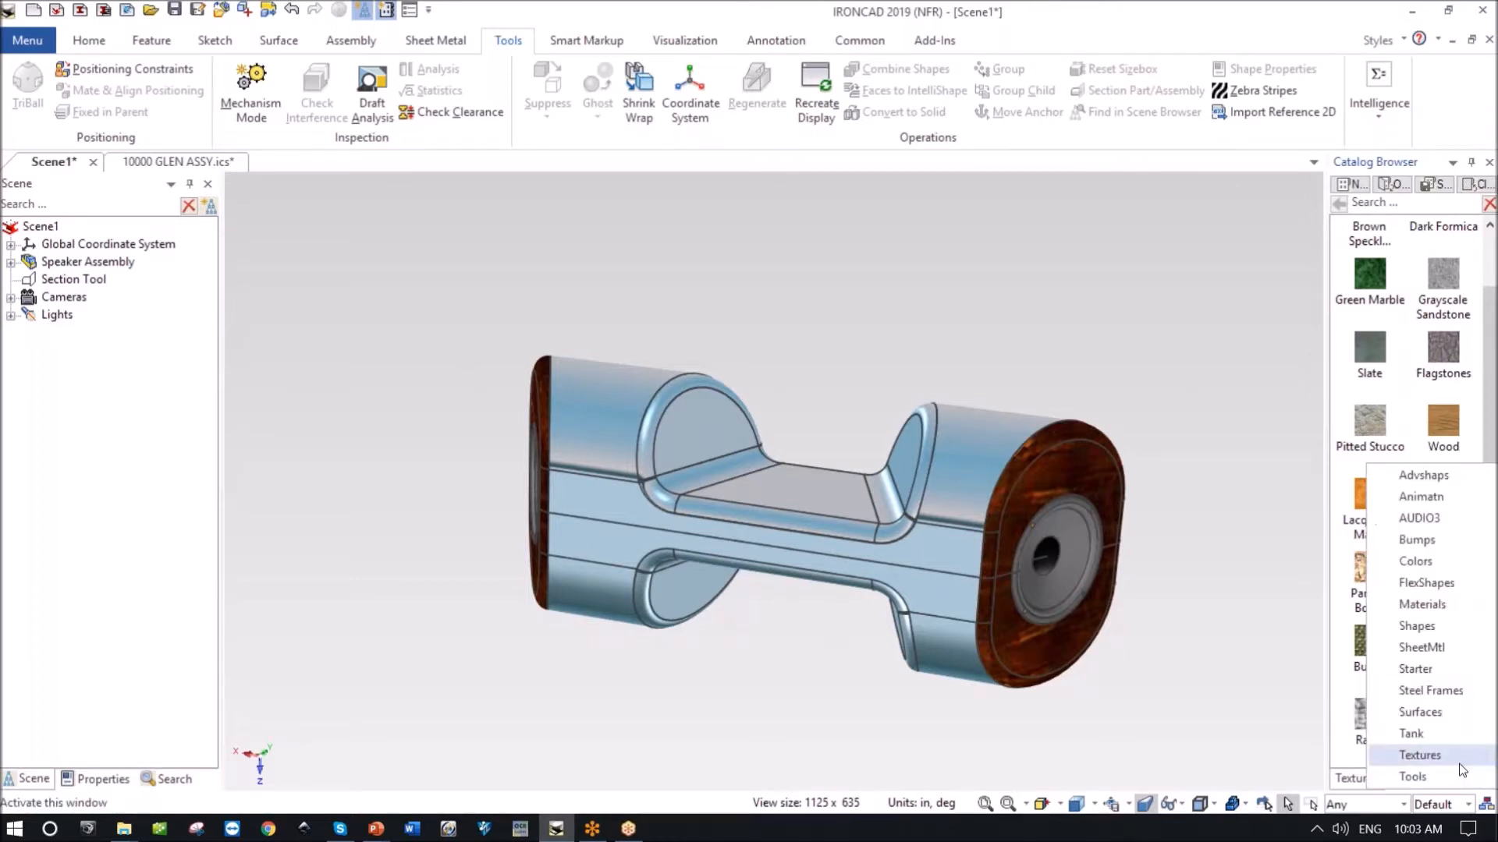
click(1434, 628)
middle_drag(1234, 417, 464, 778)
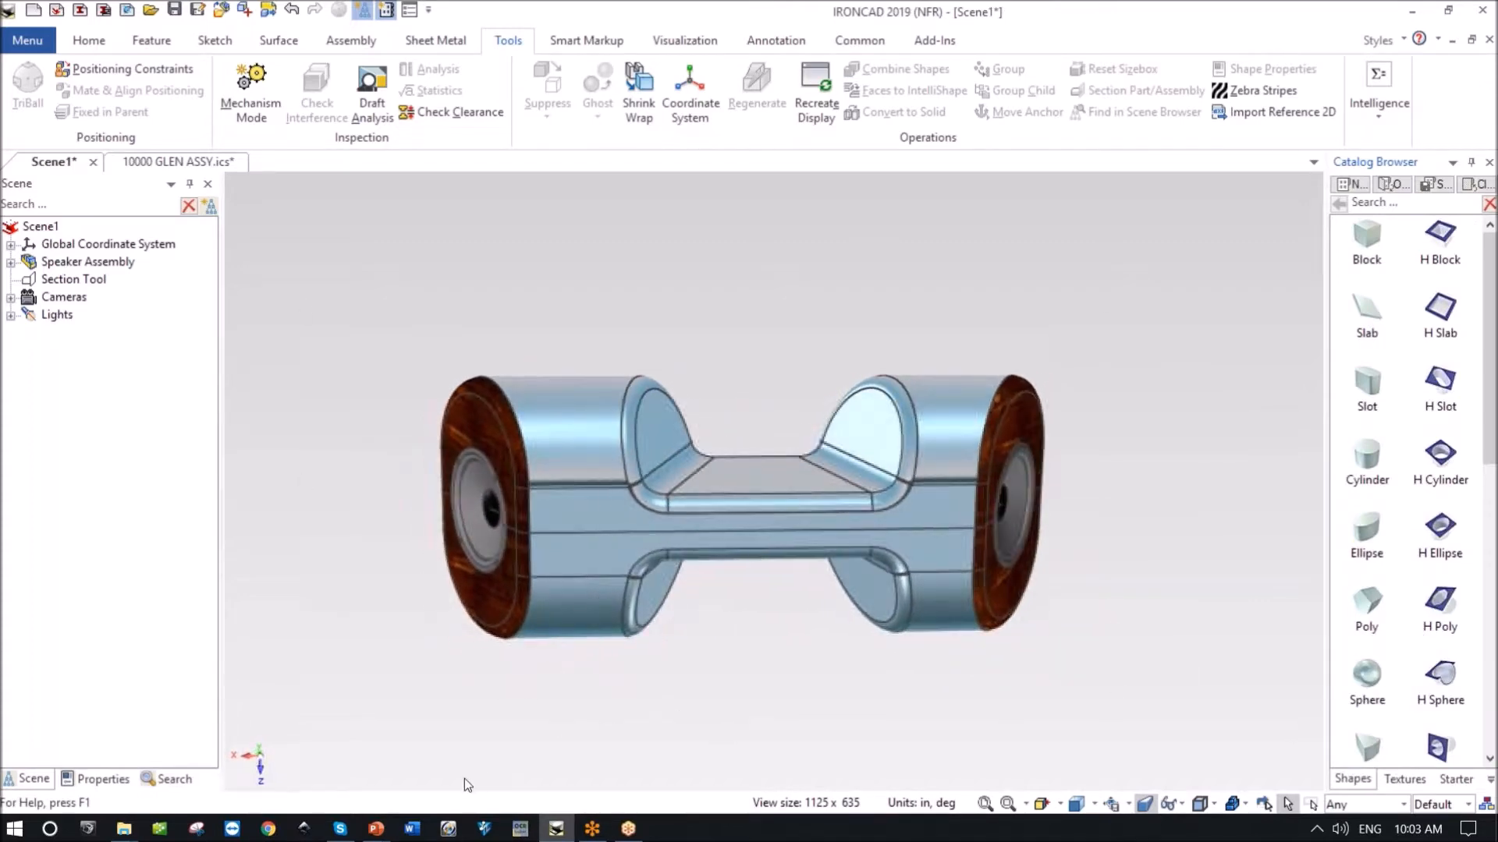
Switch to the PowerPoint presentation about integrated direct-edit and start its slide show from the title slide.
mouse_move(386, 831)
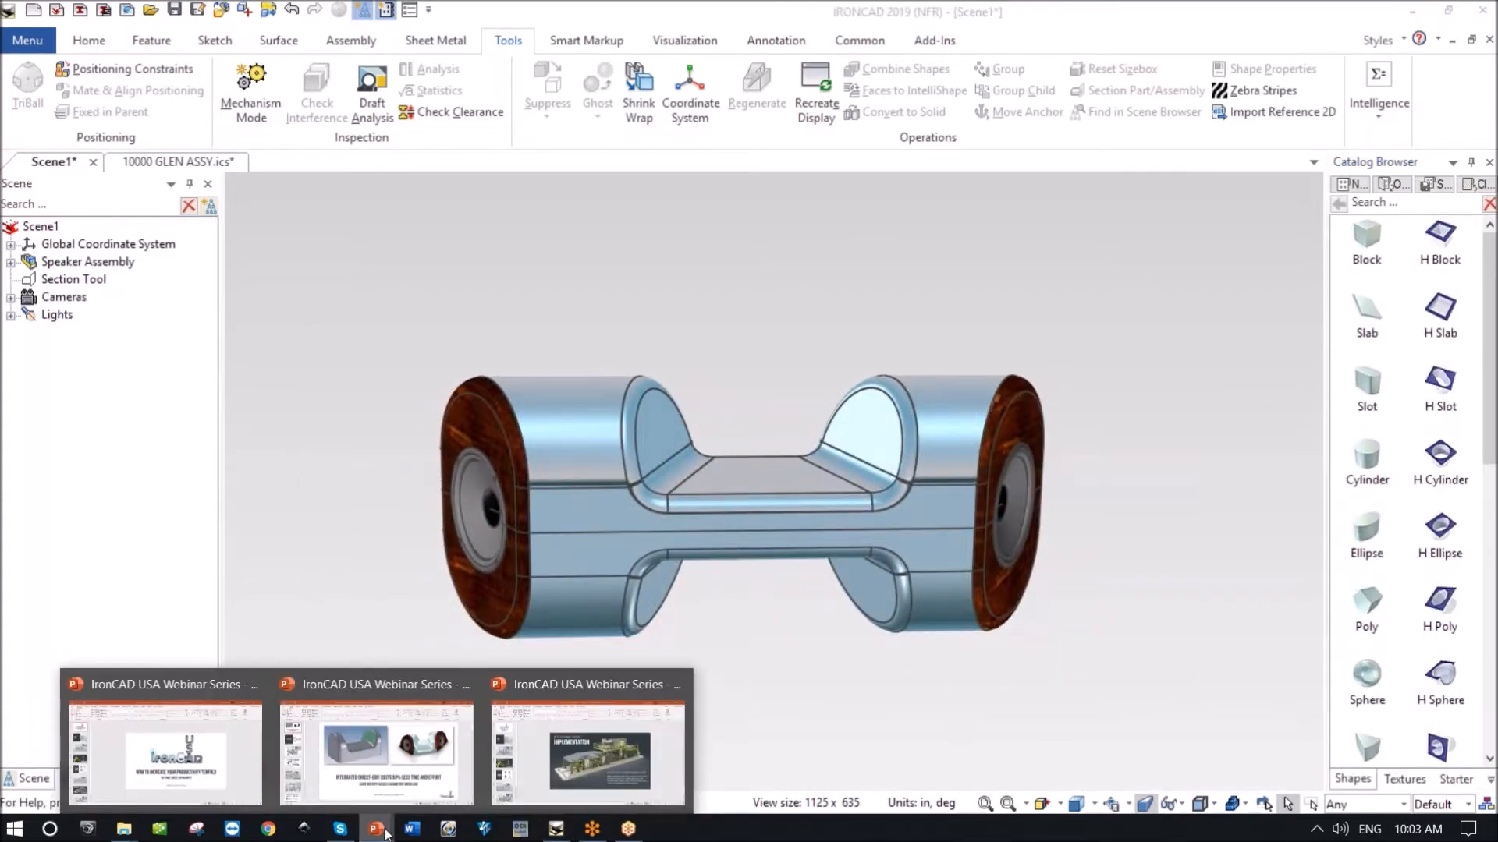
click(399, 758)
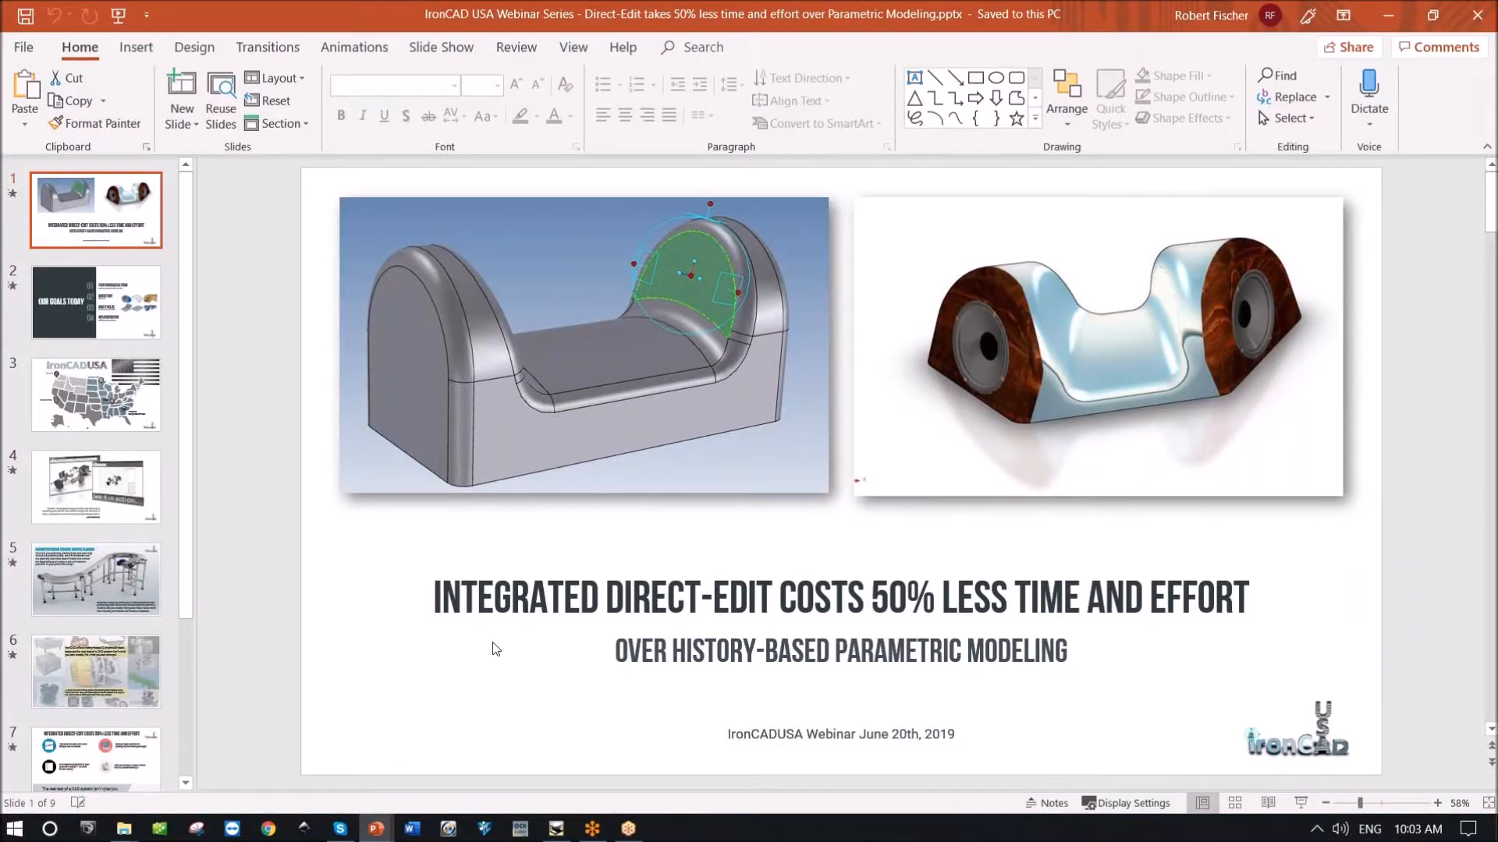
key(F5)
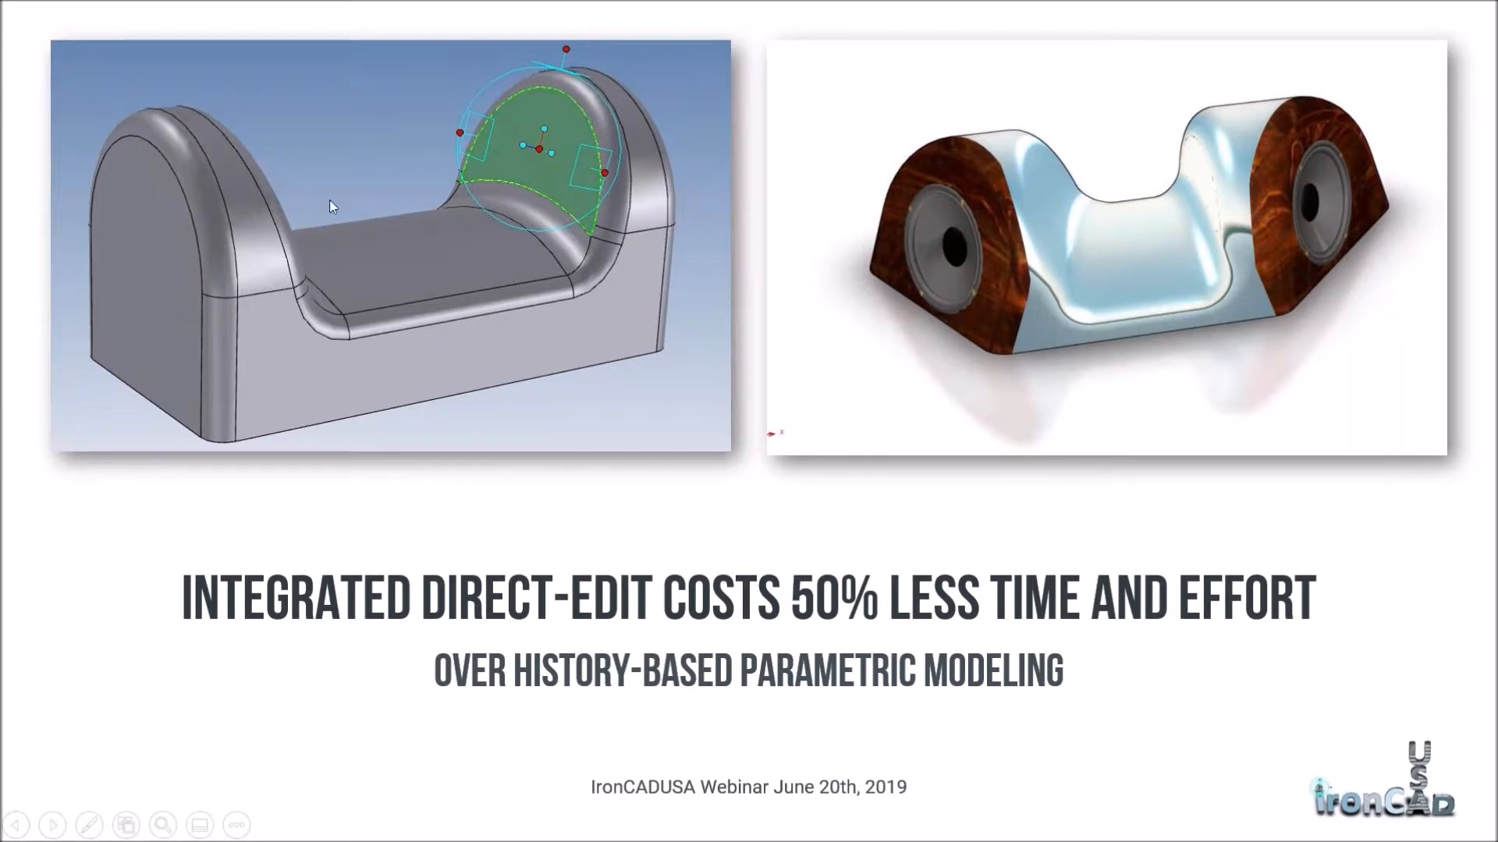
Advance the slide show past the IronCAD USA map to the "See it in action" slide.
click(1308, 210)
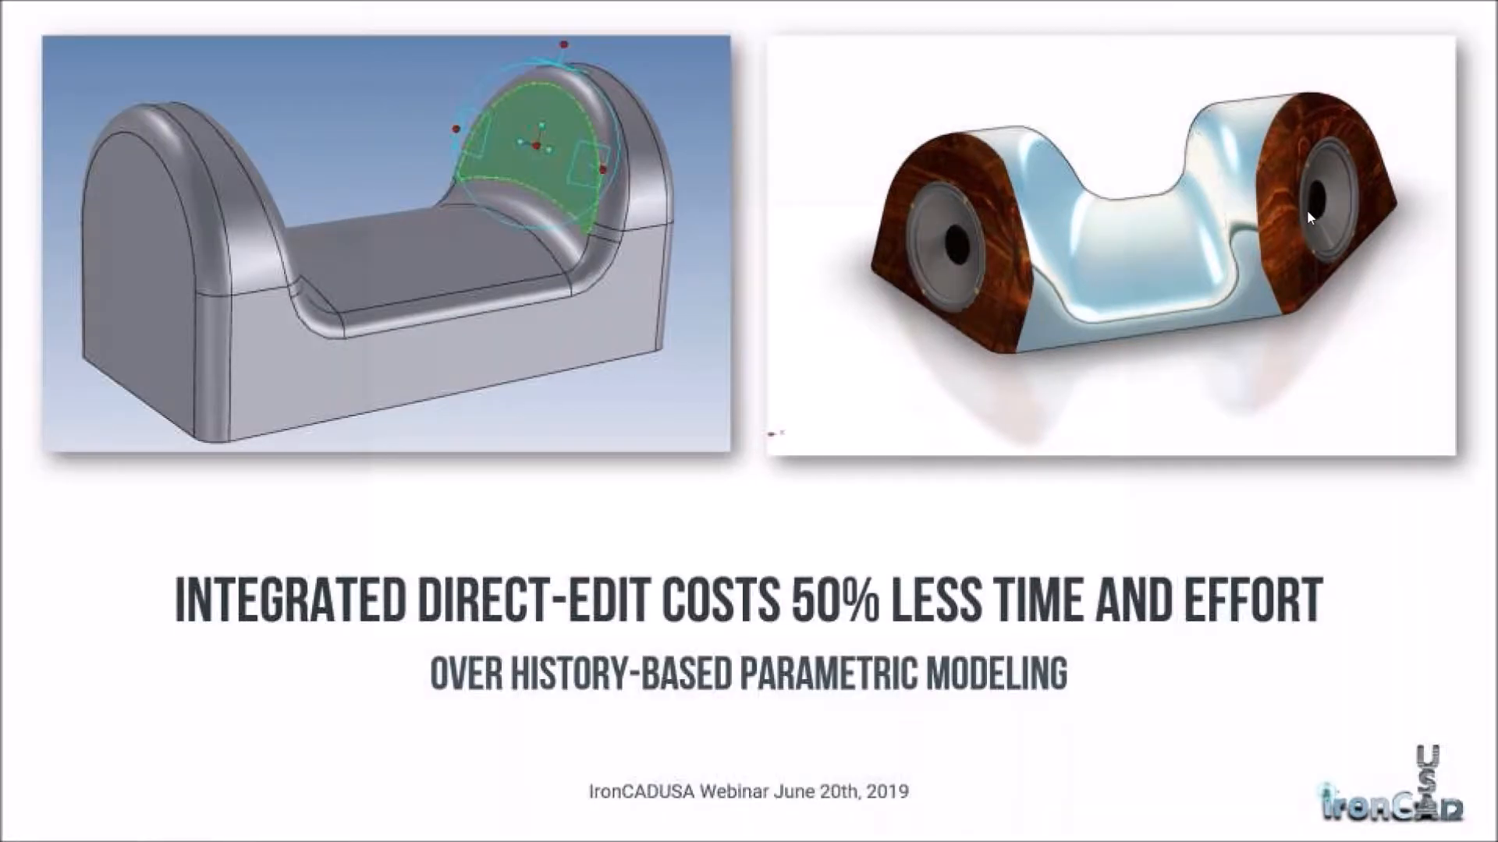
click(1308, 210)
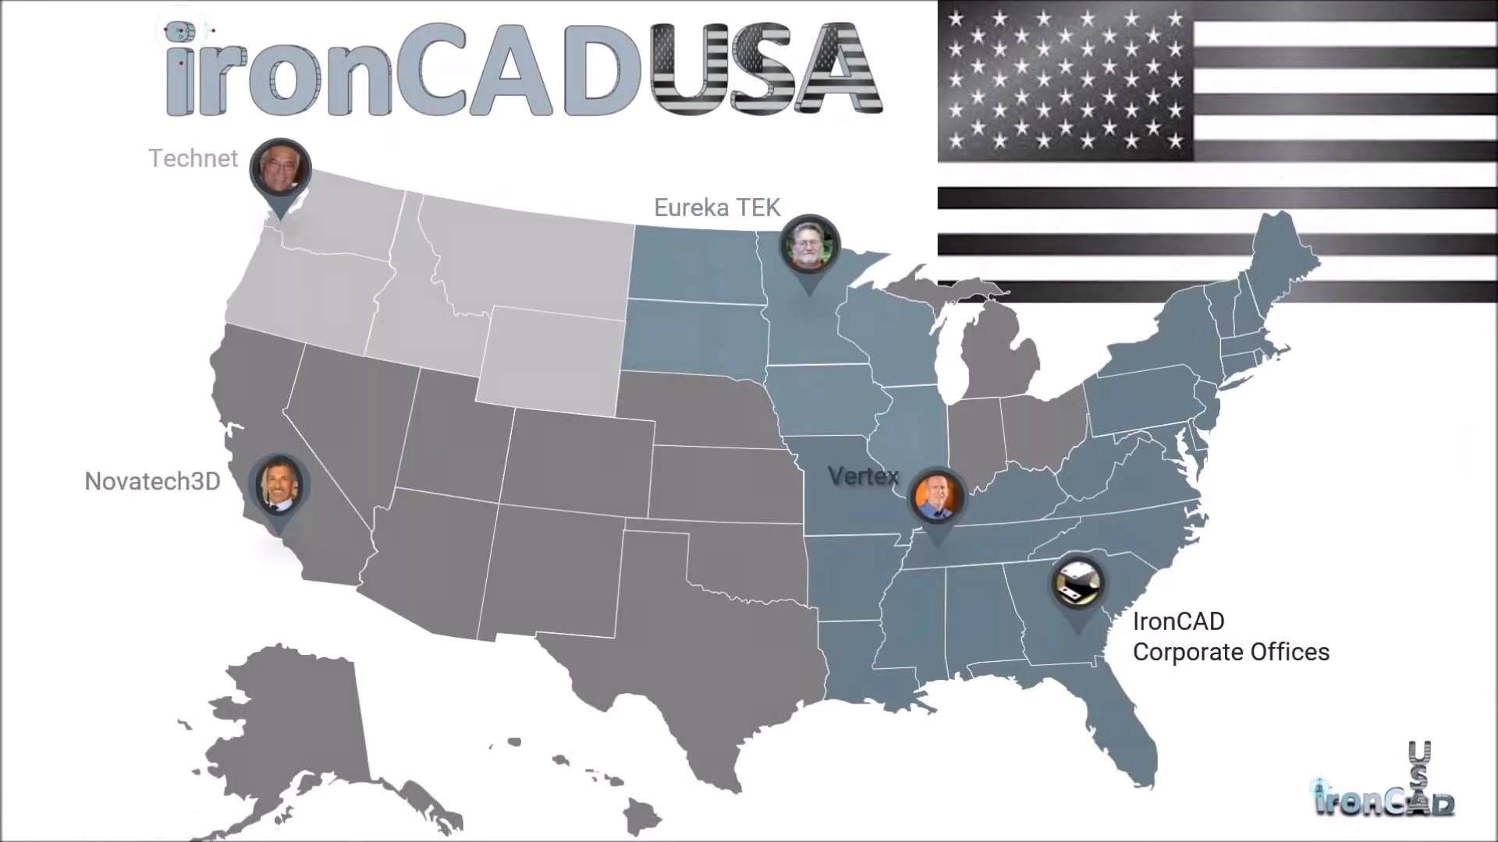
click(1308, 213)
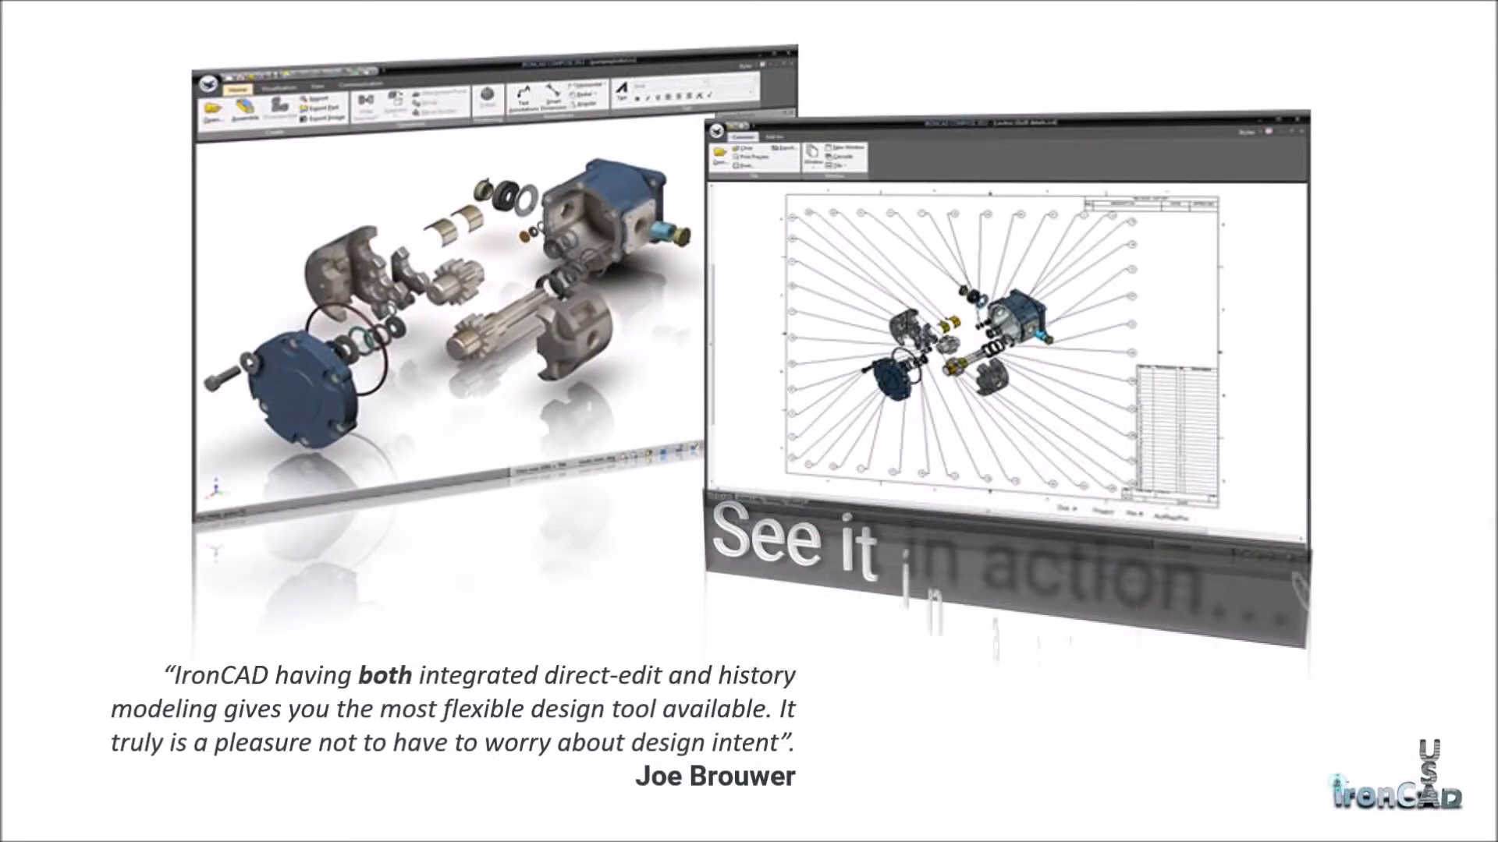